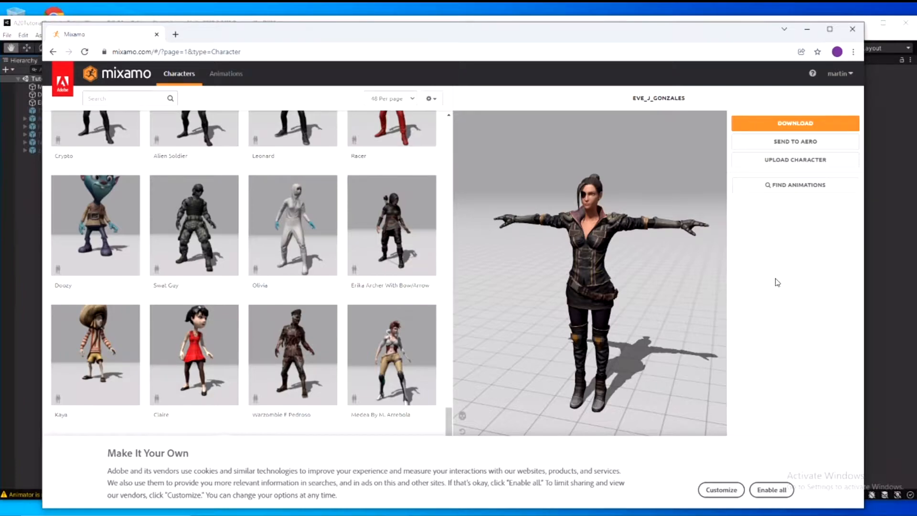
# - Open the character upload dialog to view its accepted file formats, and close it without uploading anything
pyautogui.click(751, 161)
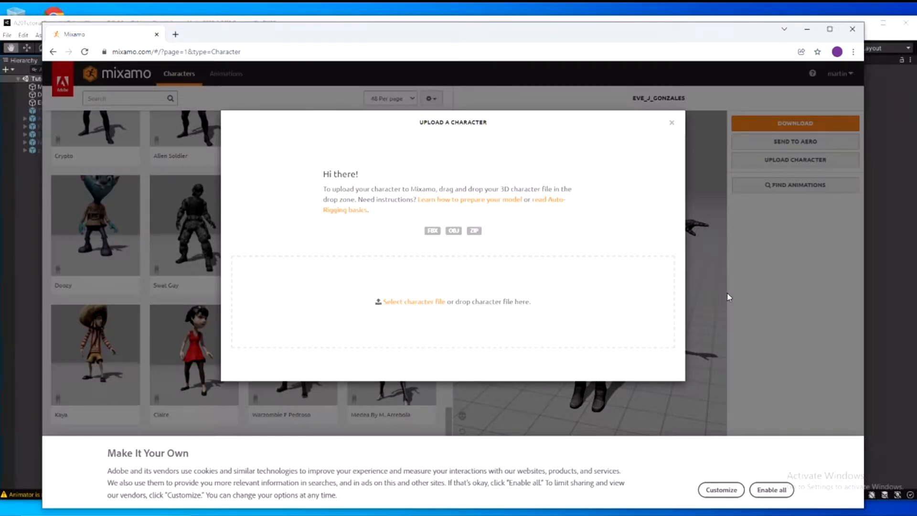
pyautogui.click(728, 297)
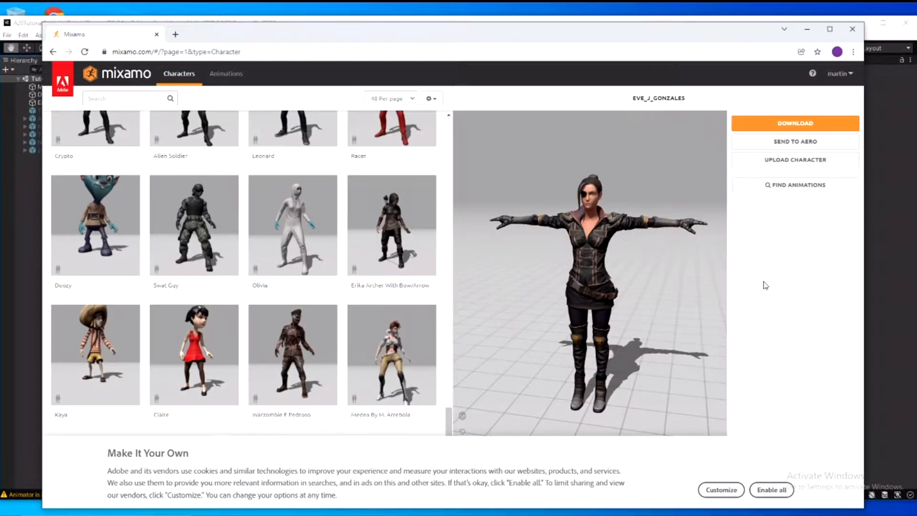
# - Select the Eve By J.Gonzales character and download it in FBX for Unity format with the T-pose
pyautogui.click(210, 242)
pyautogui.click(621, 211)
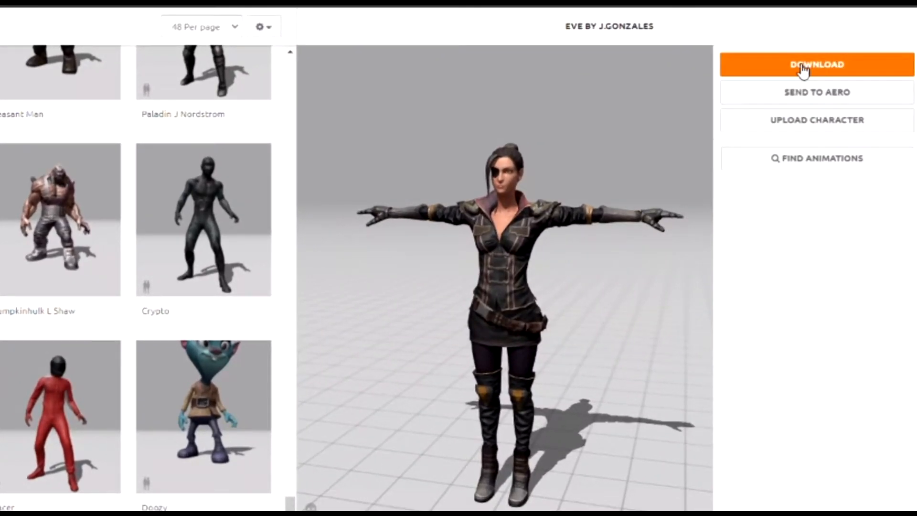
pyautogui.click(787, 125)
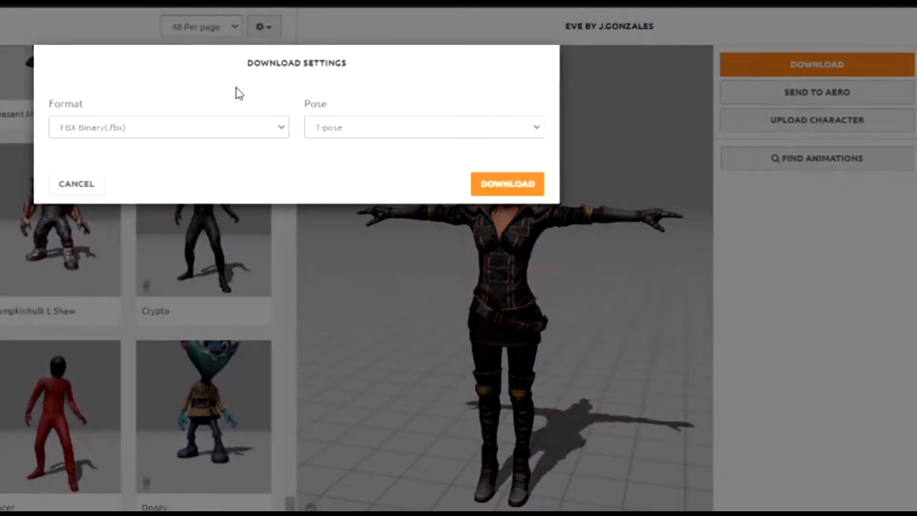
pyautogui.click(271, 129)
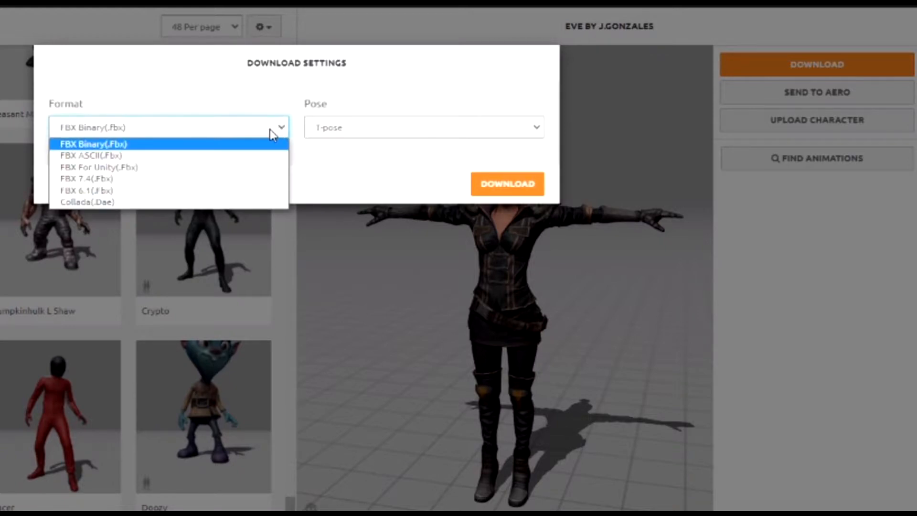
pyautogui.click(121, 171)
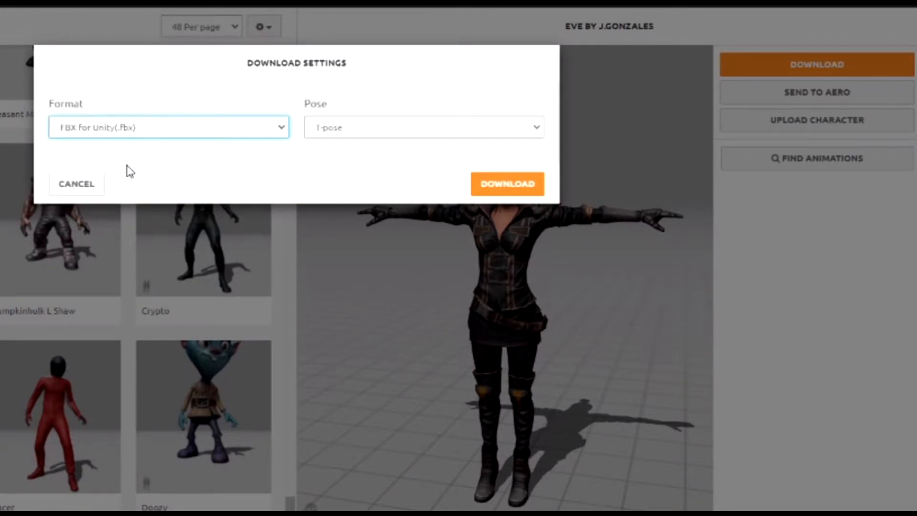
pyautogui.click(535, 129)
pyautogui.click(385, 145)
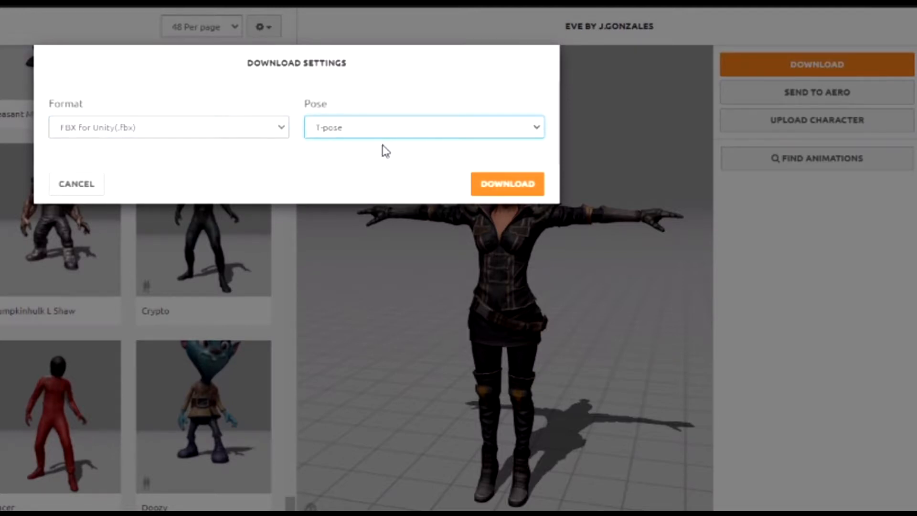
pyautogui.click(478, 189)
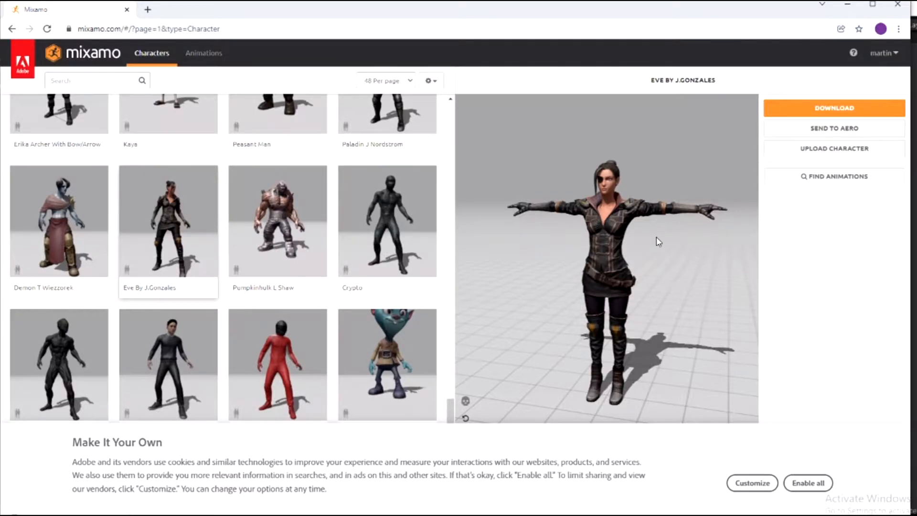
# - Apply the Defeated animation to the Eve character and download it as FBX for Unity with skin
pyautogui.click(205, 55)
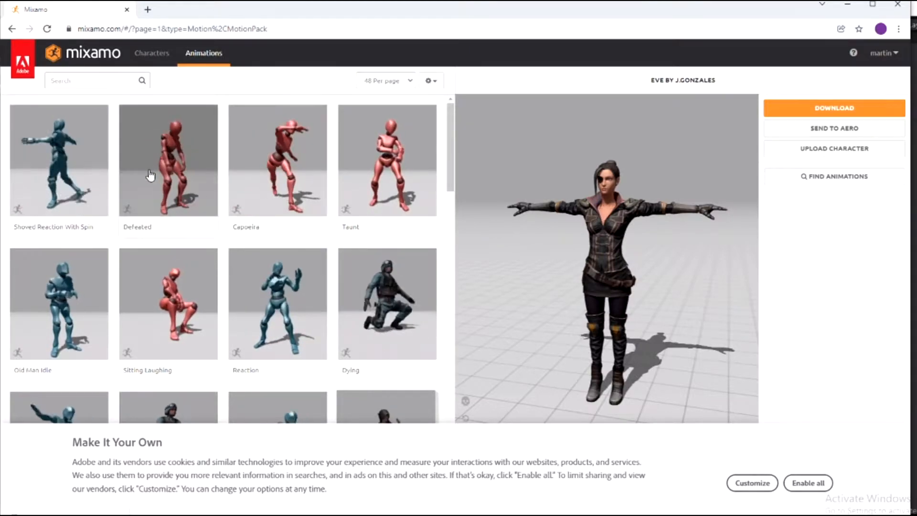
pyautogui.click(151, 175)
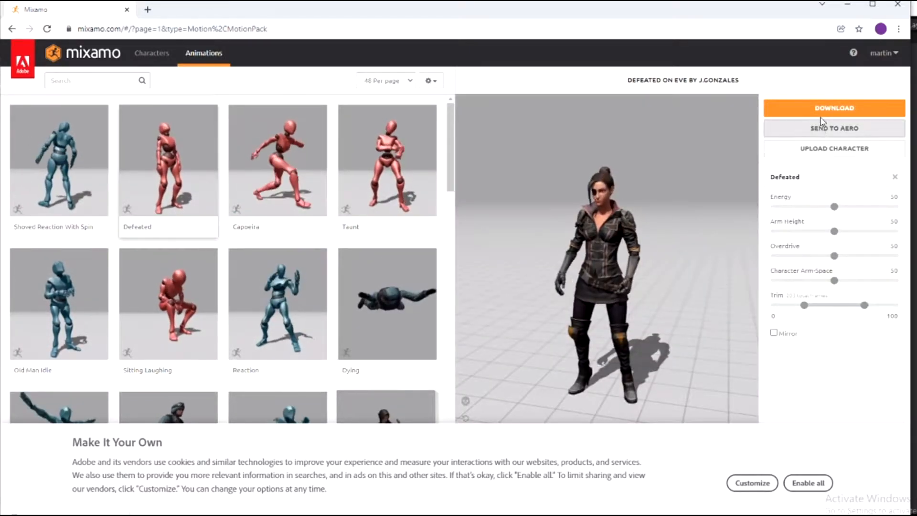
pyautogui.click(817, 109)
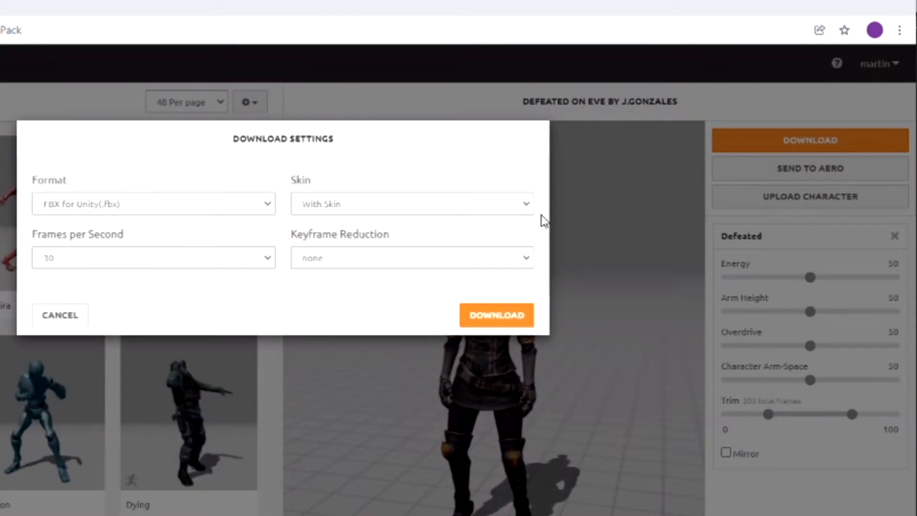
pyautogui.click(527, 205)
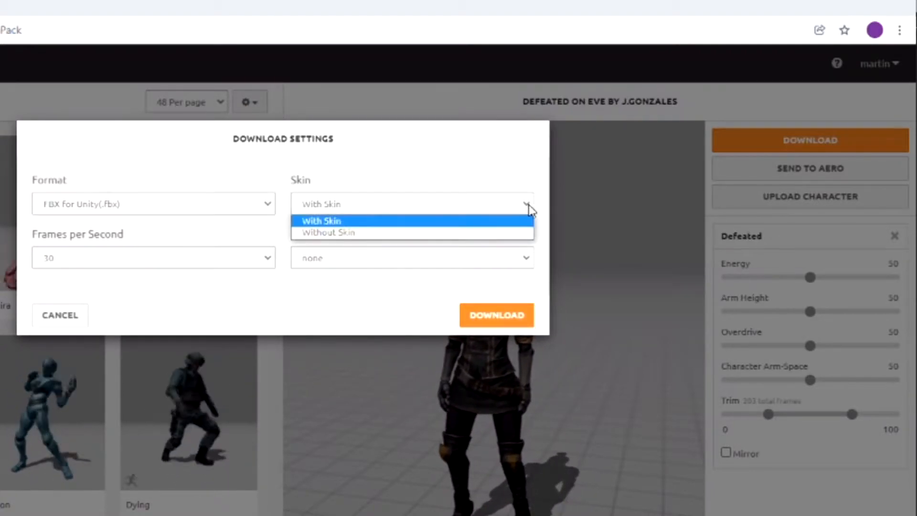
pyautogui.click(480, 222)
pyautogui.click(494, 316)
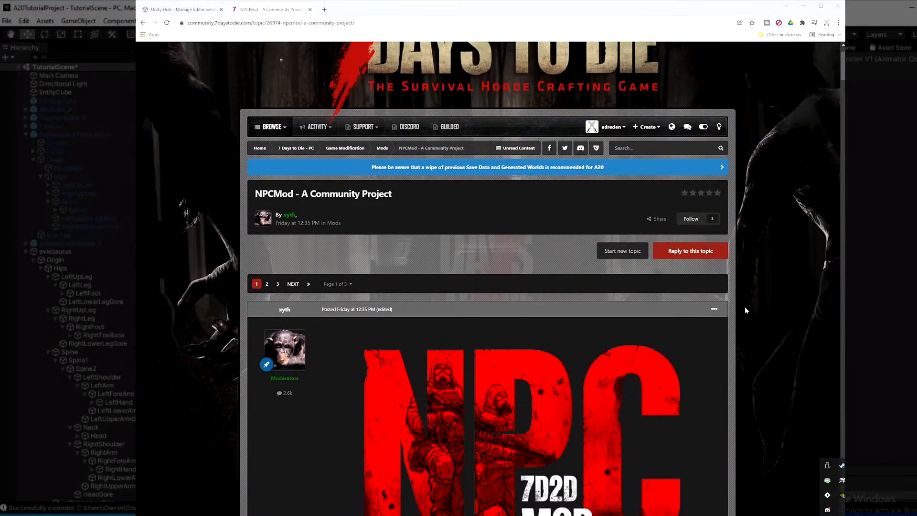
# - Read through the NPCMod community project forum topic in the browser, down past its terms of use
pyautogui.scroll(-20, 743, 309)
pyautogui.scroll(-20, 746, 311)
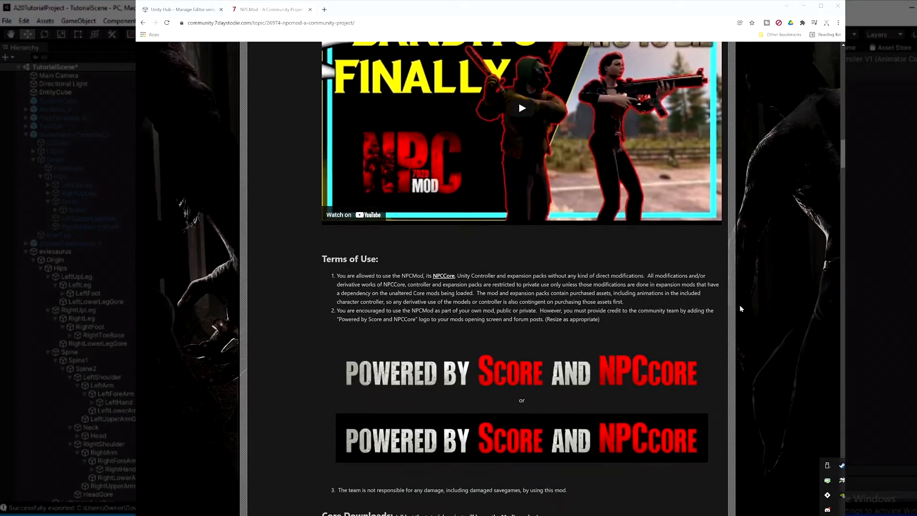
pyautogui.scroll(-10, 740, 305)
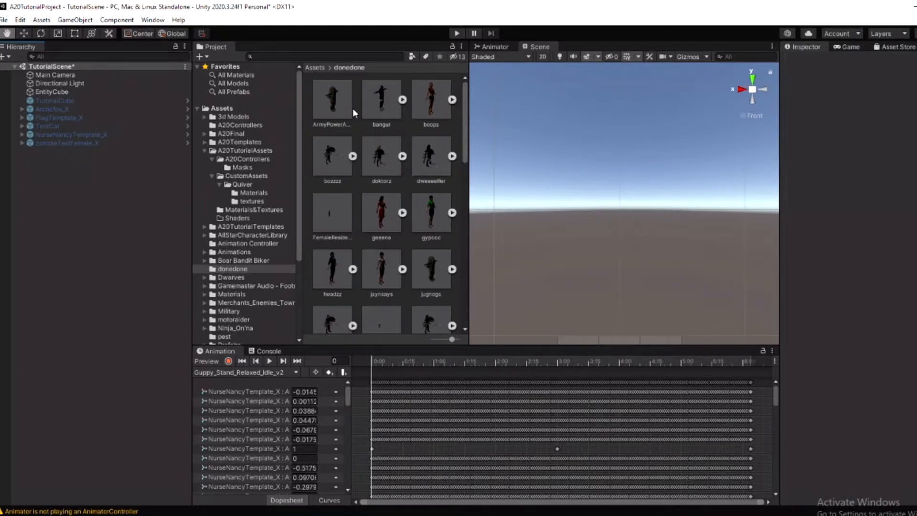
# - In Unity, create a folder named eve directly under Assets and open it
pyautogui.click(225, 109)
pyautogui.rightClick(224, 110)
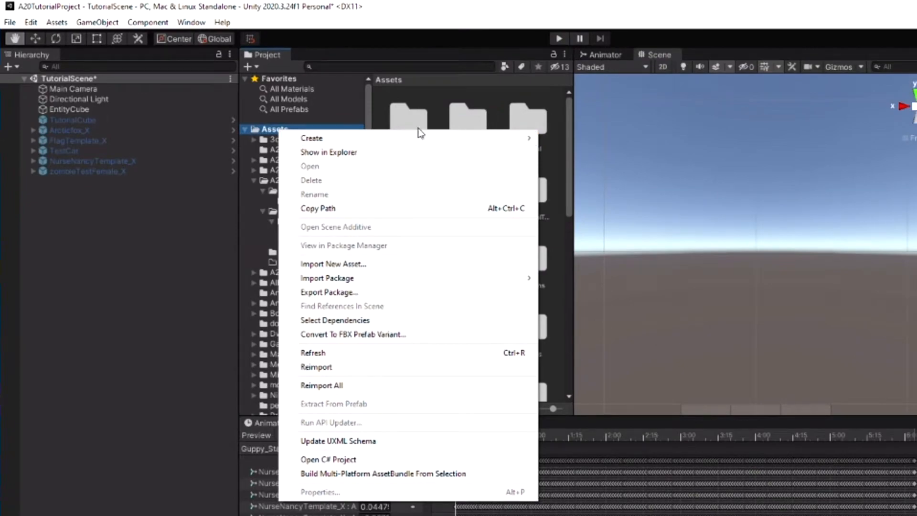
pyautogui.moveTo(527, 137)
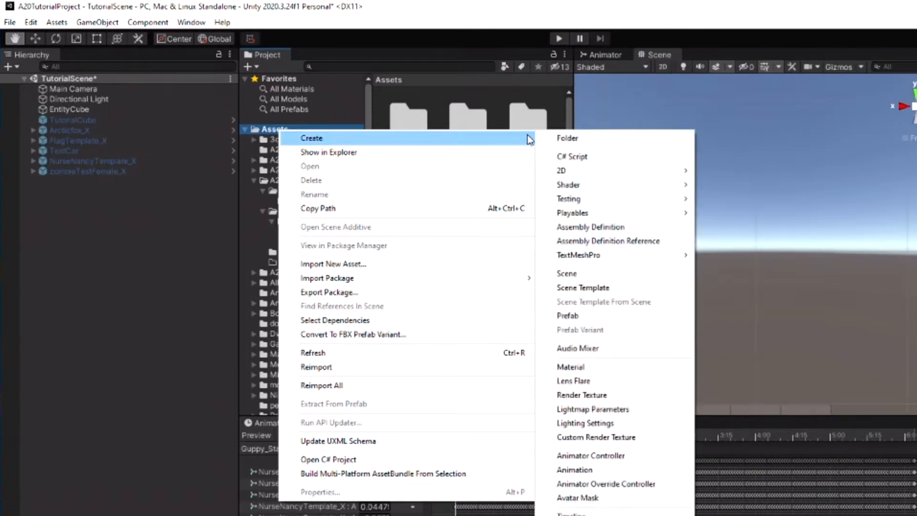
pyautogui.click(568, 138)
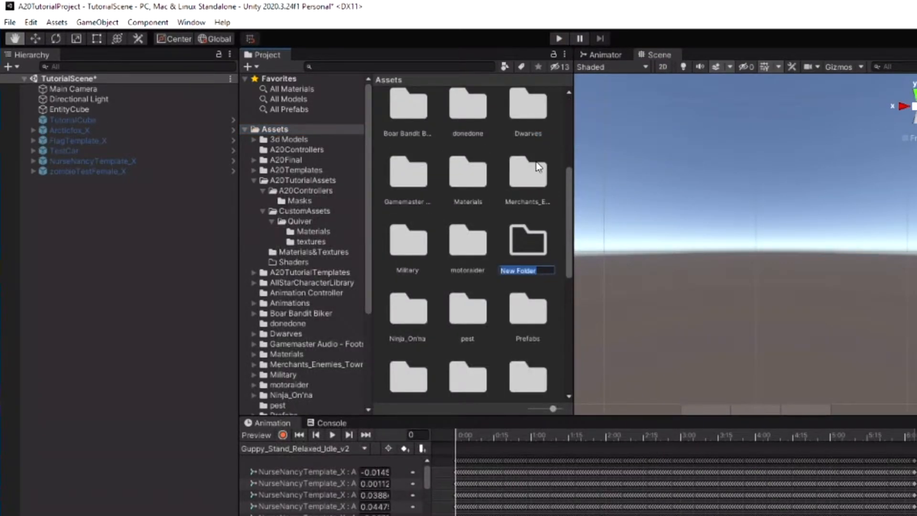
pyautogui.write('a')
pyautogui.write('ve')
pyautogui.press('Return')
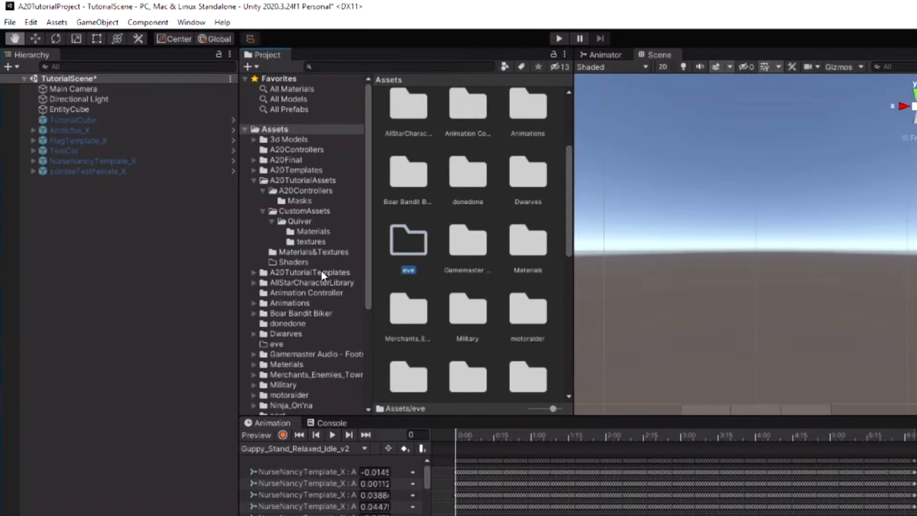
pyautogui.click(274, 347)
# - Import the eve_j_gonzales model file from the Windows Downloads folder into the project's eve folder
pyautogui.press('super+e')
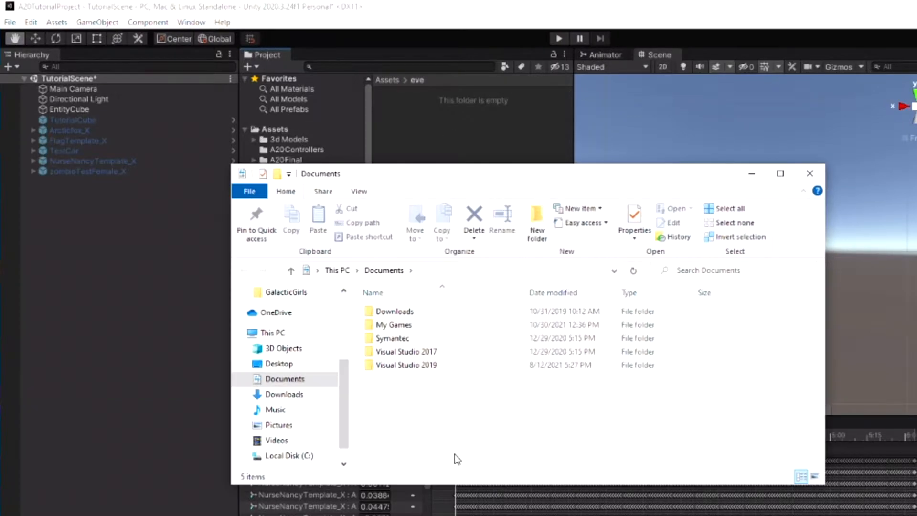
pyautogui.click(297, 395)
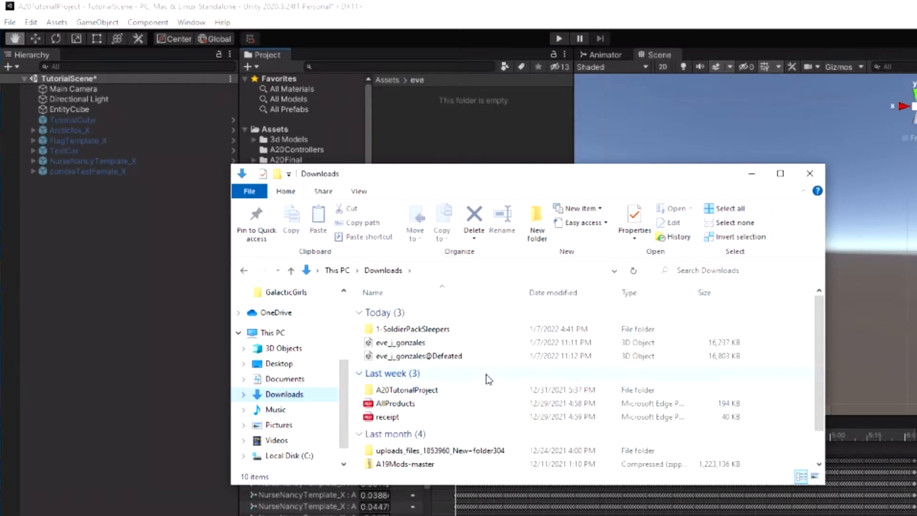
pyautogui.moveTo(455, 184); pyautogui.dragTo(801, 114)
pyautogui.click(799, 281)
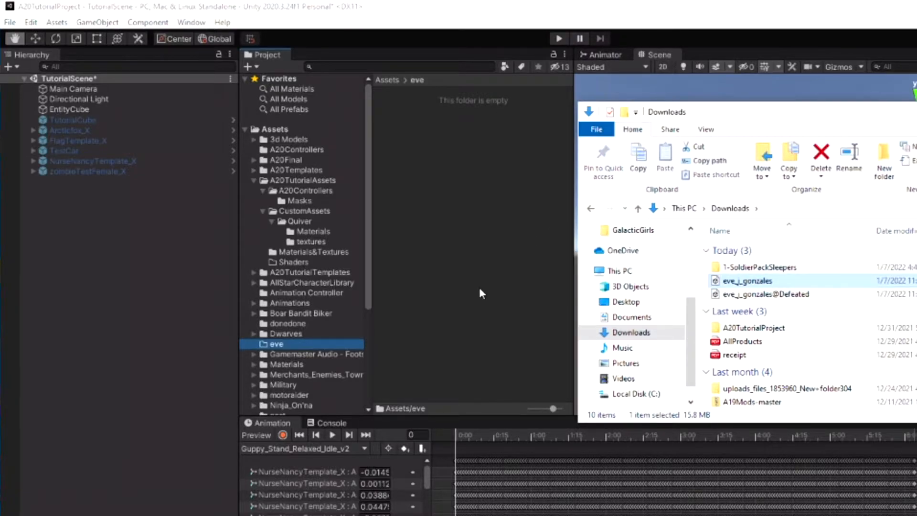
pyautogui.moveTo(480, 289); pyautogui.dragTo(480, 289)
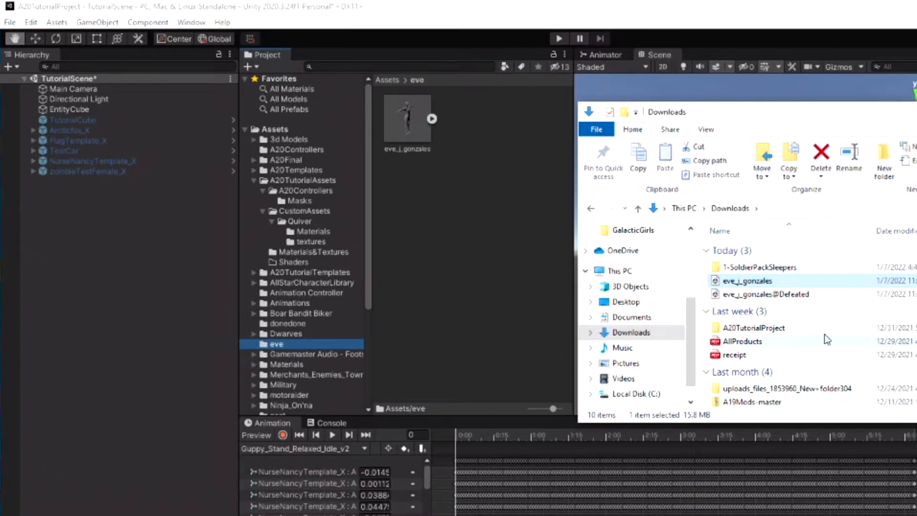
pyautogui.click(831, 292)
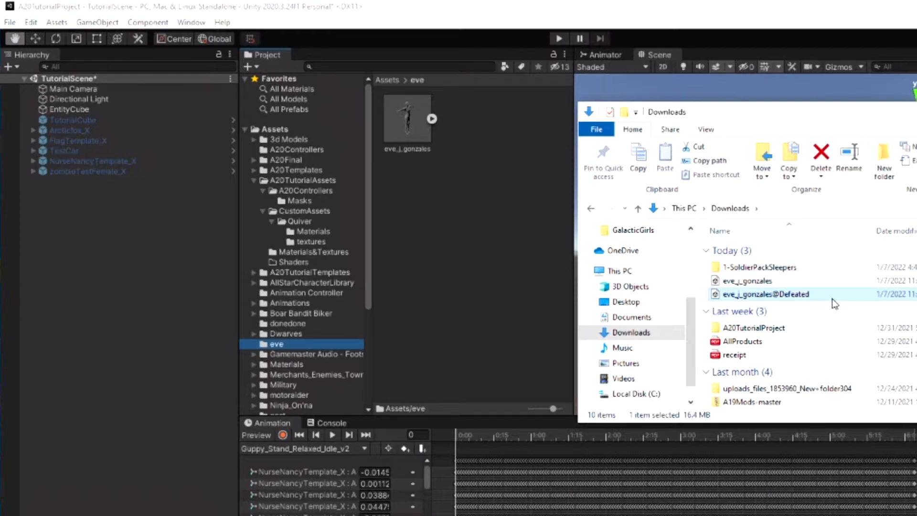
pyautogui.moveTo(832, 293); pyautogui.dragTo(470, 307)
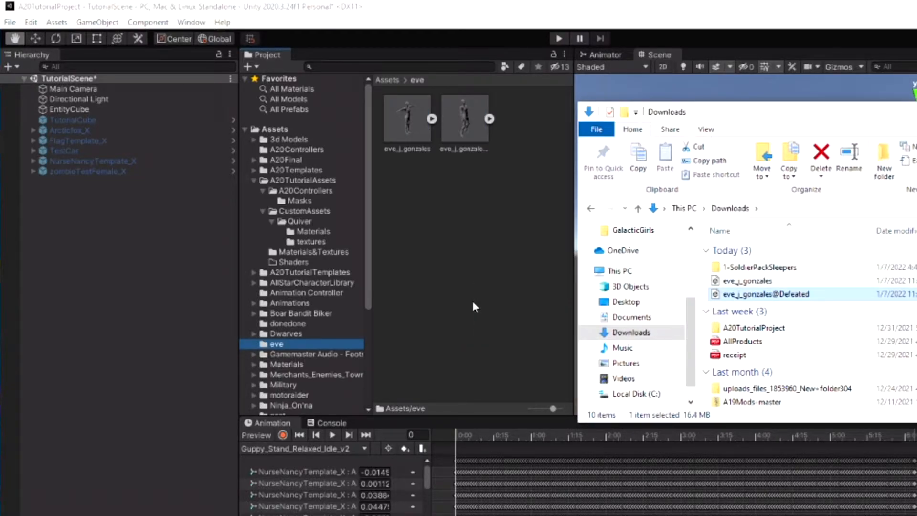
pyautogui.moveTo(884, 114); pyautogui.dragTo(530, 230)
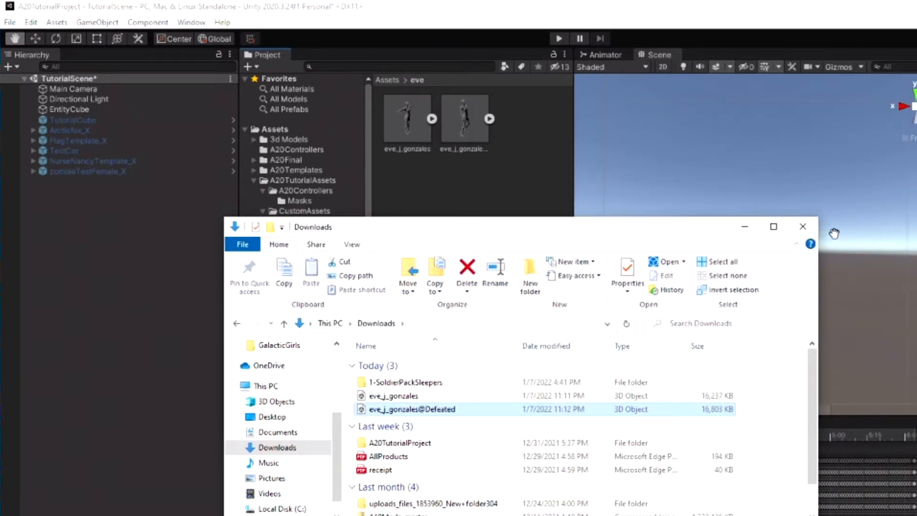
pyautogui.click(803, 227)
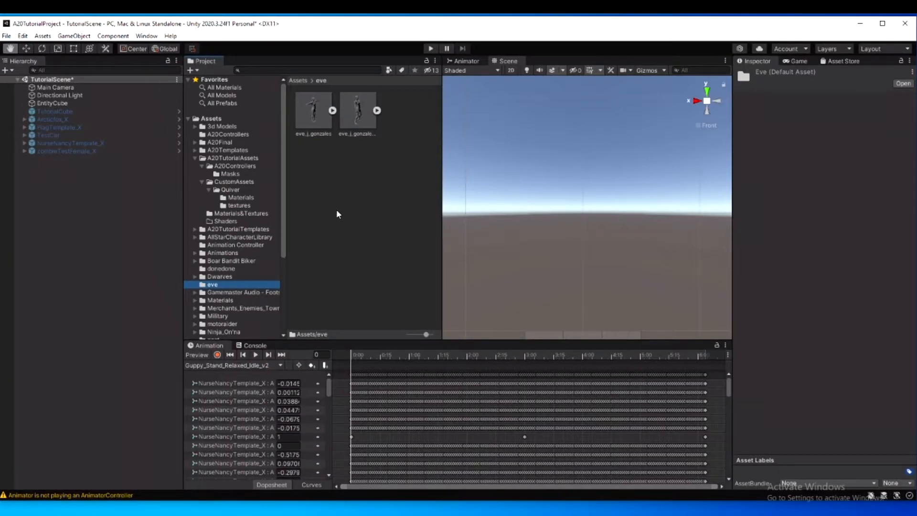
# - Place the eve_j_gonzales model from the eve folder into the TutorialScene hierarchy
pyautogui.click(315, 111)
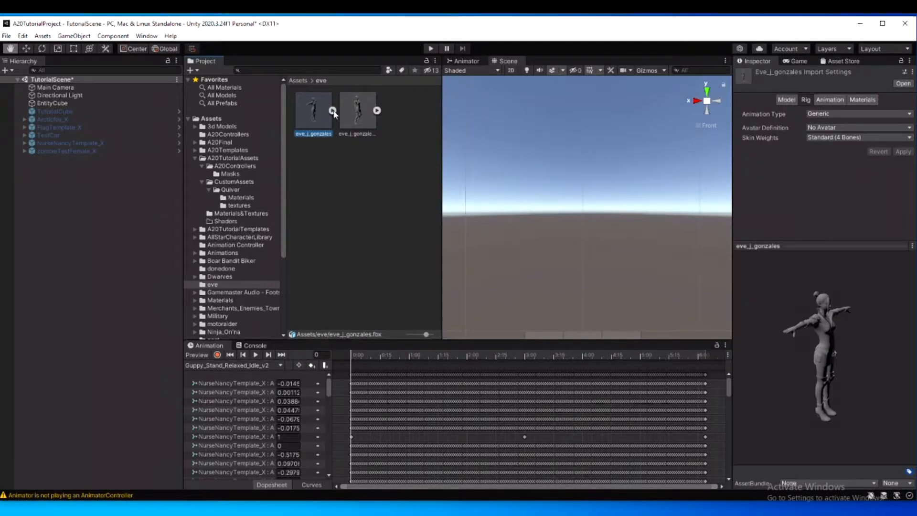
pyautogui.moveTo(305, 122); pyautogui.dragTo(97, 249)
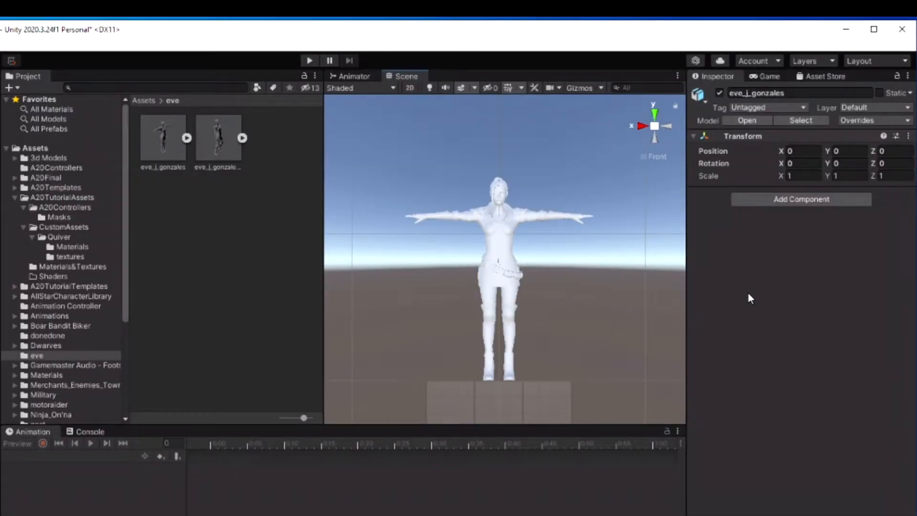
# - Set the eve_j_gonzales material location to Use External Materials (Legacy), apply it, and fix the normal map texture setting
pyautogui.click(165, 137)
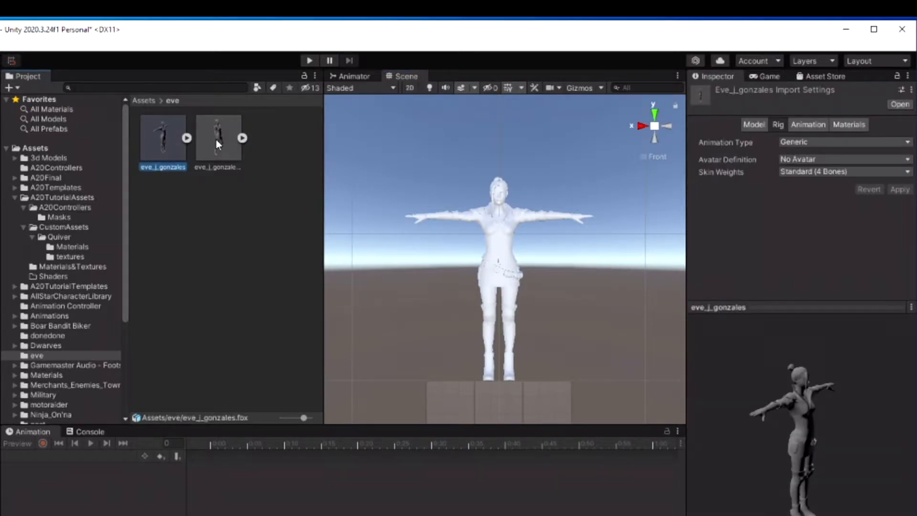
pyautogui.click(842, 125)
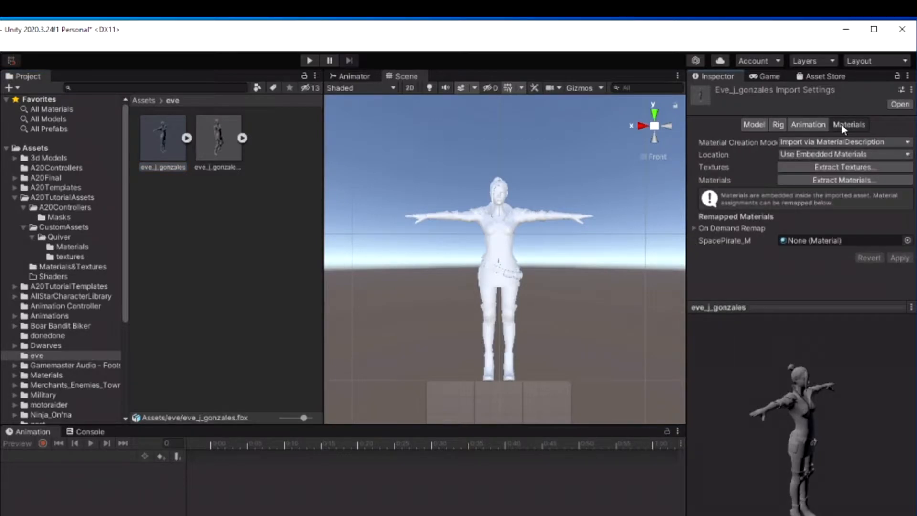
pyautogui.click(907, 159)
pyautogui.click(861, 166)
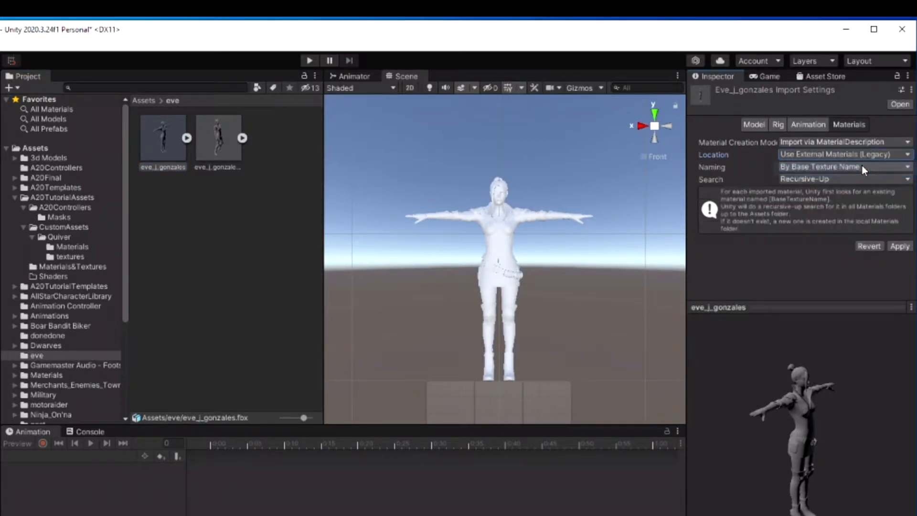
pyautogui.click(900, 247)
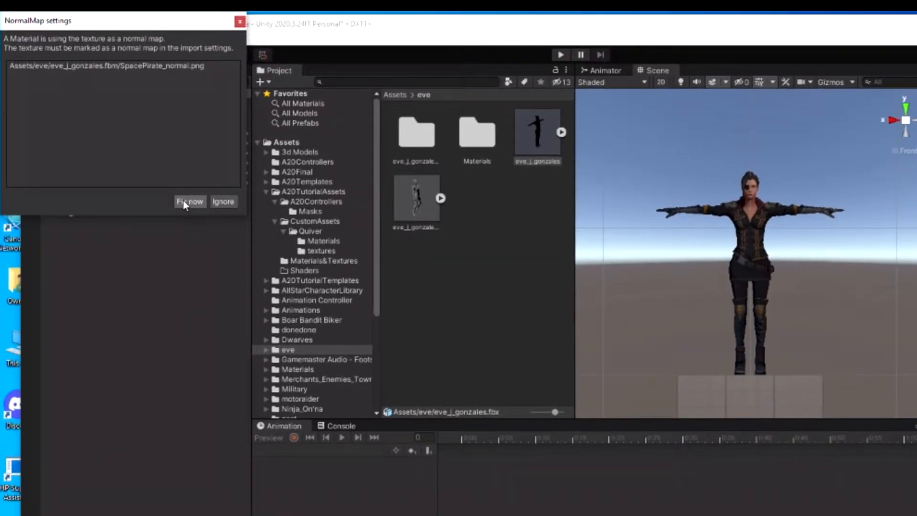
pyautogui.click(184, 201)
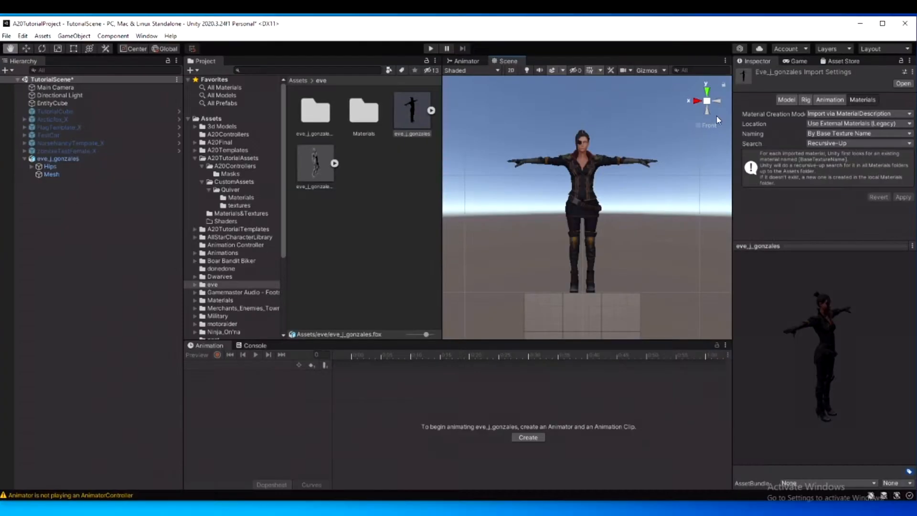
# - Switch the scene view to the right side to inspect the textured Eve model in profile
pyautogui.click(720, 103)
pyautogui.click(720, 103)
pyautogui.click(720, 103)
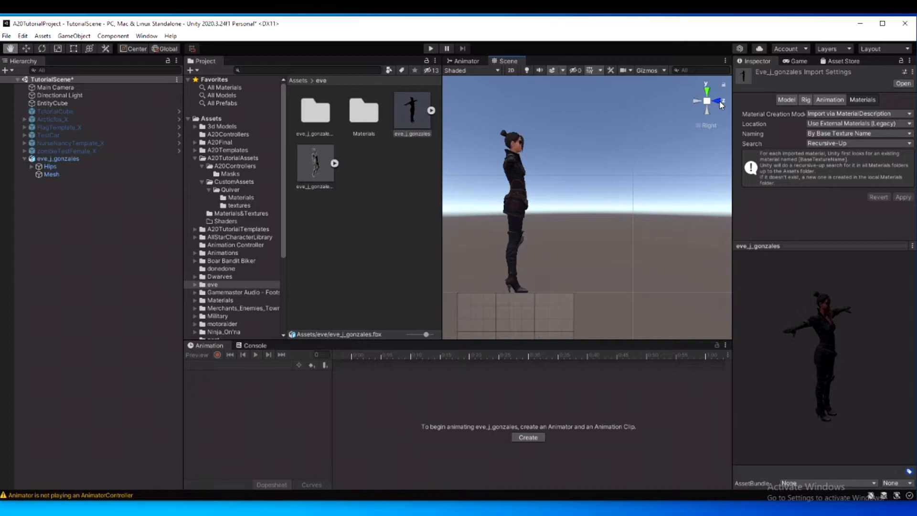
# - View the Eve model from the front and expand its hips, left leg and right leg bones to examine the rig
pyautogui.click(720, 103)
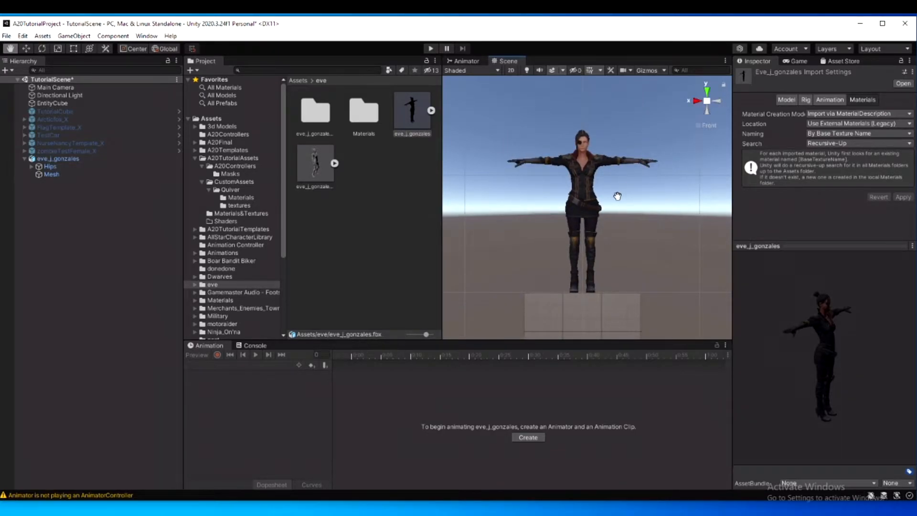
pyautogui.click(31, 166)
pyautogui.click(38, 175)
pyautogui.click(45, 183)
pyautogui.click(52, 190)
pyautogui.click(38, 206)
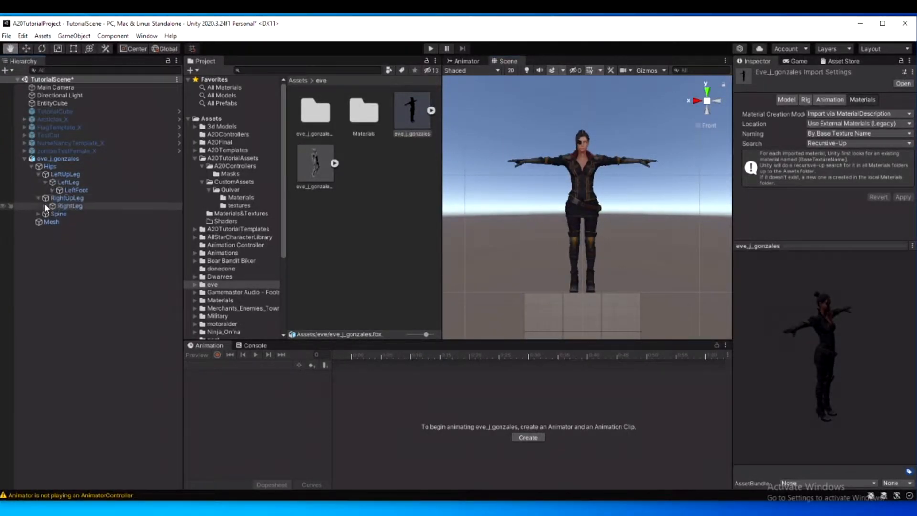
pyautogui.click(46, 206)
pyautogui.click(52, 214)
# - Expand Eve's spine, shoulder, arm and neck bones to examine the upper-body rig hierarchy
pyautogui.click(38, 231)
pyautogui.click(45, 238)
pyautogui.click(53, 246)
pyautogui.click(57, 253)
pyautogui.click(59, 253)
pyautogui.click(65, 262)
pyautogui.click(72, 269)
pyautogui.click(59, 285)
pyautogui.click(66, 293)
pyautogui.click(66, 293)
pyautogui.click(66, 308)
pyautogui.click(69, 317)
pyautogui.click(72, 316)
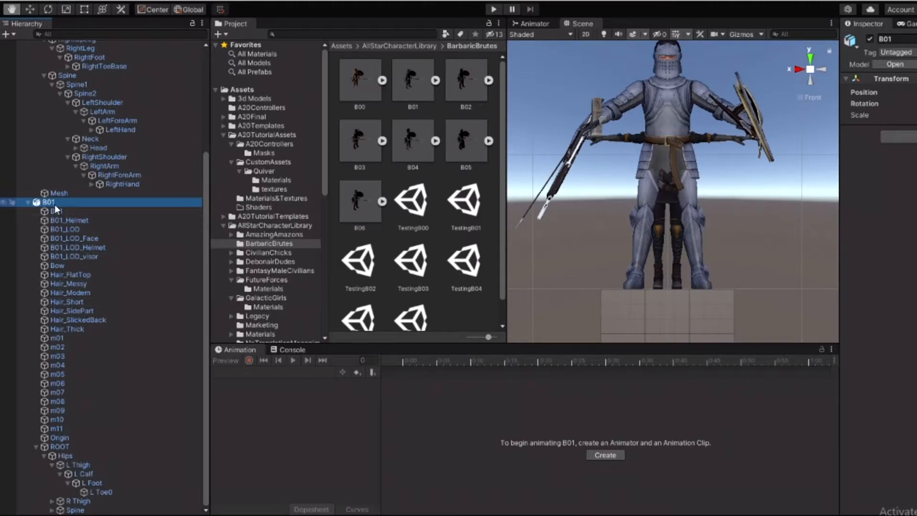
# - Save the B01 character as an original prefab in the BarbaricBrutes folder and open its prefab file in Notepad
pyautogui.moveTo(58, 200); pyautogui.dragTo(454, 316)
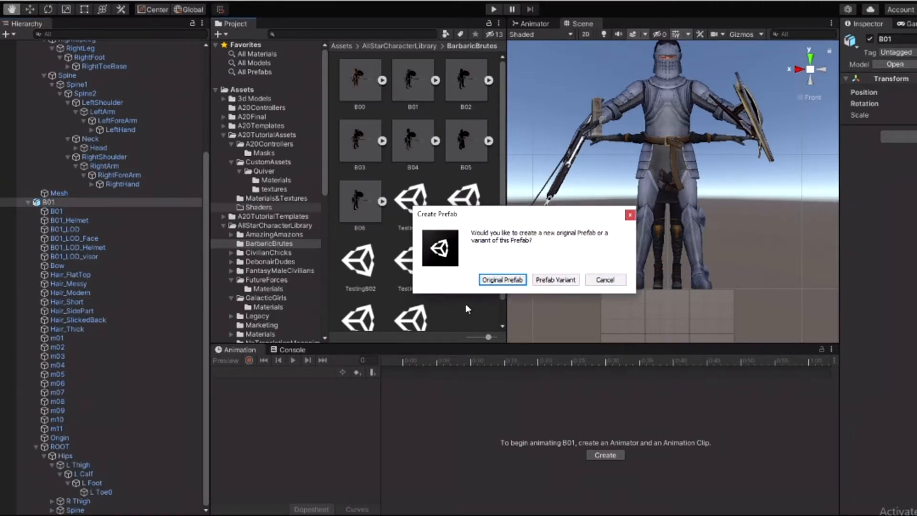
pyautogui.click(503, 279)
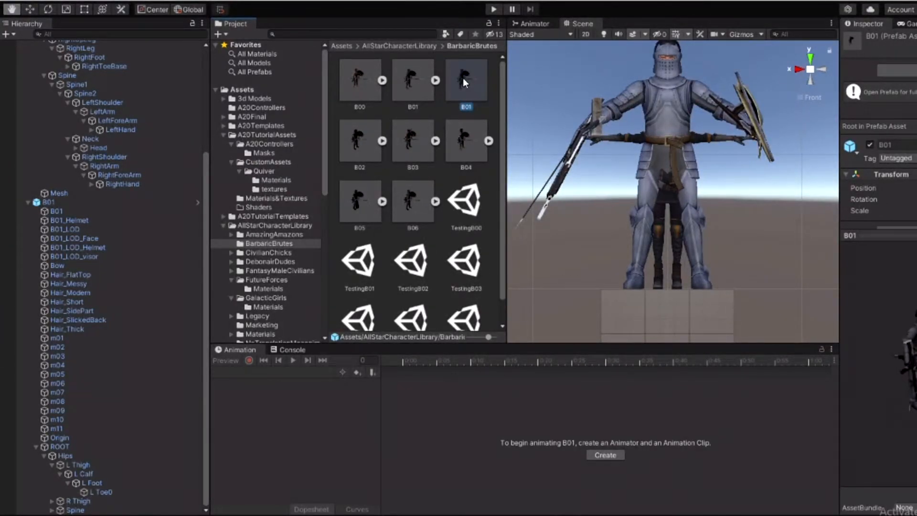
pyautogui.rightClick(463, 78)
pyautogui.click(485, 98)
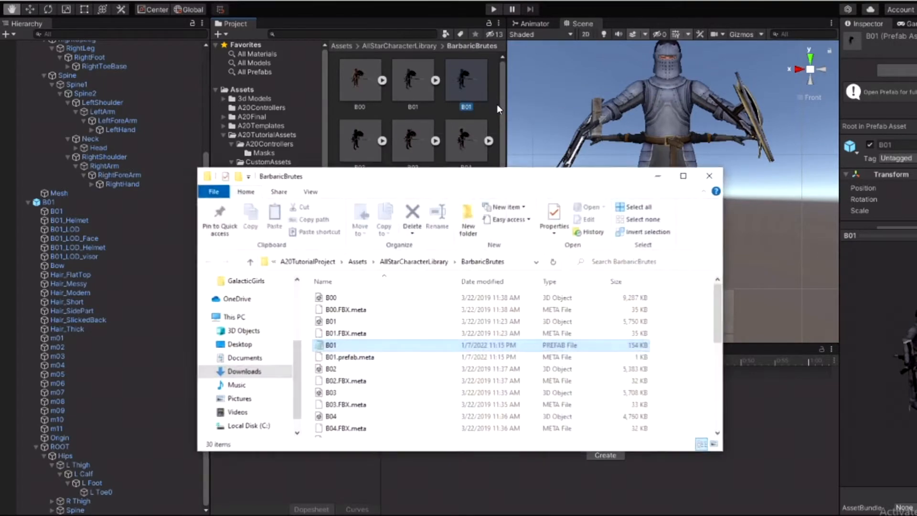
pyautogui.rightClick(396, 348)
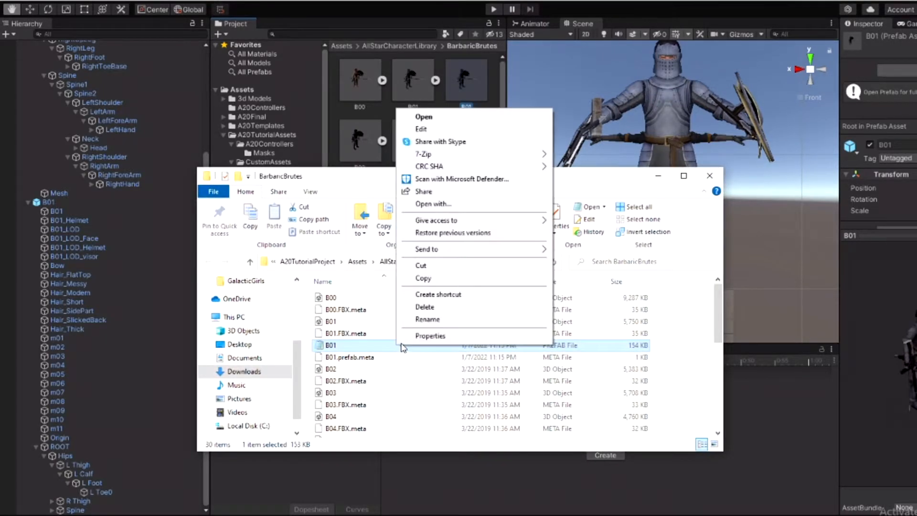
pyautogui.click(451, 128)
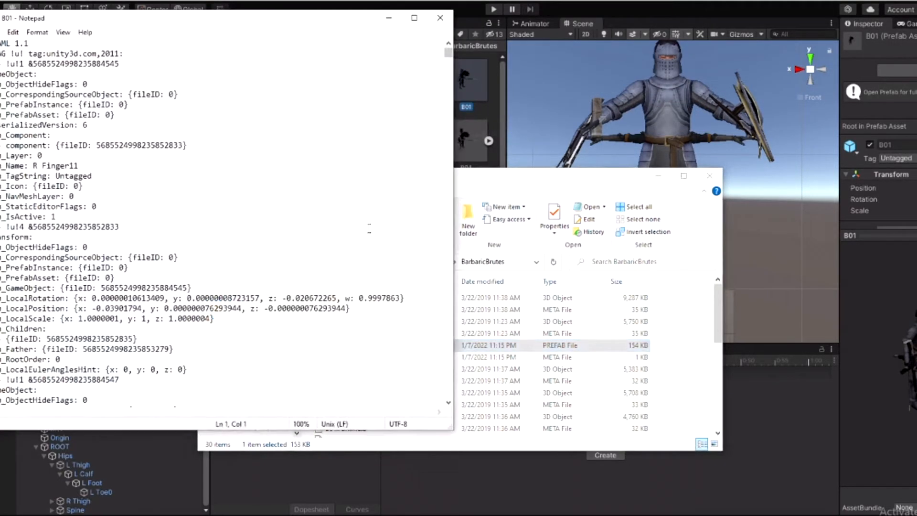
pyautogui.moveTo(149, 19); pyautogui.dragTo(558, 30)
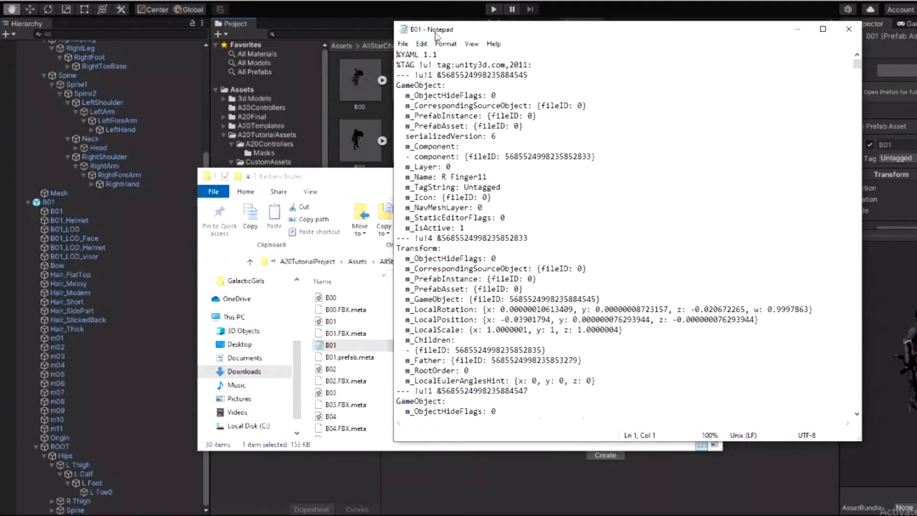
# - Insert a row of plus signs before the first line of the B01 prefab text
pyautogui.click(421, 44)
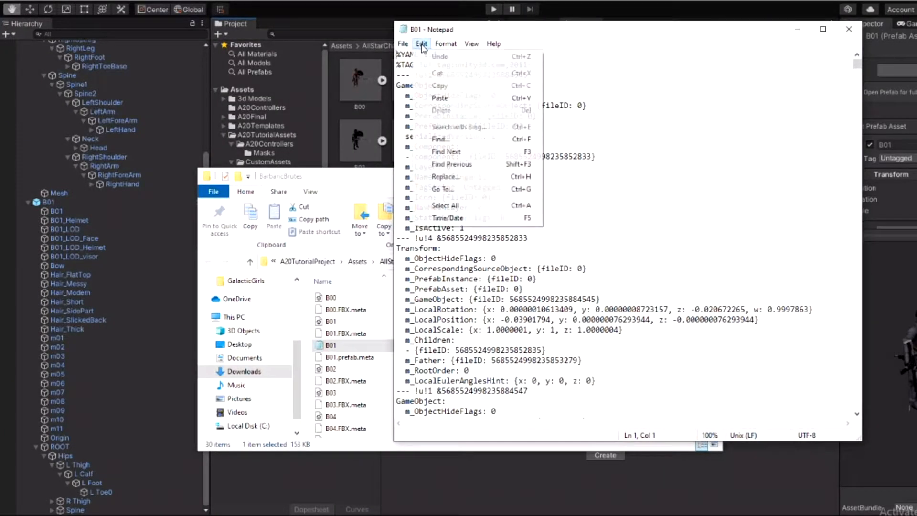
pyautogui.click(456, 139)
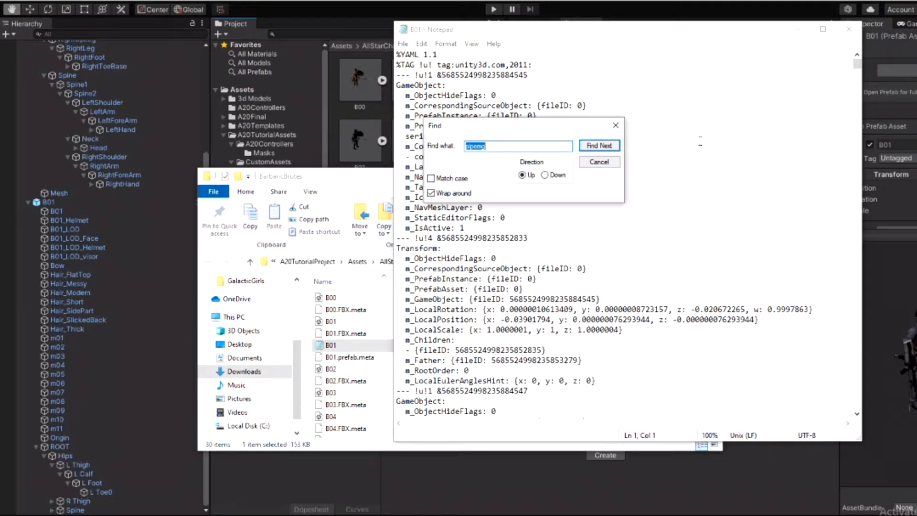
pyautogui.click(615, 126)
pyautogui.write('++++++++++++++++++++++++++++++++++++++++++++')
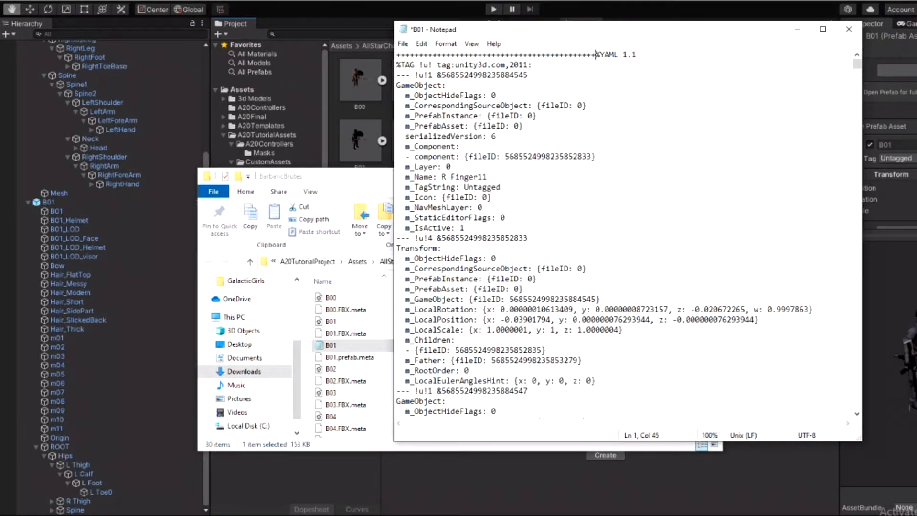
# - Return to the B01 prefab text and close it without saving the edit
pyautogui.click(104, 378)
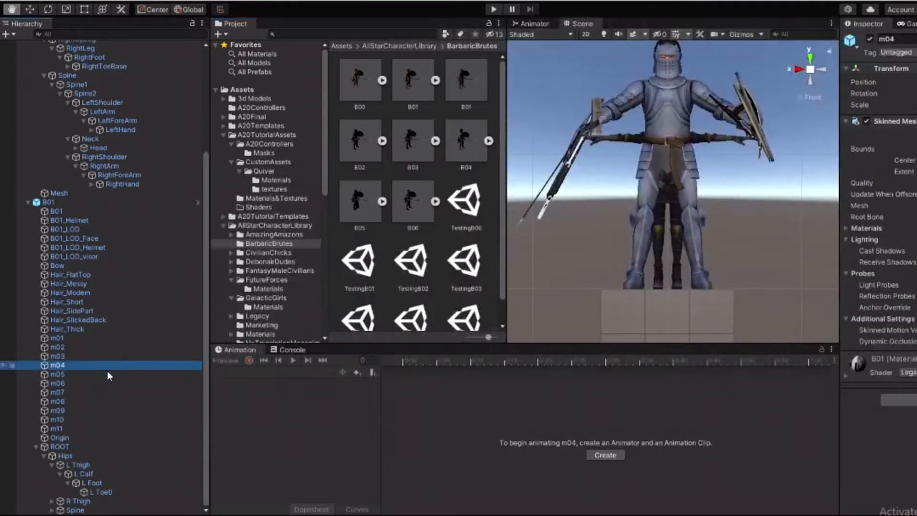
pyautogui.click(105, 499)
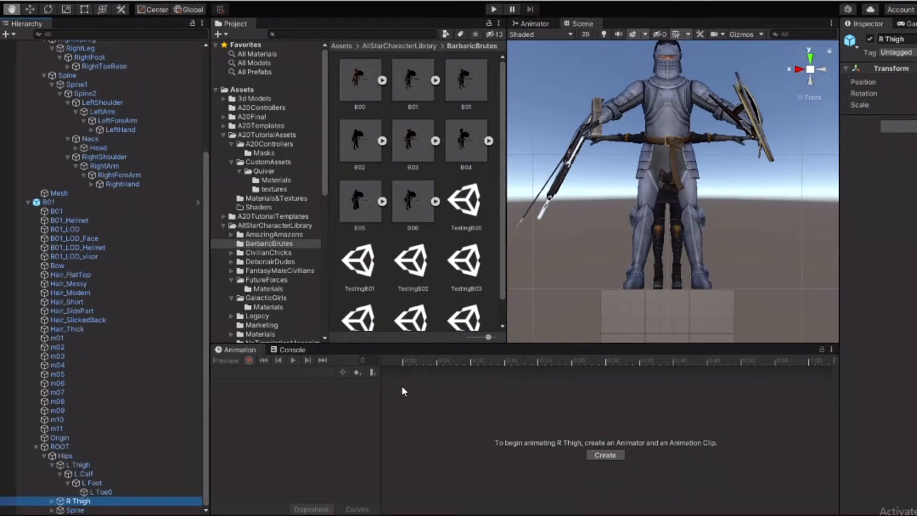
pyautogui.click(505, 514)
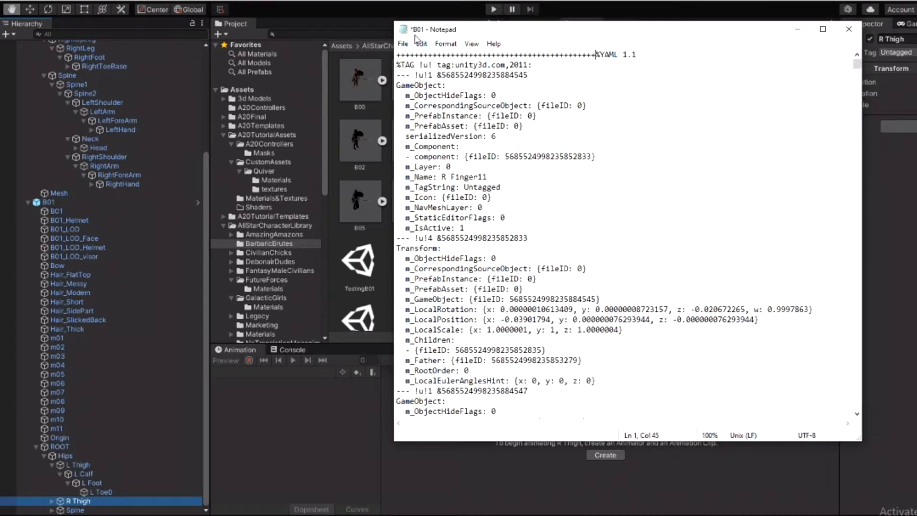
pyautogui.click(848, 29)
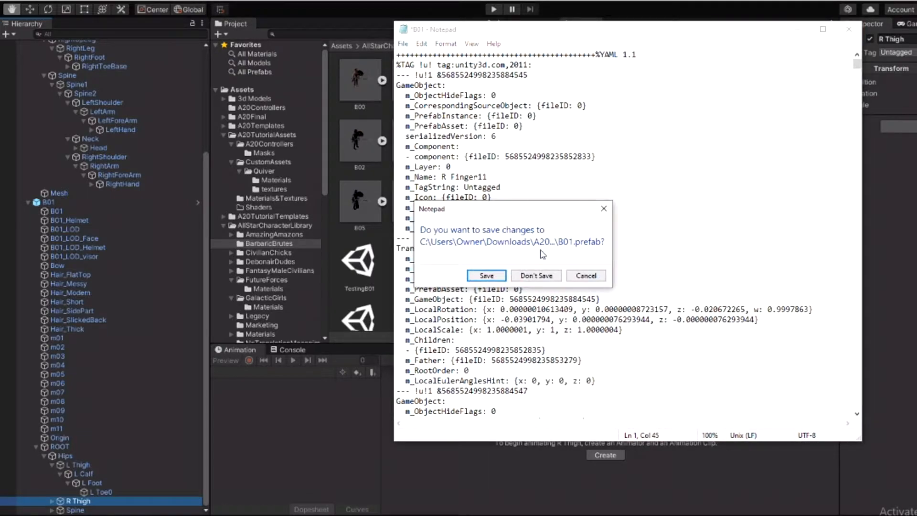
pyautogui.click(538, 277)
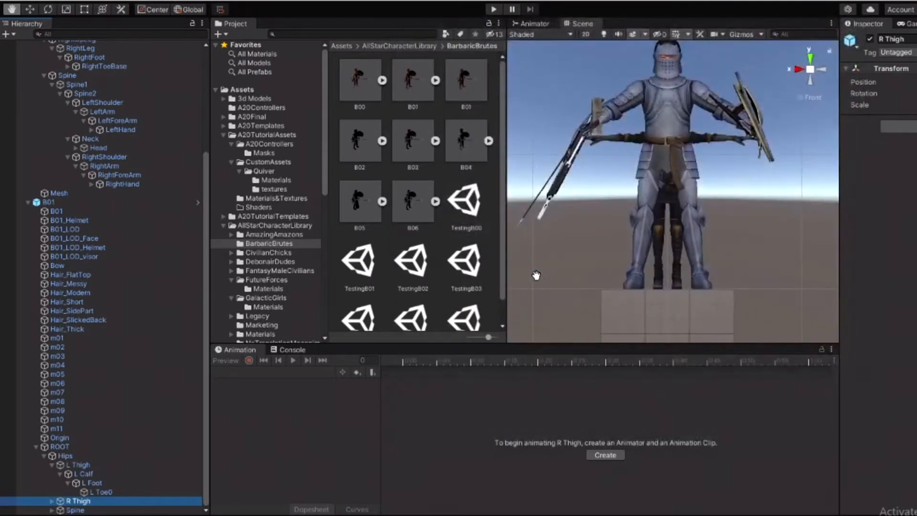
# - Delete the B01 character from the TutorialScene hierarchy
pyautogui.click(78, 204)
pyautogui.rightClick(77, 205)
pyautogui.click(121, 231)
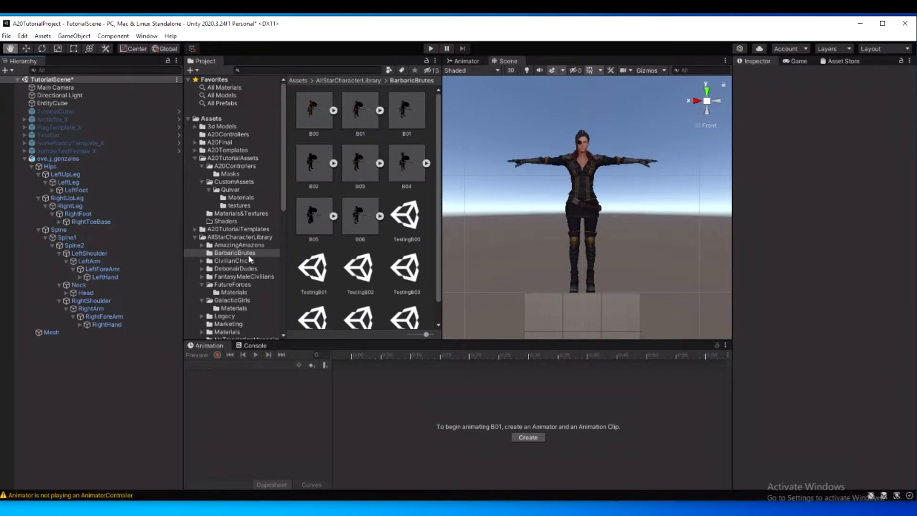
# - Place the Gypsy_A prefab from the 50sWomen Pack into the hierarchy and expand its bones down to the hips
pyautogui.scroll(-3, 245, 262)
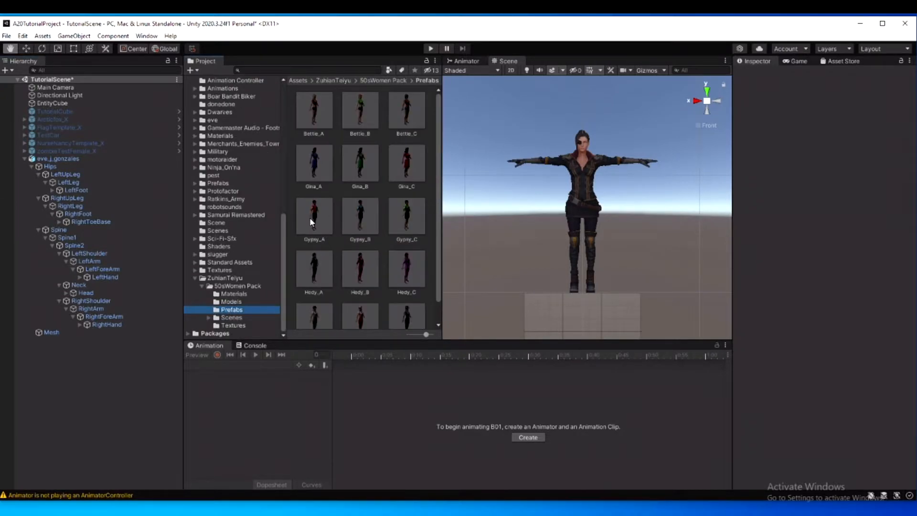
pyautogui.click(310, 220)
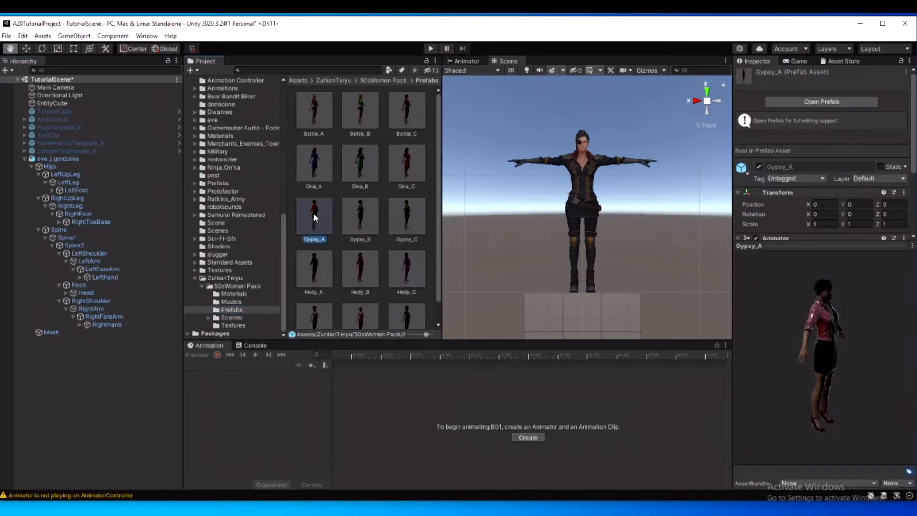
pyautogui.moveTo(313, 213); pyautogui.dragTo(88, 364)
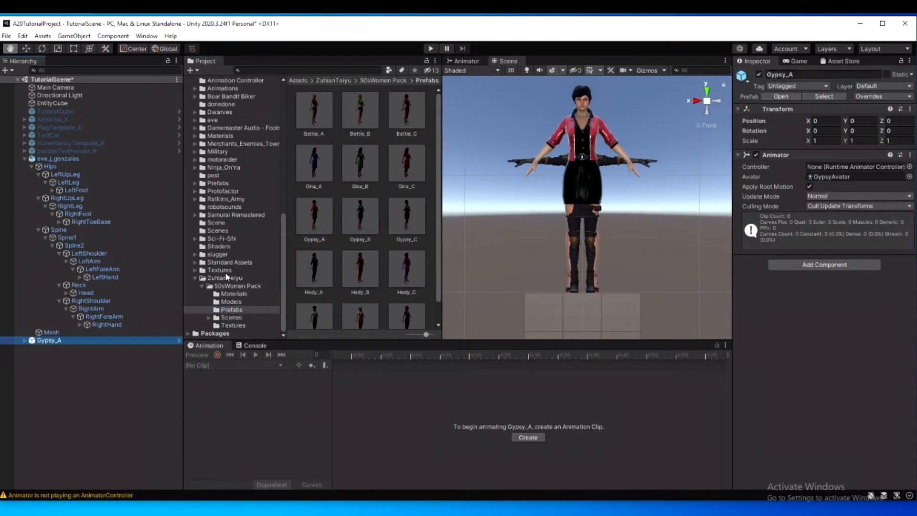
pyautogui.click(24, 340)
pyautogui.click(32, 348)
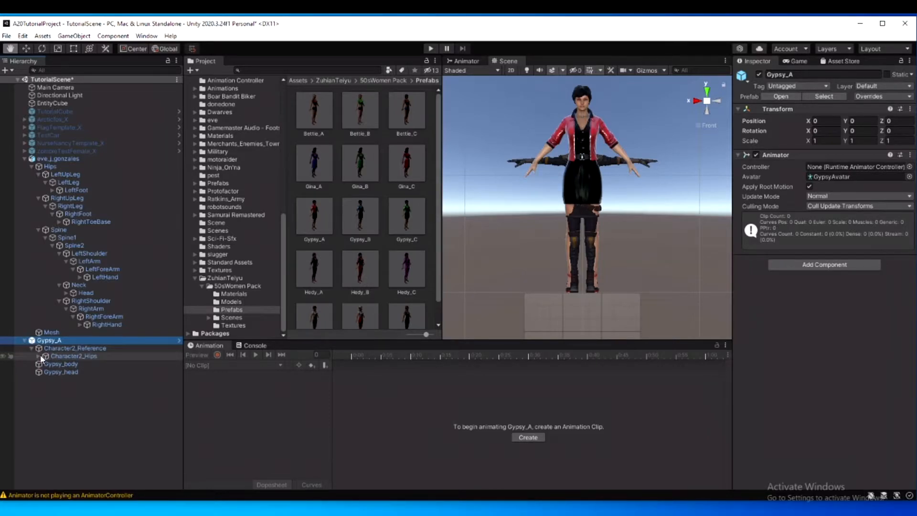
pyautogui.click(39, 356)
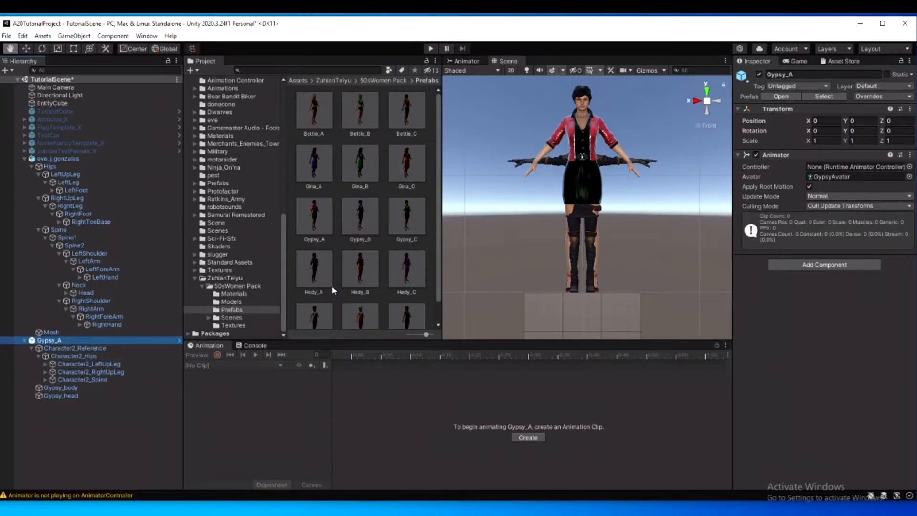
# - Open the Gypsy_A prefab file in Notepad to check whether its text is readable, and close it
pyautogui.rightClick(321, 224)
pyautogui.click(353, 236)
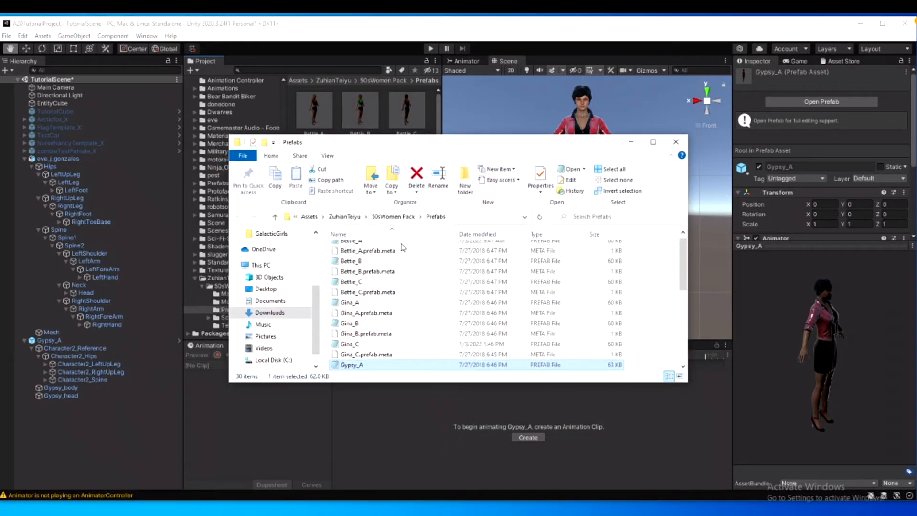
pyautogui.rightClick(407, 370)
pyautogui.click(457, 184)
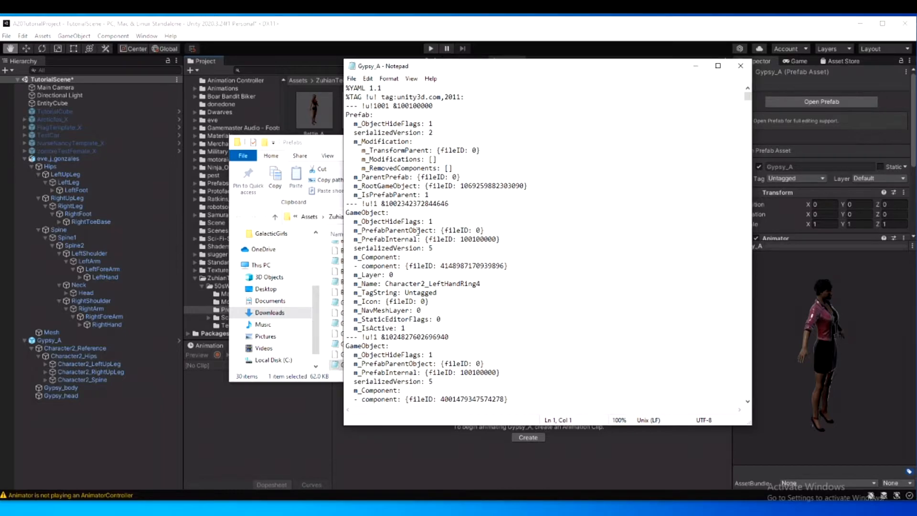
pyautogui.click(740, 65)
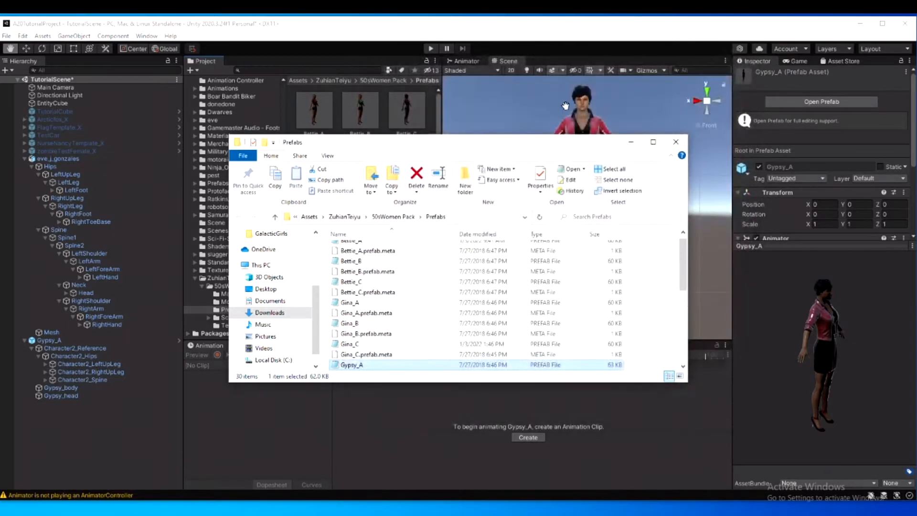
# - Close the Prefabs folder window and delete Gypsy_A from the TutorialScene hierarchy
pyautogui.click(678, 140)
pyautogui.click(89, 341)
pyautogui.rightClick(89, 341)
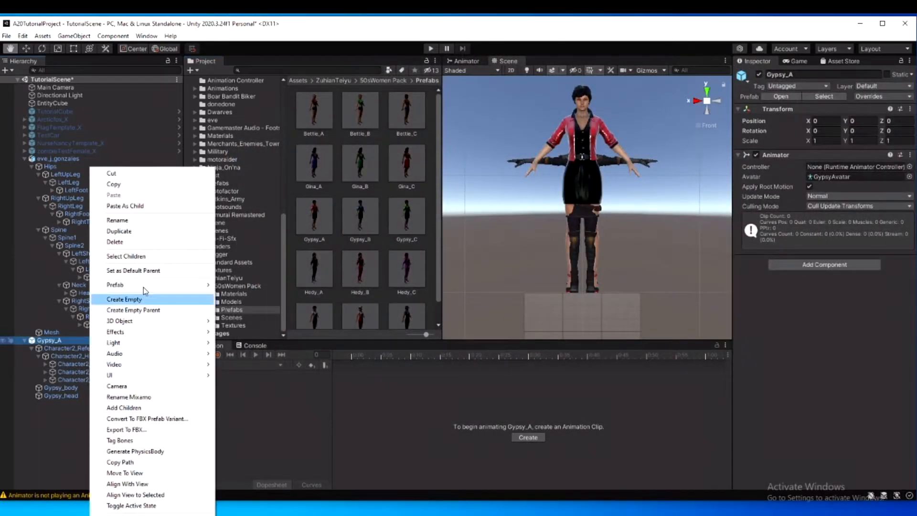
pyautogui.click(139, 242)
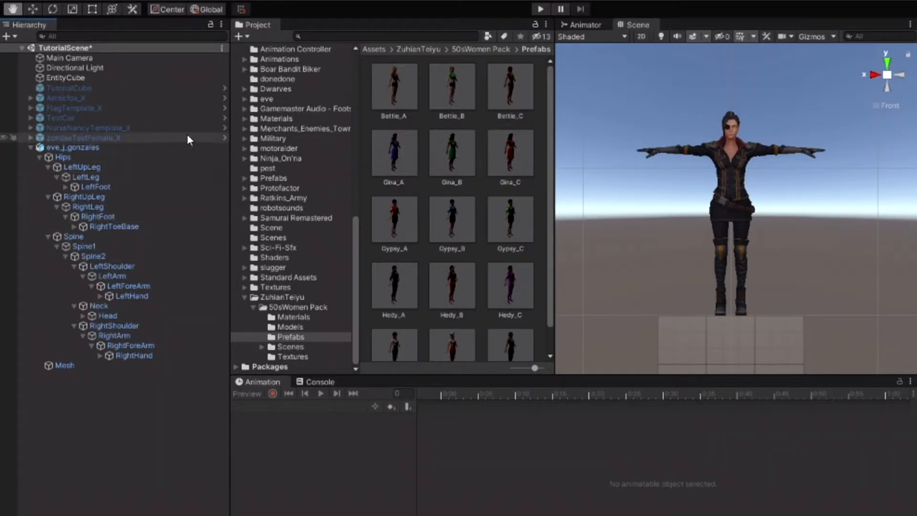
# - Rename the eve_j_gonzales object in the hierarchy to eviesaurus
pyautogui.click(129, 149)
pyautogui.rightClick(122, 146)
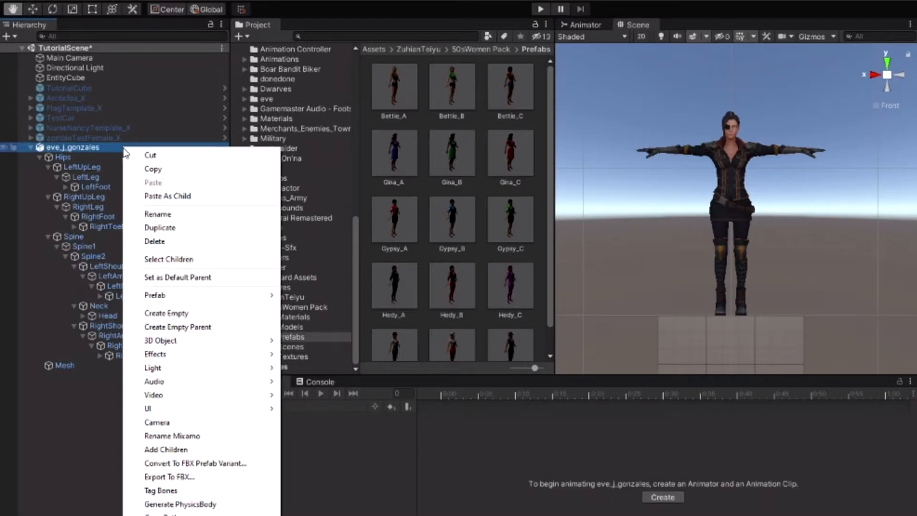
pyautogui.click(158, 213)
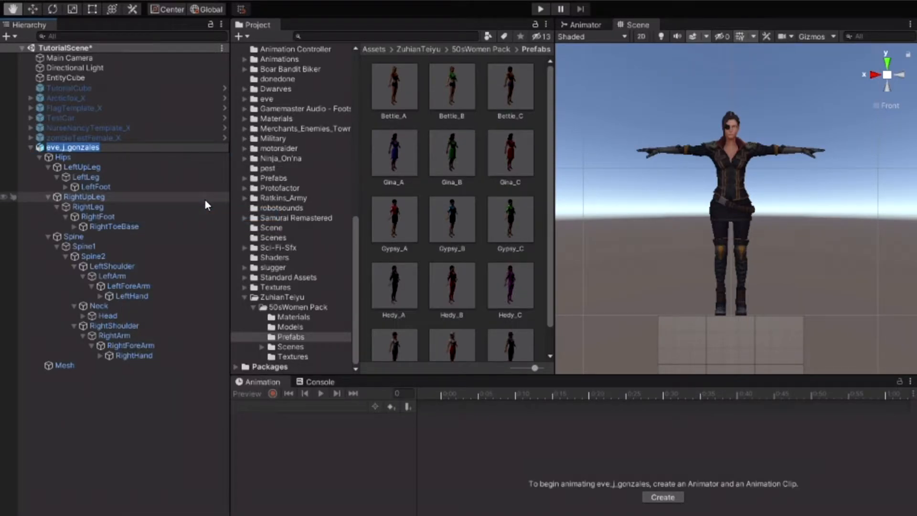
pyautogui.write('eviesaurus')
pyautogui.press('Return')
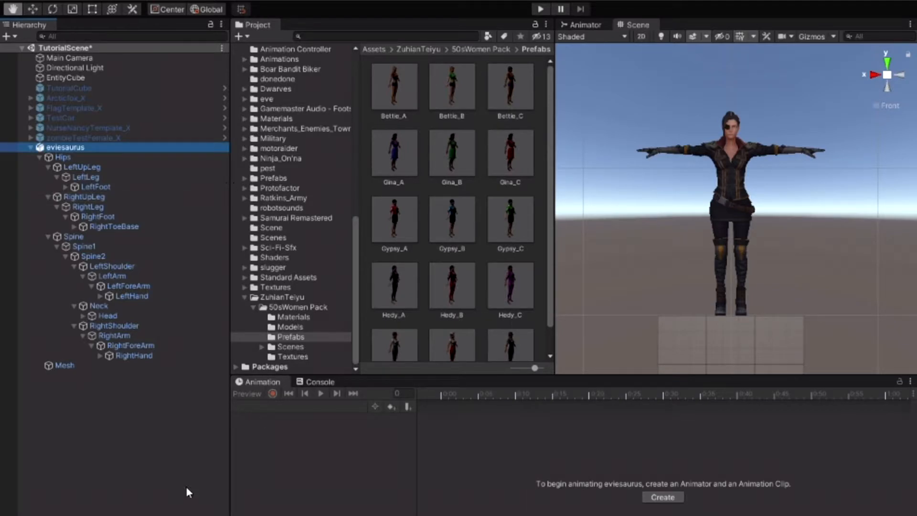
pyautogui.click(261, 475)
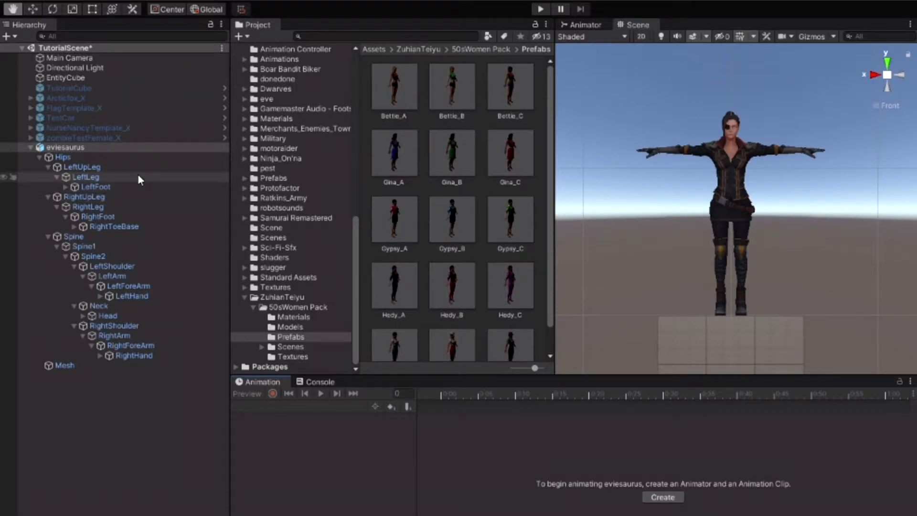
# - Create an empty child object named Collider under eviesaurus
pyautogui.click(99, 148)
pyautogui.rightClick(99, 148)
pyautogui.click(154, 310)
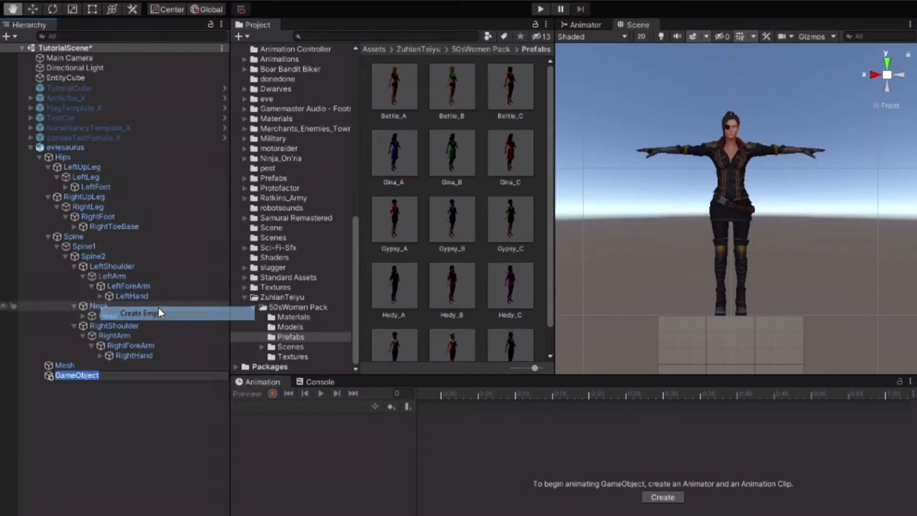
pyautogui.write('Coll')
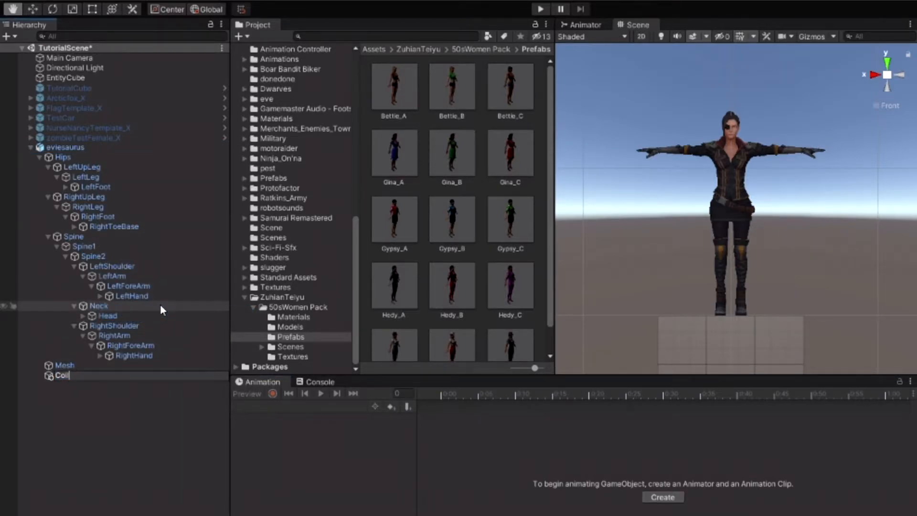
pyautogui.write('ider')
pyautogui.press('Return')
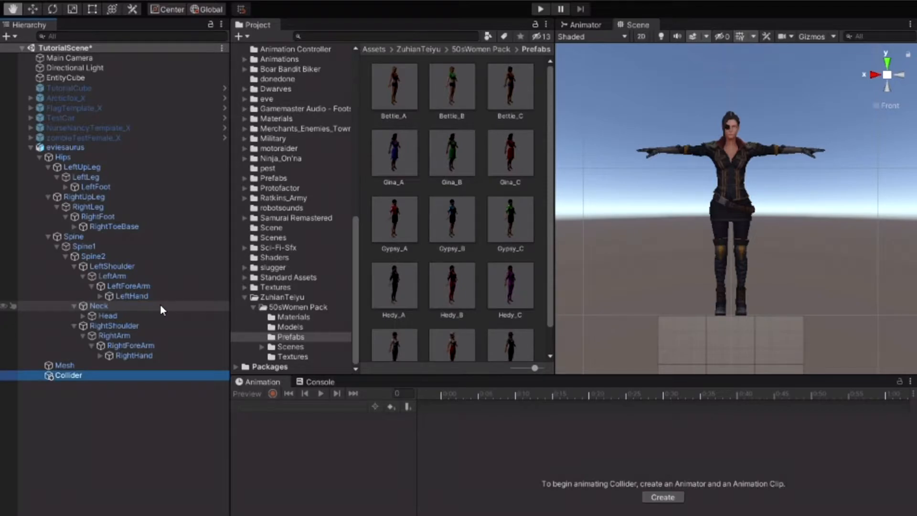
# - Create an empty child object named IconTag under eviesaurus
pyautogui.click(104, 148)
pyautogui.rightClick(105, 148)
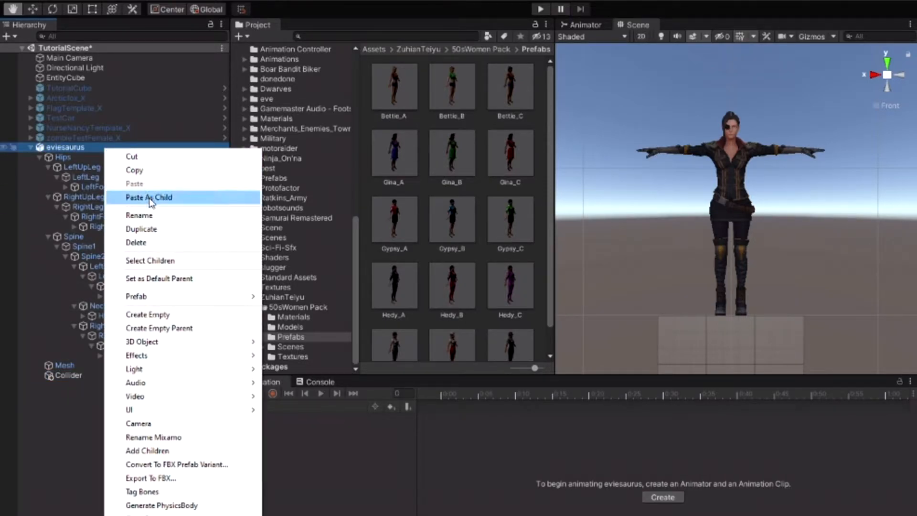
pyautogui.click(151, 313)
pyautogui.write('IconT')
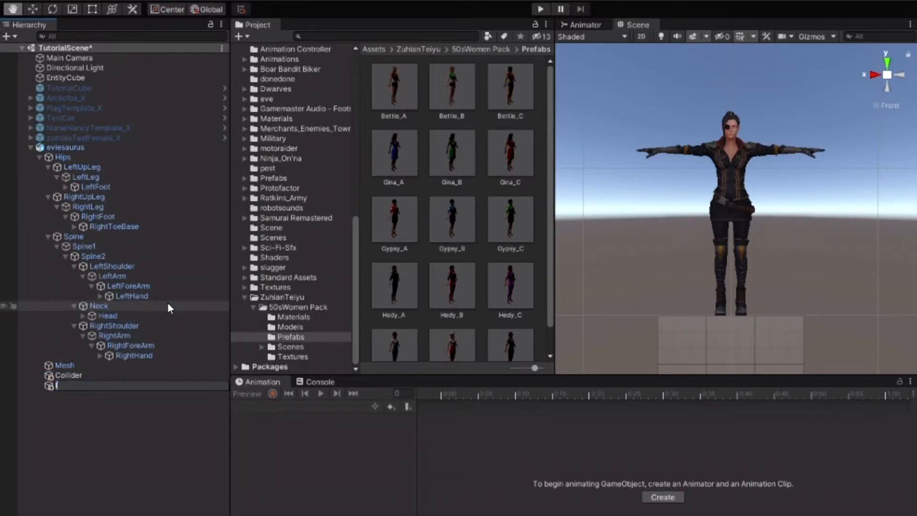
pyautogui.write('ag')
pyautogui.press('Return')
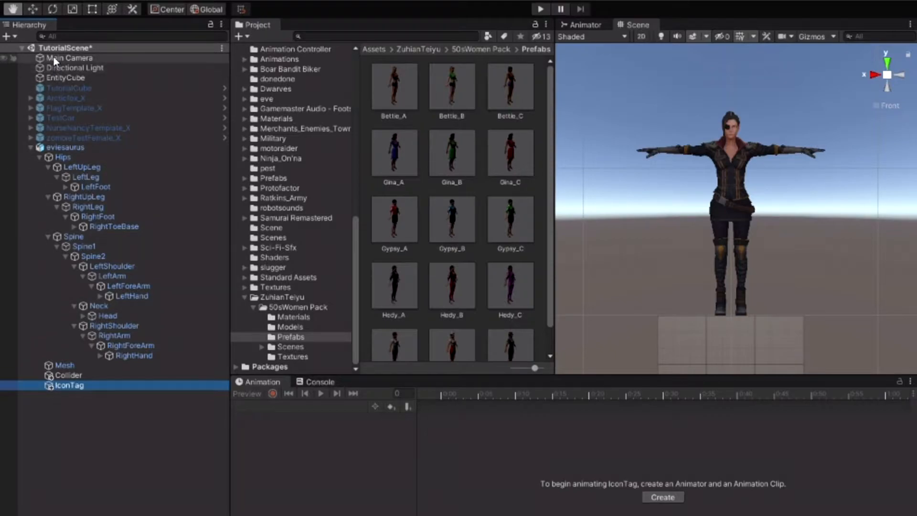
# - Move IconTag straight up to just above the character's head and check its placement from the side
pyautogui.click(35, 7)
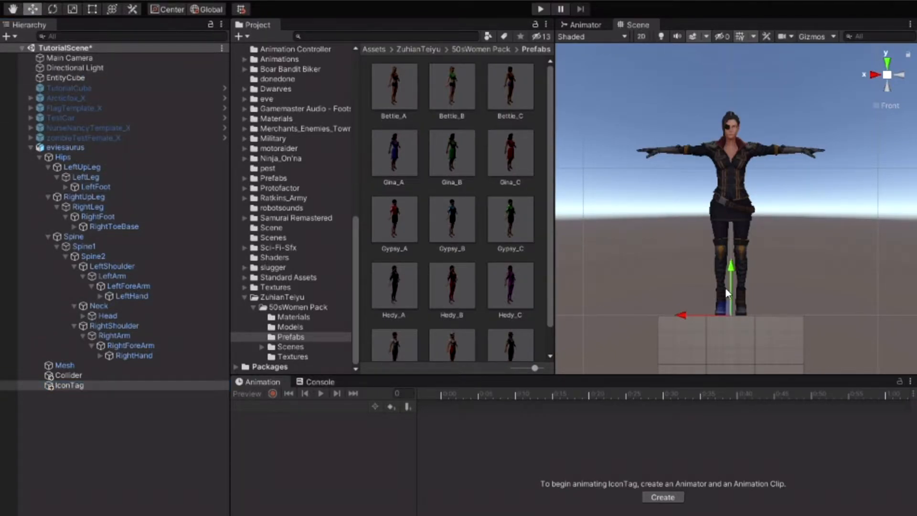
pyautogui.moveTo(729, 291); pyautogui.dragTo(738, 91)
pyautogui.click(901, 74)
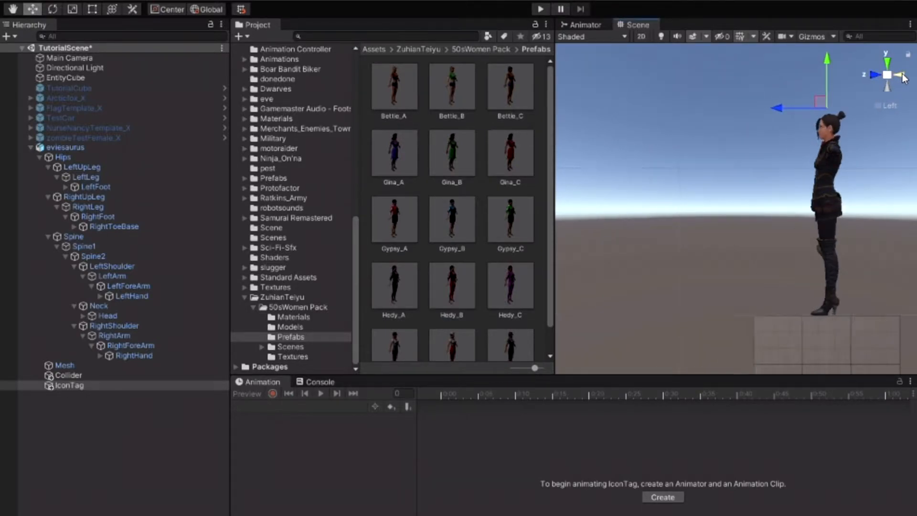
pyautogui.click(902, 74)
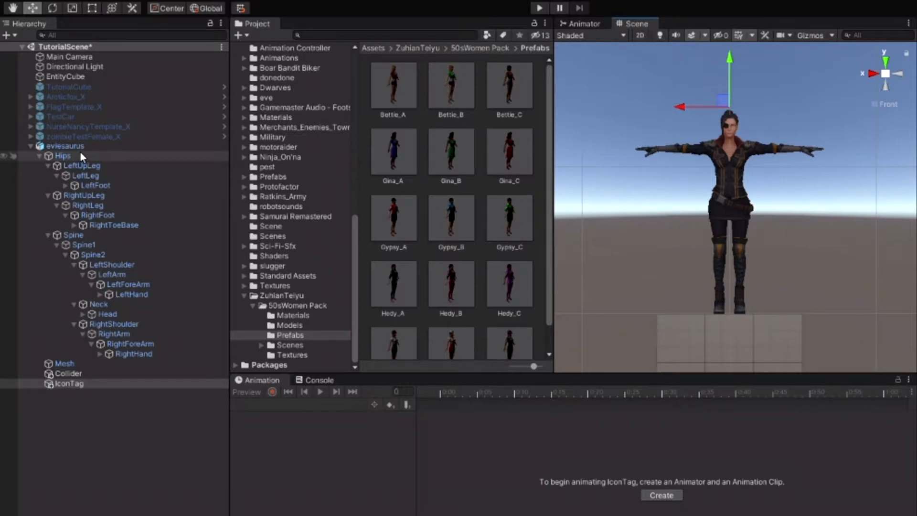
# - Unpack the eviesaurus prefab in the hierarchy
pyautogui.click(62, 145)
pyautogui.rightClick(63, 146)
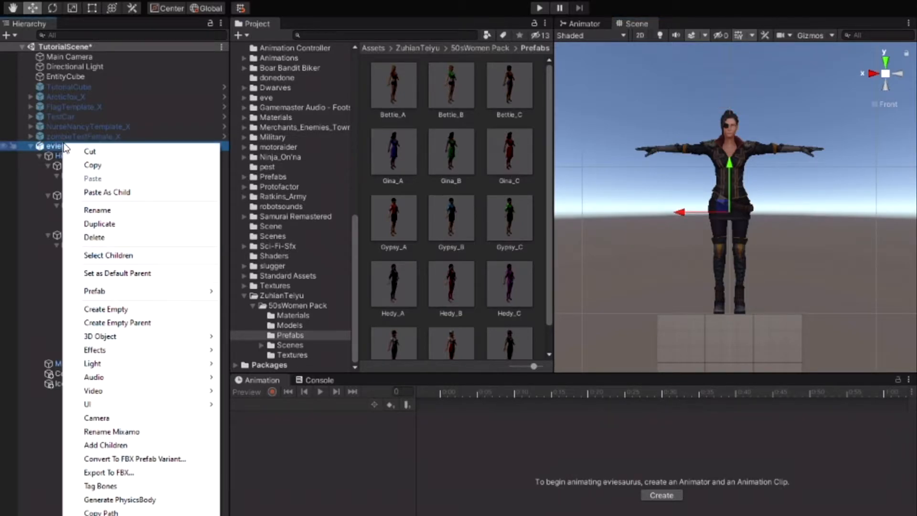
pyautogui.moveTo(136, 291)
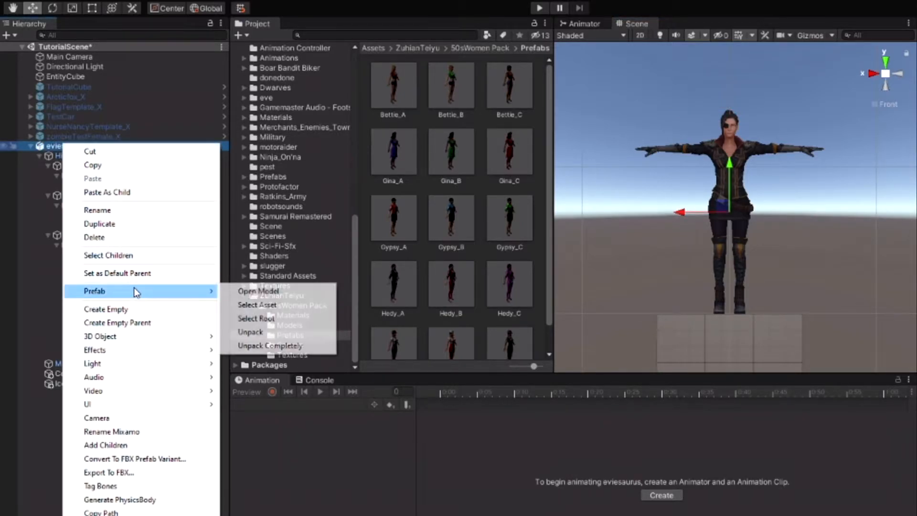
pyautogui.click(265, 332)
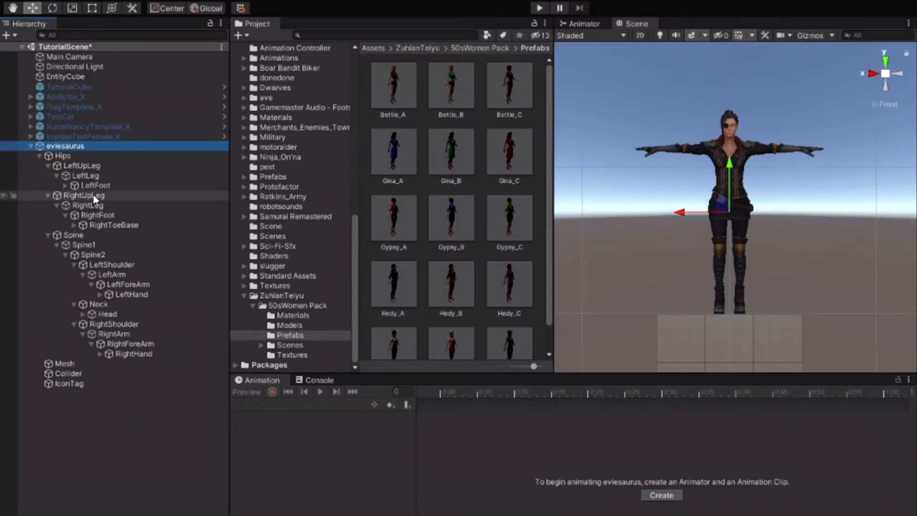
# - Create an empty parent for the Hips bone of eviesaurus and name it Origin
pyautogui.rightClick(86, 157)
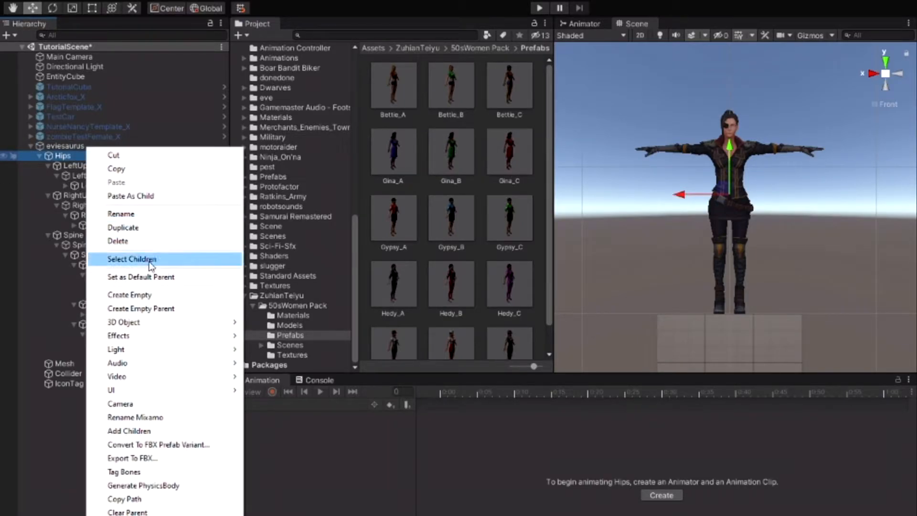
pyautogui.click(142, 308)
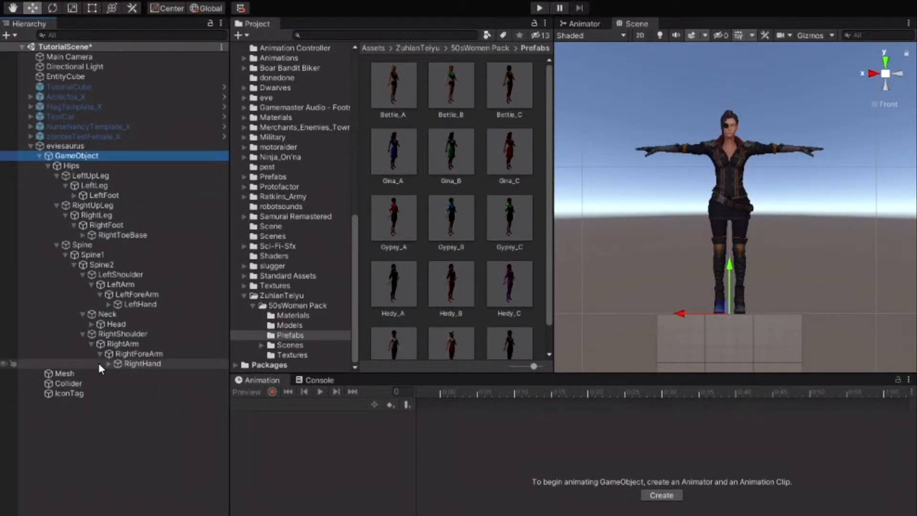
pyautogui.click(106, 166)
pyautogui.moveTo(101, 167); pyautogui.dragTo(78, 366)
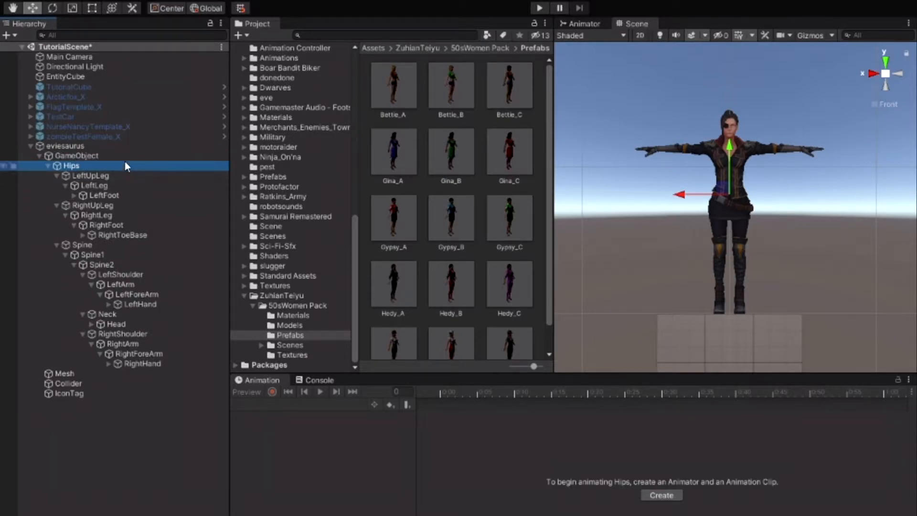
pyautogui.click(110, 154)
pyautogui.rightClick(110, 155)
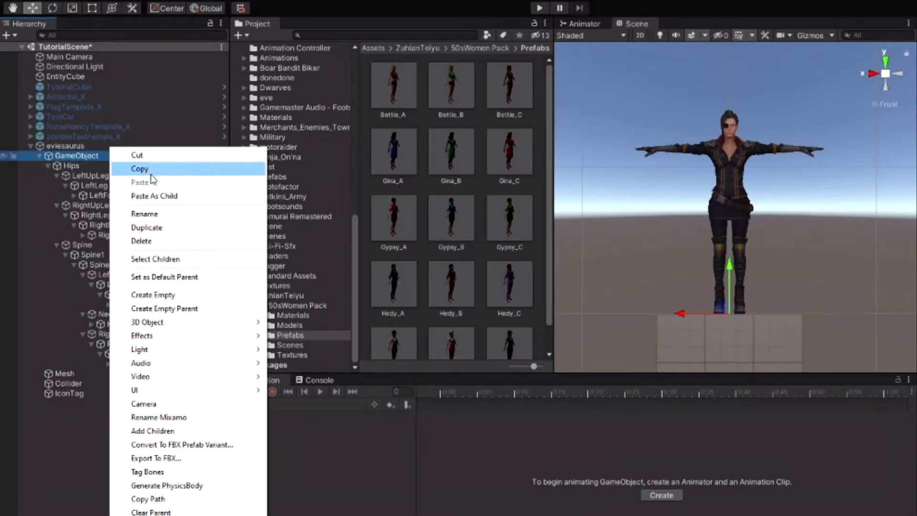
pyautogui.click(160, 212)
pyautogui.write('Origin')
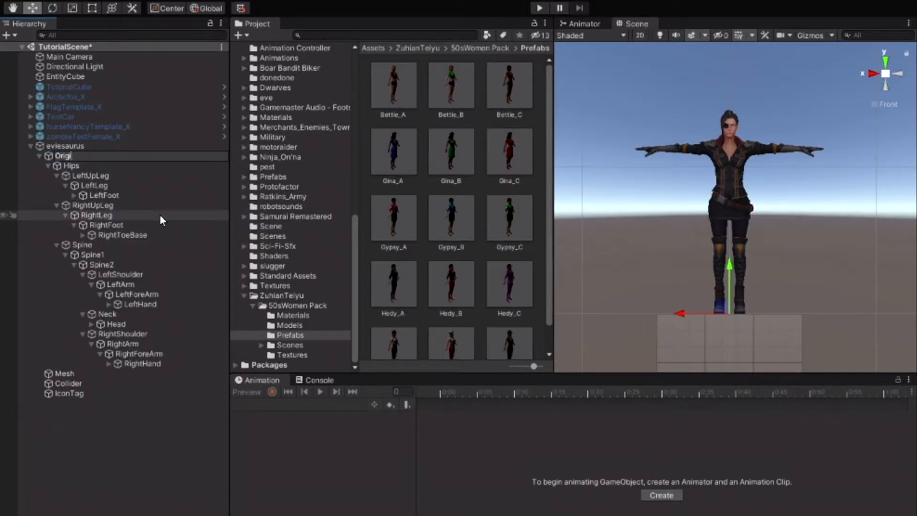
pyautogui.press('Return')
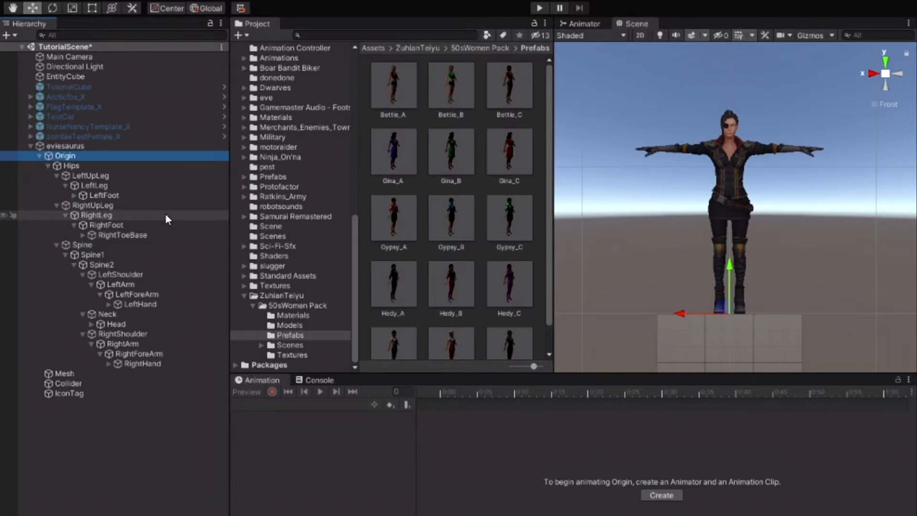
# - Create an empty child object named Footsteps under Origin
pyautogui.rightClick(106, 158)
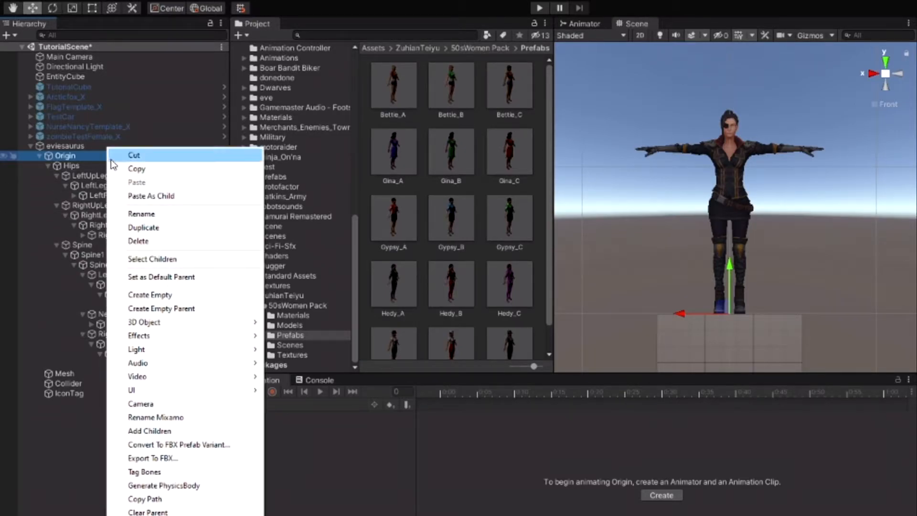
pyautogui.click(165, 293)
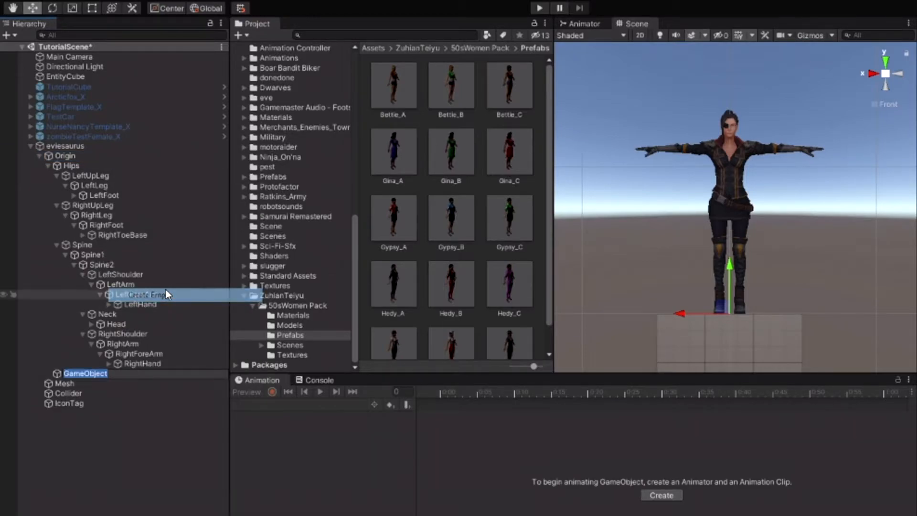
pyautogui.write('Footsteps')
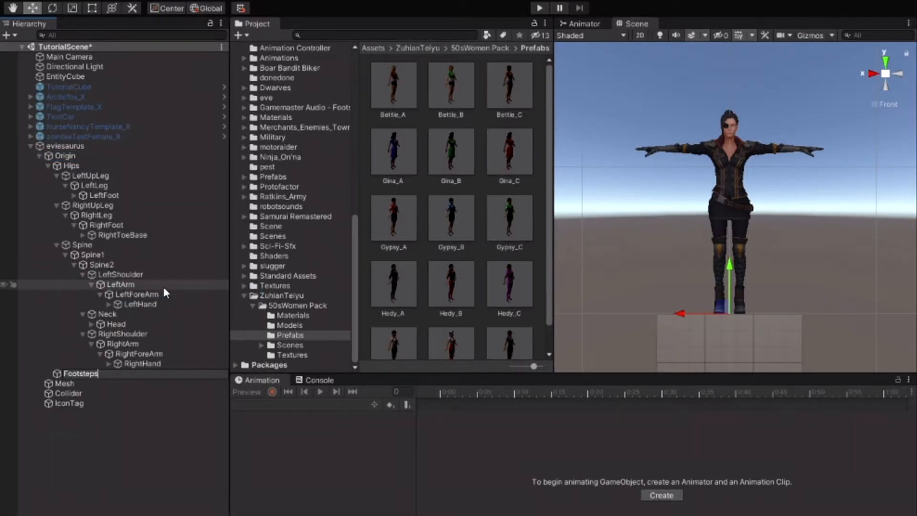
pyautogui.press('Return')
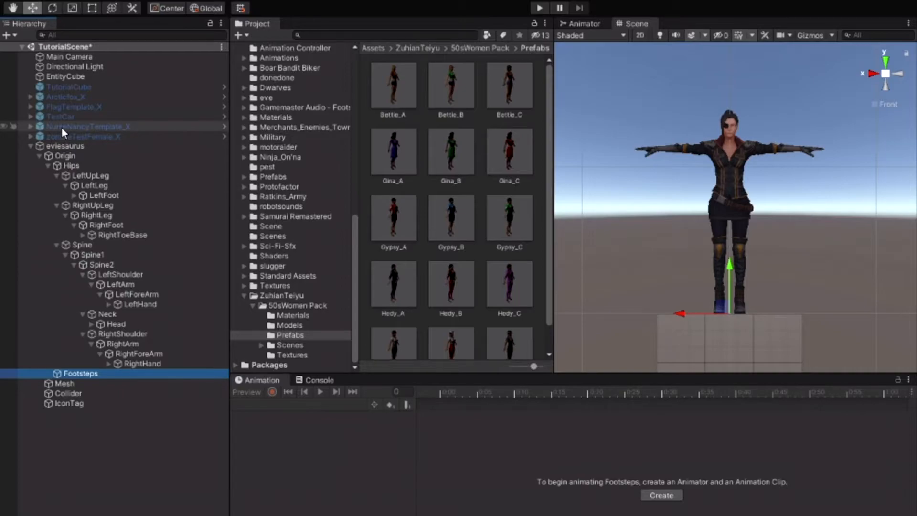
# - Expand NurseNancyTemplate_X through Origin, Hips and Spine to examine how its child objects are structured and named
pyautogui.click(29, 127)
pyautogui.click(40, 155)
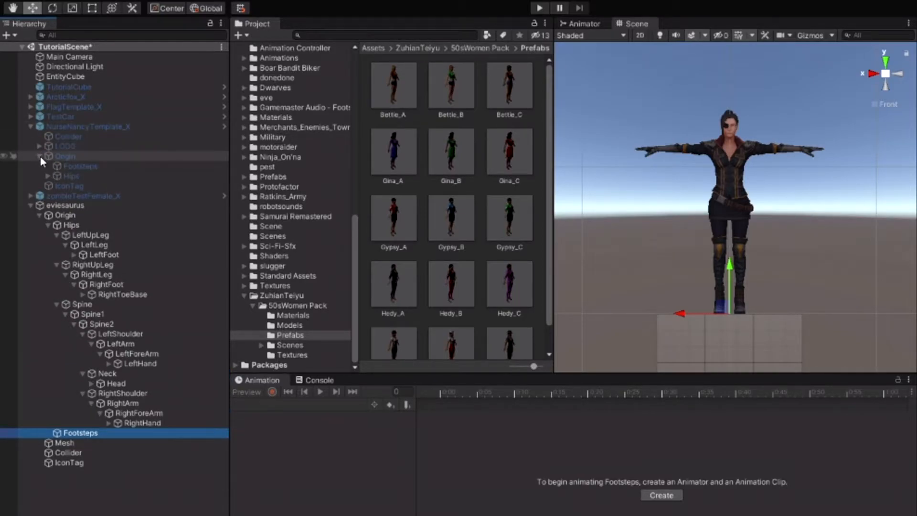
pyautogui.click(48, 176)
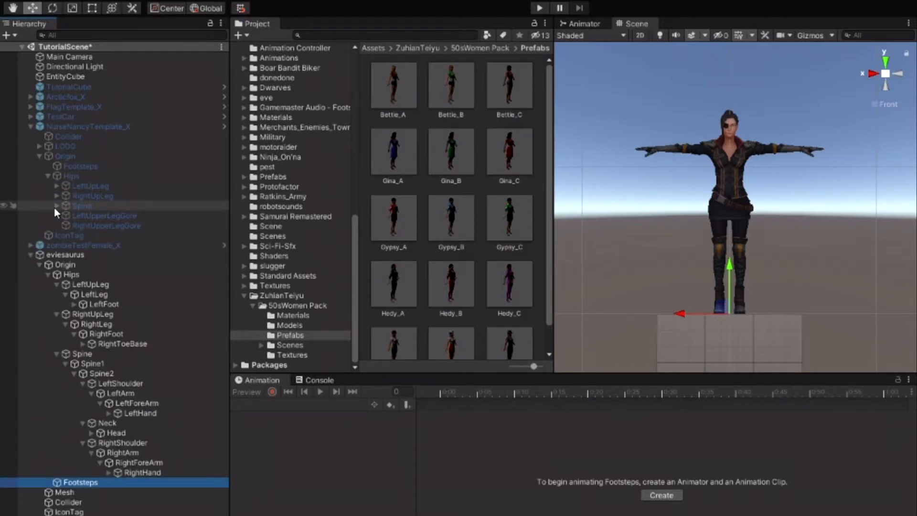
pyautogui.click(56, 206)
pyautogui.click(88, 228)
pyautogui.click(91, 236)
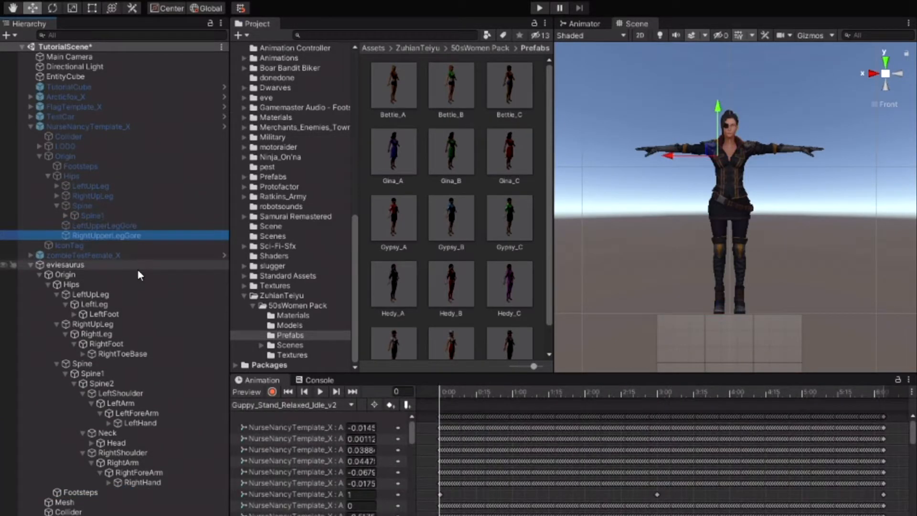
# - Create two empty child objects under the Hips bone of eviesaurus
pyautogui.click(78, 276)
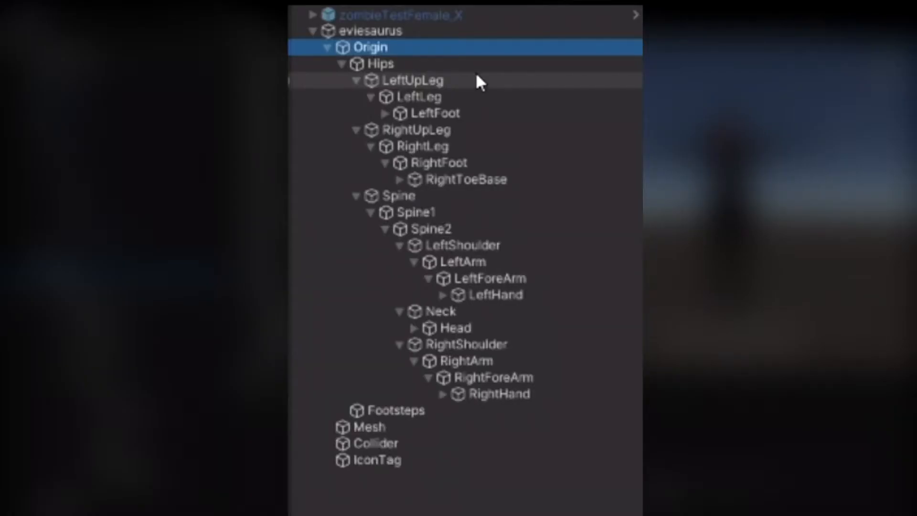
pyautogui.click(445, 63)
pyautogui.rightClick(445, 62)
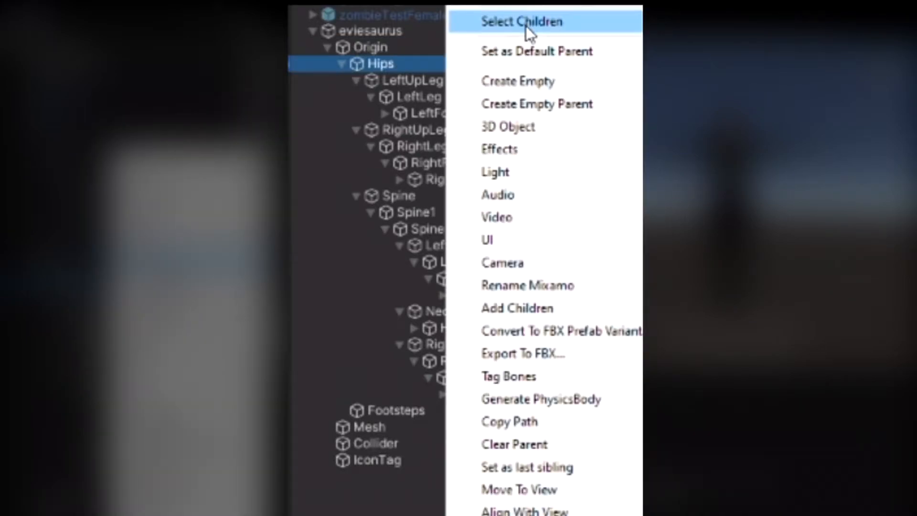
pyautogui.click(539, 82)
pyautogui.click(425, 64)
pyautogui.rightClick(423, 66)
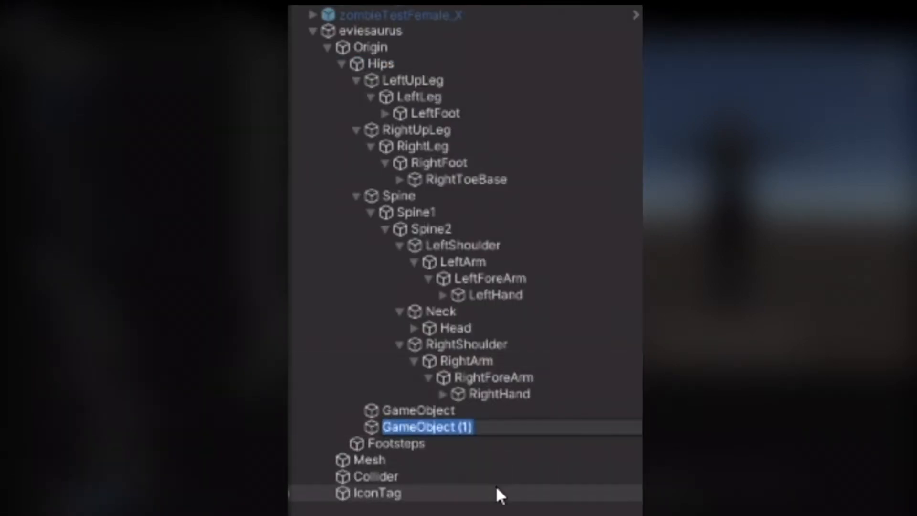
# - Rename the first new empty object under Hips to LeftUpperLegGore
pyautogui.rightClick(466, 405)
pyautogui.press('F2')
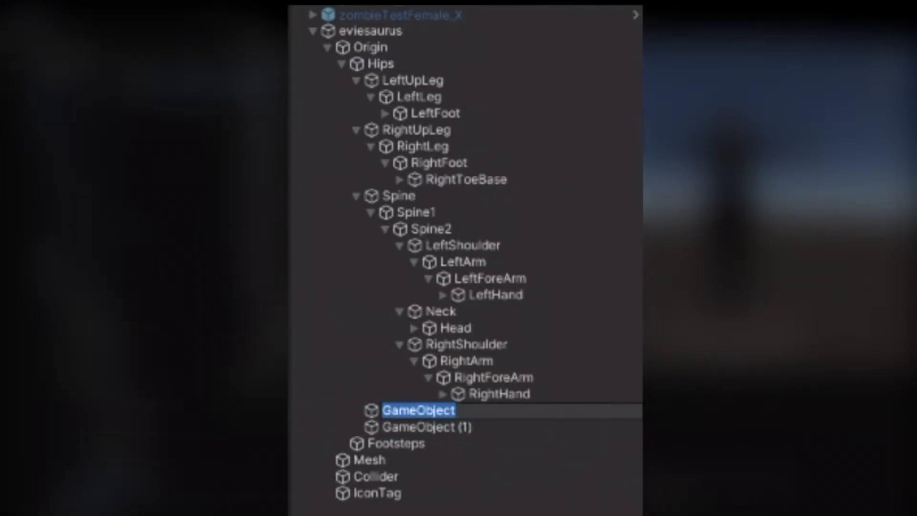
pyautogui.write('LeftU')
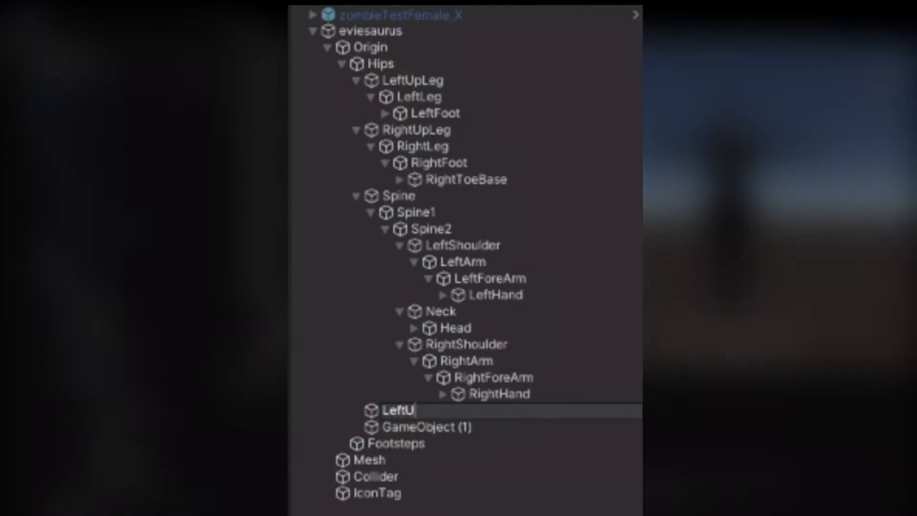
pyautogui.write('pperLegGore')
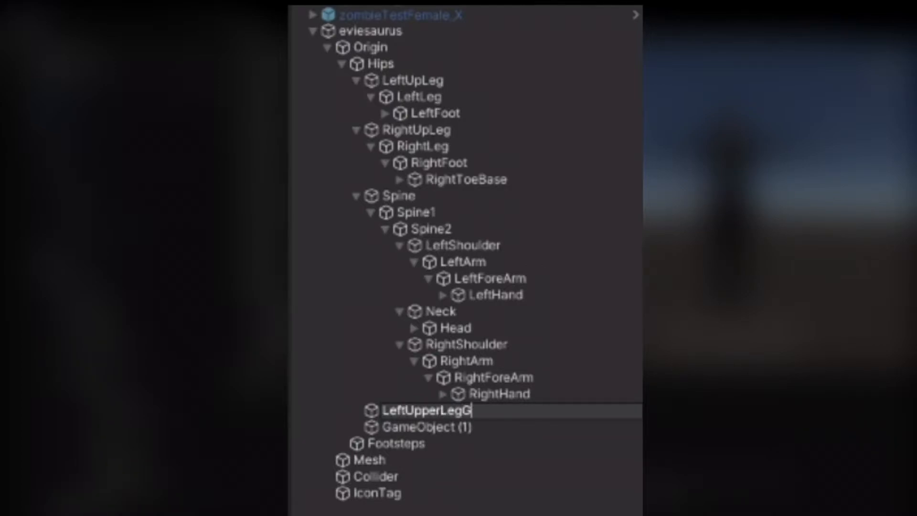
pyautogui.press('Return')
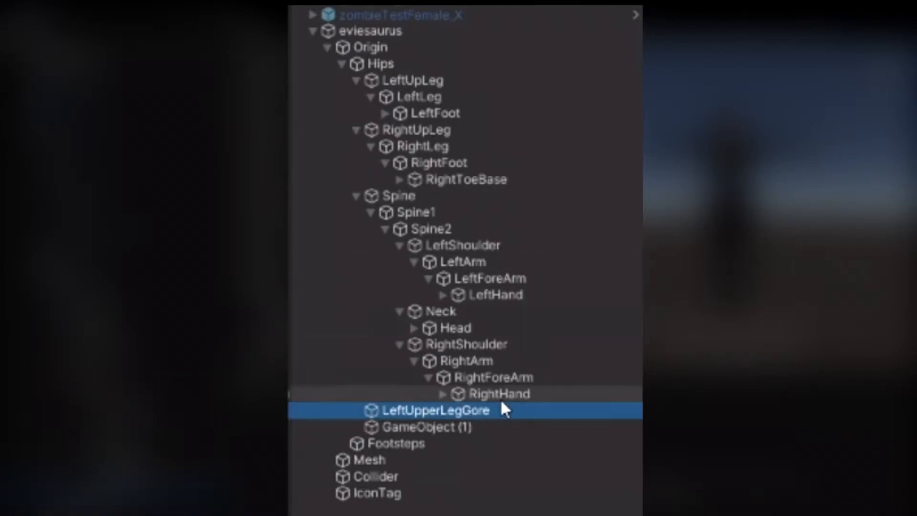
# - Rename the second new empty object under Hips to RightUpperLegGore
pyautogui.click(456, 426)
pyautogui.rightClick(456, 426)
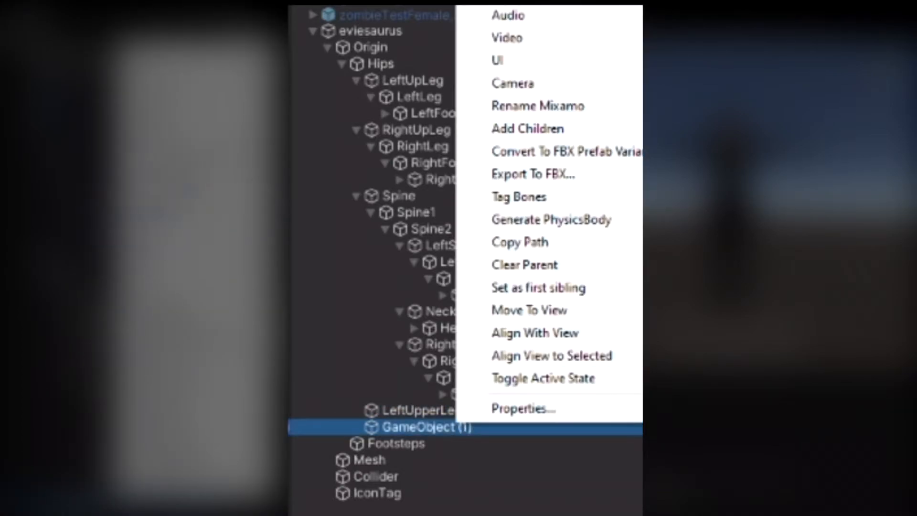
pyautogui.click(210, 119)
pyautogui.write('Ri')
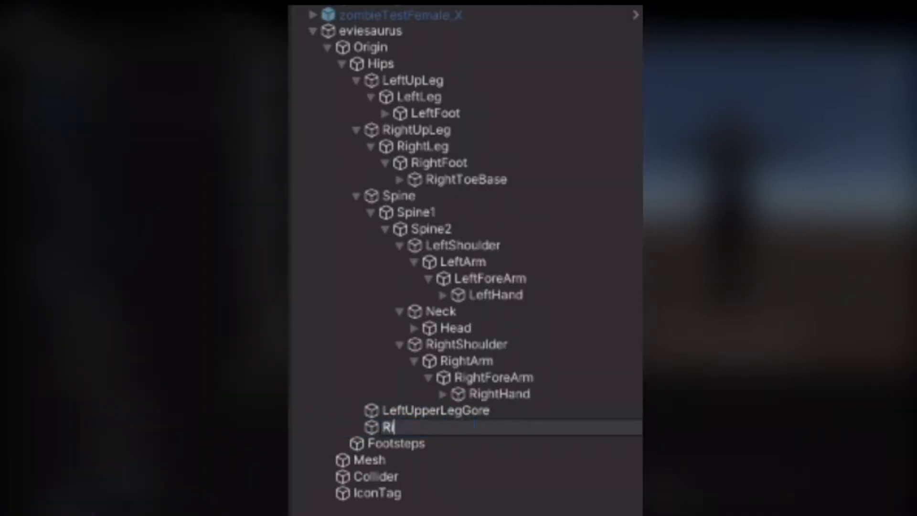
pyautogui.write('ghtUpperLegGore')
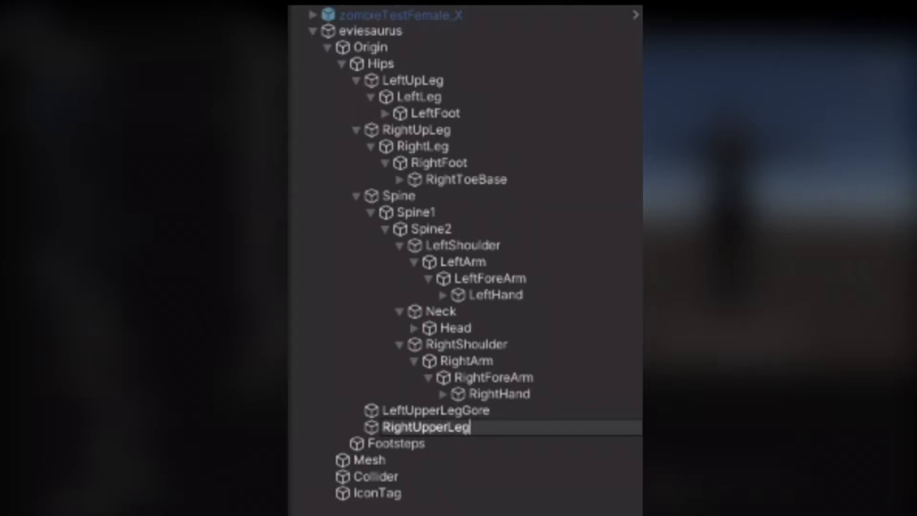
pyautogui.press('Return')
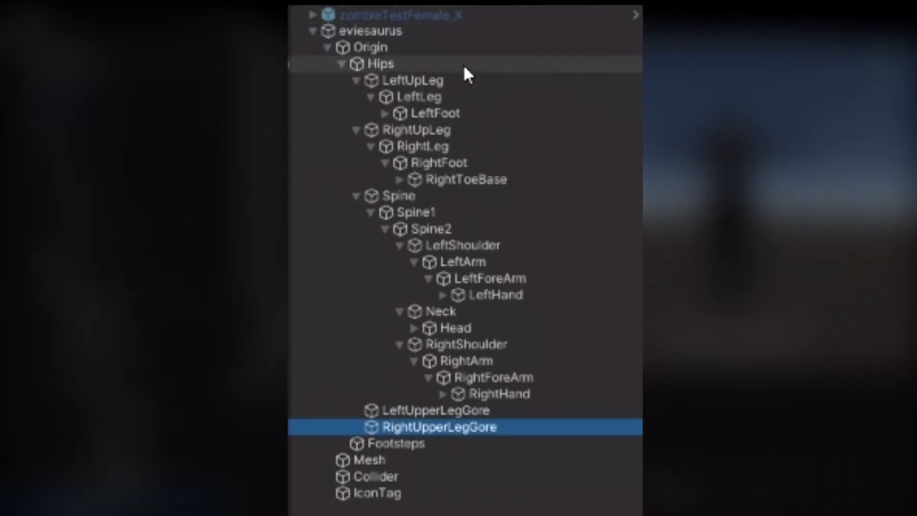
# - Create an empty child object under LeftUpLeg and name it LeftLowerLegGore
pyautogui.rightClick(466, 78)
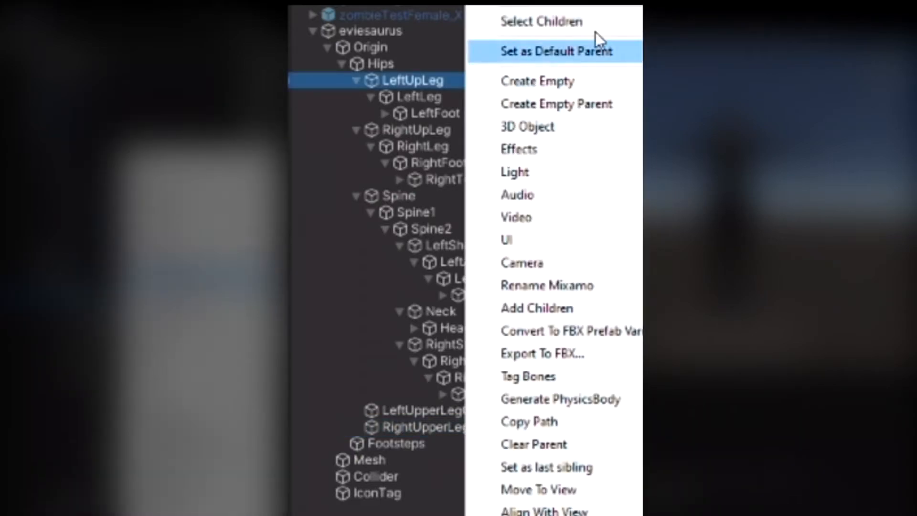
pyautogui.click(606, 87)
pyautogui.write('Left')
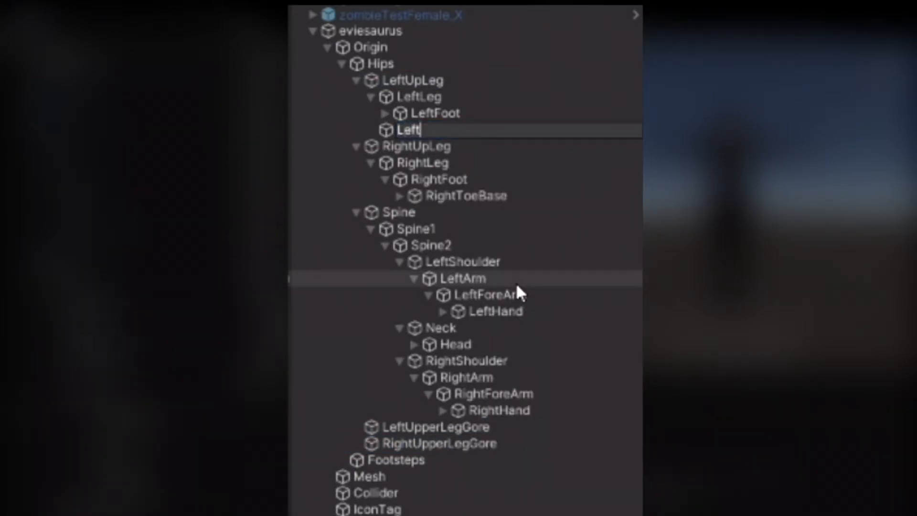
pyautogui.write('LowerLegGore')
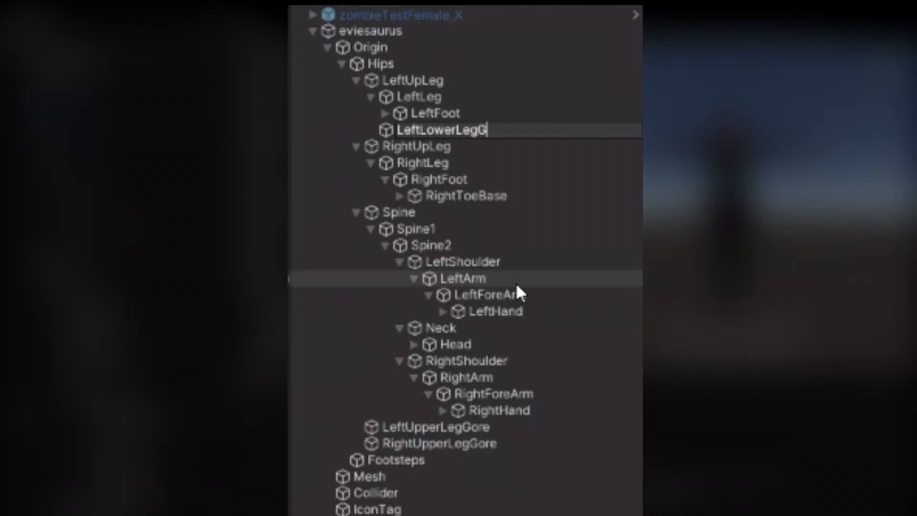
pyautogui.press('Return')
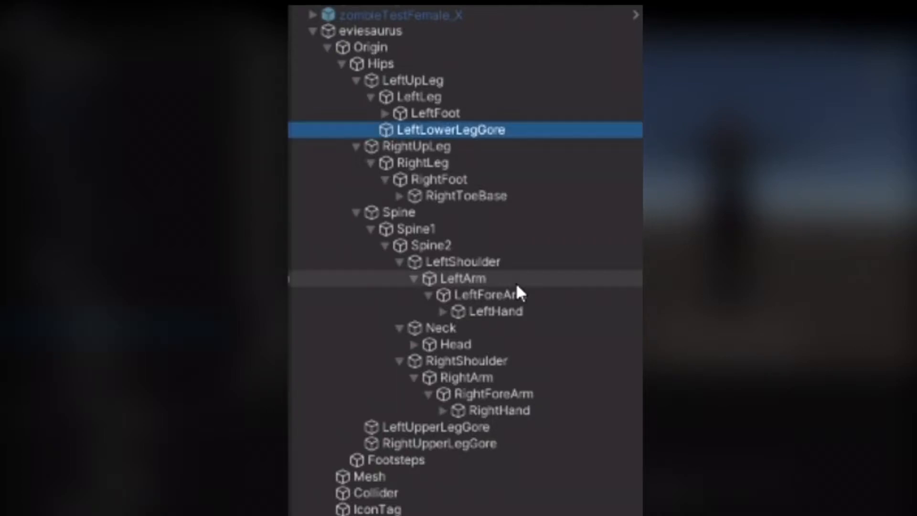
# - Create an empty child object under RightUpLeg and name it RightLowerLegGore
pyautogui.rightClick(495, 143)
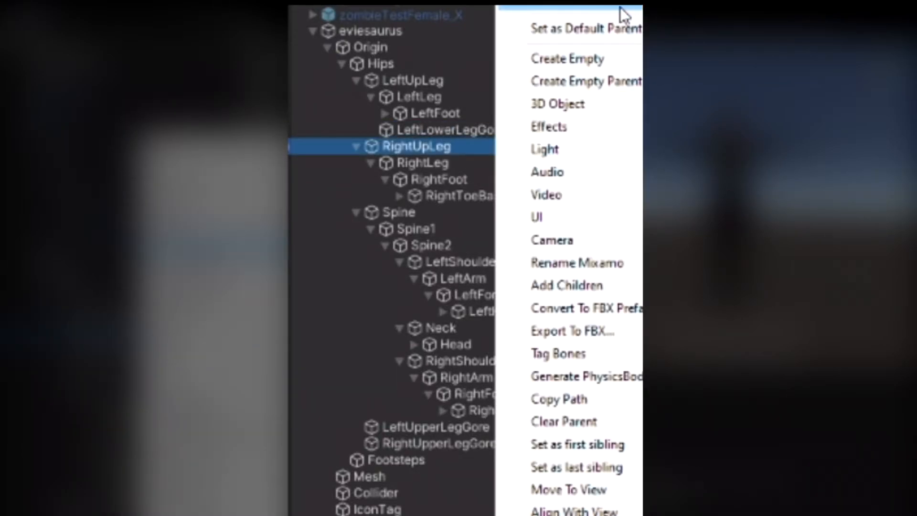
pyautogui.click(616, 57)
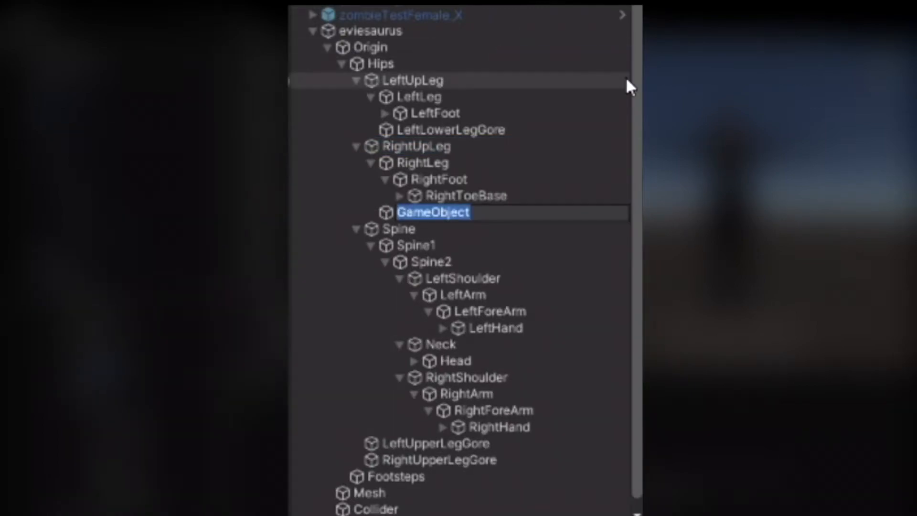
pyautogui.write('RightLower')
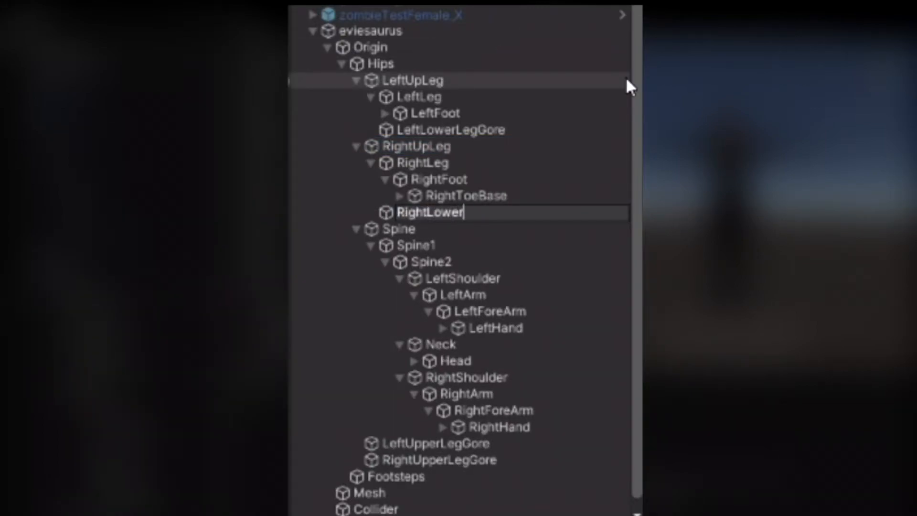
pyautogui.write('LegGore')
pyautogui.press('Return')
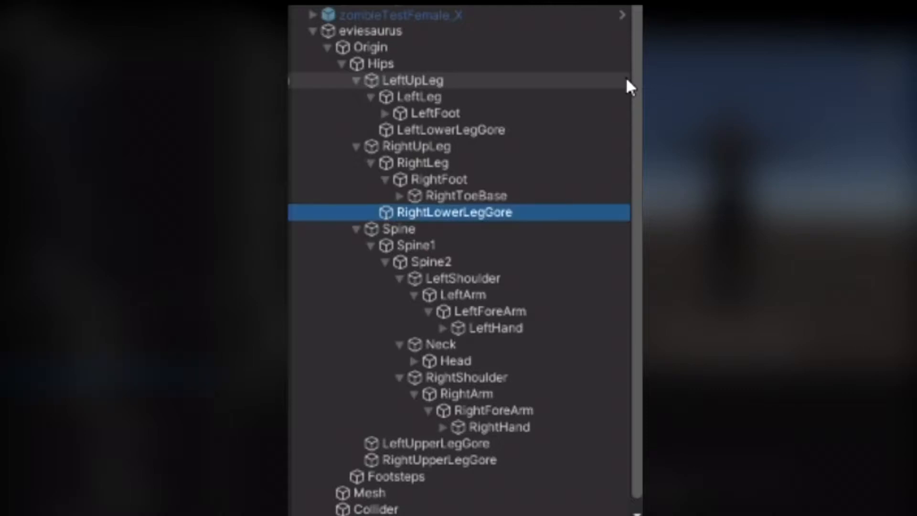
# - Create an empty child object under Spine2 and name it HeadGore
pyautogui.scroll(-1, 485, 191)
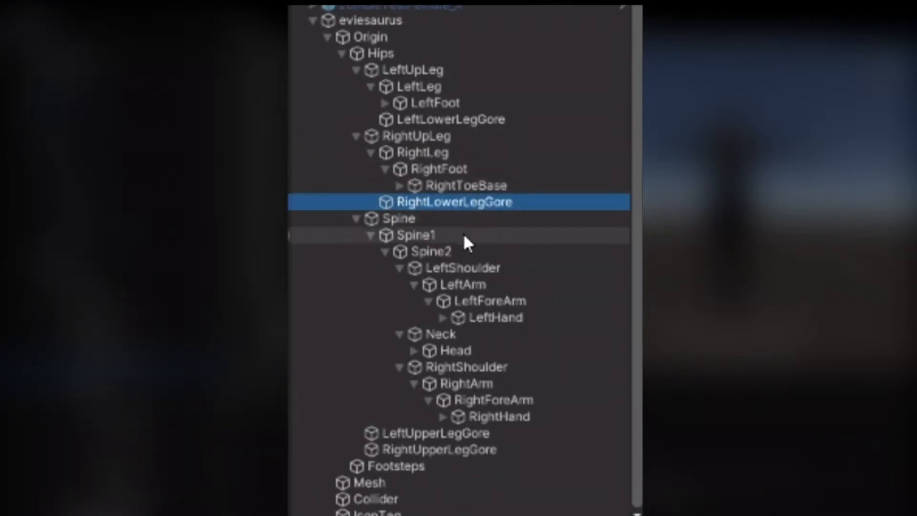
pyautogui.click(466, 247)
pyautogui.rightClick(466, 247)
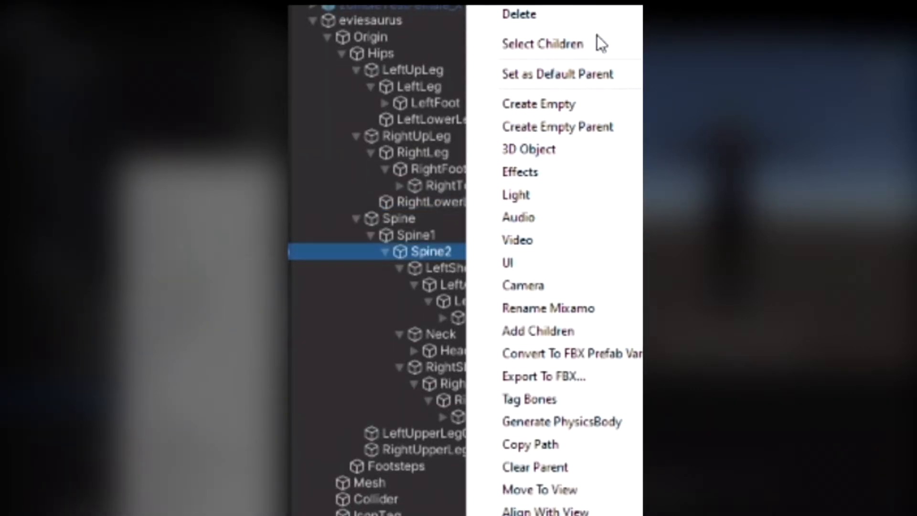
pyautogui.click(592, 104)
pyautogui.write('HeadGore')
pyautogui.press('Return')
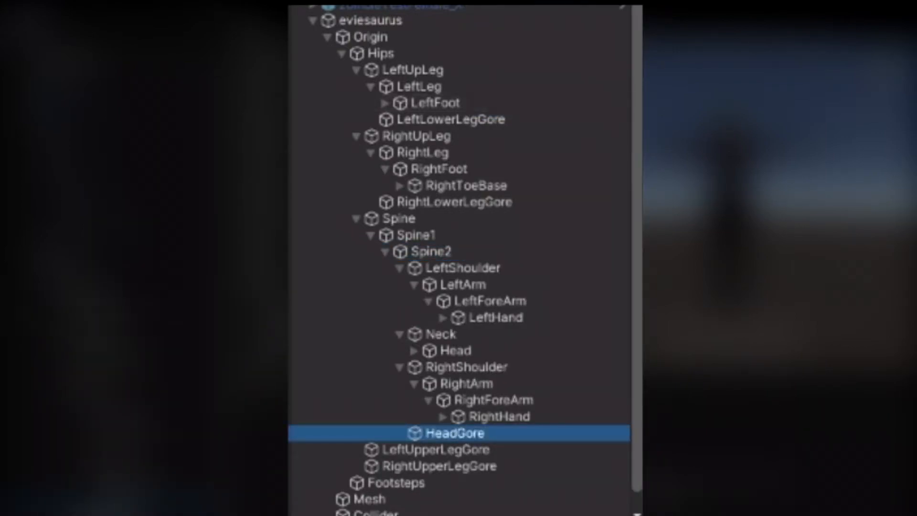
# - Create an empty child object under LeftShoulder and name it LeftUpperArmGore
pyautogui.click(497, 268)
pyautogui.rightClick(497, 269)
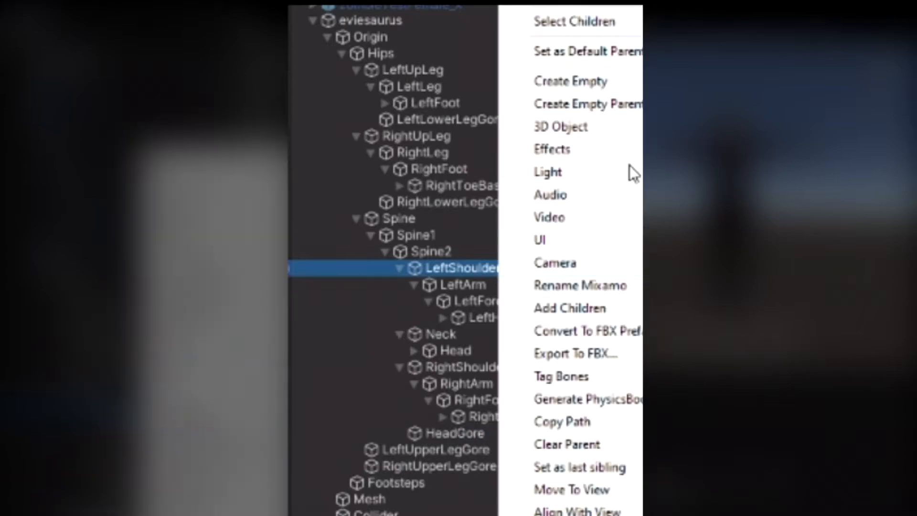
pyautogui.click(631, 79)
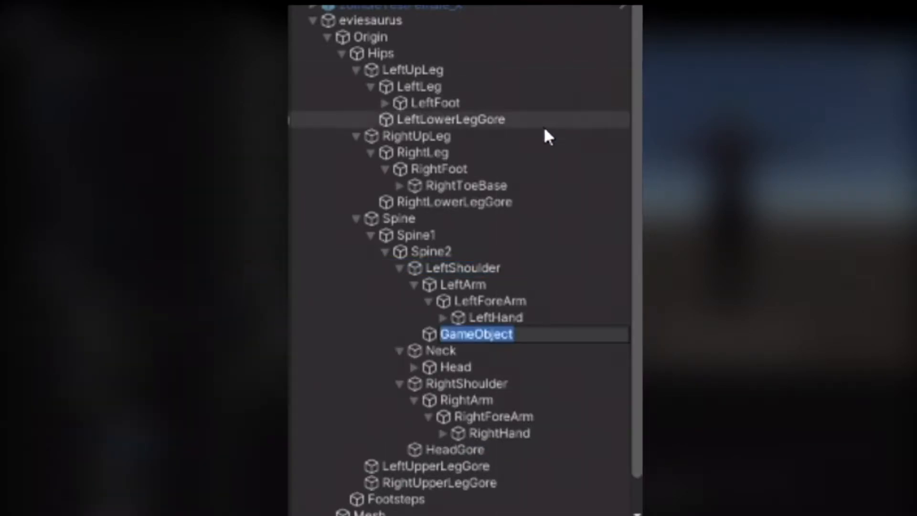
pyautogui.write('LeftUpperArmGore')
pyautogui.press('Return')
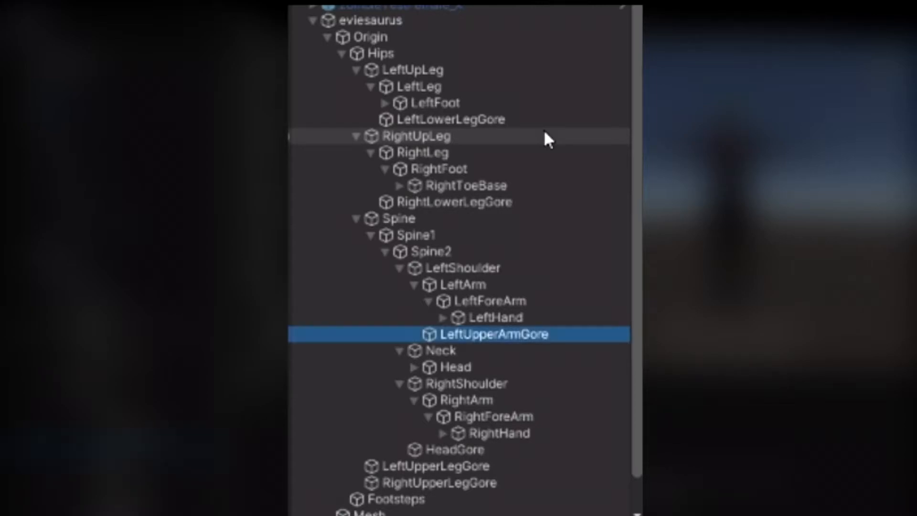
# - Create an empty child object under LeftArm and name it LeftLowerArmGore
pyautogui.rightClick(503, 283)
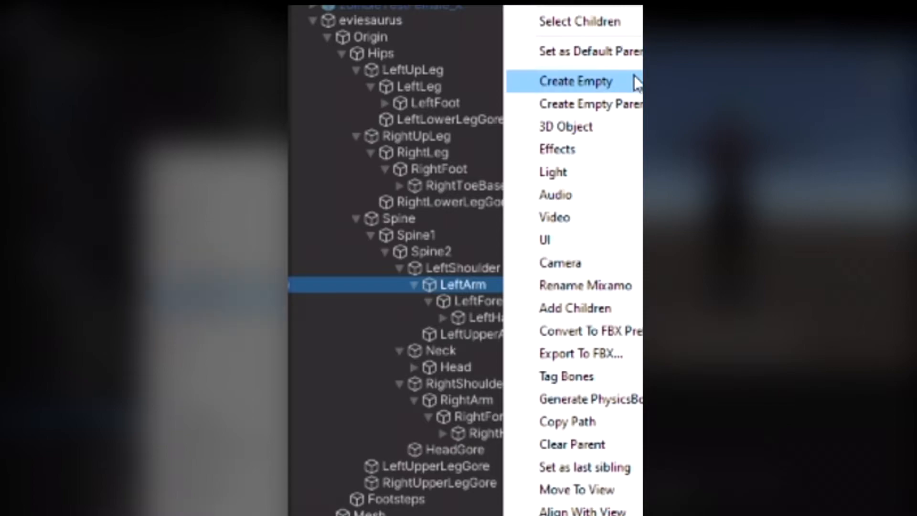
pyautogui.click(634, 79)
pyautogui.write('Left')
pyautogui.write('Loewr')
pyautogui.press('BackSpace')
pyautogui.press('BackSpace')
pyautogui.press('BackSpace')
pyautogui.press('BackSpace')
pyautogui.write('ower')
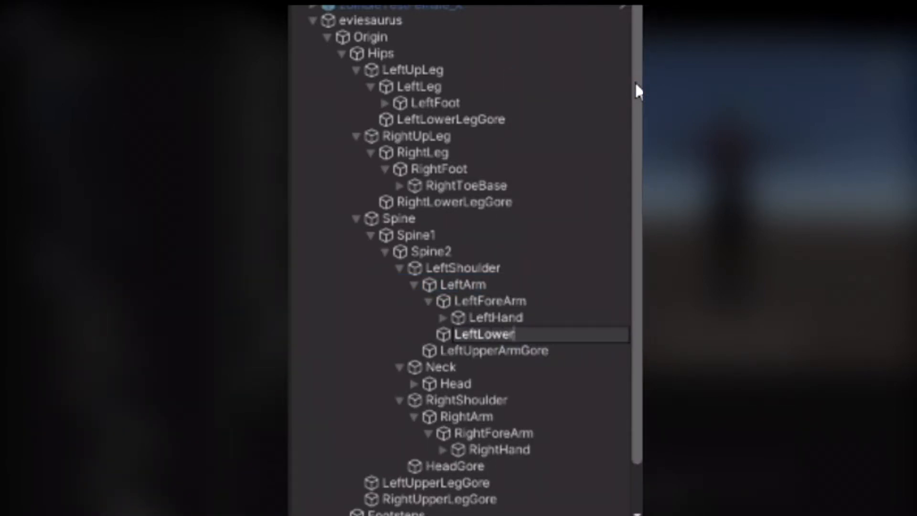
pyautogui.write('ArmGore')
pyautogui.press('Return')
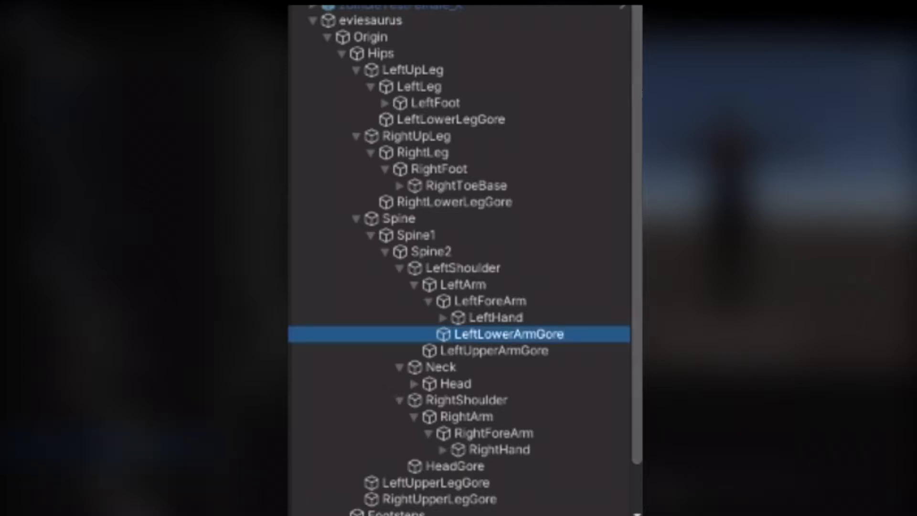
# - Create an empty child object under RightShoulder and name it RightUpperArmGore
pyautogui.scroll(-2, 540, 253)
pyautogui.rightClick(516, 353)
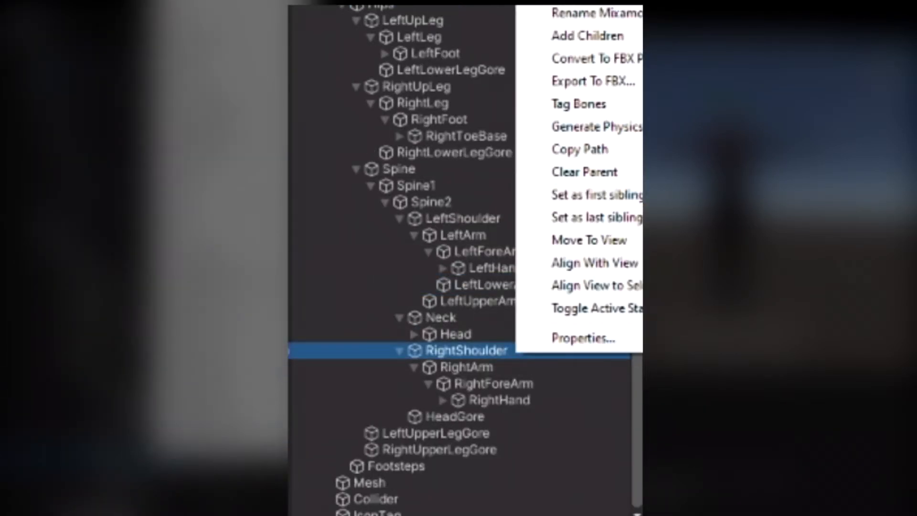
pyautogui.click(248, 144)
pyautogui.write('Righ')
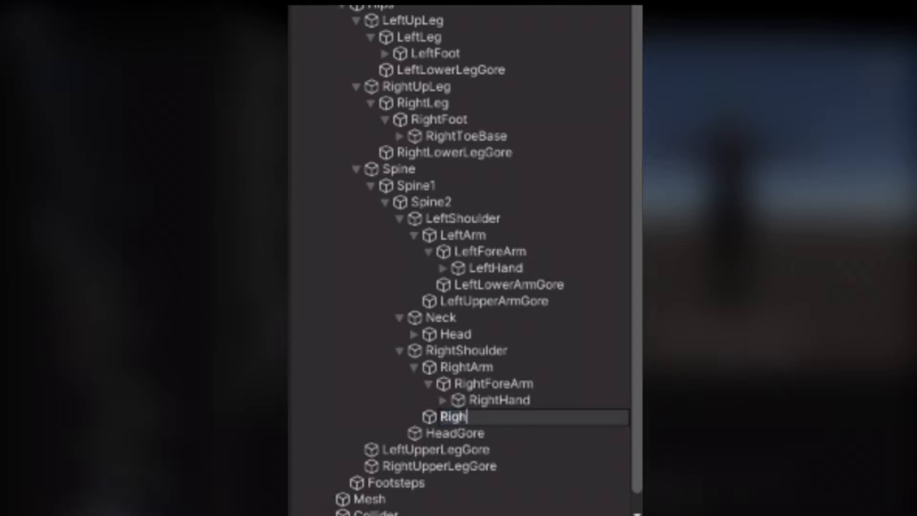
pyautogui.write('tUpperArm')
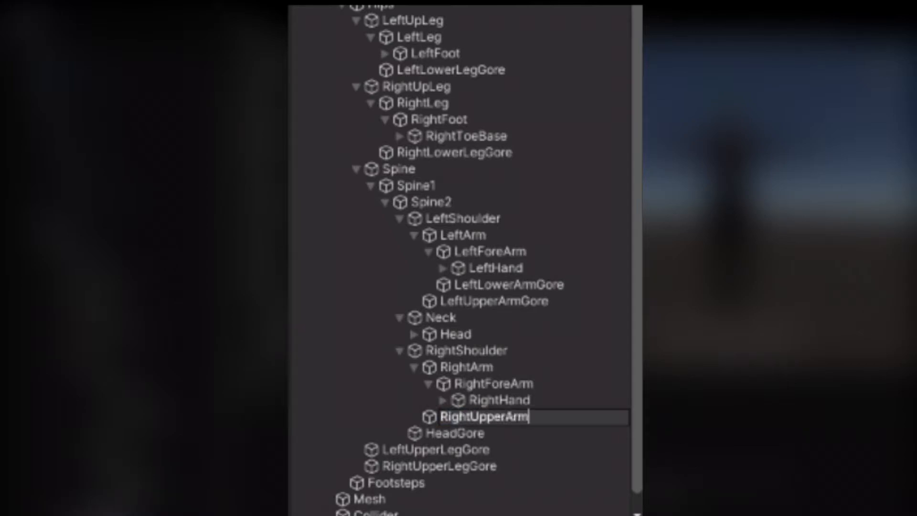
pyautogui.write('Gore')
pyautogui.press('Return')
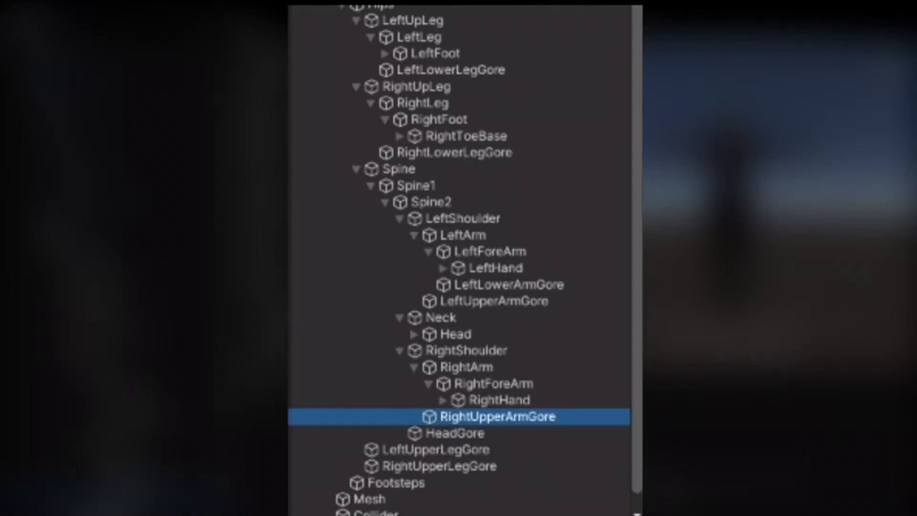
# - Create an empty child object under RightArm and name it RightLowerArmGore
pyautogui.scroll(-1, 525, 192)
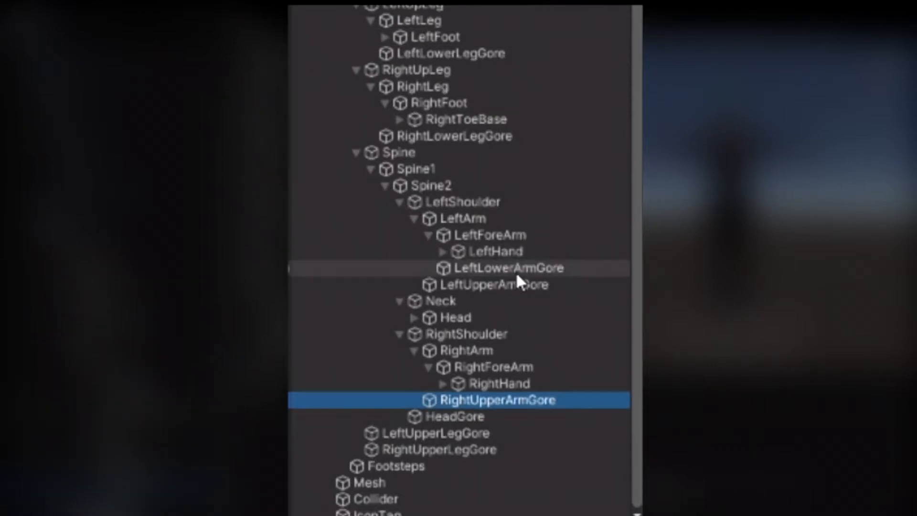
pyautogui.click(507, 353)
pyautogui.rightClick(507, 353)
pyautogui.click(617, 59)
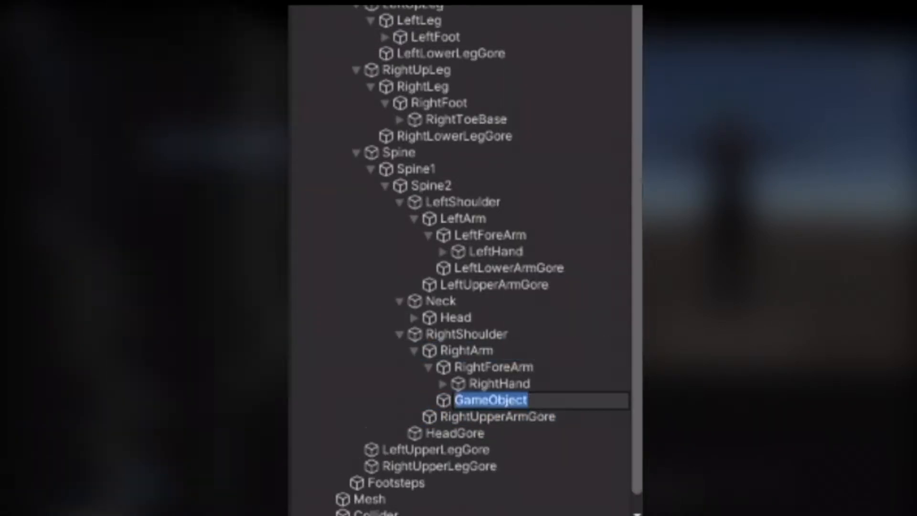
pyautogui.write('Right')
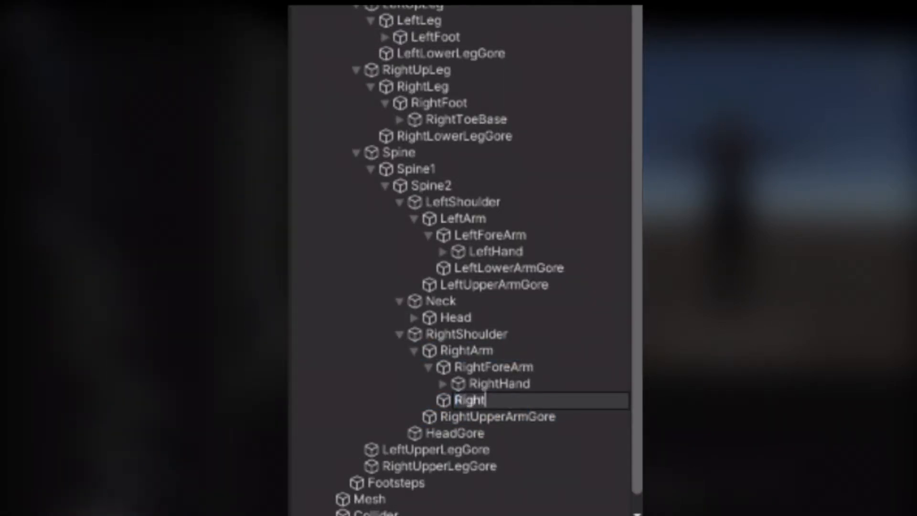
pyautogui.write('LowerArmGore')
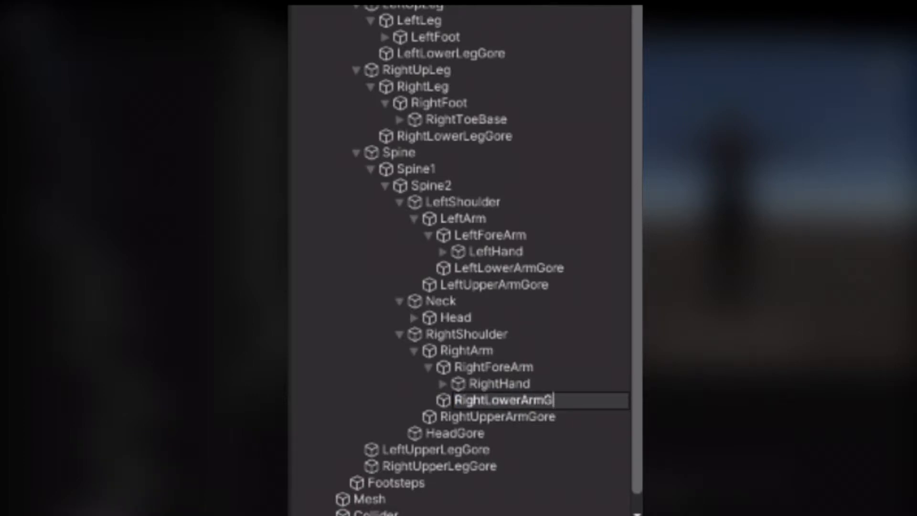
pyautogui.press('Return')
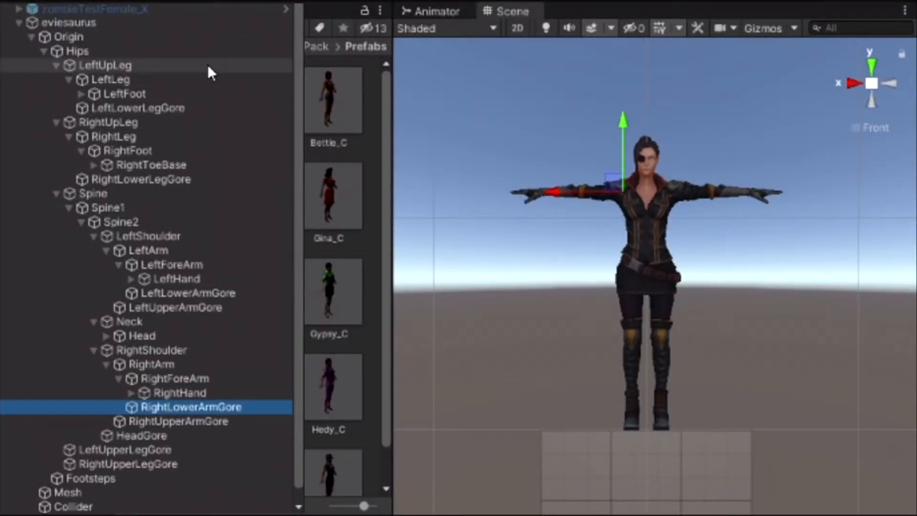
# - Move LeftLowerLegGore down to the character's left knee and centre it in the leg's depth from the side view
pyautogui.scroll(-1, 207, 65)
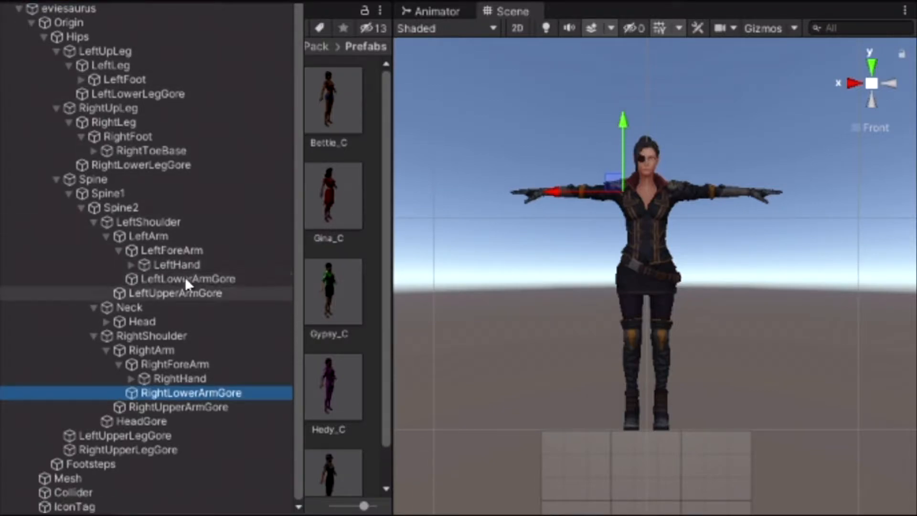
pyautogui.click(198, 94)
pyautogui.moveTo(661, 213); pyautogui.dragTo(671, 286)
pyautogui.click(892, 82)
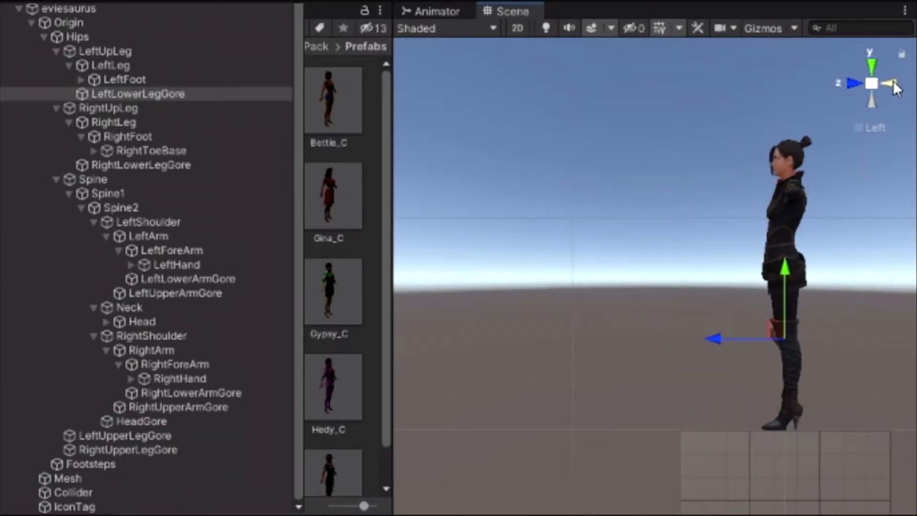
pyautogui.moveTo(741, 343); pyautogui.dragTo(743, 343)
# - Move RightLowerLegGore down to the character's right knee and centre it in the leg's depth from the side view
pyautogui.click(889, 82)
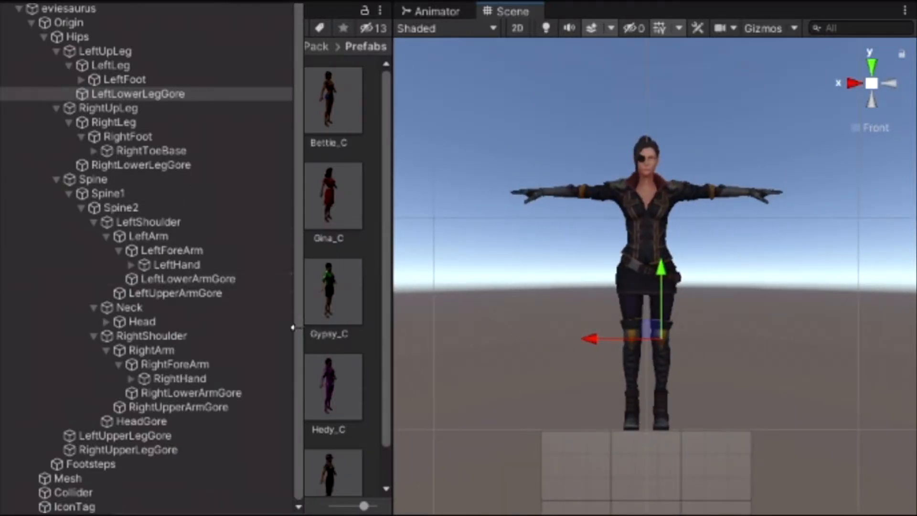
pyautogui.click(224, 166)
pyautogui.moveTo(634, 222); pyautogui.dragTo(633, 293)
pyautogui.click(889, 83)
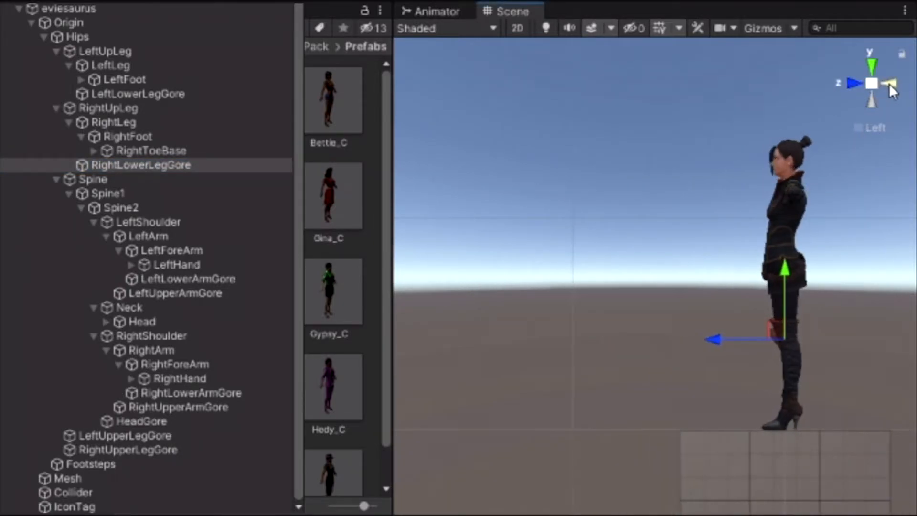
pyautogui.moveTo(739, 339); pyautogui.dragTo(741, 339)
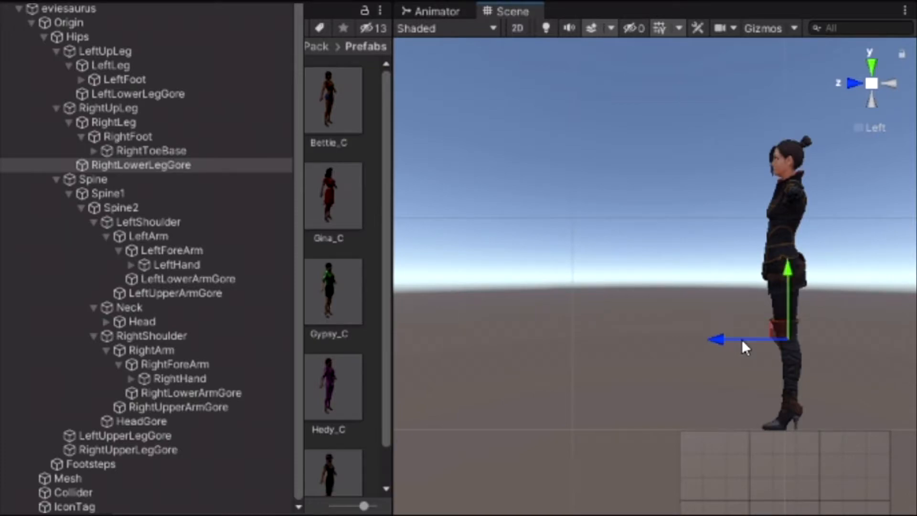
# - Move LeftUpperLegGore down to the top of the character's left thigh and check its depth placement from the side view
pyautogui.click(883, 82)
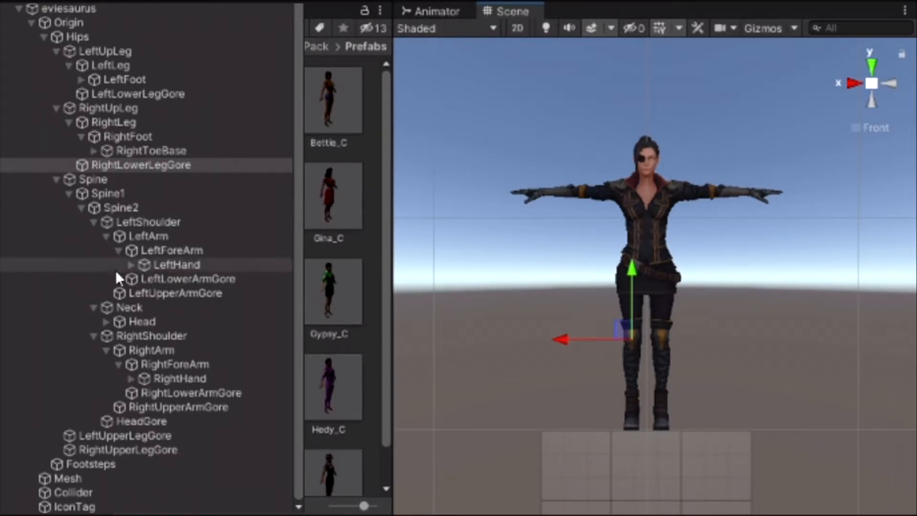
pyautogui.click(170, 437)
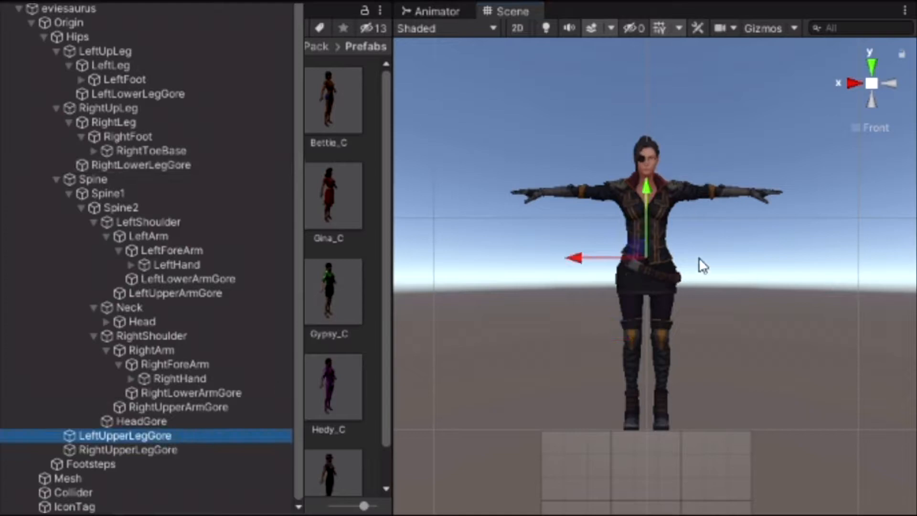
pyautogui.moveTo(600, 266); pyautogui.dragTo(614, 266)
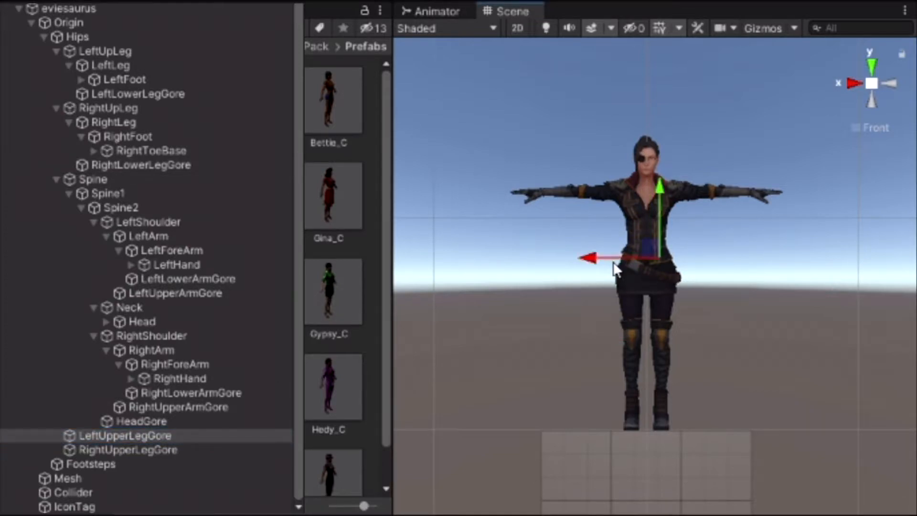
pyautogui.moveTo(661, 217); pyautogui.dragTo(663, 239)
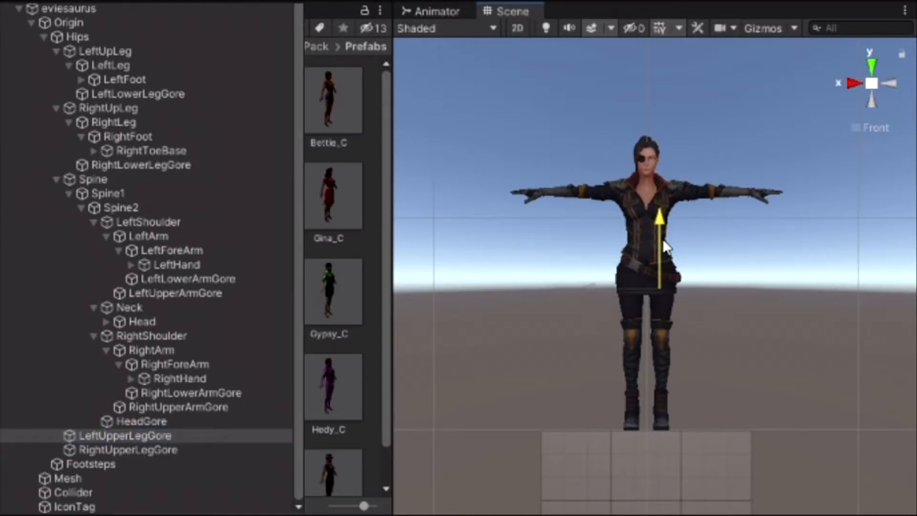
pyautogui.click(890, 84)
pyautogui.click(890, 85)
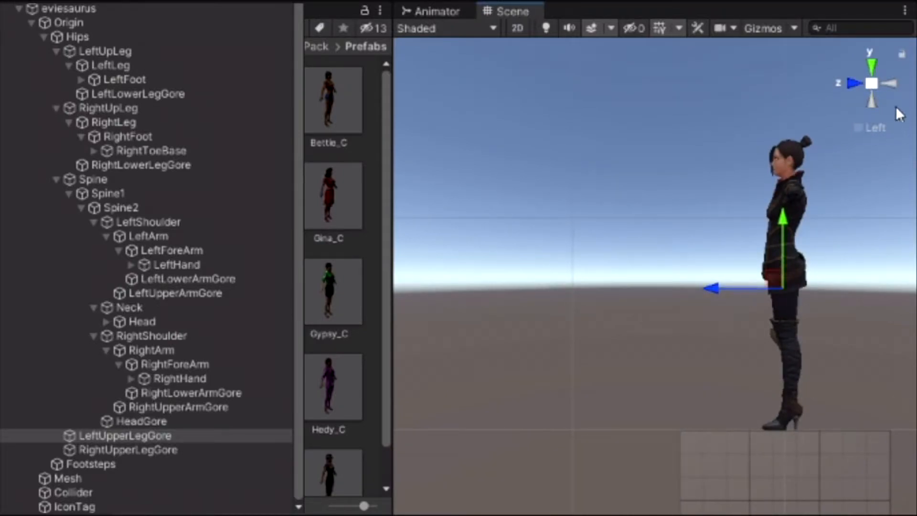
pyautogui.click(892, 82)
pyautogui.moveTo(693, 289); pyautogui.dragTo(689, 287)
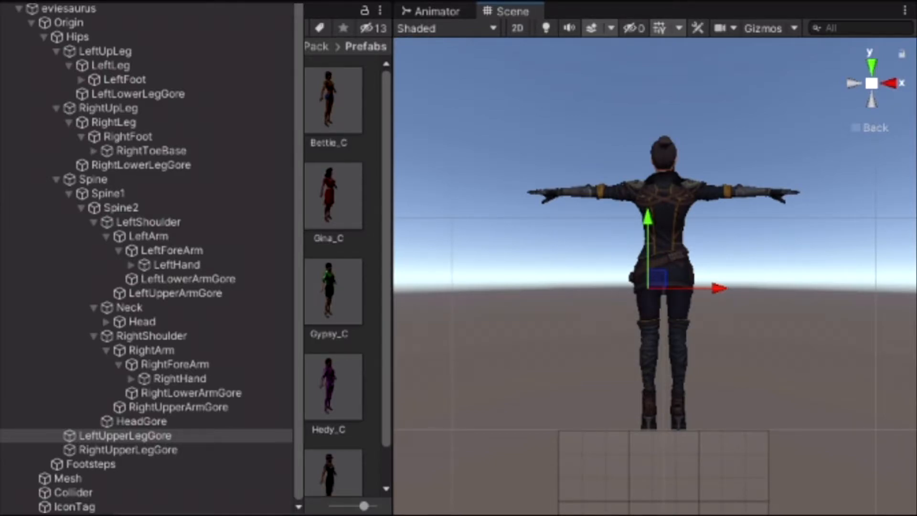
# - Move RightUpperLegGore down to the top of the character's right thigh and check it from the side and back views
pyautogui.click(142, 450)
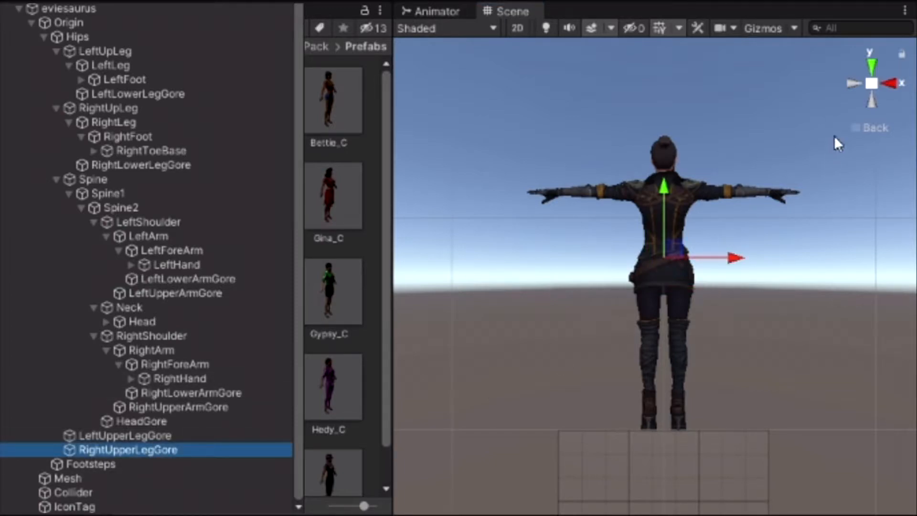
pyautogui.click(893, 84)
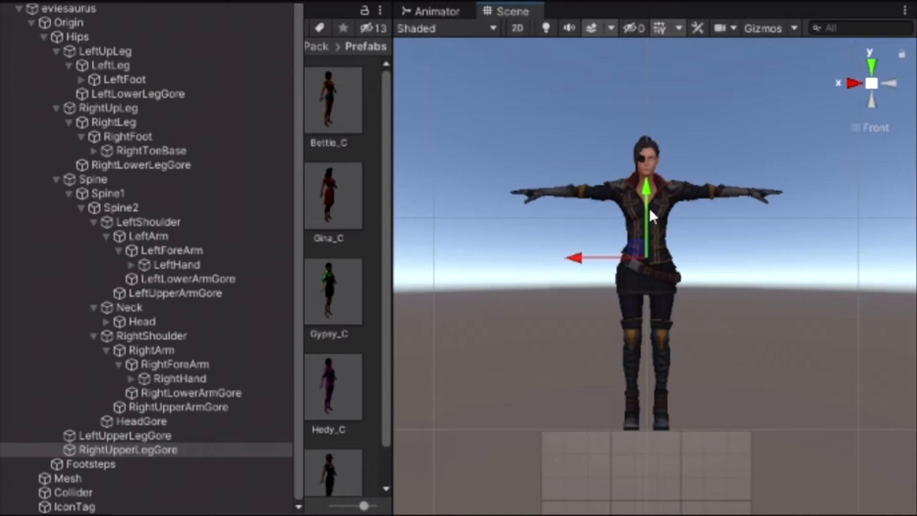
pyautogui.moveTo(649, 219); pyautogui.dragTo(649, 247)
pyautogui.moveTo(619, 294); pyautogui.dragTo(608, 293)
pyautogui.click(890, 83)
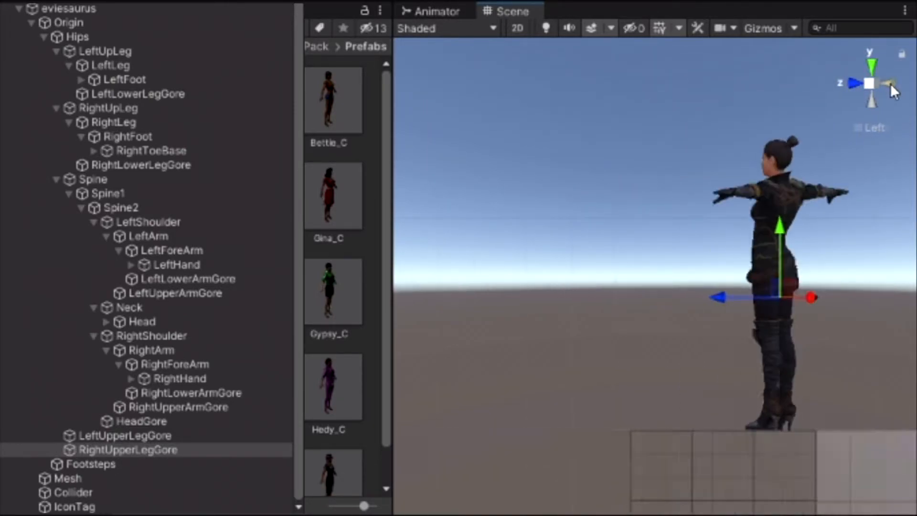
pyautogui.moveTo(683, 249); pyautogui.dragTo(678, 243)
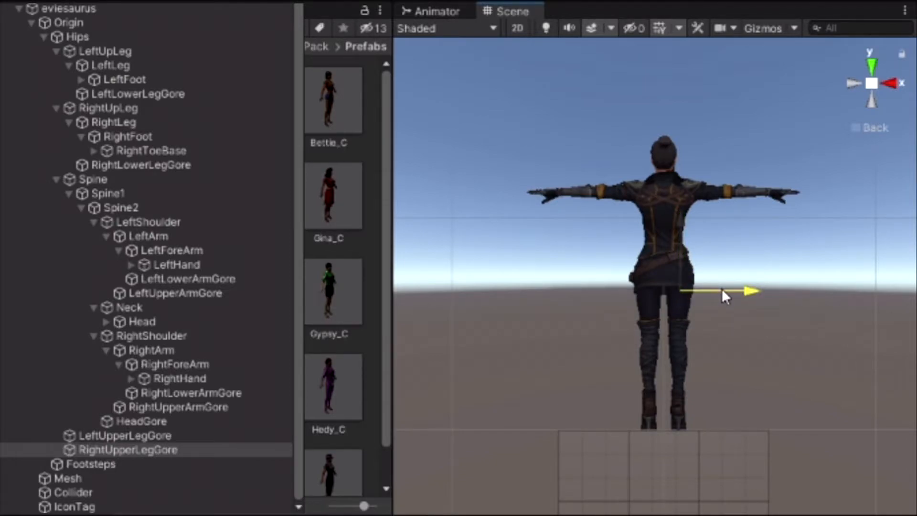
pyautogui.click(887, 87)
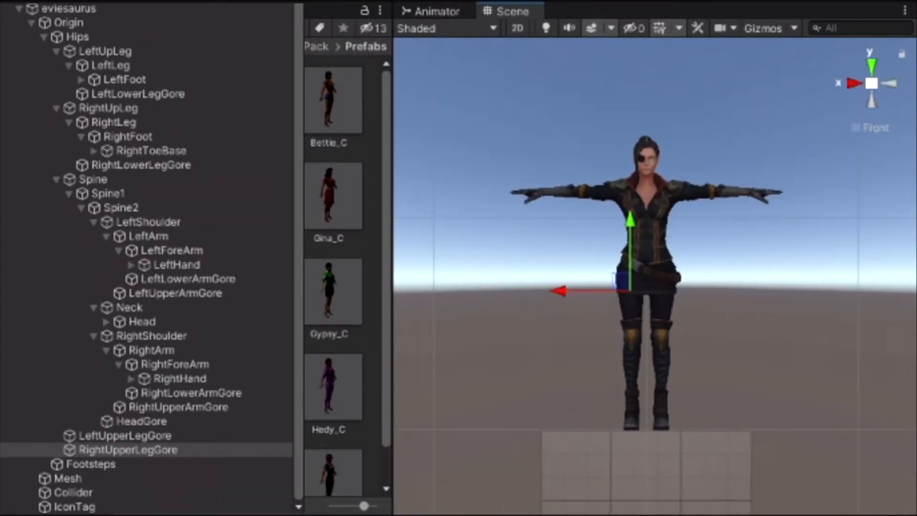
# - Raise HeadGore to the top of the neck at the base of the head and shift it slightly forward in the side view
pyautogui.scroll(2, 158, 347)
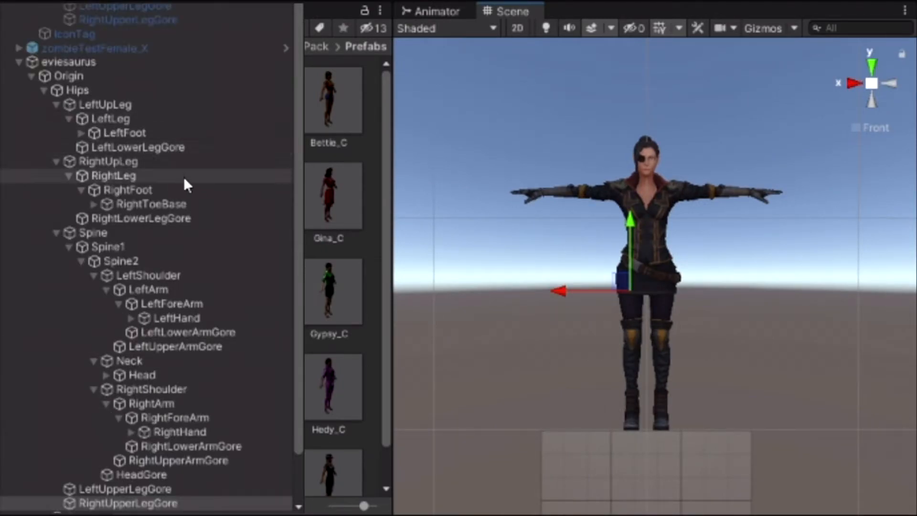
pyautogui.scroll(-2, 182, 233)
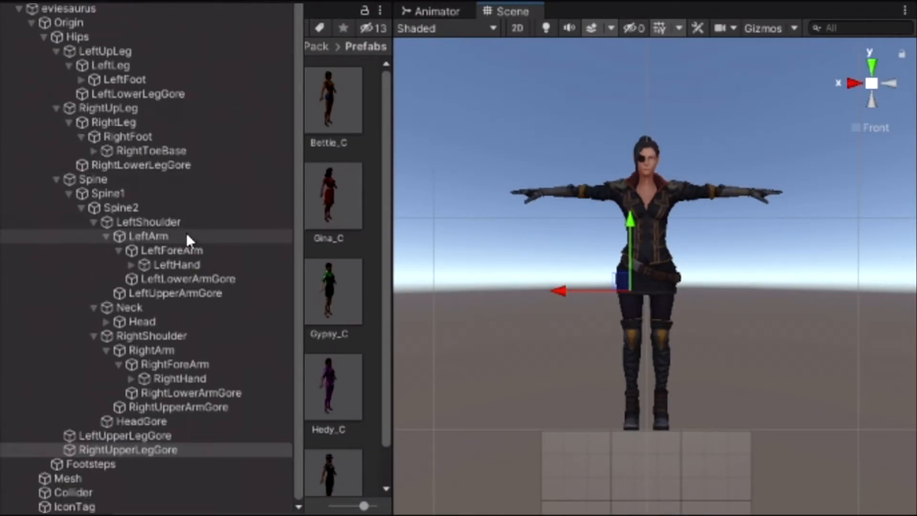
pyautogui.click(174, 422)
pyautogui.moveTo(641, 188); pyautogui.dragTo(653, 156)
pyautogui.click(884, 88)
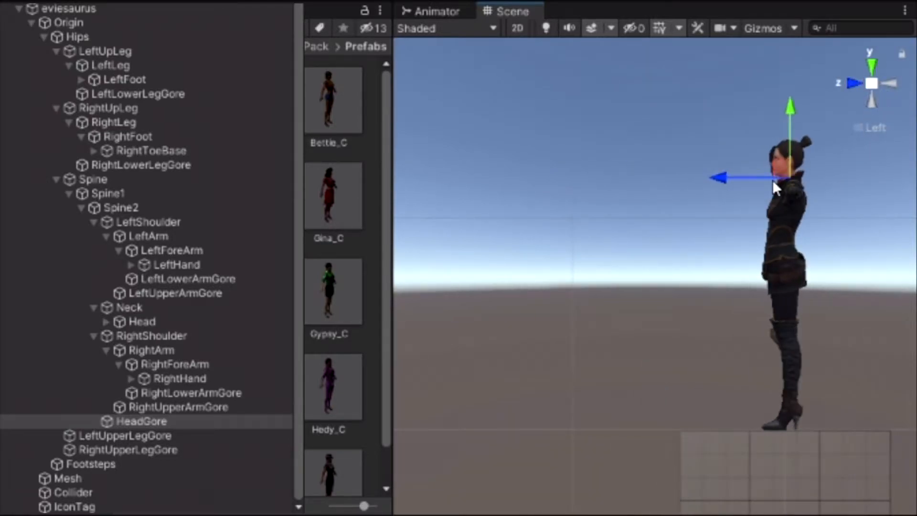
pyautogui.moveTo(764, 179); pyautogui.dragTo(764, 179)
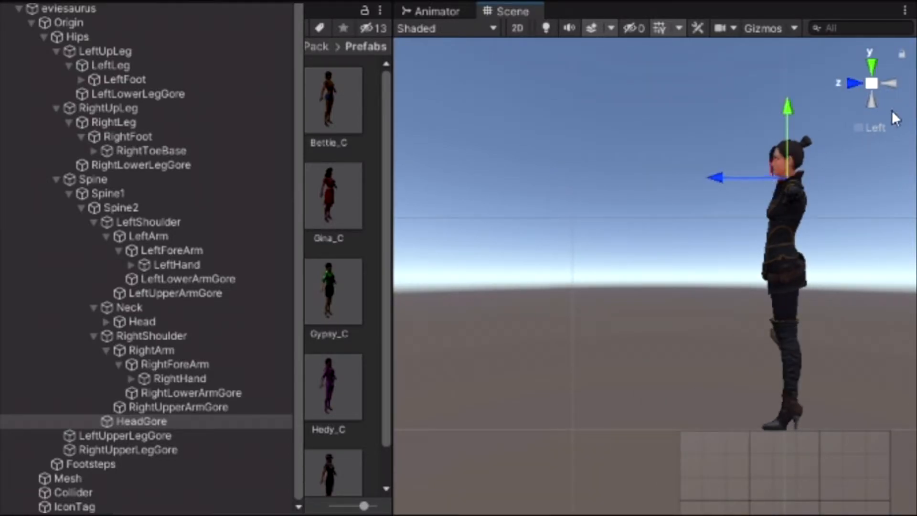
pyautogui.click(890, 85)
pyautogui.click(889, 85)
pyautogui.click(890, 86)
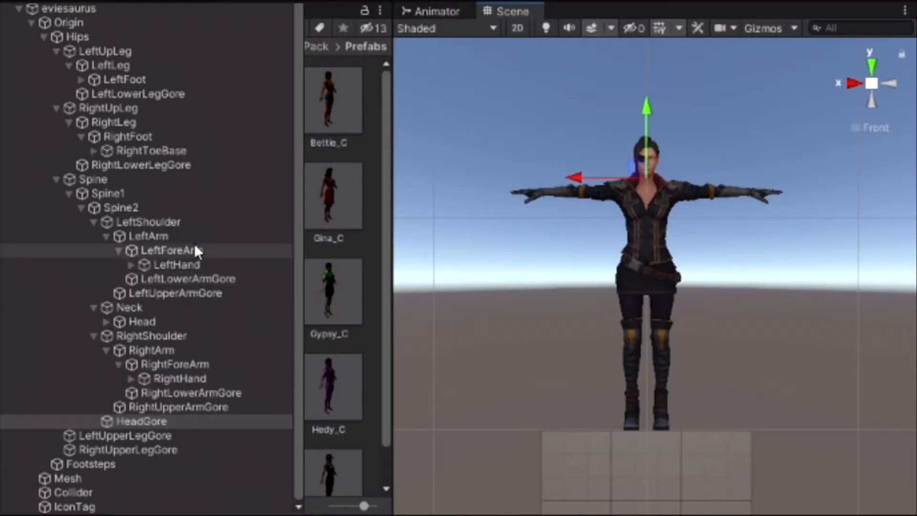
# - Move LeftLowerArmGore outward along the arm to the character's left elbow and check its placement from the side and back views
pyautogui.click(200, 278)
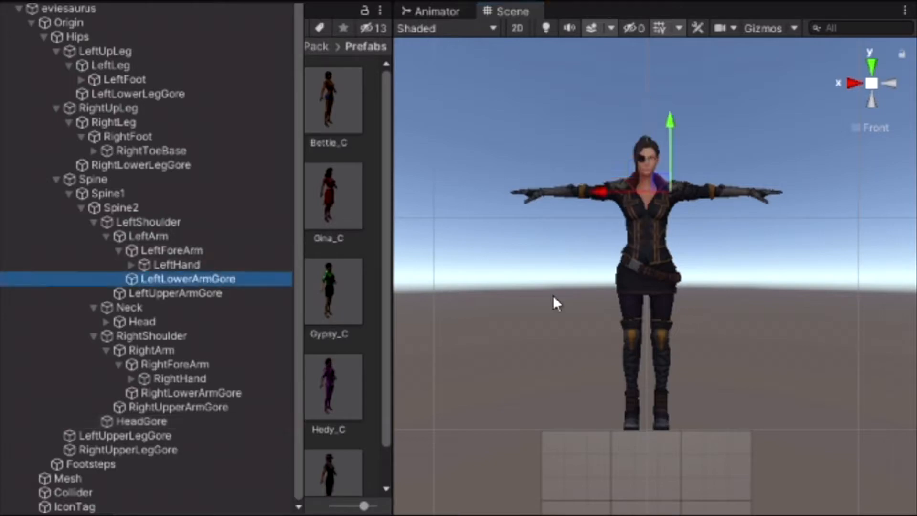
pyautogui.moveTo(630, 193); pyautogui.dragTo(672, 199)
pyautogui.click(893, 83)
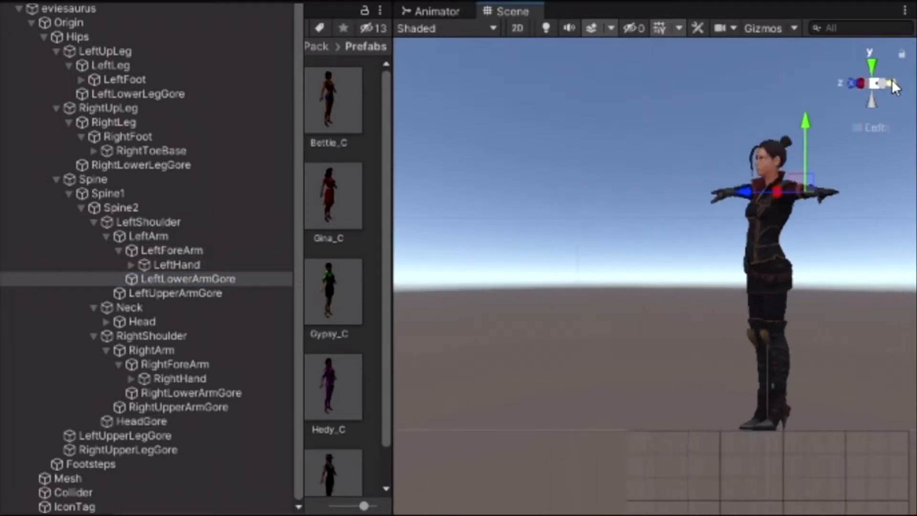
pyautogui.click(892, 83)
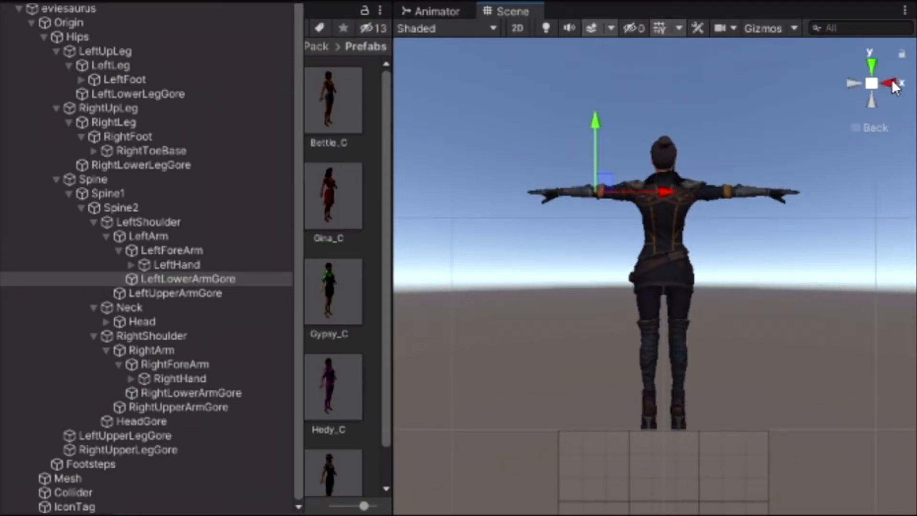
pyautogui.click(892, 82)
pyautogui.click(893, 82)
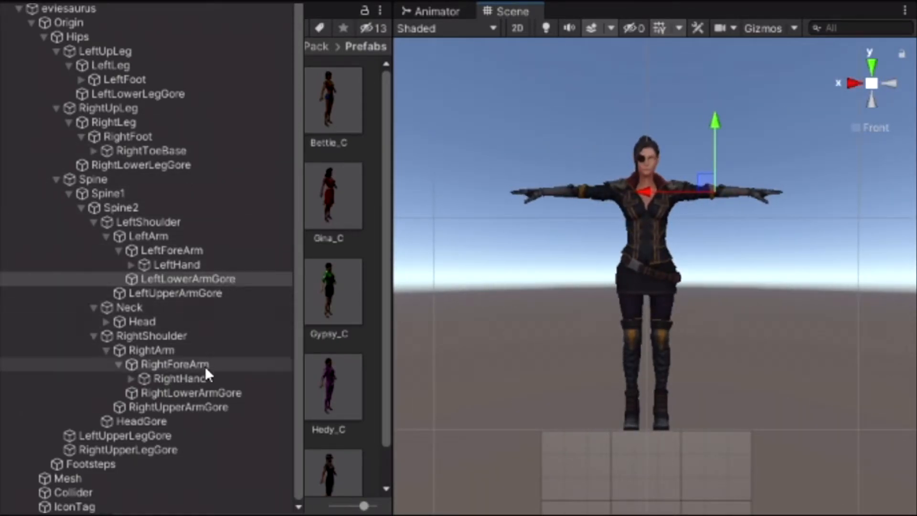
# - Move RightLowerArmGore outward along the arm to the character's right elbow and check its placement from the back view
pyautogui.click(203, 391)
pyautogui.moveTo(581, 193); pyautogui.dragTo(549, 192)
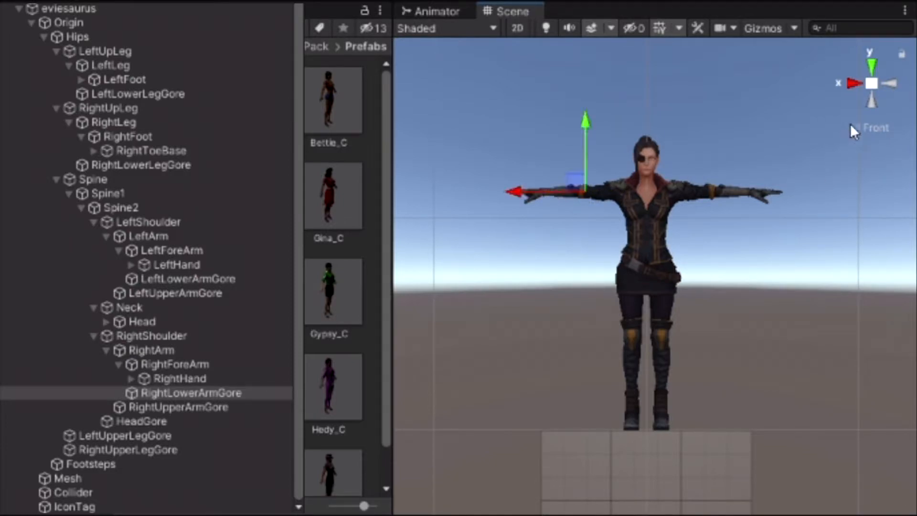
pyautogui.click(890, 84)
pyautogui.click(890, 84)
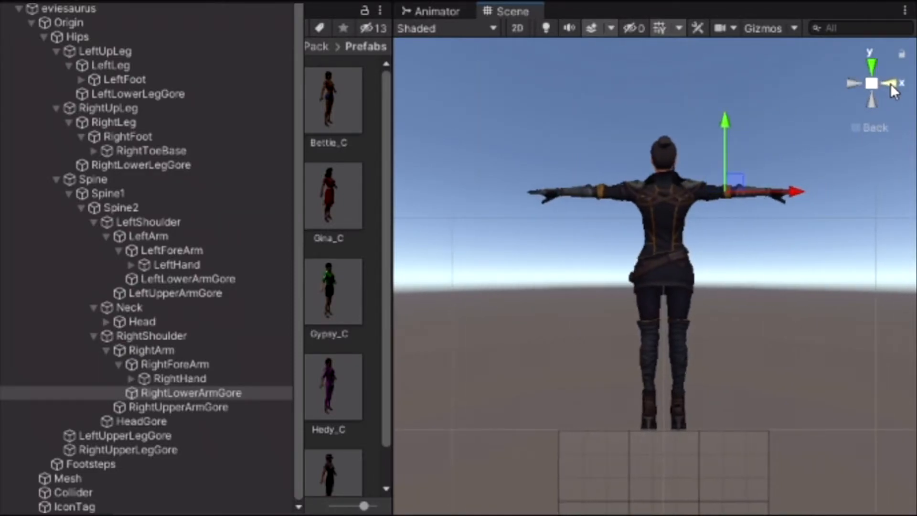
pyautogui.click(890, 84)
pyautogui.click(887, 85)
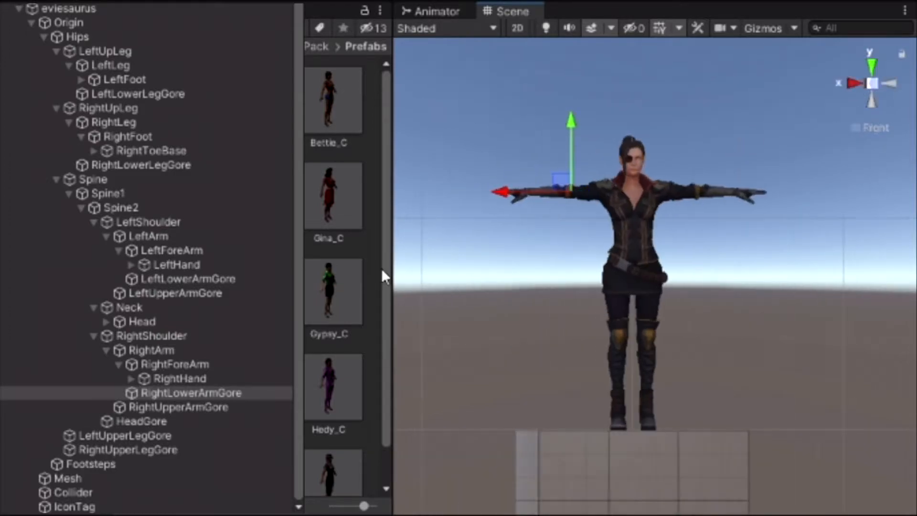
# - Move LeftUpperArmGore to the character's left shoulder joint and align its height with the arm
pyautogui.click(220, 293)
pyautogui.moveTo(602, 191); pyautogui.dragTo(625, 190)
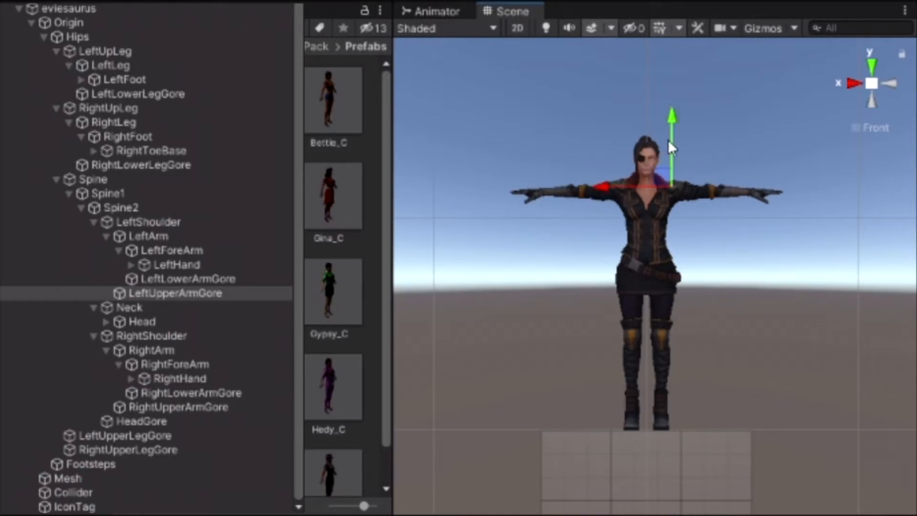
pyautogui.moveTo(673, 139); pyautogui.dragTo(675, 145)
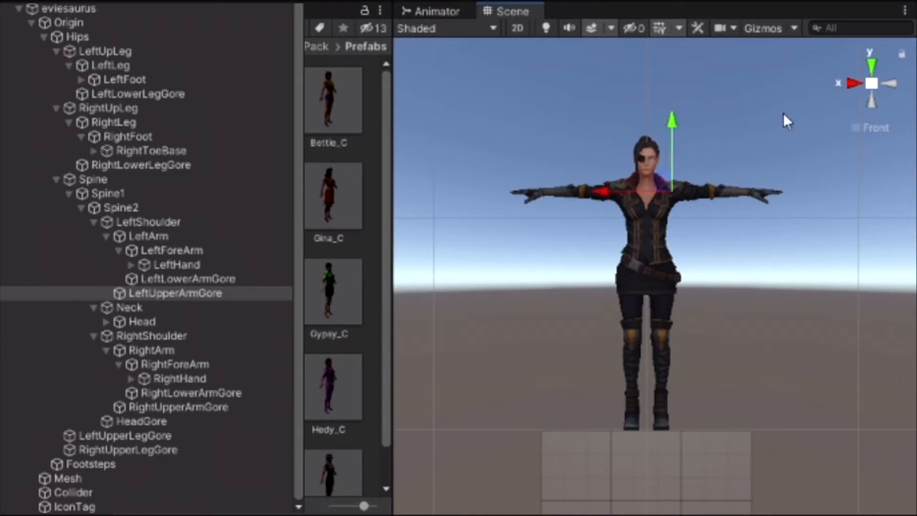
pyautogui.click(884, 83)
pyautogui.click(891, 84)
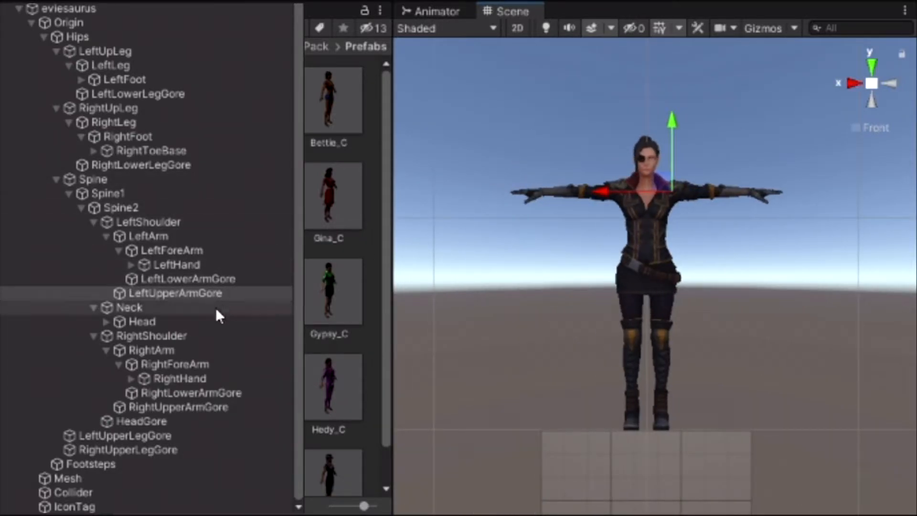
# - Move RightUpperArmGore to the character's right shoulder joint, align its height with the arm, and check it from the side view
pyautogui.click(181, 408)
pyautogui.moveTo(603, 189); pyautogui.dragTo(583, 186)
pyautogui.moveTo(620, 142); pyautogui.dragTo(620, 151)
pyautogui.click(889, 81)
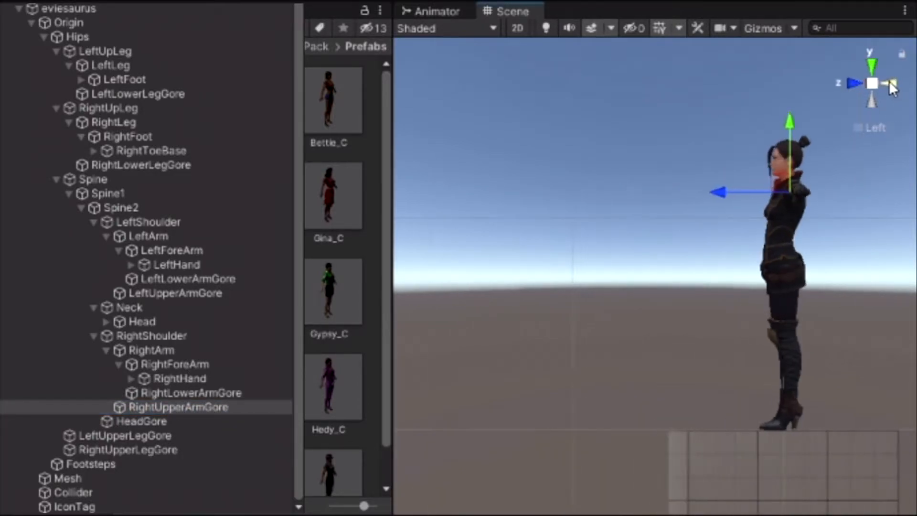
pyautogui.click(889, 81)
pyautogui.click(889, 81)
pyautogui.click(890, 84)
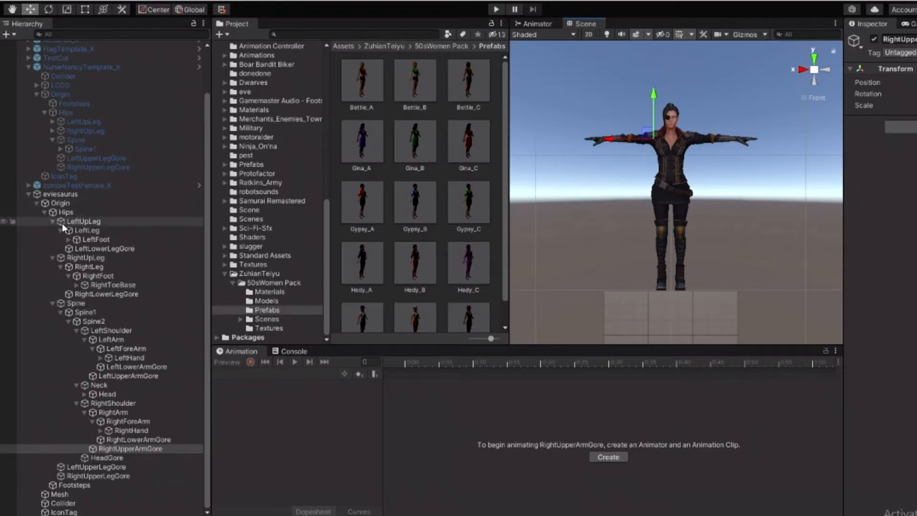
# - Open the eve folder in the project assets and look over its model files
pyautogui.scroll(5, 251, 196)
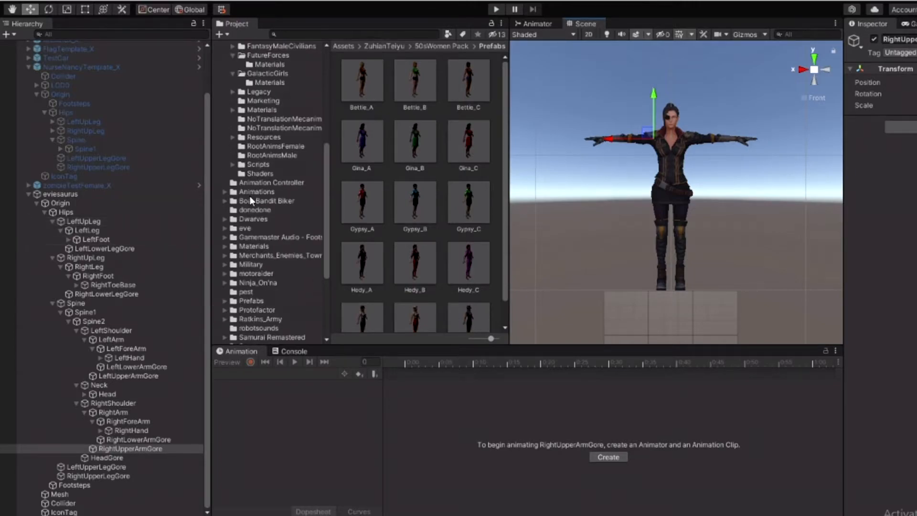
pyautogui.click(251, 228)
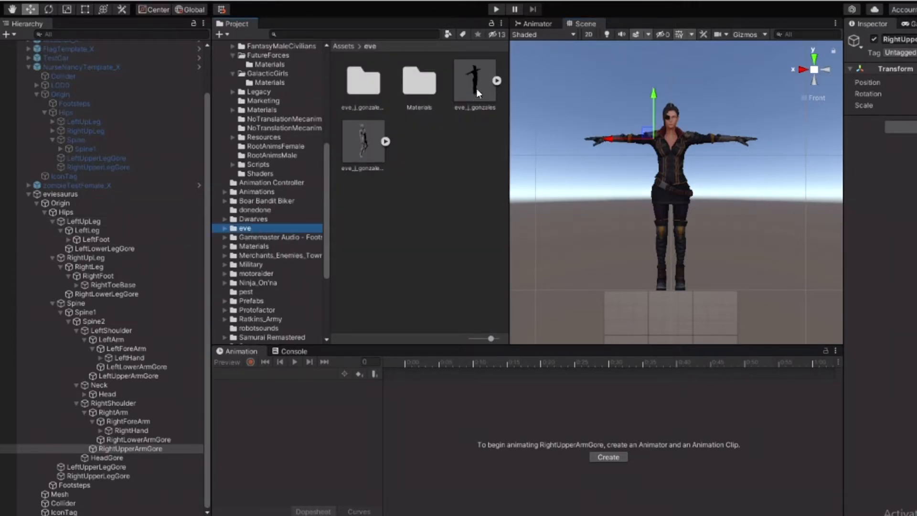
pyautogui.scroll(3, 65, 294)
pyautogui.scroll(-3, 64, 298)
# - Export the eviesaurus object to Assets as eviesaurus.fbx in ASCII format with Model(s) + Animation included
pyautogui.click(101, 194)
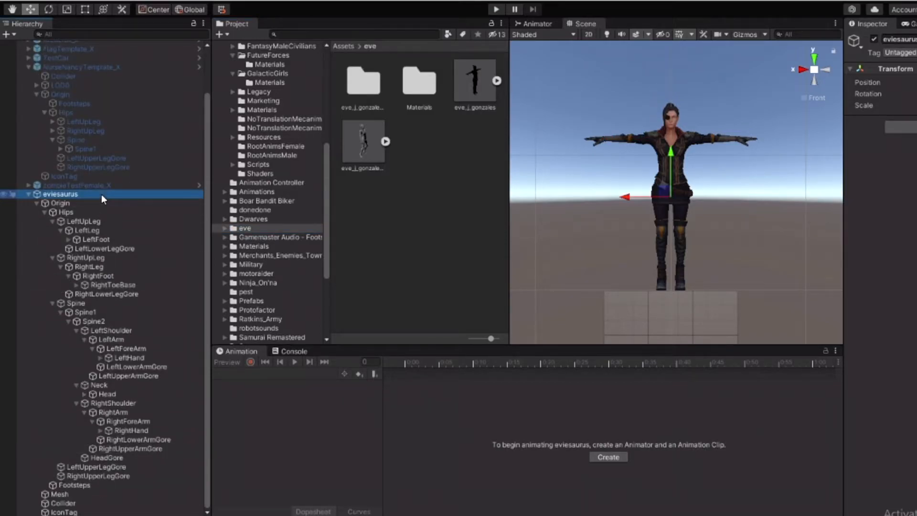
pyautogui.rightClick(101, 194)
pyautogui.click(170, 449)
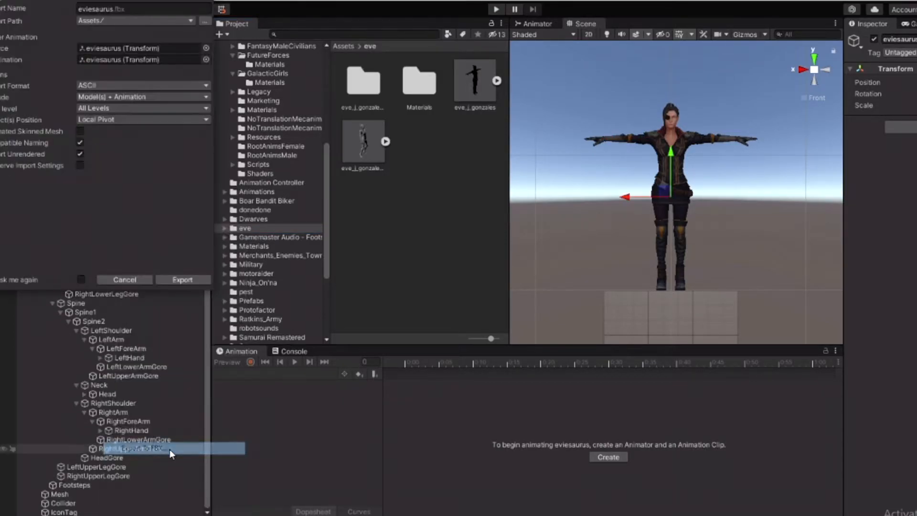
pyautogui.click(178, 279)
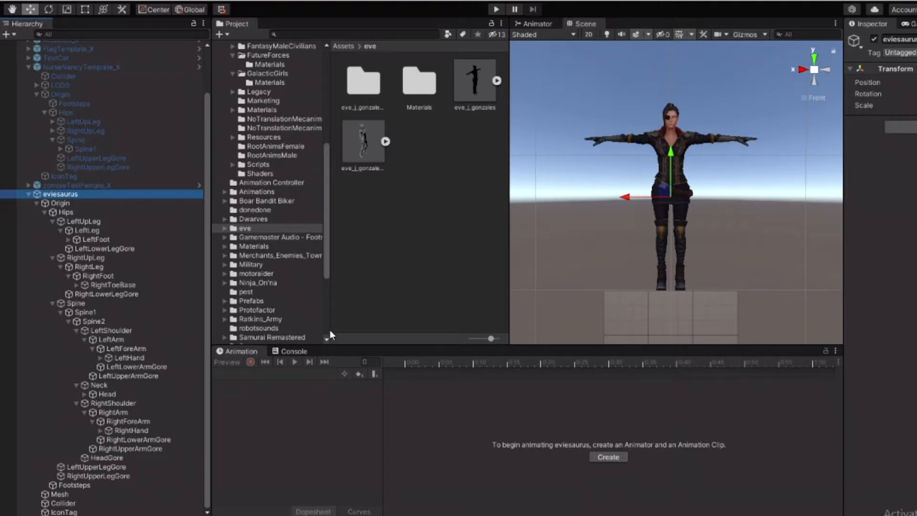
# - Move eviesaurus.fbx from the Assets root into the donedone folder
pyautogui.scroll(10, 276, 240)
pyautogui.click(247, 90)
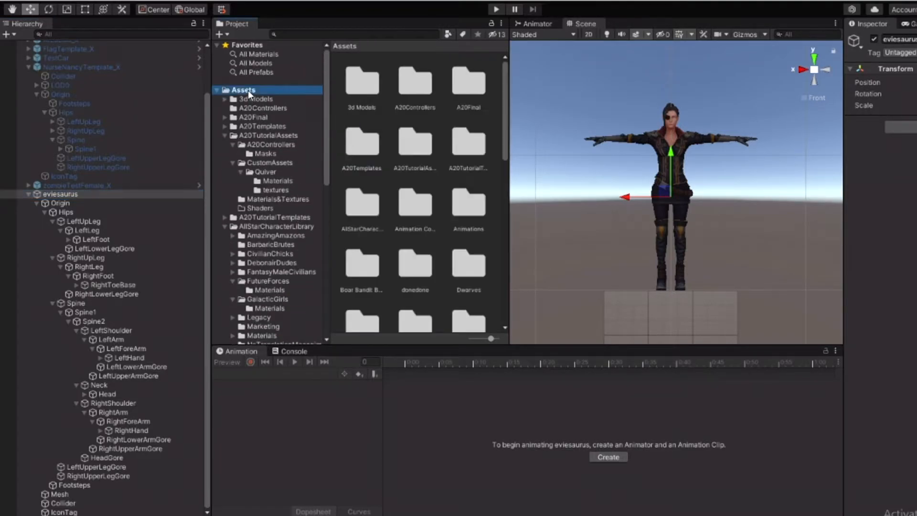
pyautogui.scroll(-5, 383, 191)
pyautogui.click(361, 235)
pyautogui.scroll(-4, 305, 253)
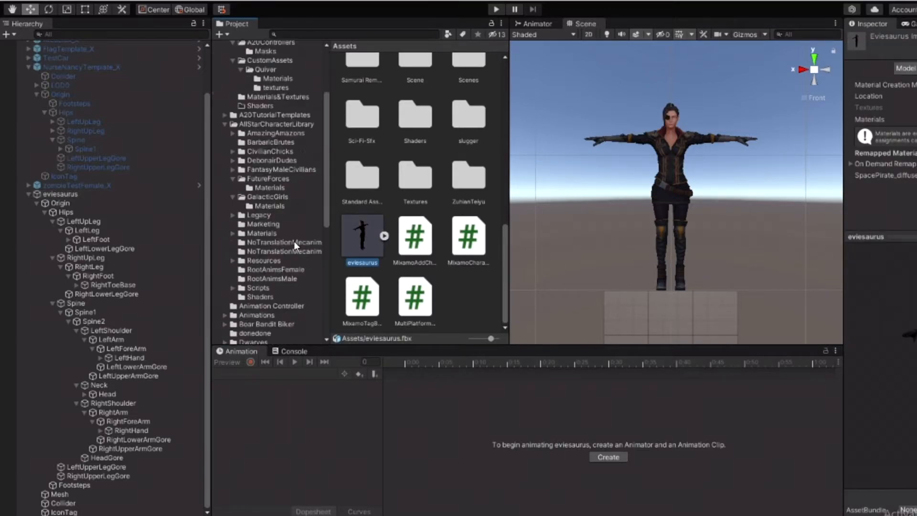
pyautogui.click(224, 125)
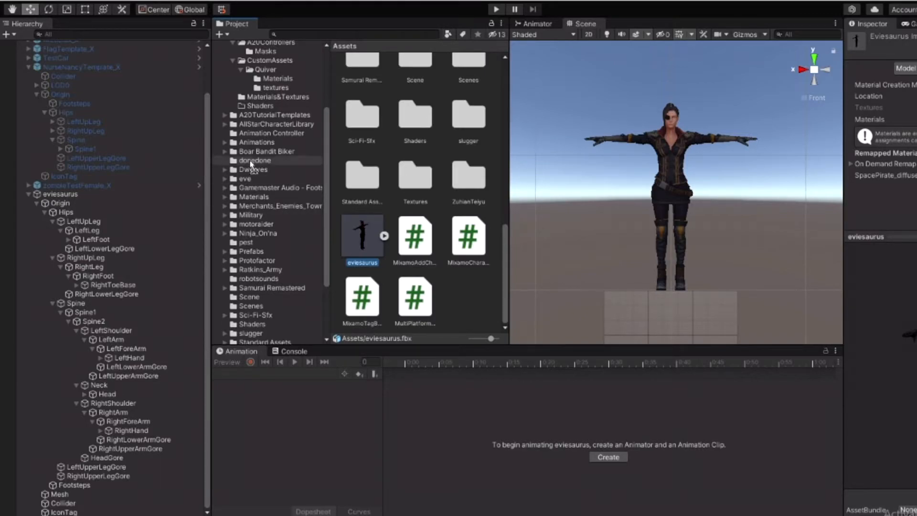
pyautogui.moveTo(251, 162); pyautogui.dragTo(251, 161)
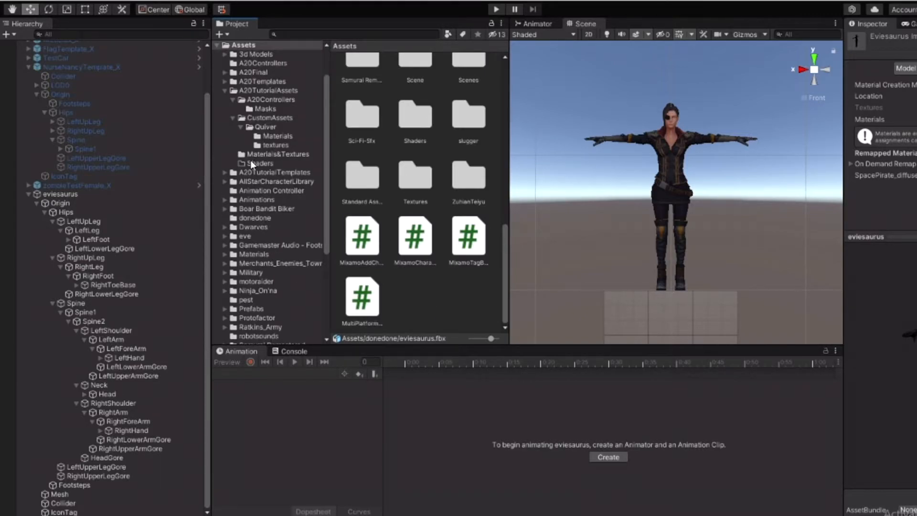
# - Set the rig animation type of the eviesaurus model in the donedone folder to Humanoid and apply it
pyautogui.click(257, 217)
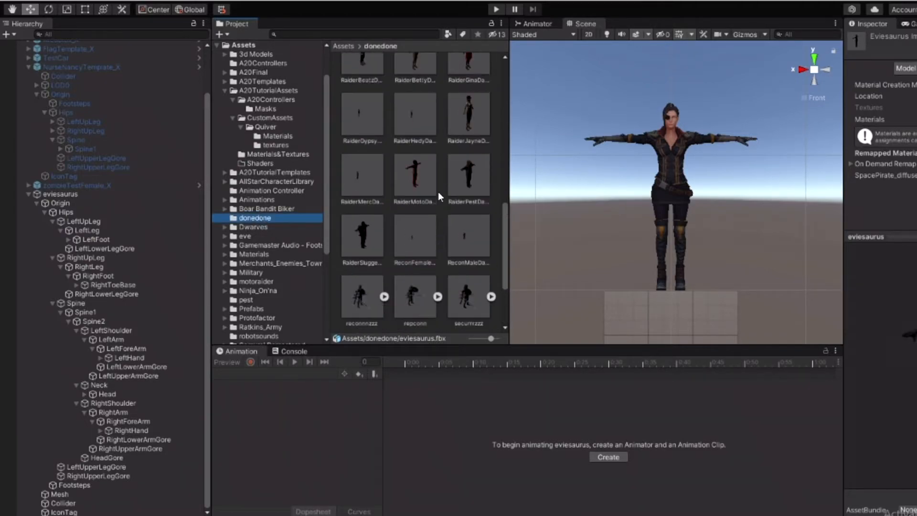
pyautogui.scroll(10, 437, 193)
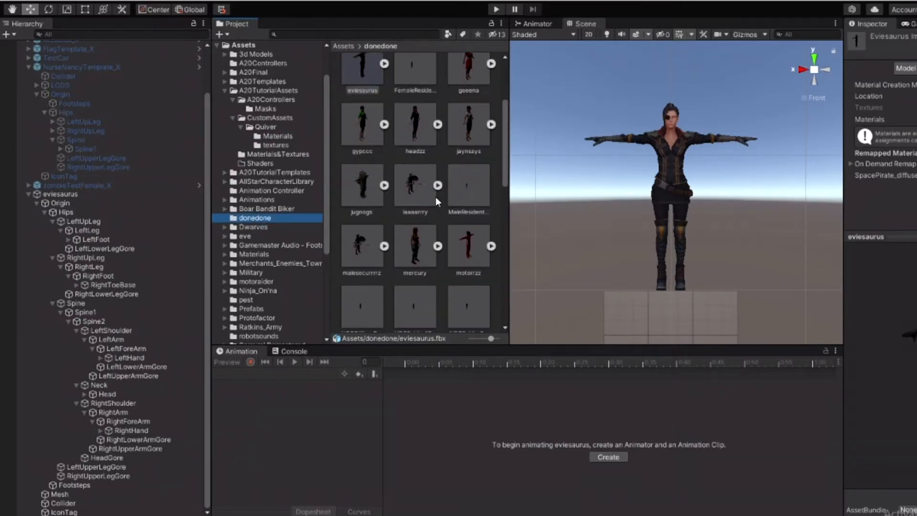
pyautogui.scroll(4, 435, 196)
pyautogui.scroll(-1, 400, 155)
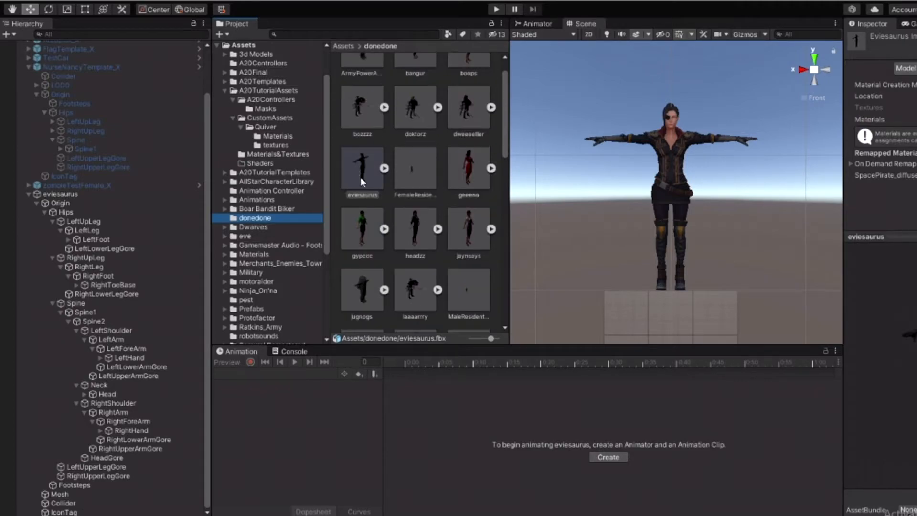
pyautogui.click(359, 171)
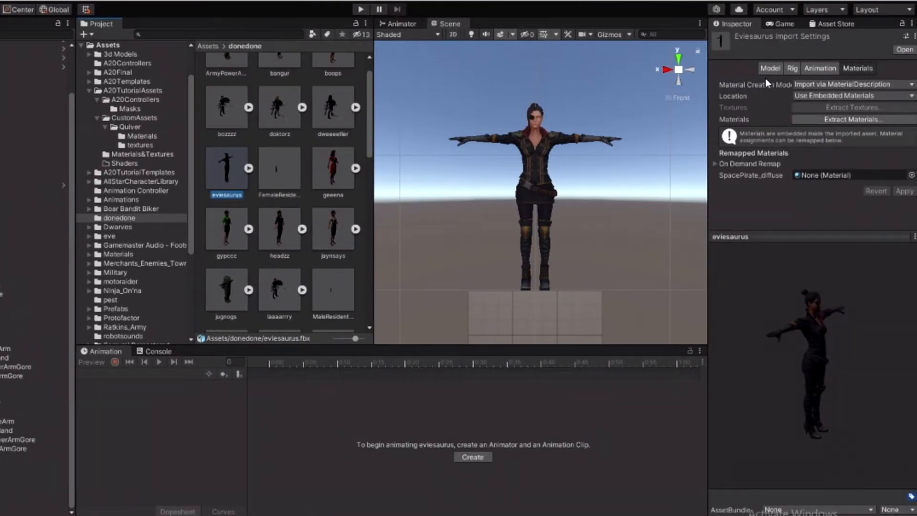
pyautogui.click(793, 68)
pyautogui.click(910, 84)
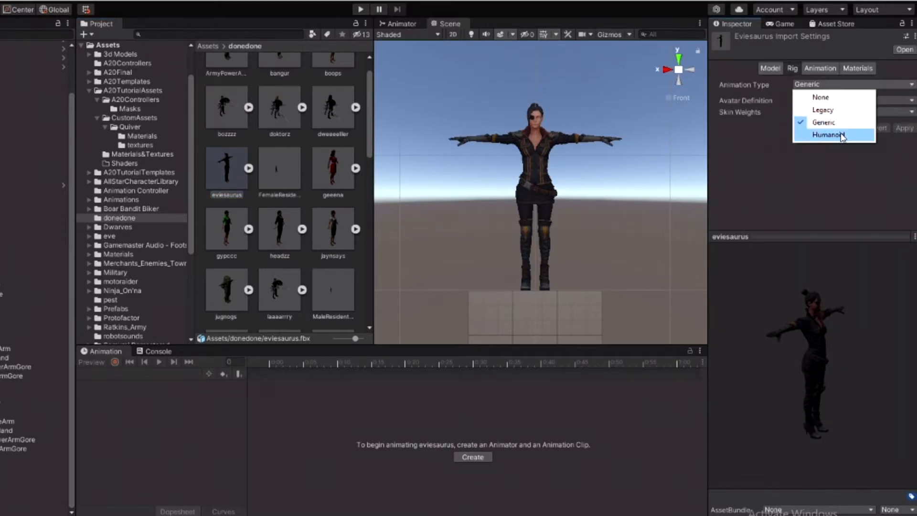
pyautogui.click(829, 135)
pyautogui.click(904, 167)
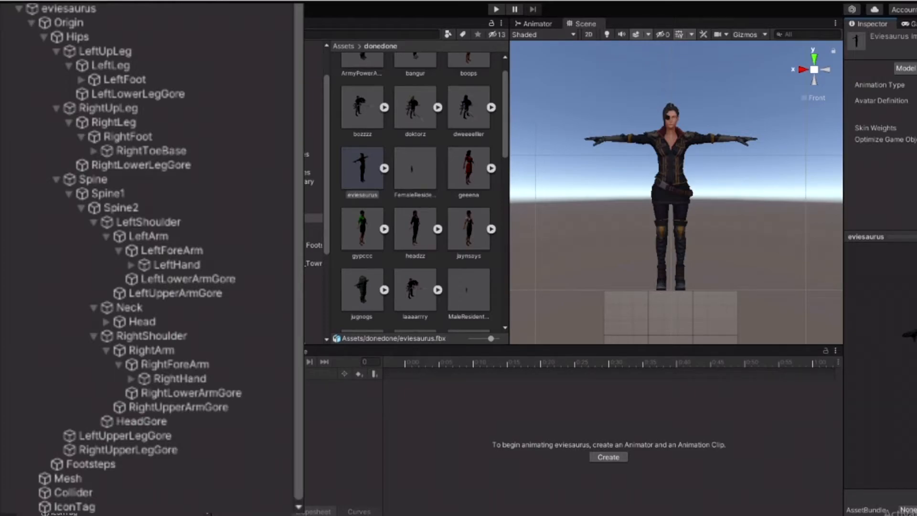
# - Rename the eviesaurus character's Mesh object to LOD0
pyautogui.rightClick(103, 482)
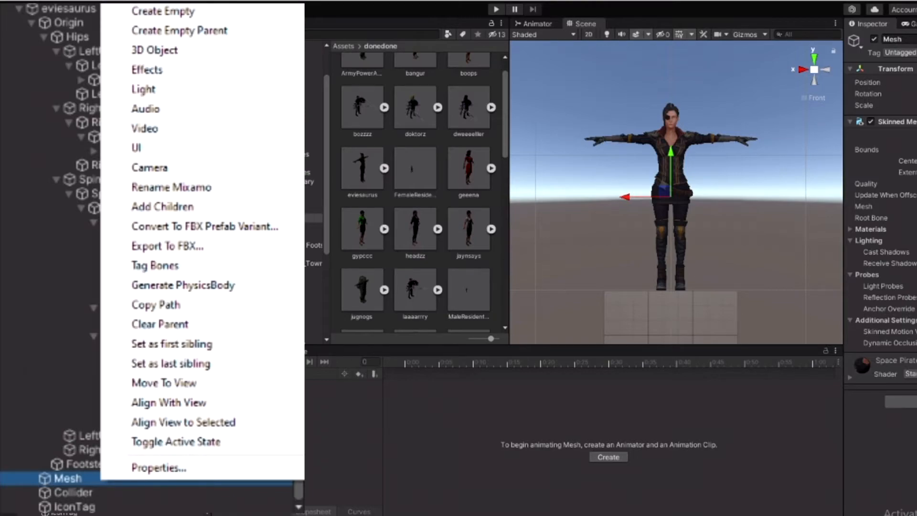
pyautogui.click(195, 2)
pyautogui.write('LOD0')
pyautogui.press('Return')
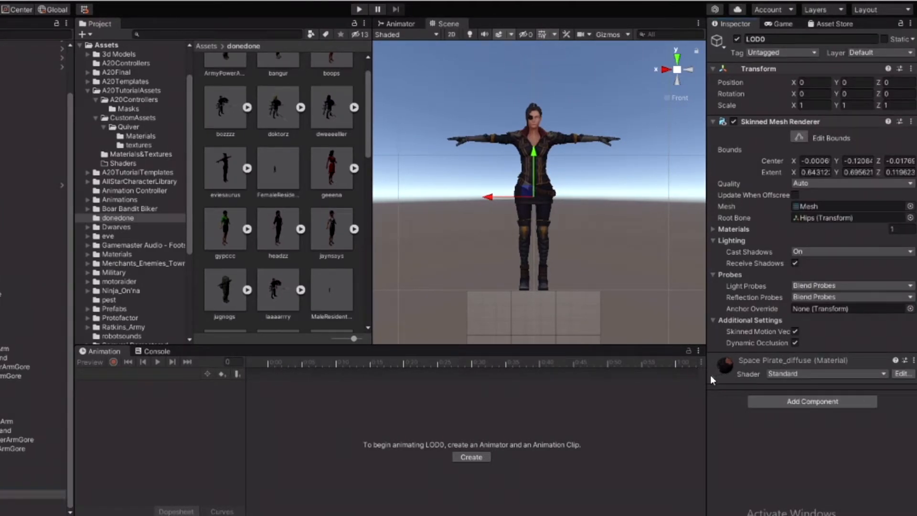
# - Enable GPU instancing on LOD0's Space Pirate_diffuse material
pyautogui.click(713, 379)
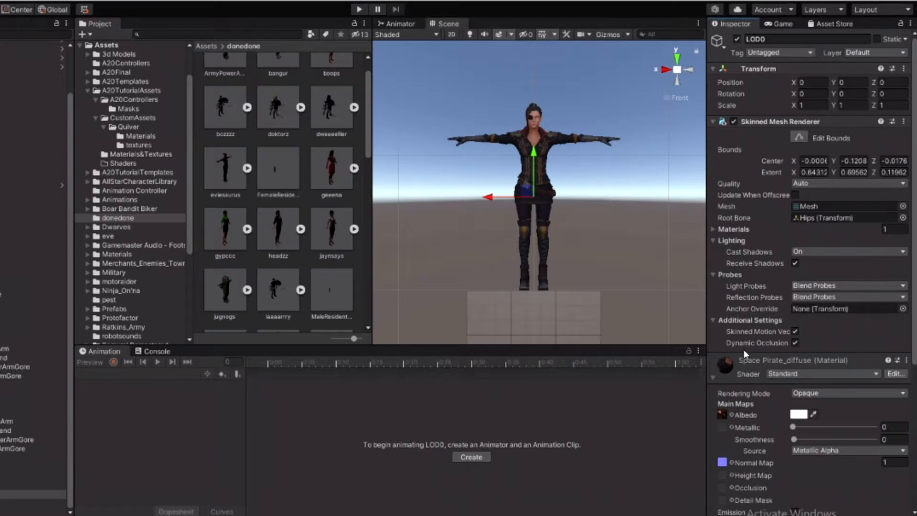
pyautogui.scroll(-5, 747, 377)
pyautogui.click(795, 468)
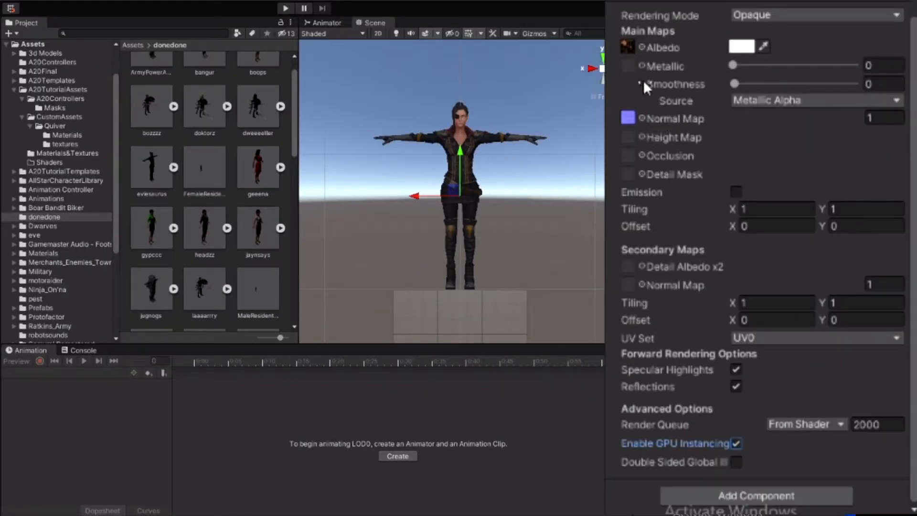
# - Locate the material's albedo texture in the project, enable crunch compression on it and apply the change
pyautogui.click(628, 47)
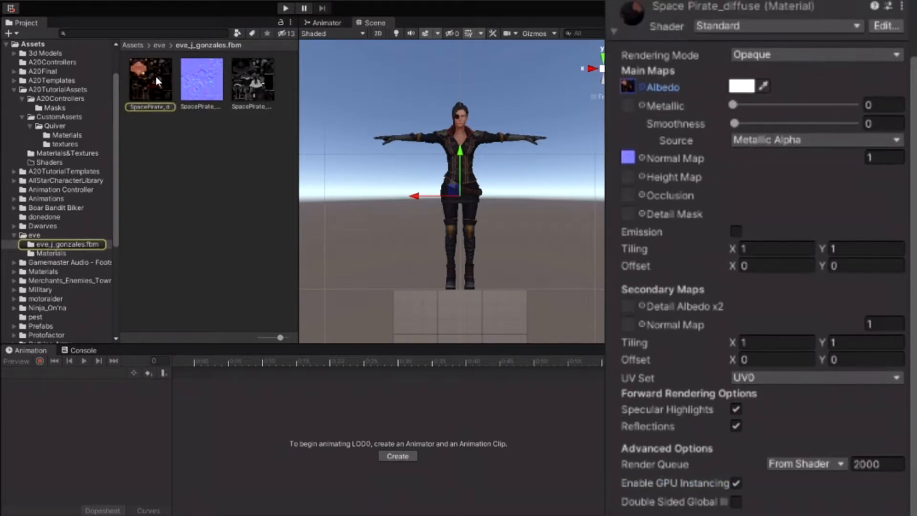
pyautogui.click(153, 77)
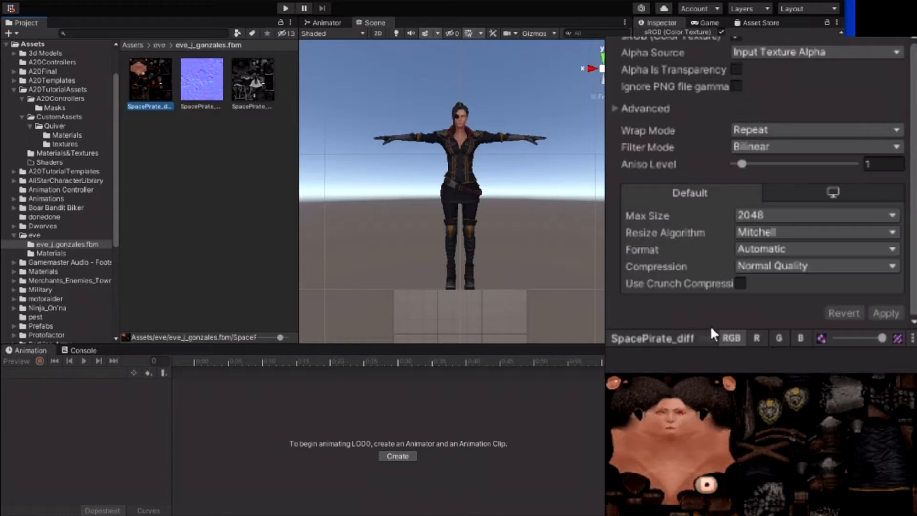
pyautogui.click(740, 283)
pyautogui.click(885, 306)
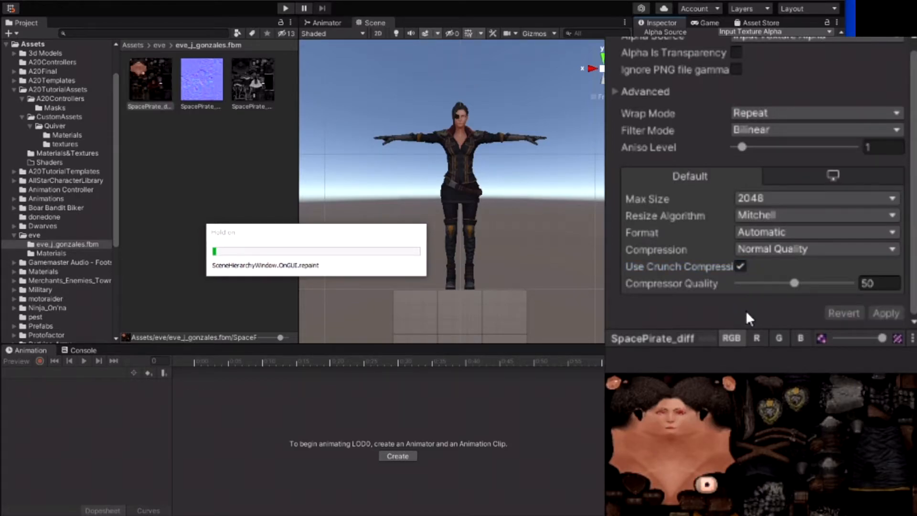
# - Locate the material's SpacePirate_normal texture, enable crunch compression on it and apply the change
pyautogui.click(460, 191)
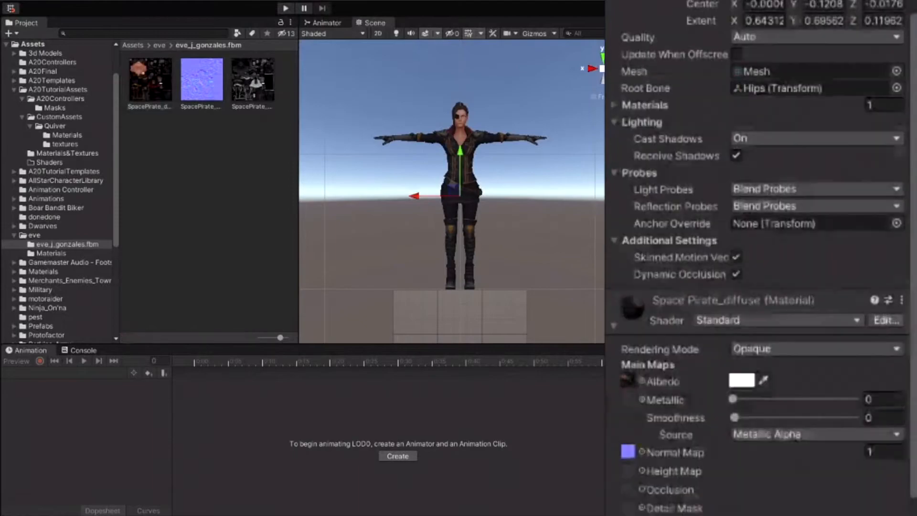
pyautogui.click(628, 451)
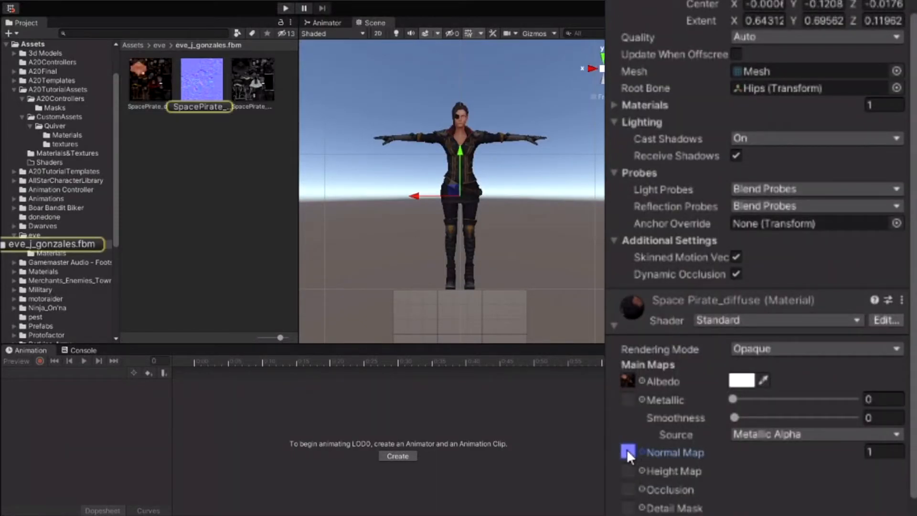
pyautogui.click(198, 82)
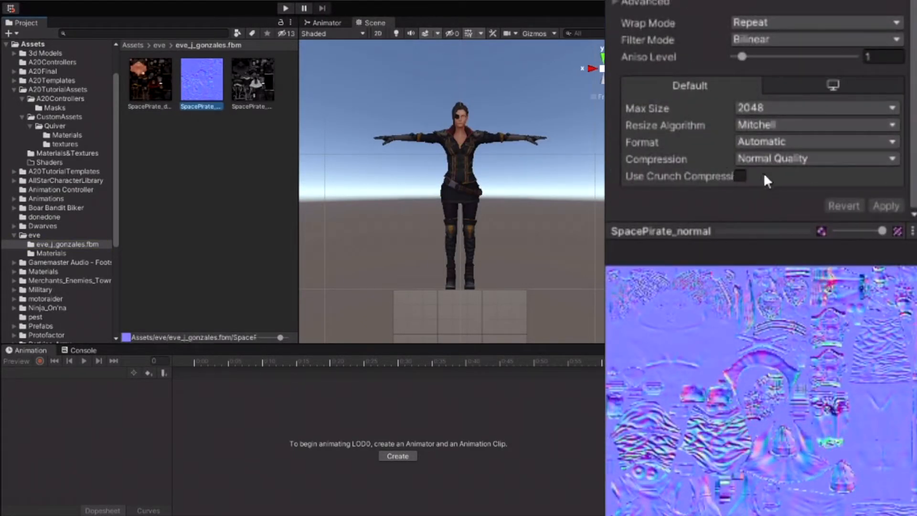
pyautogui.click(740, 176)
pyautogui.click(885, 206)
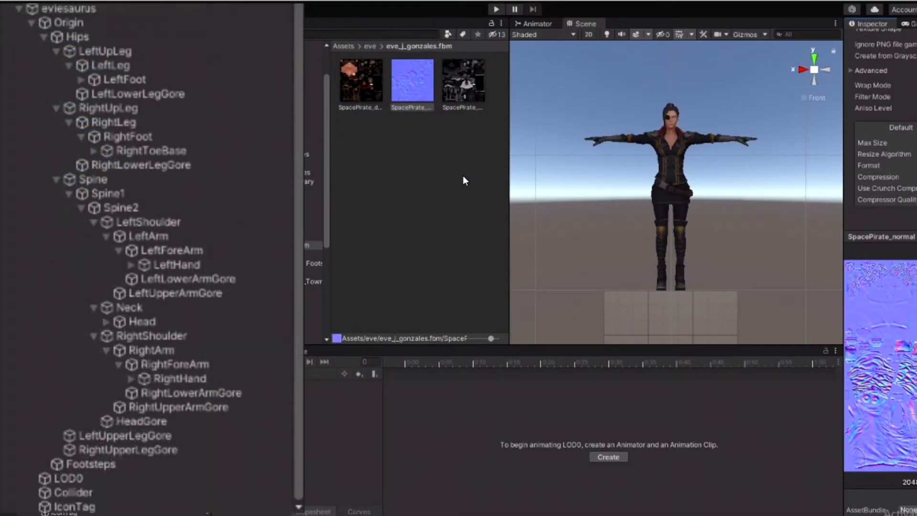
# - Enable Read/Write in the model import settings of eviesaurus in the donedone folder and apply the change
pyautogui.click(211, 77)
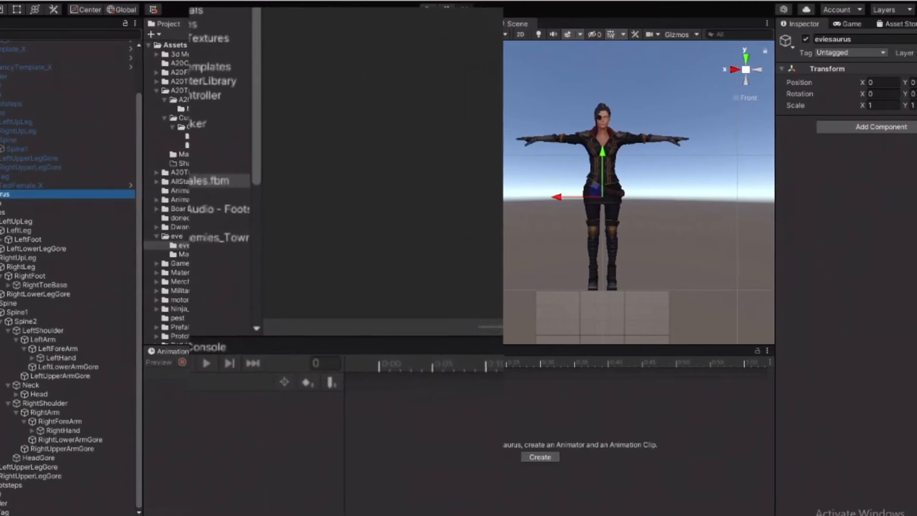
pyautogui.click(179, 218)
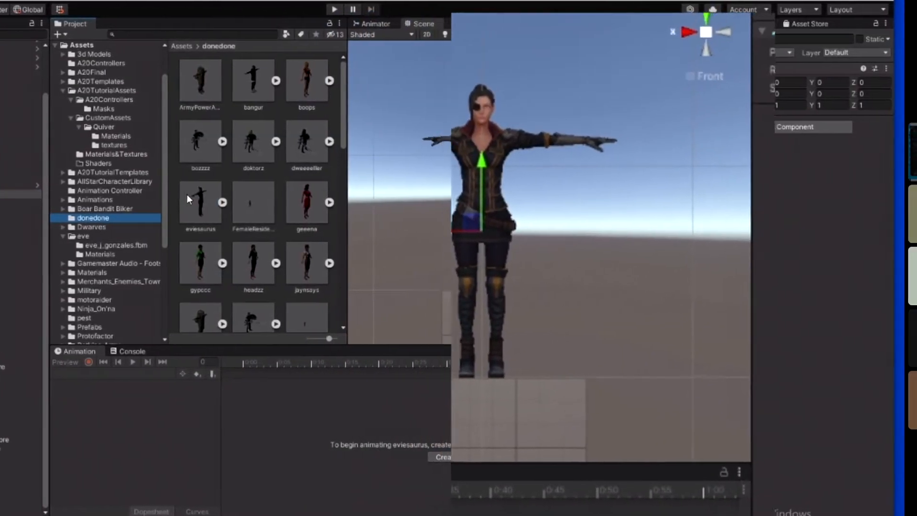
pyautogui.click(187, 200)
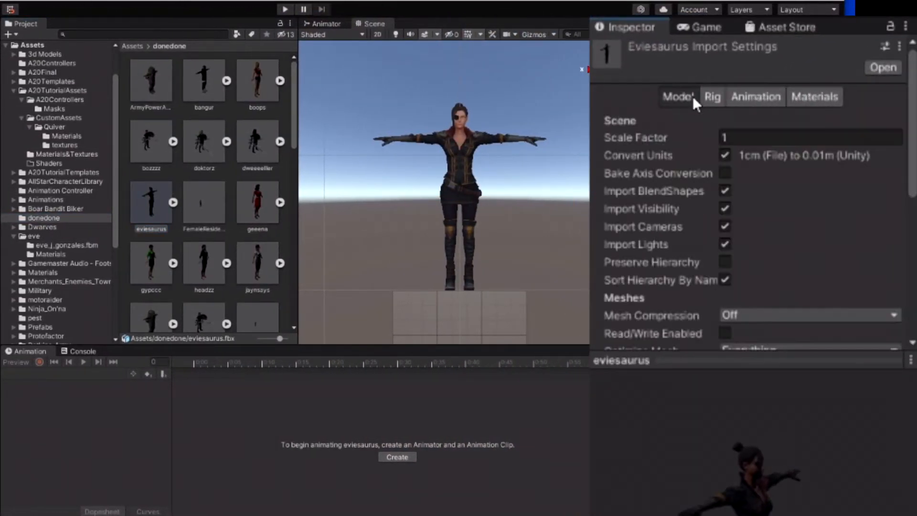
pyautogui.scroll(-5, 706, 211)
pyautogui.click(725, 172)
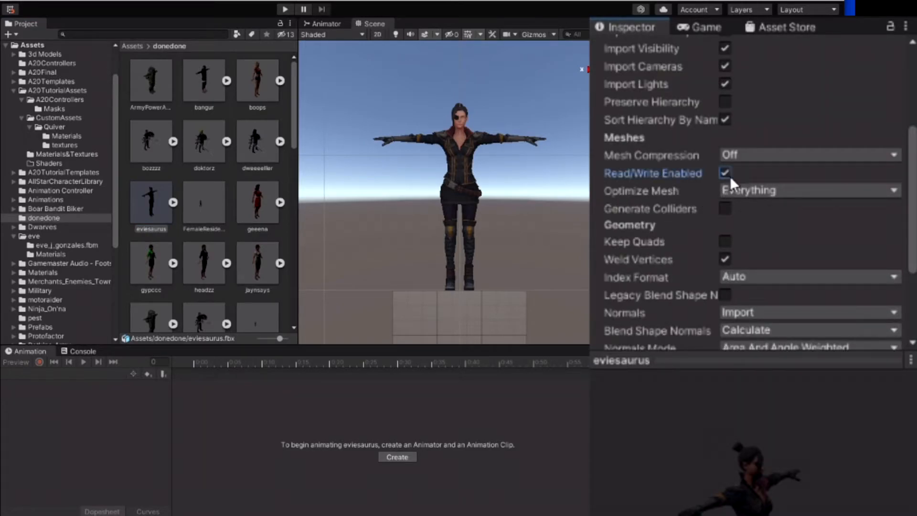
pyautogui.scroll(-3, 730, 191)
pyautogui.click(872, 336)
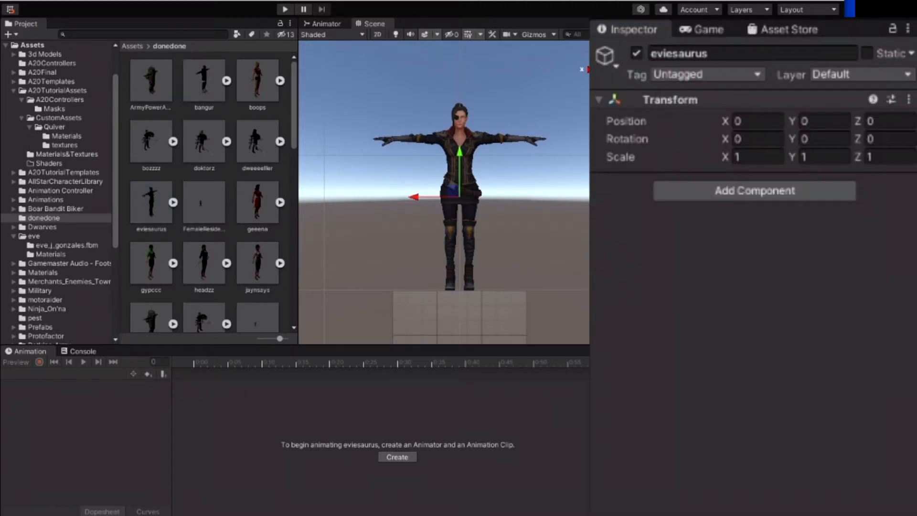
# - Add an Animator component to the eviesaurus object with culling mode Cull Update Transforms and Apply Root Motion enabled
pyautogui.click(727, 190)
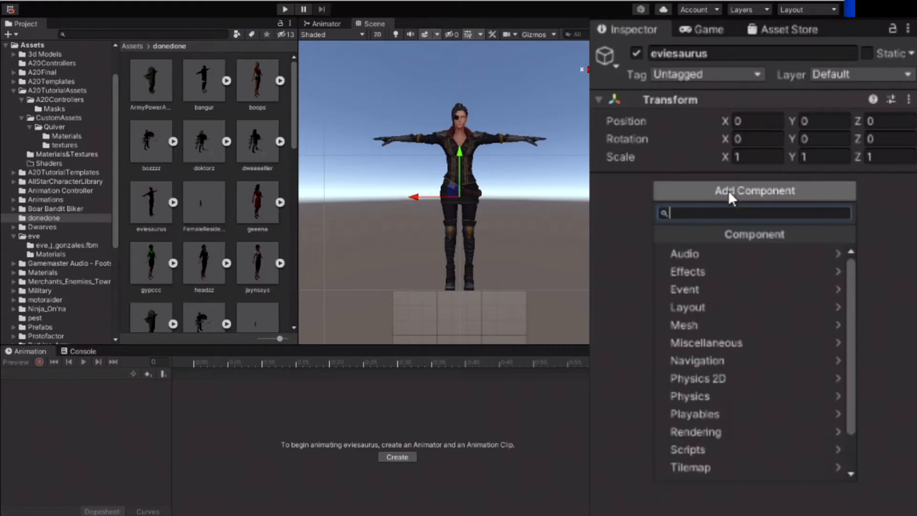
pyautogui.click(738, 342)
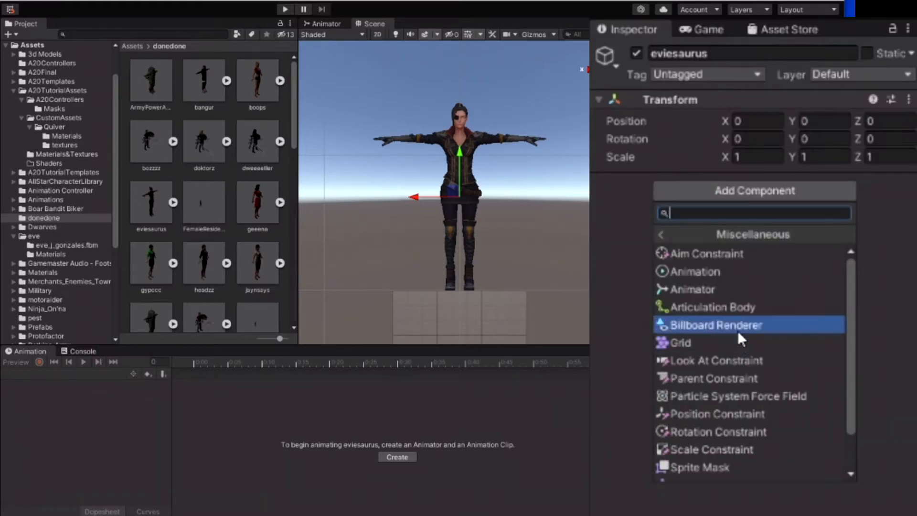
pyautogui.click(723, 288)
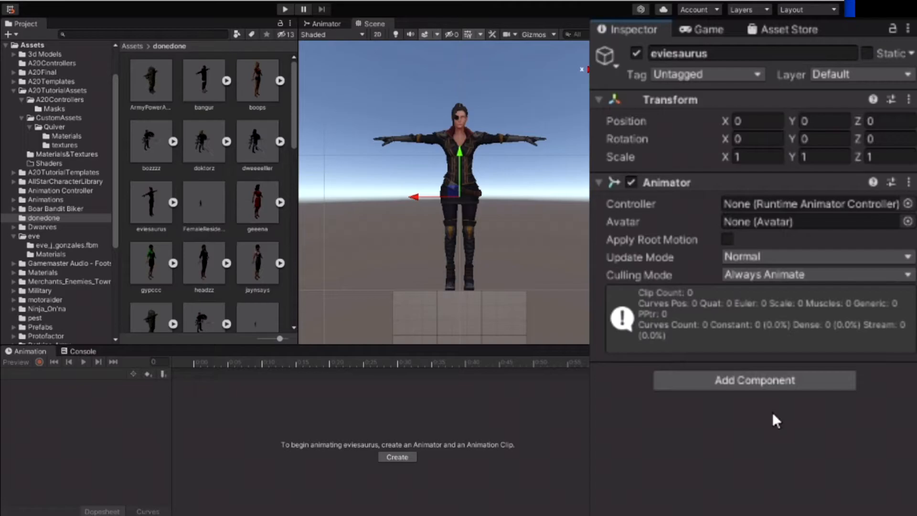
pyautogui.click(855, 275)
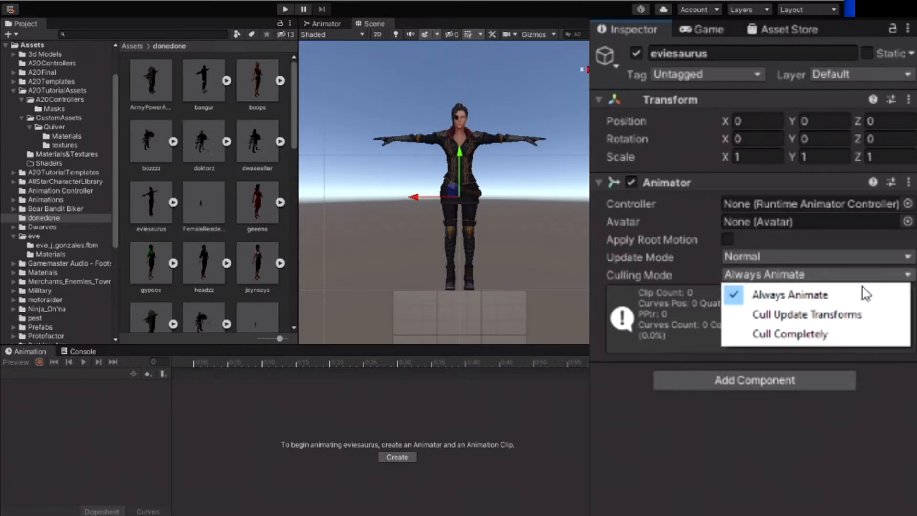
pyautogui.click(822, 313)
pyautogui.click(727, 238)
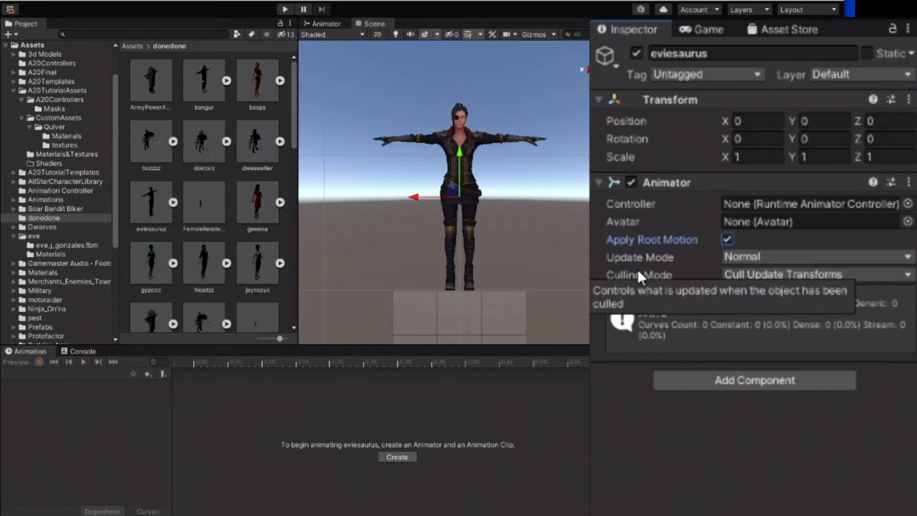
# - Assign eviesaurusAvatar as the avatar of the eviesaurus Animator
pyautogui.click(908, 221)
pyautogui.scroll(-5, 449, 217)
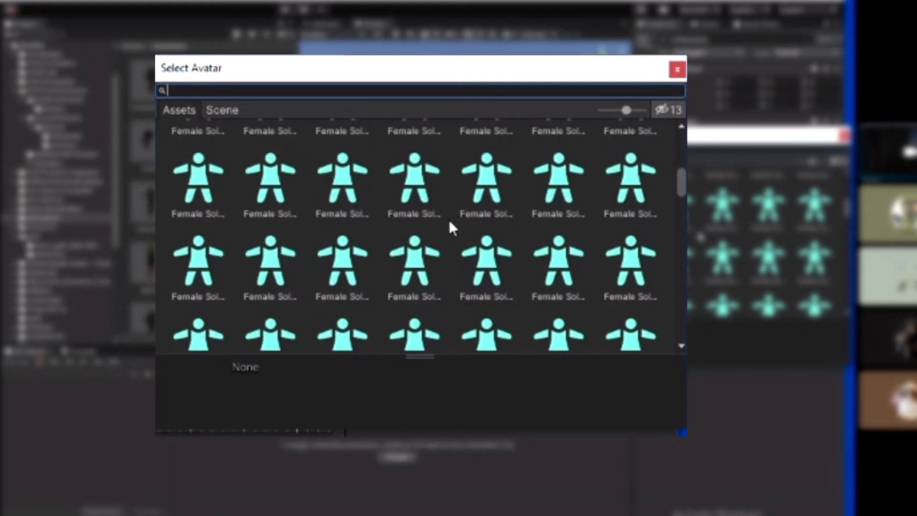
pyautogui.scroll(3, 451, 217)
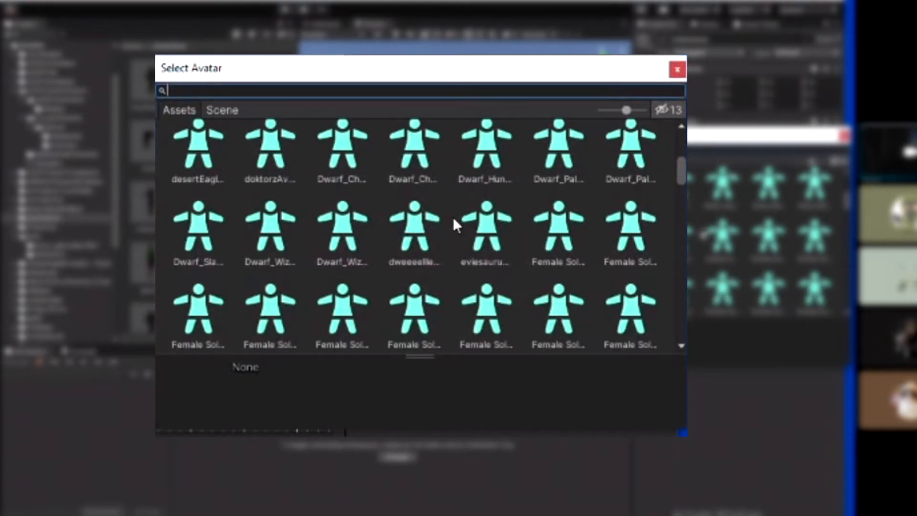
pyautogui.click(487, 235)
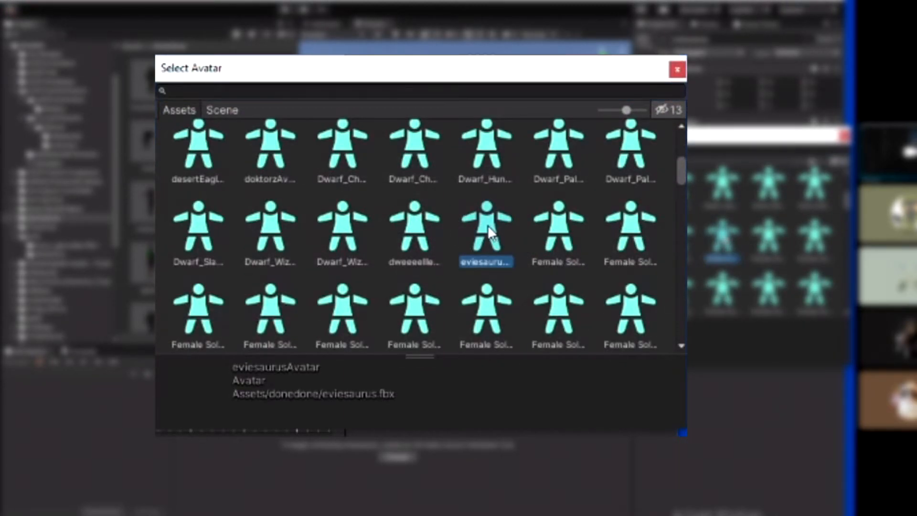
pyautogui.click(676, 70)
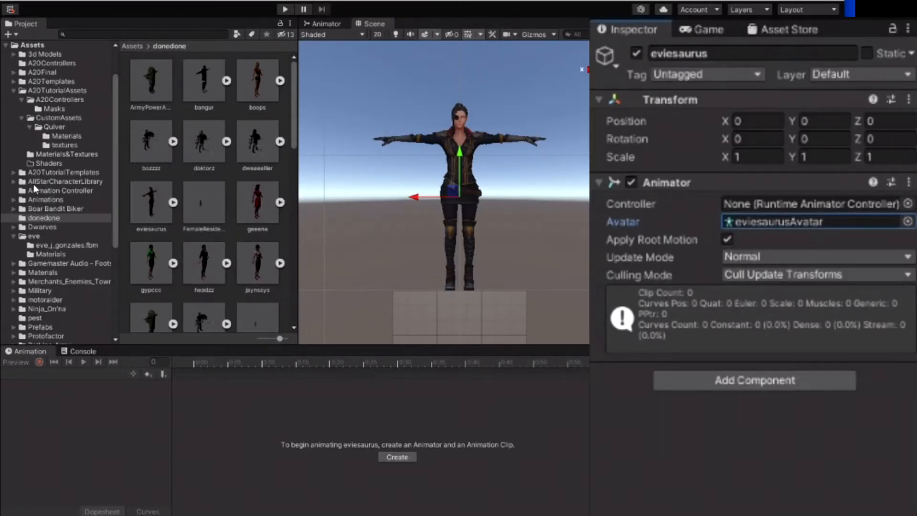
# - Assign the A20NPCControllerV1 controller from the A20Controllers folder to the eviesaurus Animator
pyautogui.click(66, 101)
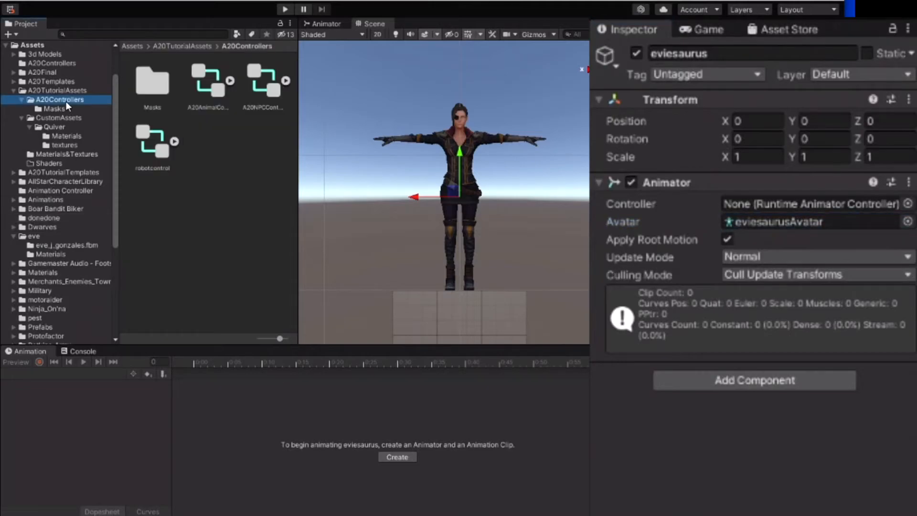
pyautogui.click(263, 87)
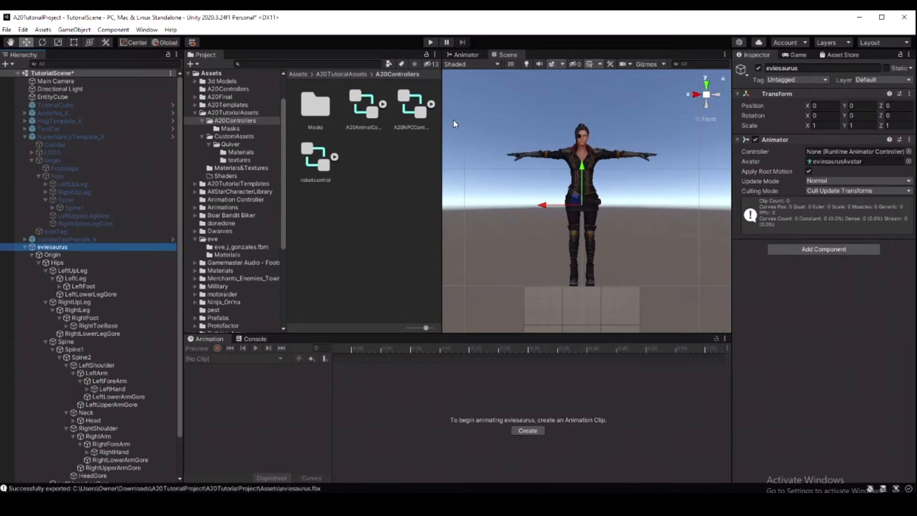
pyautogui.moveTo(409, 103); pyautogui.dragTo(850, 151)
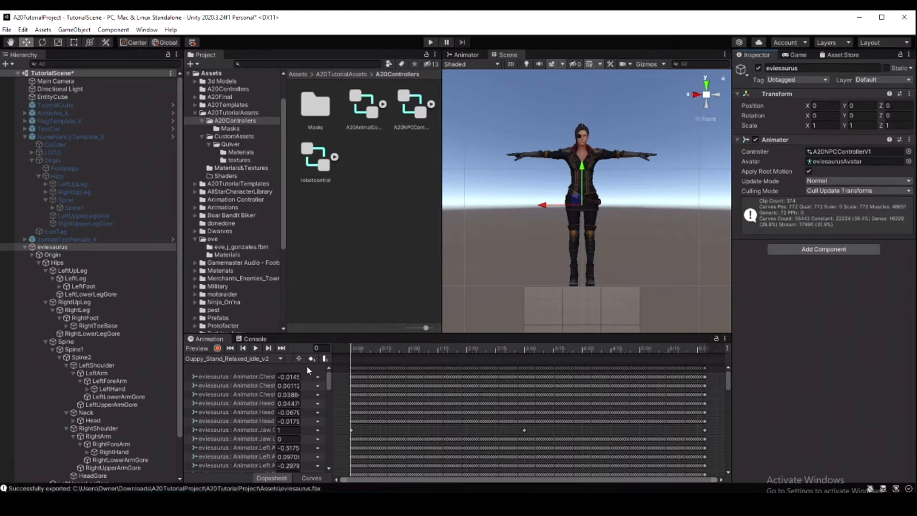
# - Play the batFire animation clip on eviesaurus and view the motion from the side
pyautogui.click(279, 358)
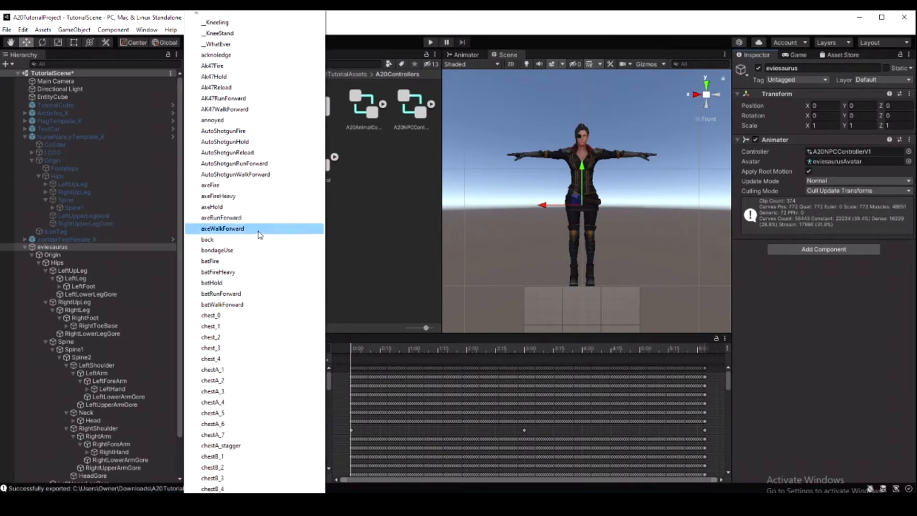
pyautogui.click(244, 261)
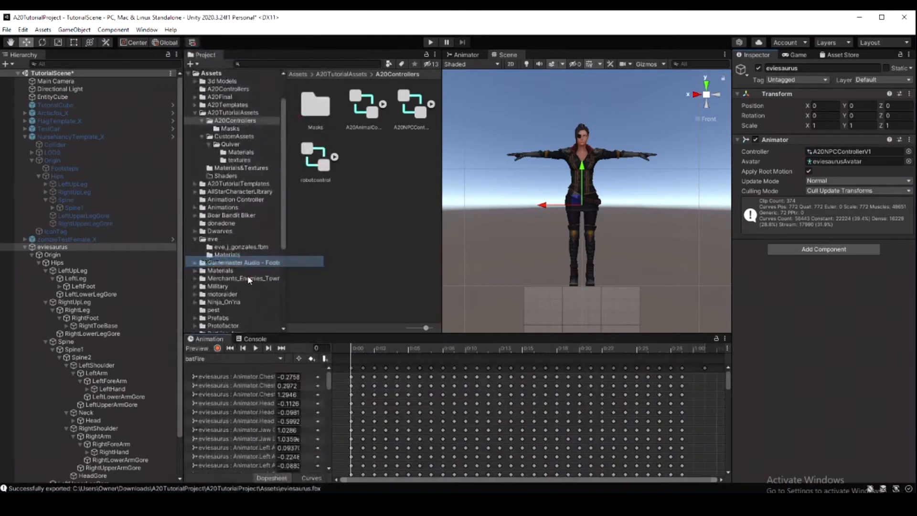
pyautogui.click(257, 348)
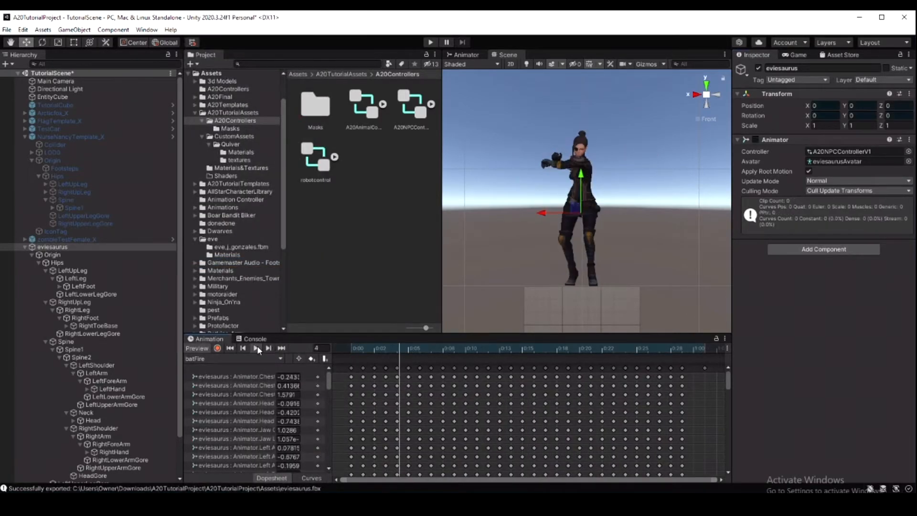
pyautogui.click(716, 95)
pyautogui.click(716, 95)
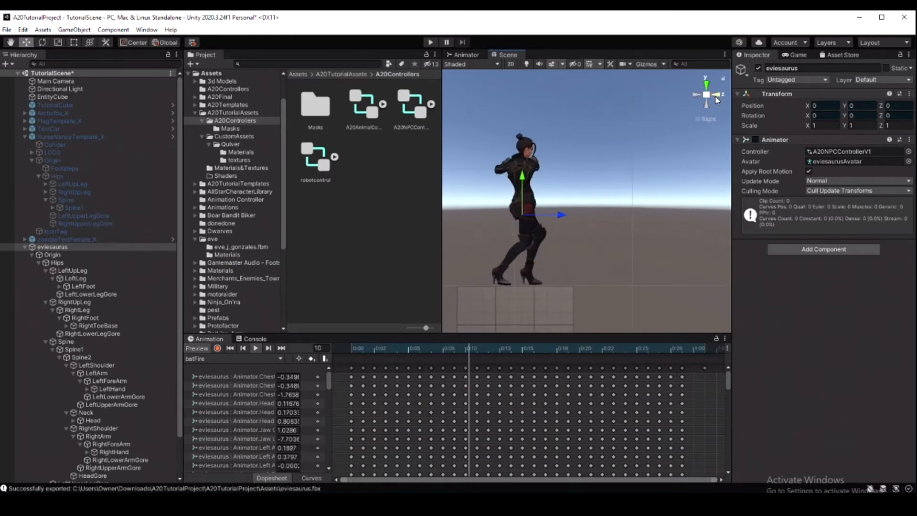
# - Play the bandageUse animation clip on eviesaurus, and exit animation preview to restore the T-pose
pyautogui.click(280, 358)
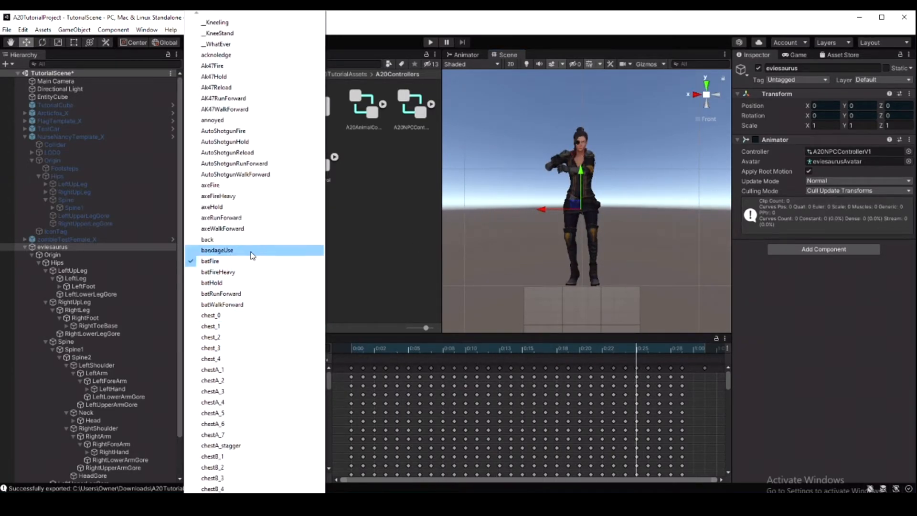
pyautogui.click(254, 250)
pyautogui.click(258, 349)
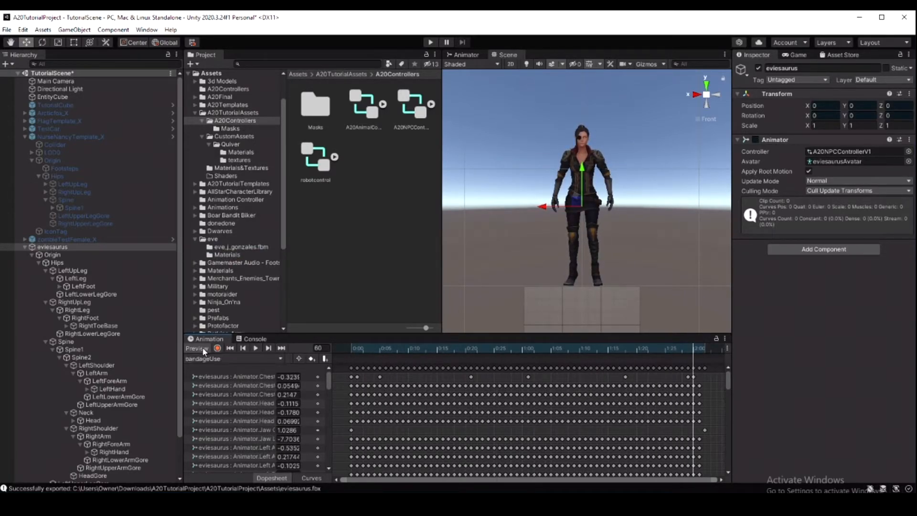
pyautogui.click(209, 347)
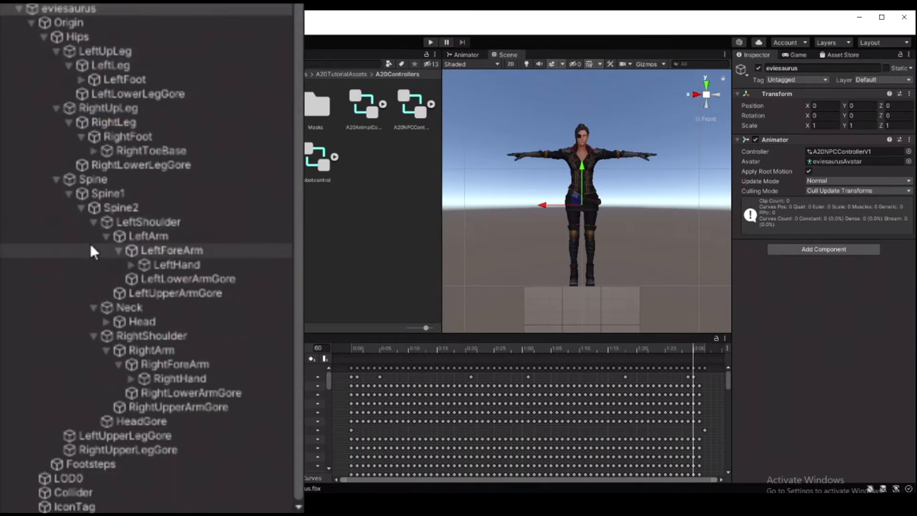
# - Add a Capsule Collider component to the Collider object under eviesaurus
pyautogui.click(106, 491)
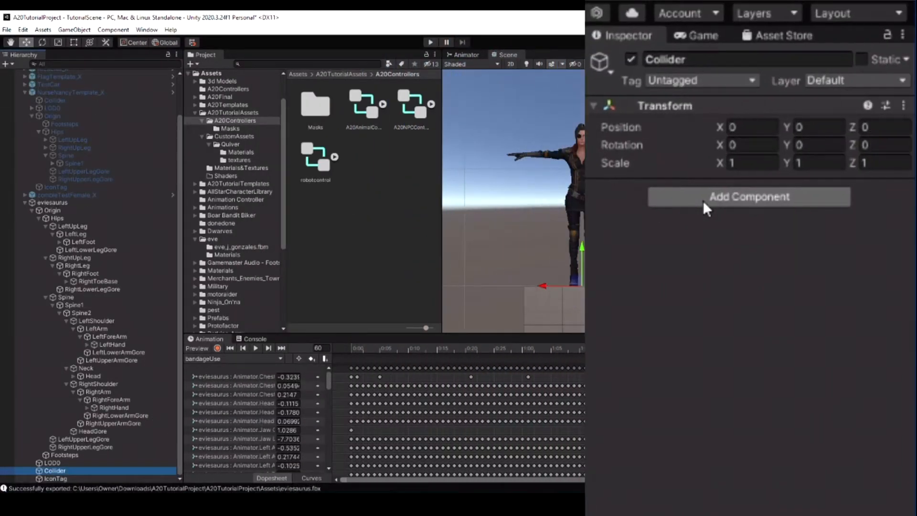
pyautogui.click(798, 144)
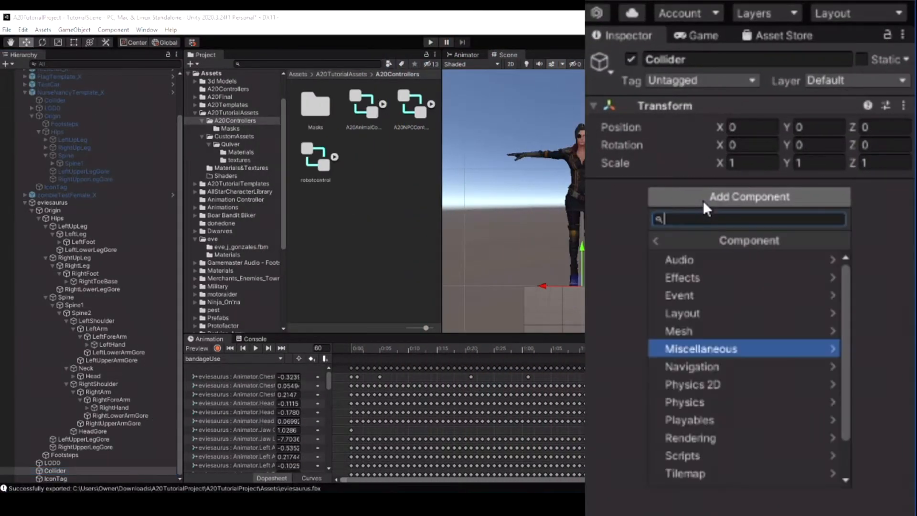
pyautogui.click(678, 404)
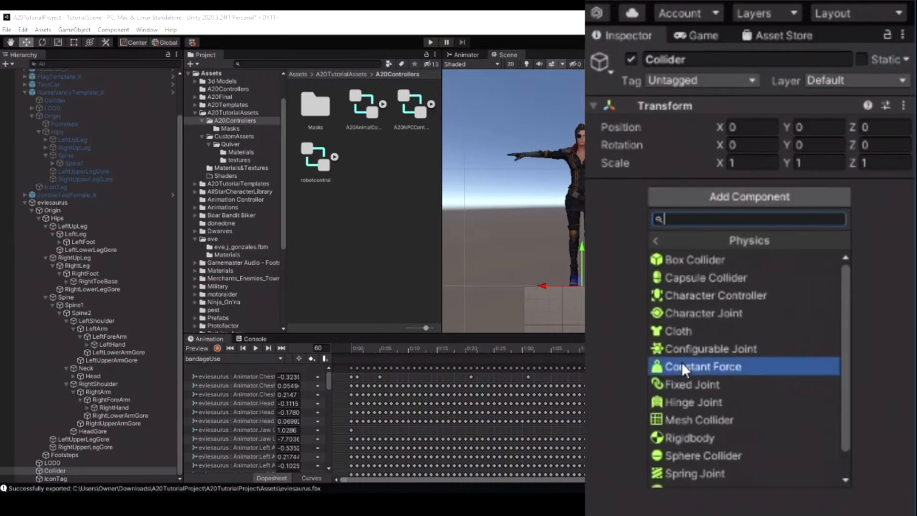
pyautogui.click(683, 278)
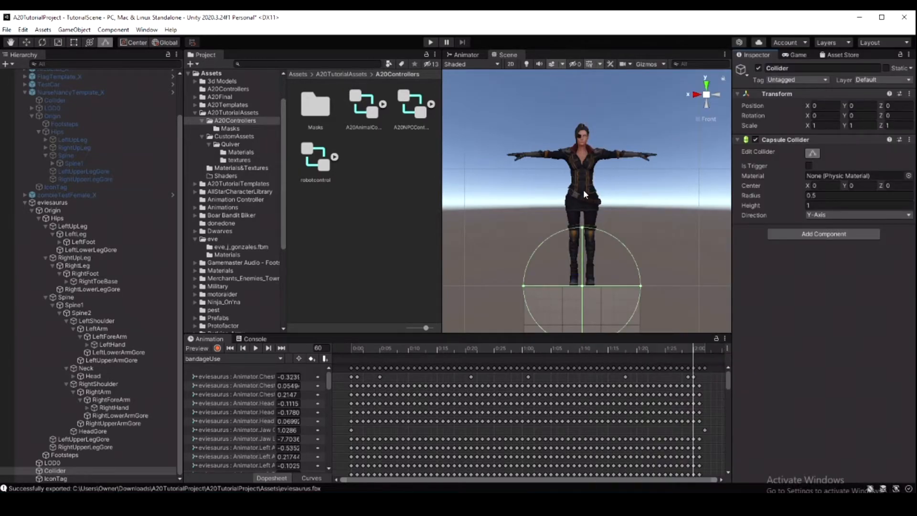
# - Fit the capsule collider around the character's body, about 1.22 high with a radius of about 0.15, and check it from several sides
pyautogui.moveTo(582, 228); pyautogui.dragTo(591, 135)
pyautogui.scroll(-2, 595, 250)
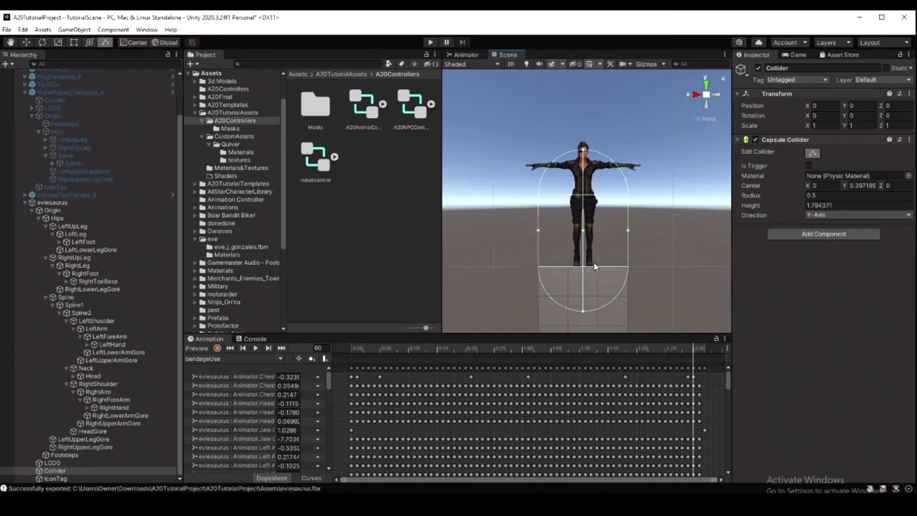
pyautogui.moveTo(582, 313); pyautogui.dragTo(586, 264)
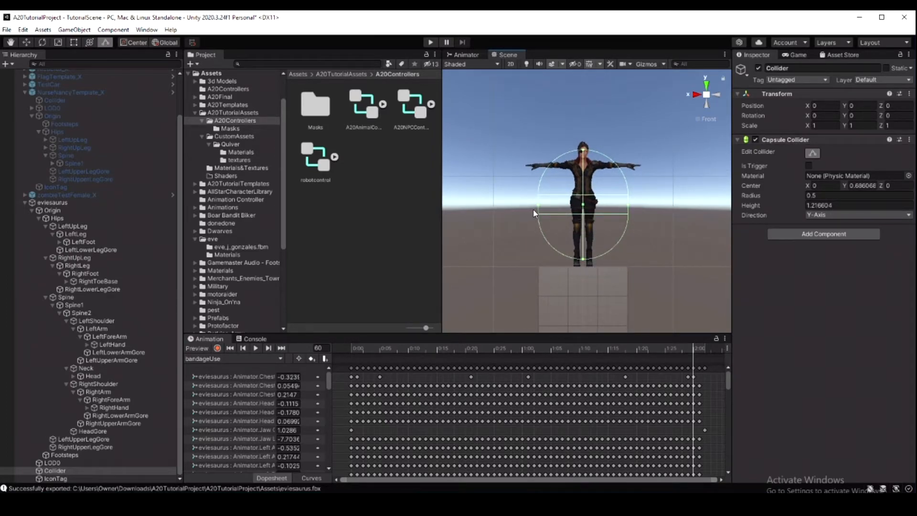
pyautogui.moveTo(538, 205); pyautogui.dragTo(570, 218)
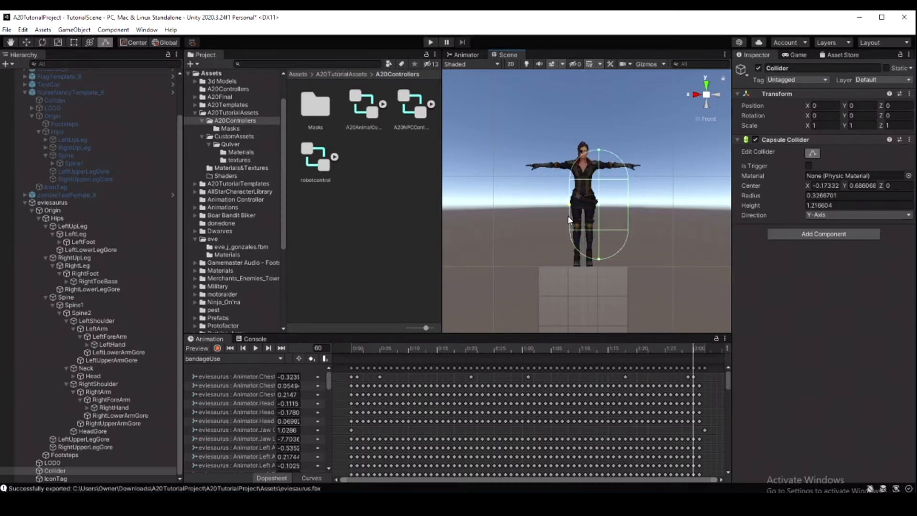
pyautogui.moveTo(628, 205); pyautogui.dragTo(597, 208)
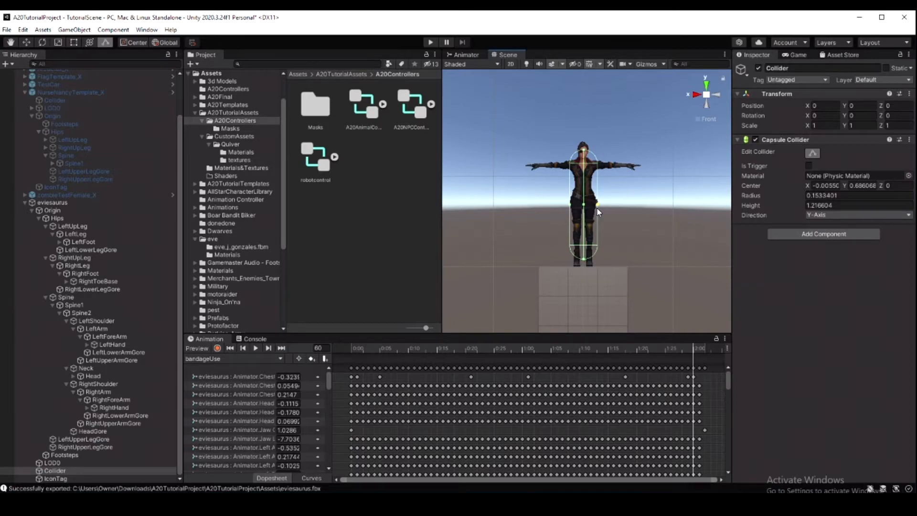
pyautogui.click(717, 99)
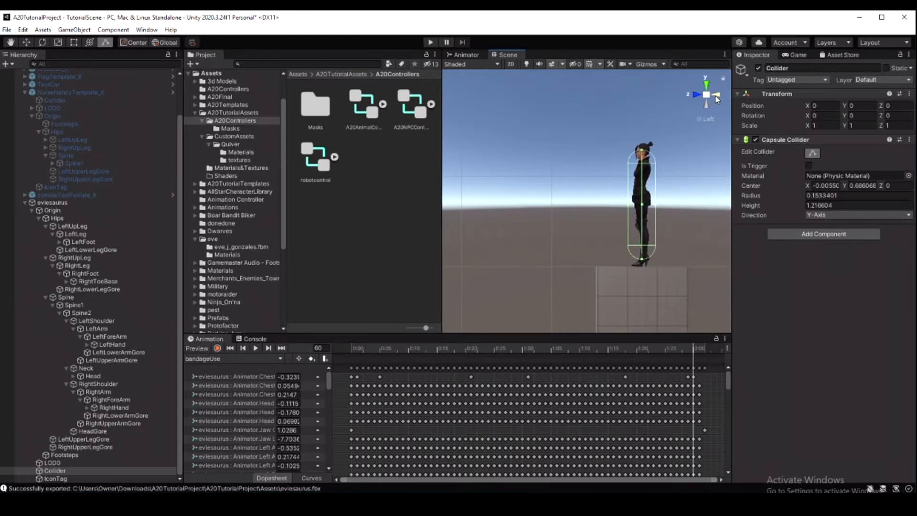
pyautogui.click(717, 99)
pyautogui.click(716, 99)
pyautogui.click(716, 99)
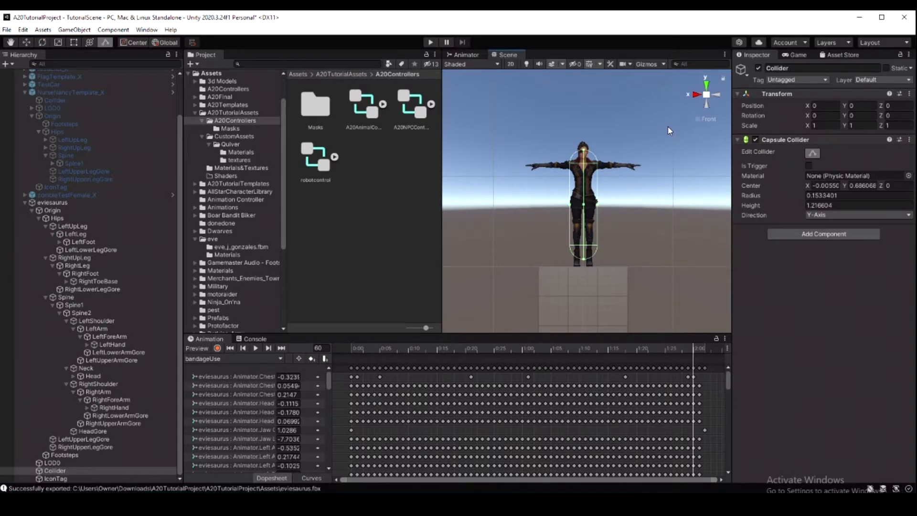
# - Set both the tag and the layer of the Collider object to LargeEntityBlocker
pyautogui.click(824, 80)
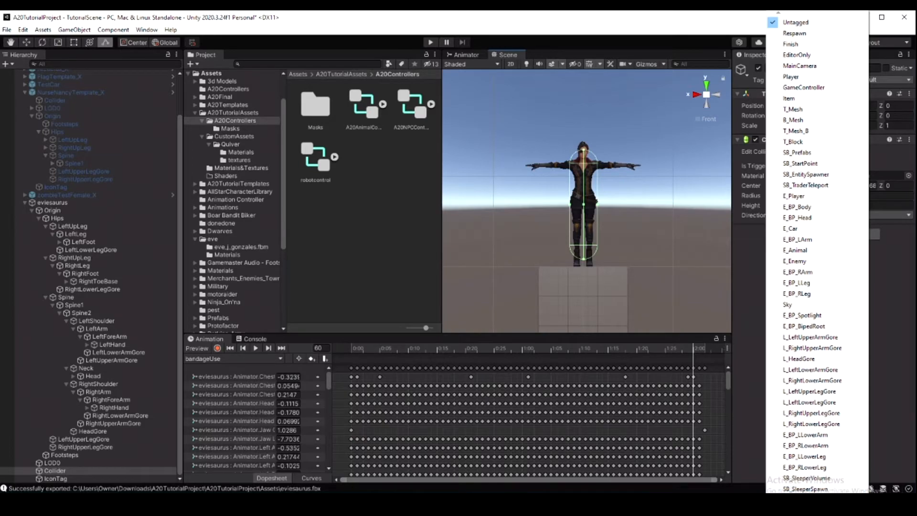
pyautogui.click(804, 499)
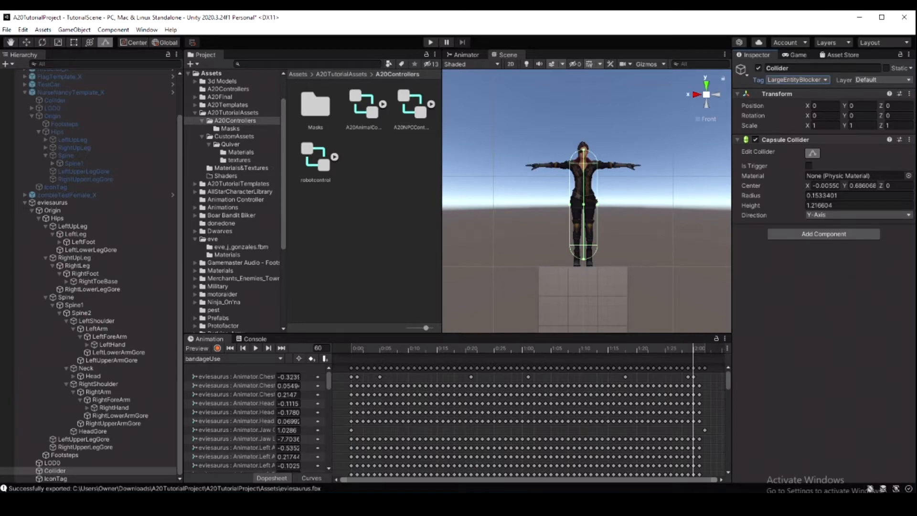
pyautogui.click(883, 80)
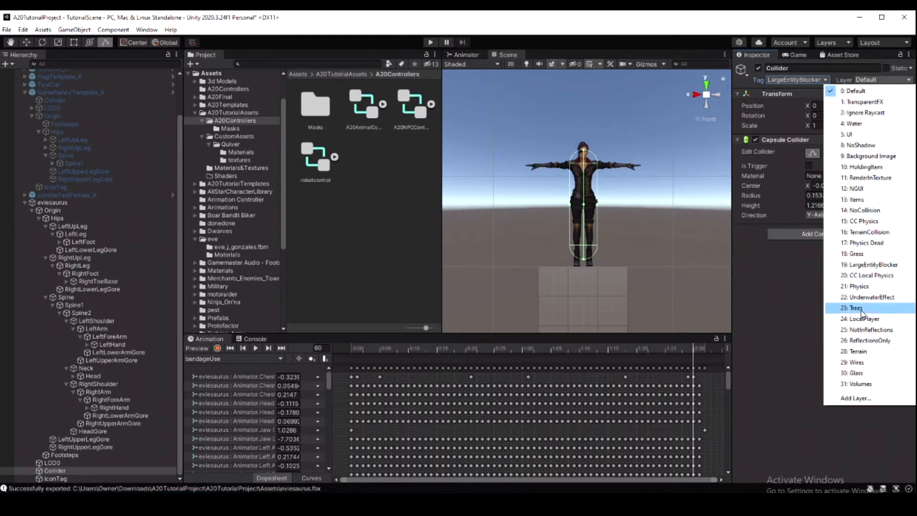
pyautogui.click(874, 264)
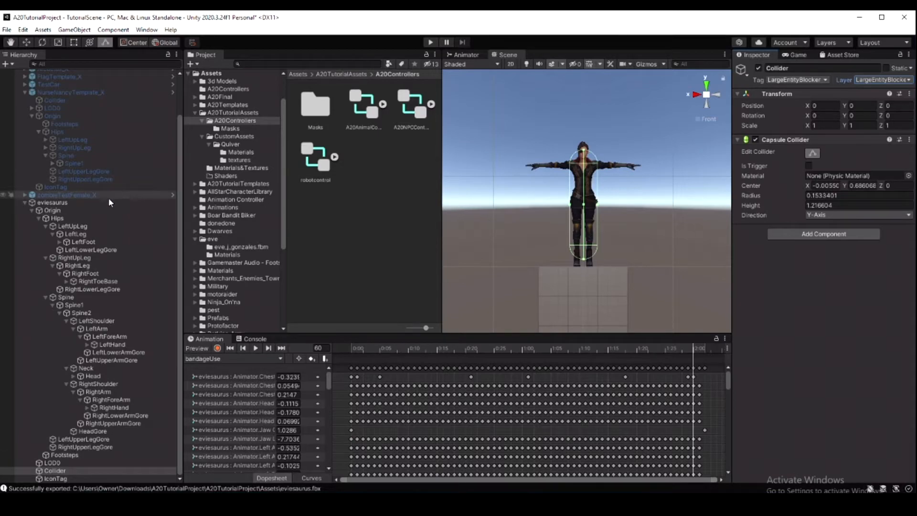
# - Open the Create Ragdoll wizard for the eviesaurus object
pyautogui.click(89, 203)
pyautogui.rightClick(88, 202)
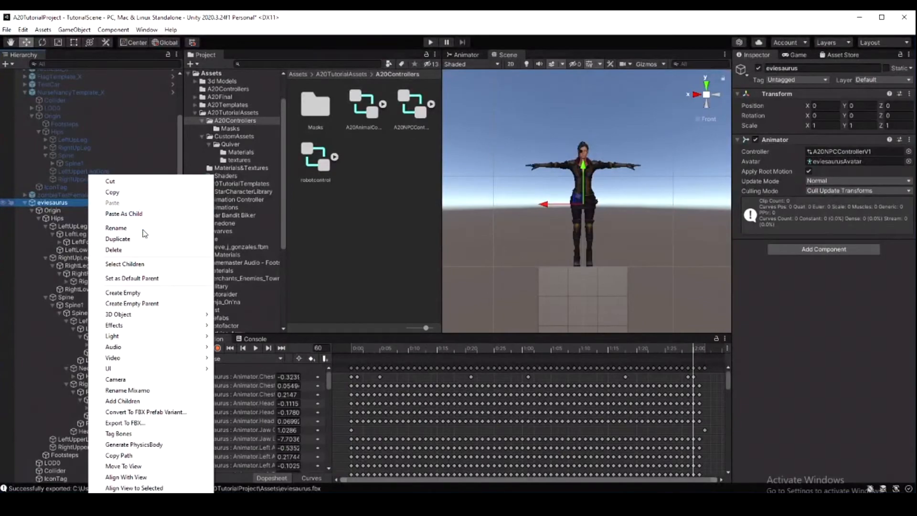
pyautogui.moveTo(141, 314)
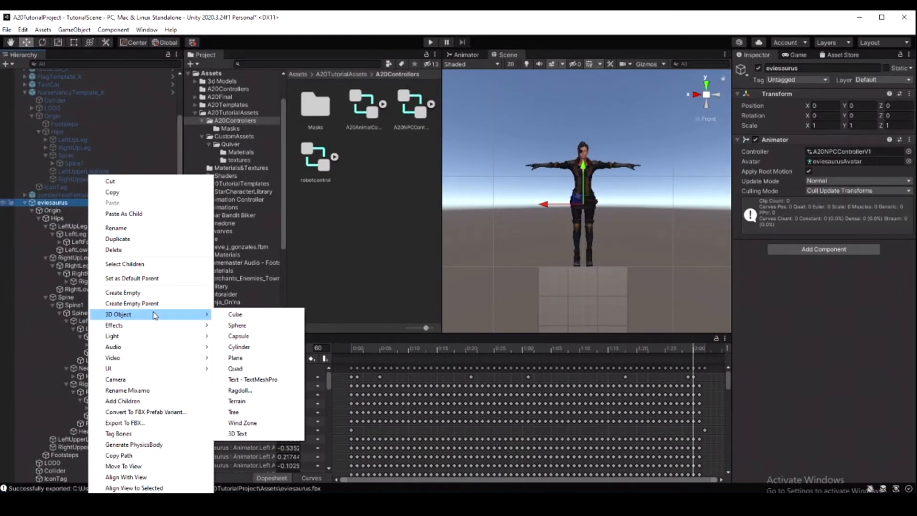
pyautogui.click(241, 391)
pyautogui.click(366, 206)
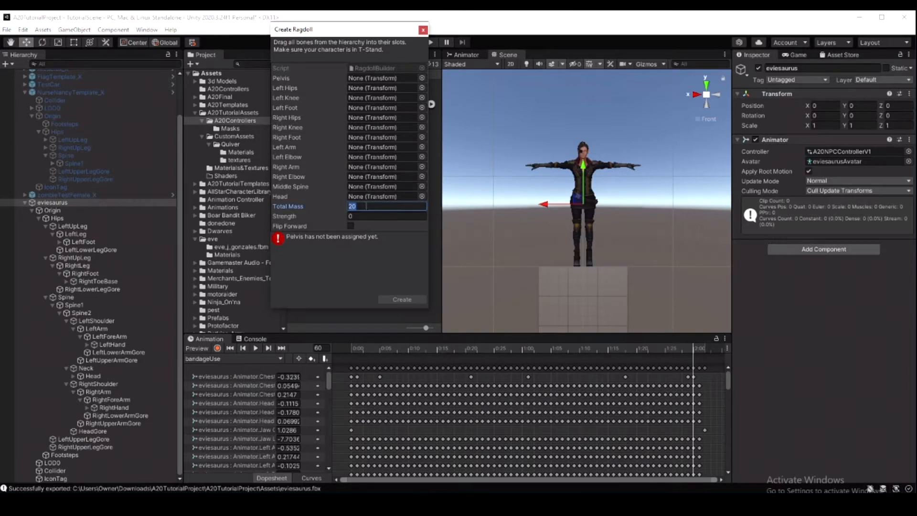
pyautogui.write('80++++++++++++++++++++++++')
pyautogui.press('BackSpace')
pyautogui.press('BackSpace')
pyautogui.press('BackSpace')
pyautogui.press('BackSpace')
pyautogui.press('BackSpace')
pyautogui.press('BackSpace')
pyautogui.press('BackSpace')
pyautogui.press('BackSpace')
pyautogui.press('BackSpace')
pyautogui.press('BackSpace')
pyautogui.press('BackSpace')
pyautogui.press('BackSpace')
pyautogui.press('BackSpace')
pyautogui.press('BackSpace')
pyautogui.press('BackSpace')
pyautogui.press('BackSpace')
pyautogui.press('BackSpace')
pyautogui.press('BackSpace')
pyautogui.press('BackSpace')
pyautogui.press('BackSpace')
pyautogui.click(791, 376)
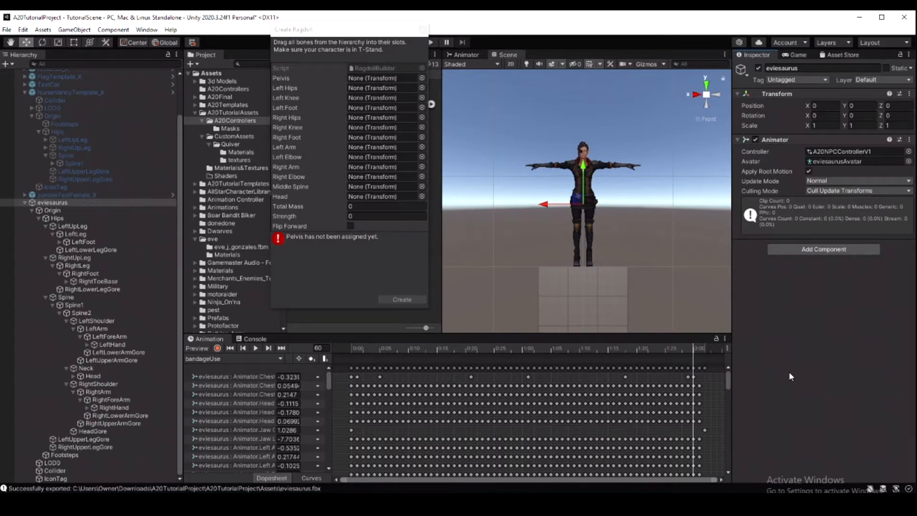
# - Set the ragdoll's total mass to 80
pyautogui.click(377, 206)
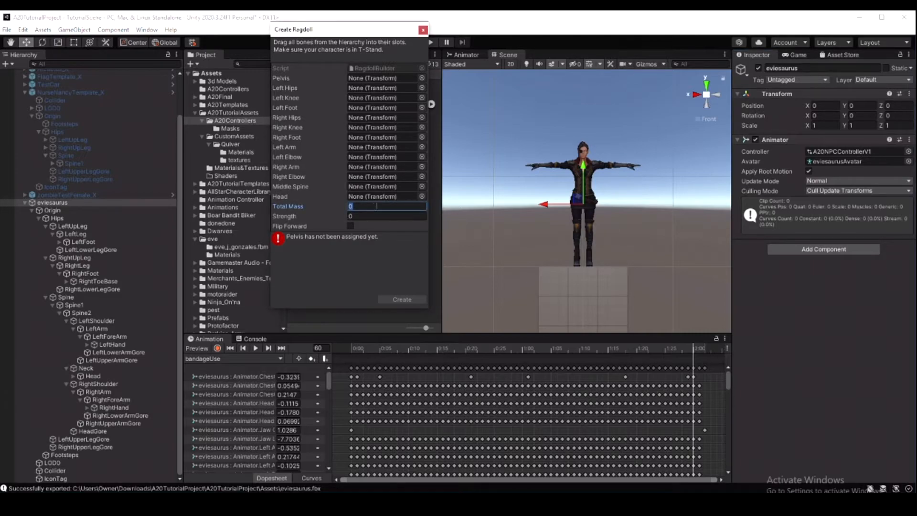
pyautogui.write('80')
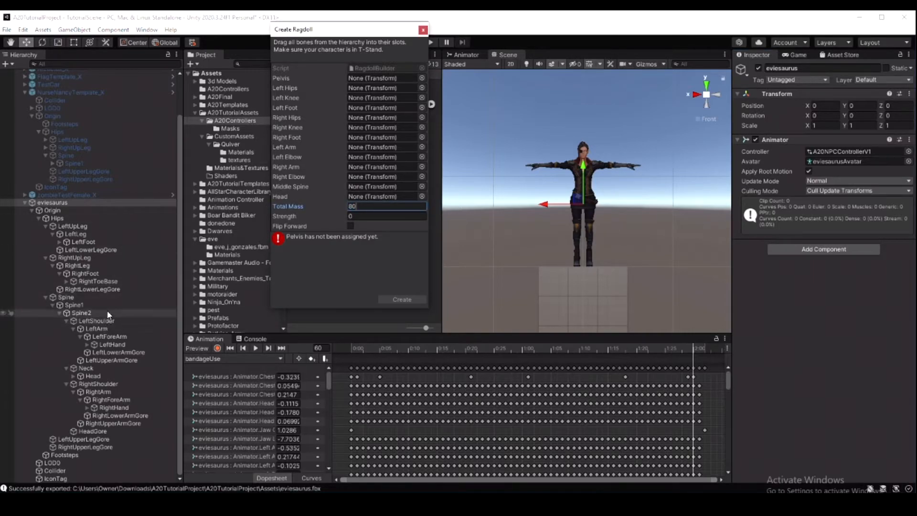
pyautogui.write('++++++++++++++++++++++++')
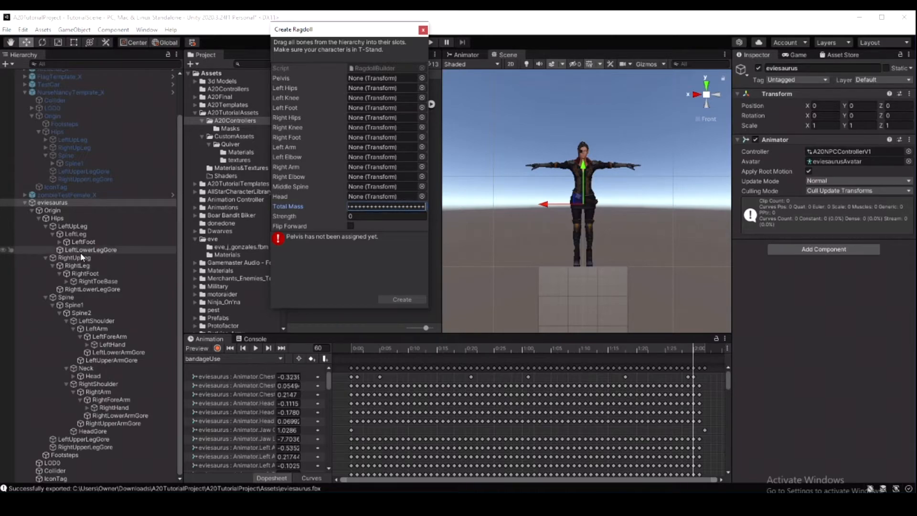
pyautogui.click(760, 316)
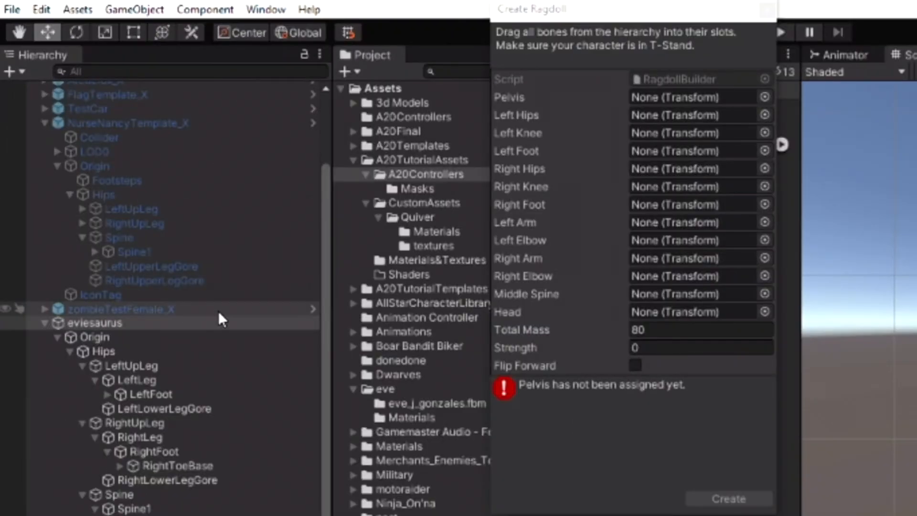
# - Assign Hips as the ragdoll's Pelvis, and LeftUpLeg, LeftLeg and LeftFoot as its Left Hips, Left Knee and Left Foot
pyautogui.moveTo(103, 351); pyautogui.dragTo(665, 102)
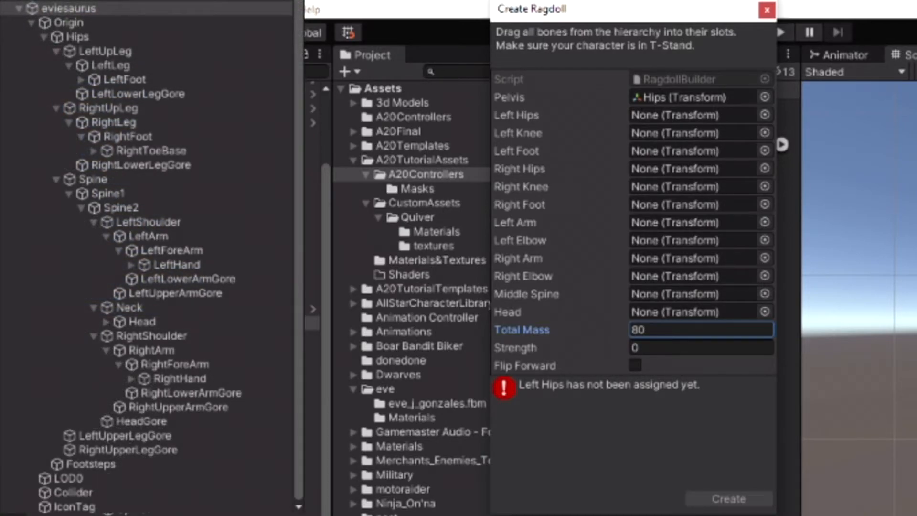
pyautogui.moveTo(173, 49); pyautogui.dragTo(681, 119)
pyautogui.moveTo(179, 63); pyautogui.dragTo(681, 133)
pyautogui.moveTo(220, 79); pyautogui.dragTo(682, 151)
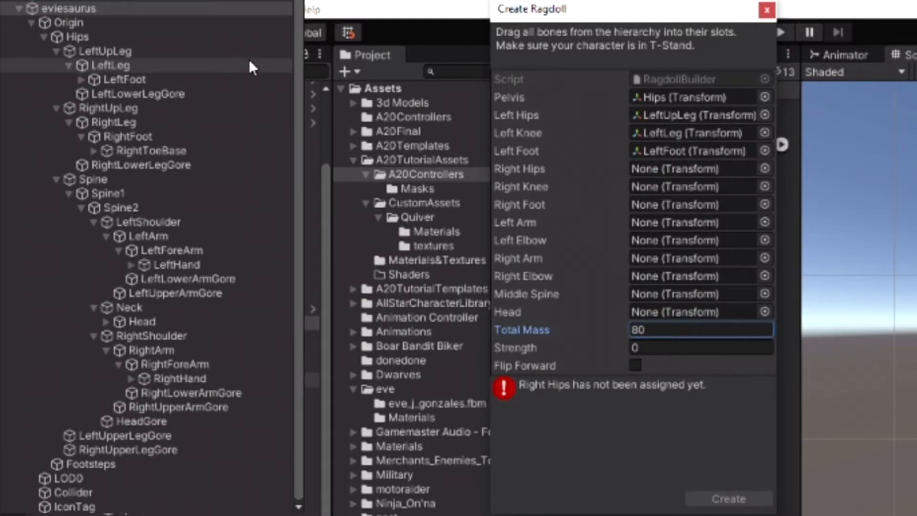
# - Assign RightUpLeg, RightLeg and RightFoot as the ragdoll's Right Hips, Right Knee and Right Foot
pyautogui.moveTo(191, 108); pyautogui.dragTo(664, 171)
pyautogui.moveTo(206, 122); pyautogui.dragTo(656, 188)
pyautogui.moveTo(212, 135); pyautogui.dragTo(700, 204)
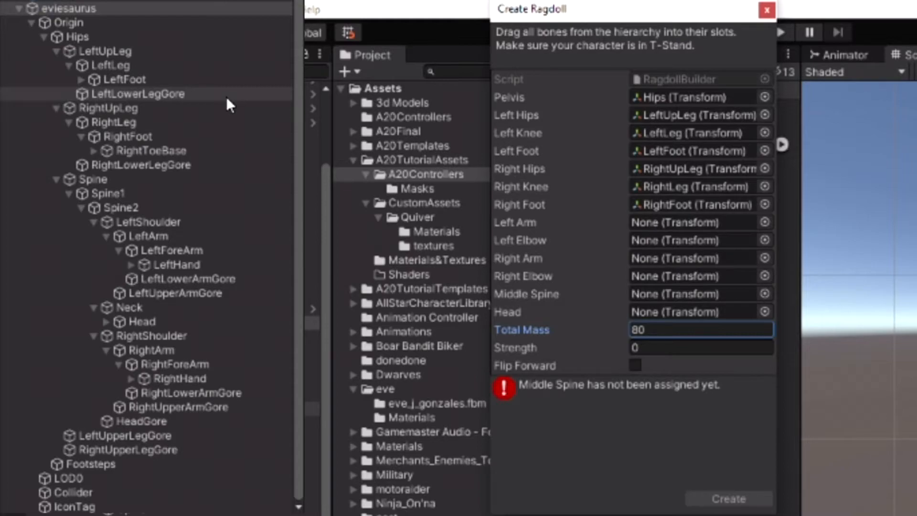
# - Assign LeftArm and LeftForeArm as the ragdoll's Left Arm and Left Elbow, and RightArm and RightForeArm as its Right Arm and Right Elbow
pyautogui.moveTo(184, 235); pyautogui.dragTo(668, 223)
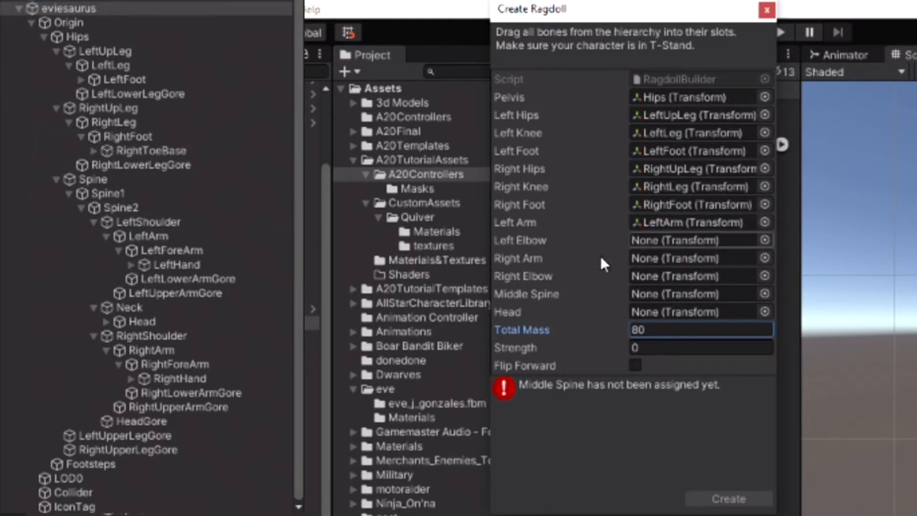
pyautogui.moveTo(172, 250); pyautogui.dragTo(678, 243)
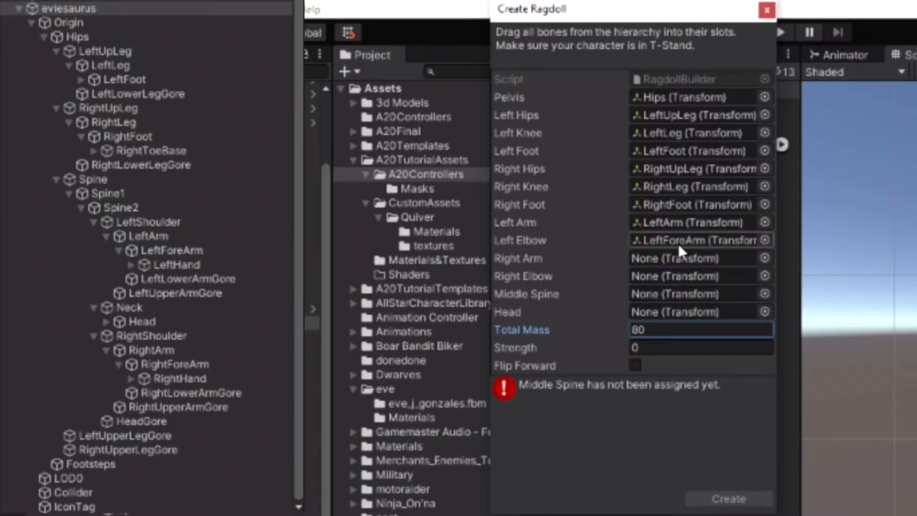
pyautogui.moveTo(194, 348); pyautogui.dragTo(667, 258)
pyautogui.moveTo(242, 365); pyautogui.dragTo(684, 271)
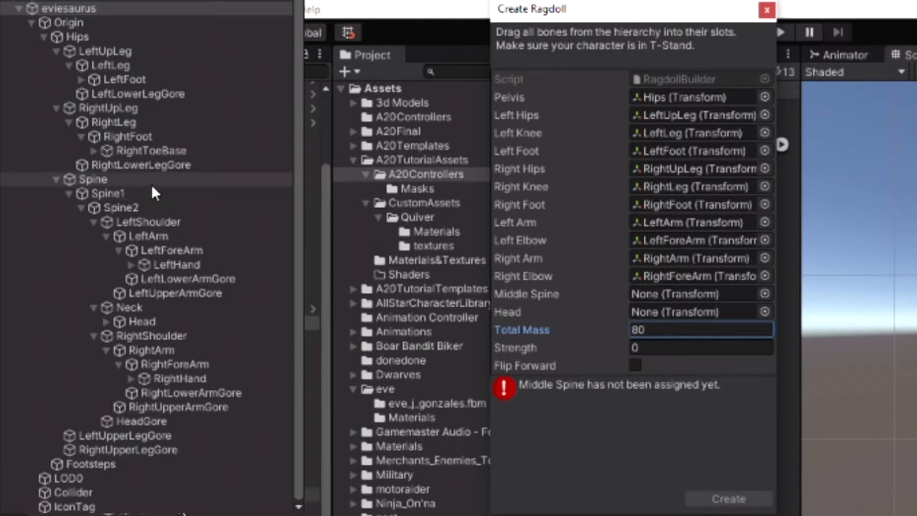
# - Assign Spine1 as the ragdoll's Middle Spine and Head as its Head, and create the ragdoll
pyautogui.click(139, 193)
pyautogui.moveTo(140, 196); pyautogui.dragTo(700, 292)
pyautogui.moveTo(177, 320); pyautogui.dragTo(707, 311)
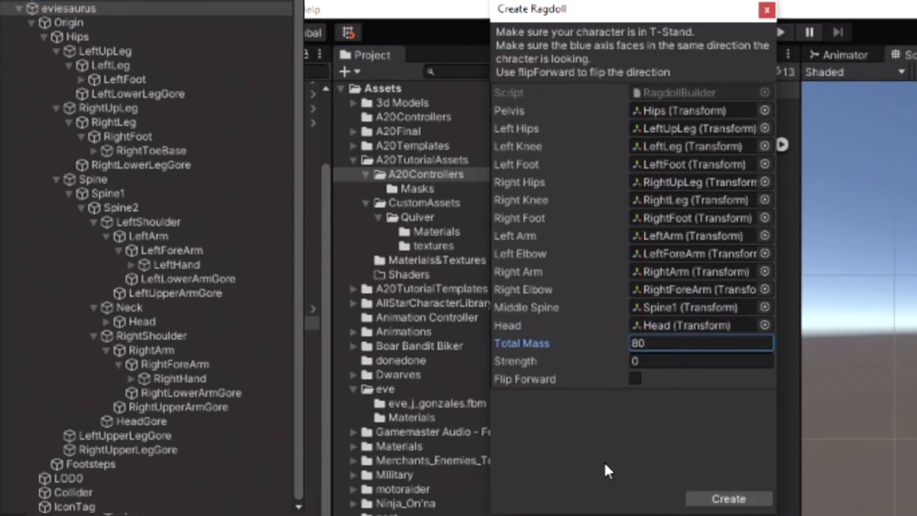
pyautogui.click(705, 498)
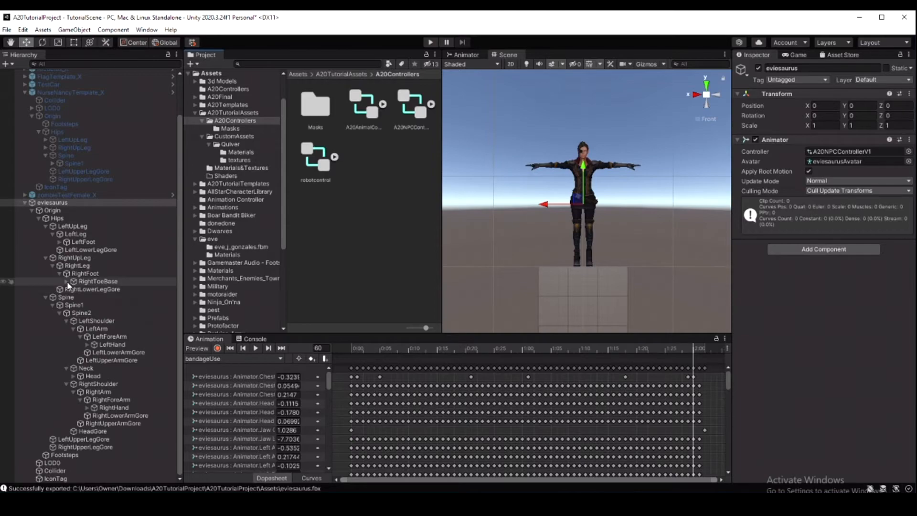
# - Edit the Hips box collider's bounding volume, widening it on one side to an X size of about 0.249
pyautogui.click(95, 219)
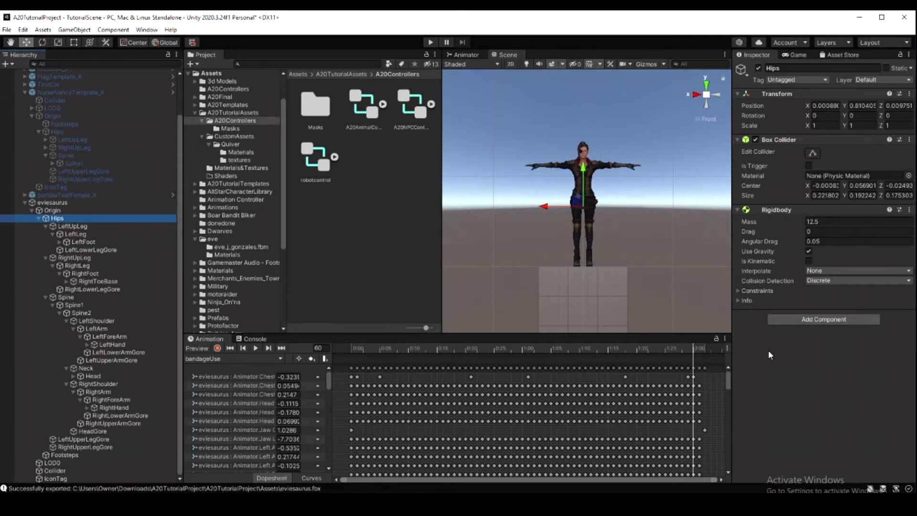
pyautogui.click(813, 153)
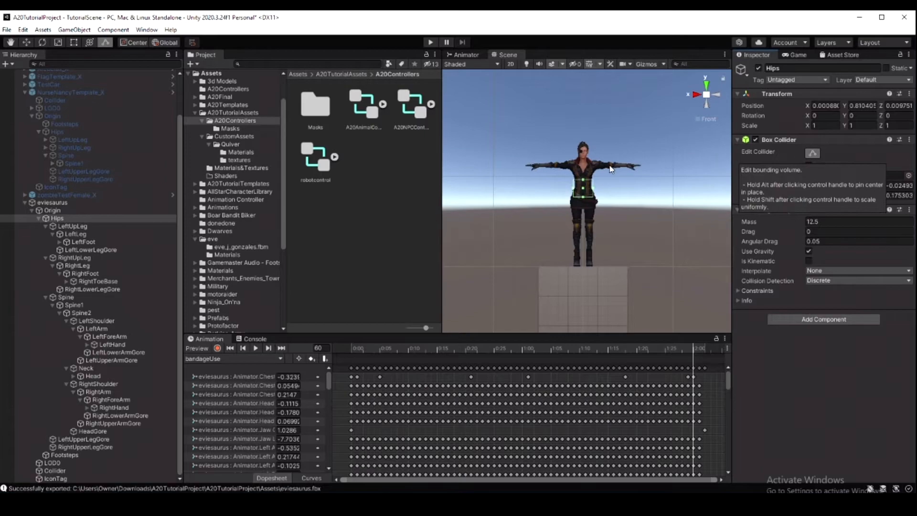
pyautogui.moveTo(593, 190); pyautogui.dragTo(594, 198)
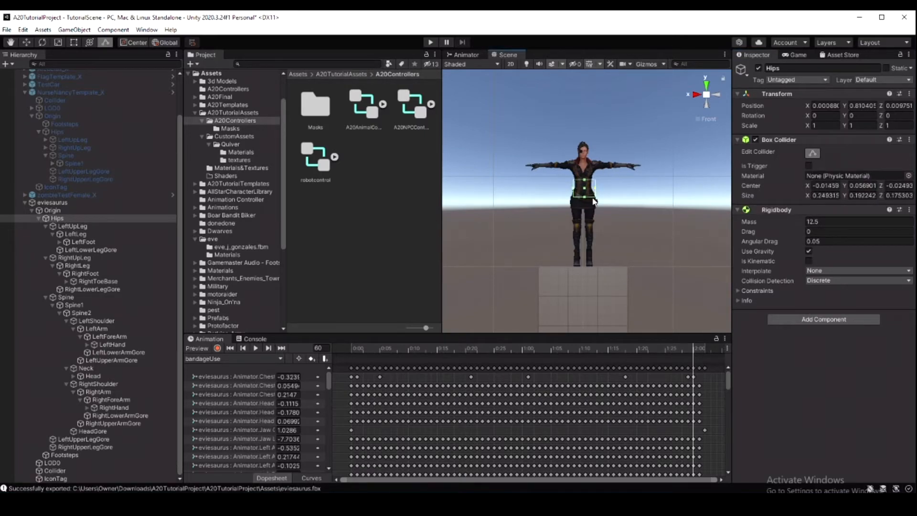
# - Enlarge the Hips box collider to fit the pelvis, to about 0.282 wide in X and 0.208 deep in Z
pyautogui.moveTo(573, 191); pyautogui.dragTo(571, 192)
pyautogui.click(716, 94)
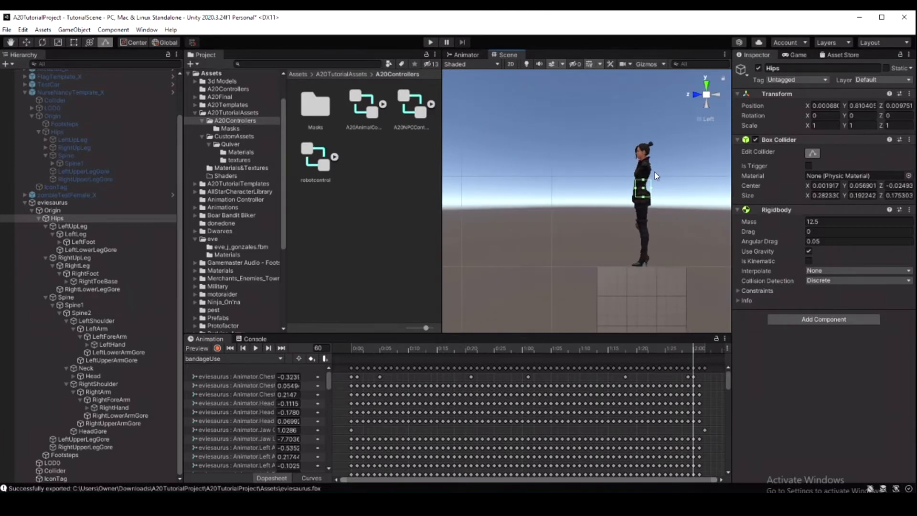
pyautogui.moveTo(636, 192); pyautogui.dragTo(634, 191)
pyautogui.click(714, 96)
pyautogui.click(714, 96)
pyautogui.click(714, 96)
pyautogui.click(714, 96)
pyautogui.click(697, 94)
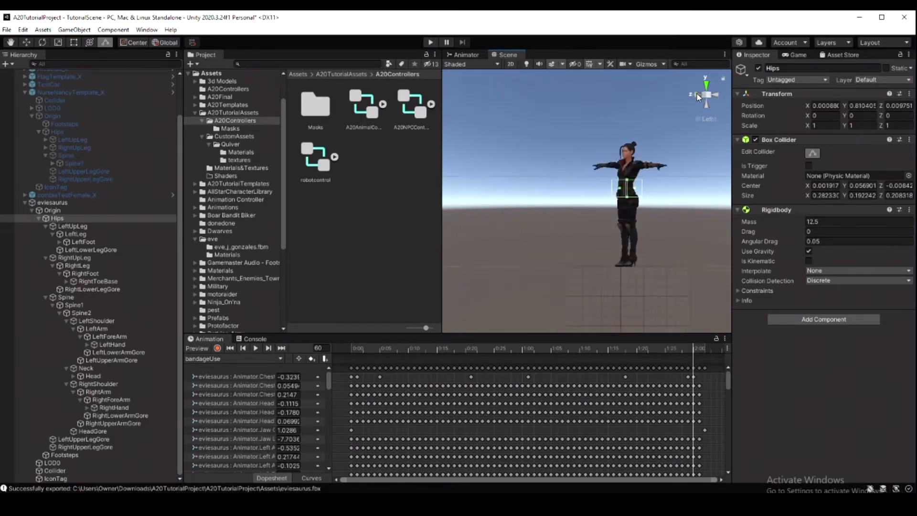
# - Extend the Spine1 box collider up over the chest to about 0.214 in Y and forward to about 0.199 in Z
pyautogui.click(93, 305)
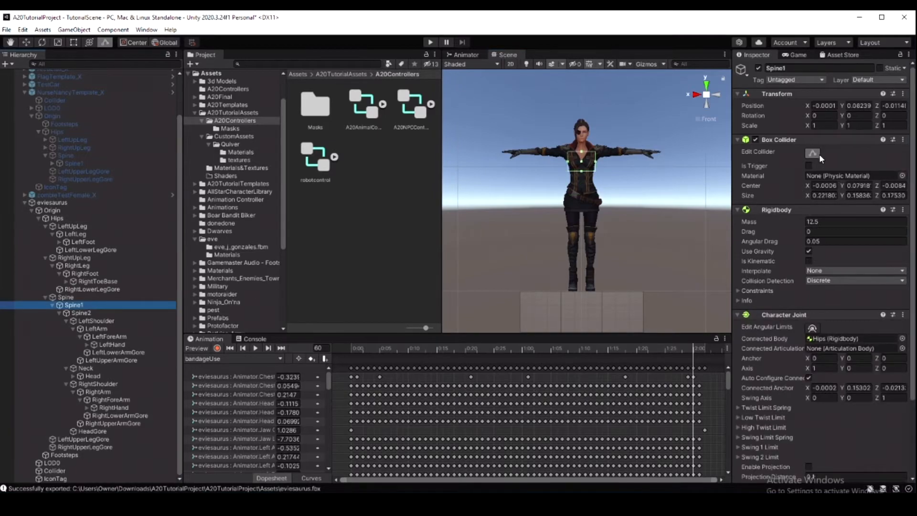
pyautogui.moveTo(578, 153); pyautogui.dragTo(575, 147)
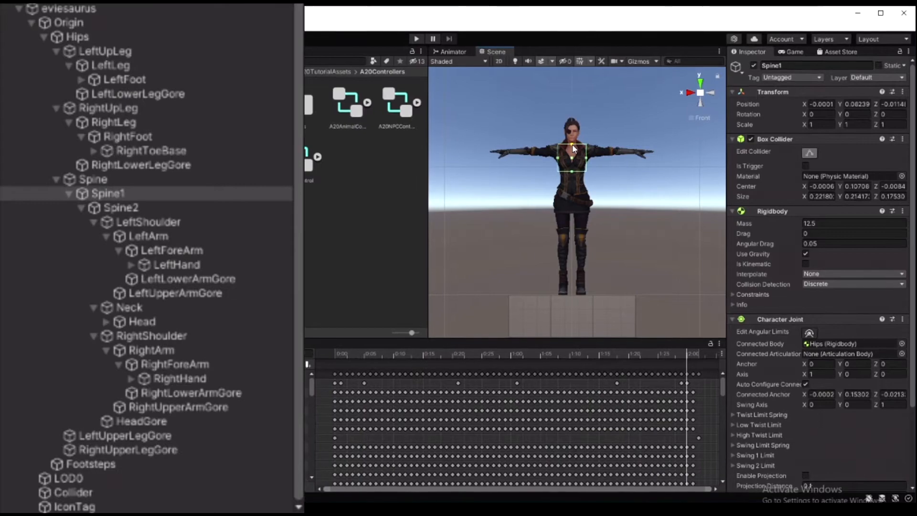
pyautogui.click(712, 94)
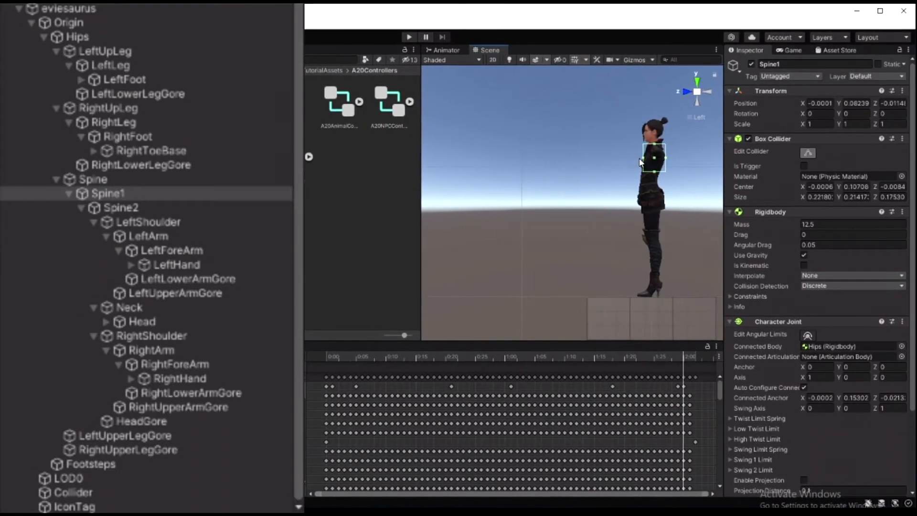
pyautogui.moveTo(643, 158); pyautogui.dragTo(635, 160)
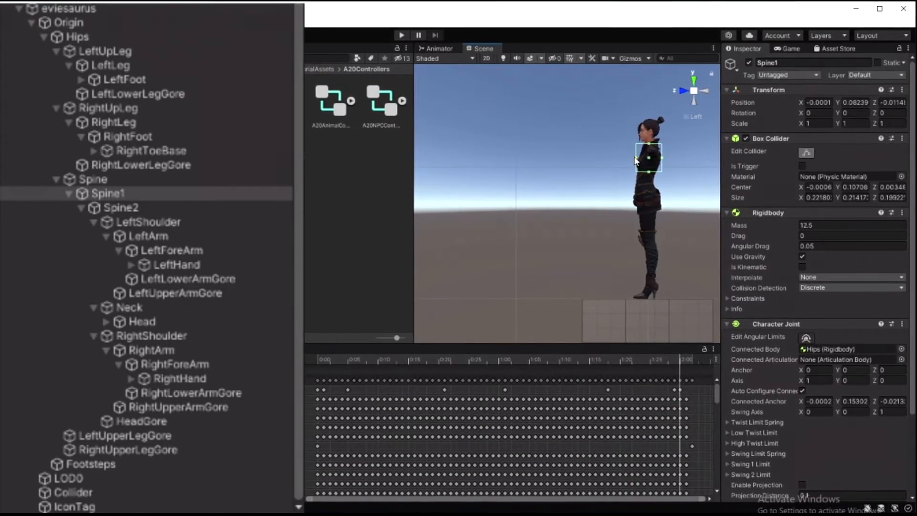
pyautogui.click(704, 91)
pyautogui.click(703, 90)
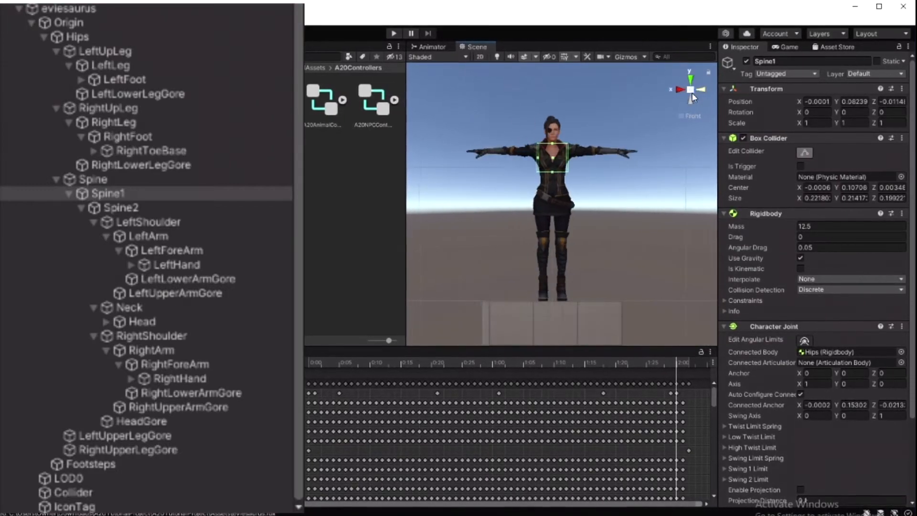
# - Enlarge and recentre the Head sphere collider around the whole head, with a radius of about 0.097
pyautogui.click(172, 323)
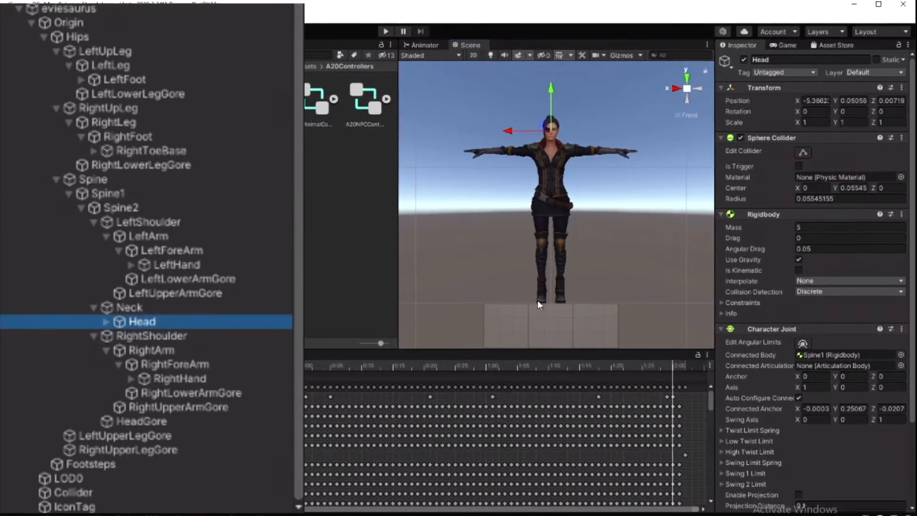
pyautogui.click(805, 153)
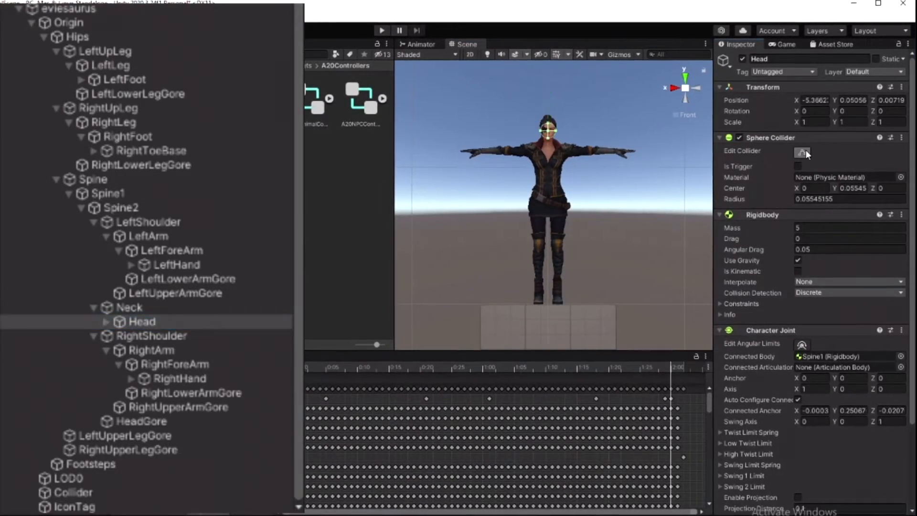
pyautogui.click(697, 87)
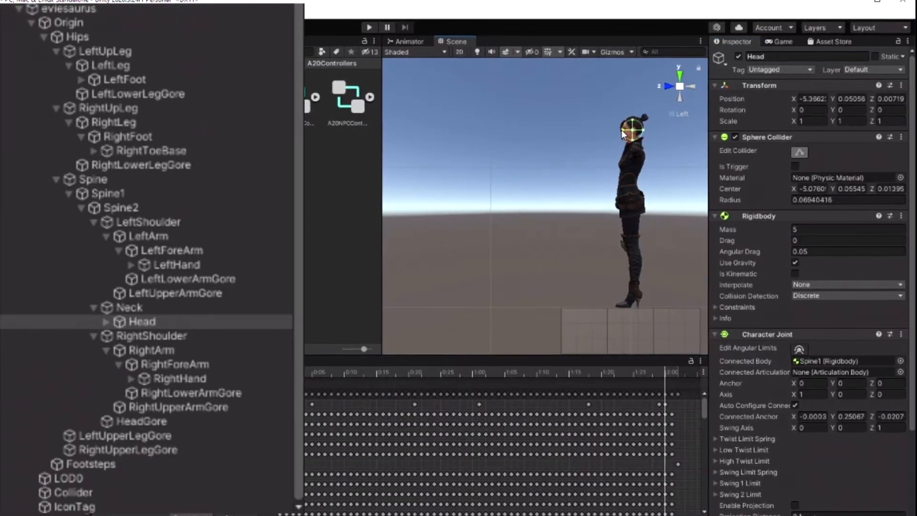
pyautogui.moveTo(619, 130)
pyautogui.mouseDown()
pyautogui.moveTo(631, 125)
pyautogui.moveTo(624, 113)
pyautogui.moveTo(616, 142)
pyautogui.mouseUp()
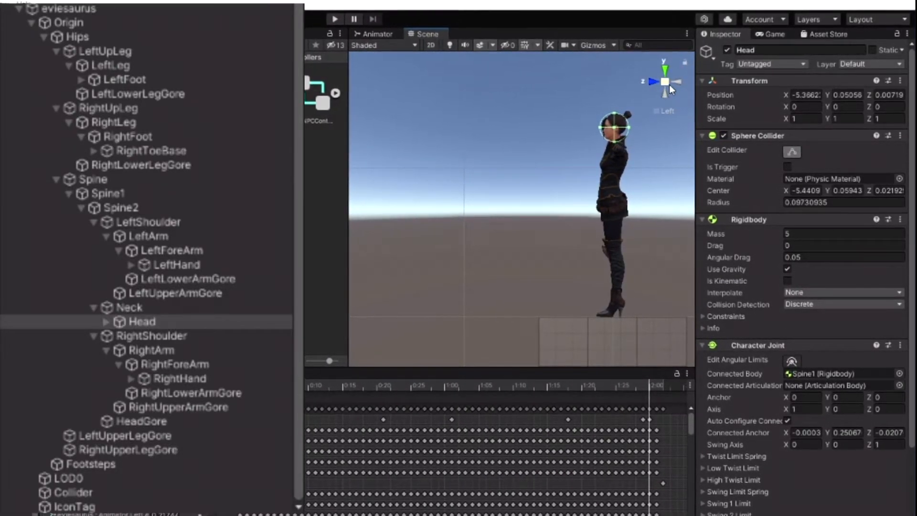
pyautogui.click(673, 82)
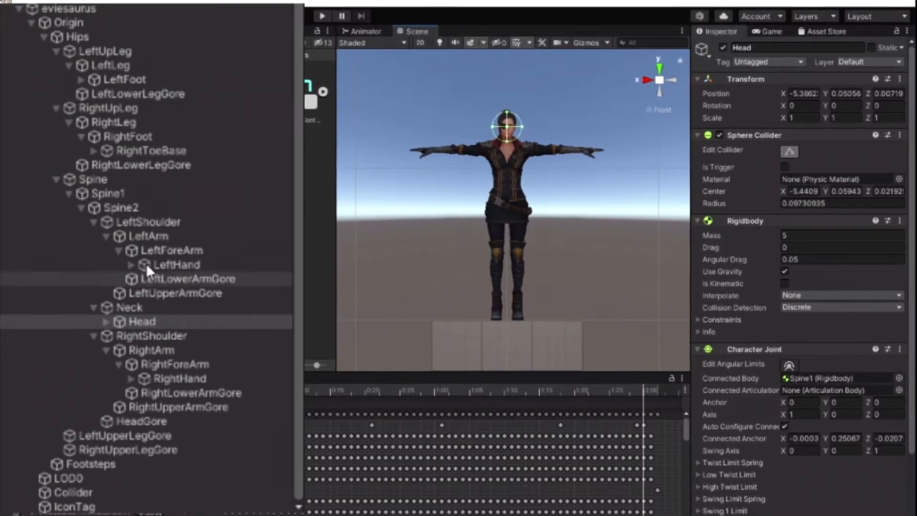
# - Narrow the LeftUpLeg capsule collider to fit the left thigh, with a radius of about 0.065
pyautogui.click(143, 52)
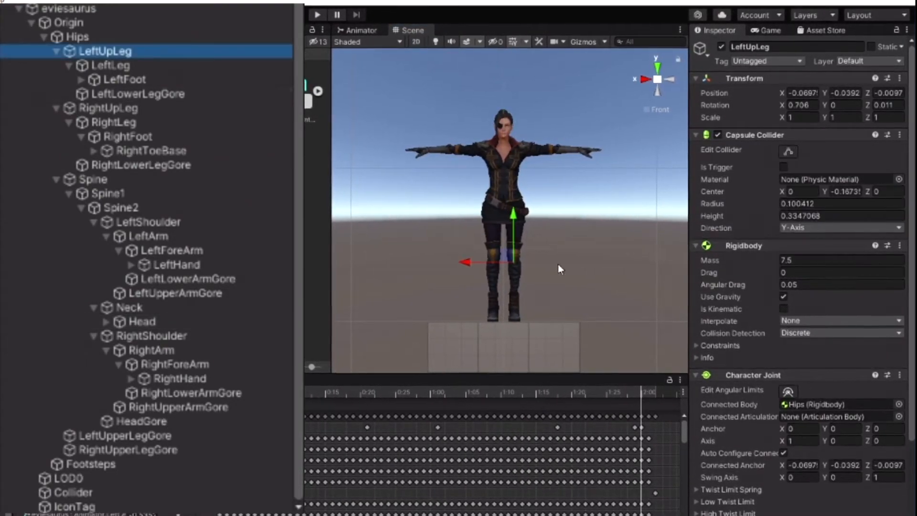
pyautogui.click(788, 152)
pyautogui.moveTo(494, 231); pyautogui.dragTo(507, 233)
pyautogui.click(658, 78)
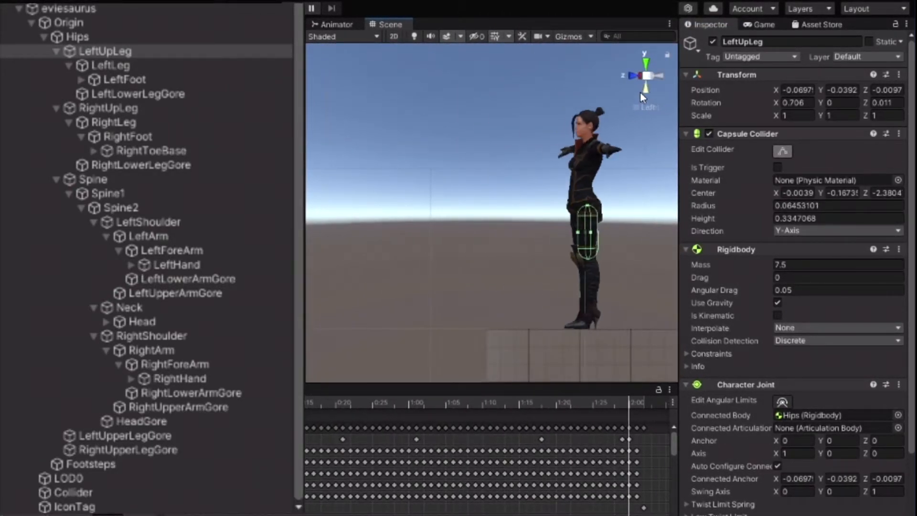
pyautogui.click(662, 78)
pyautogui.click(663, 80)
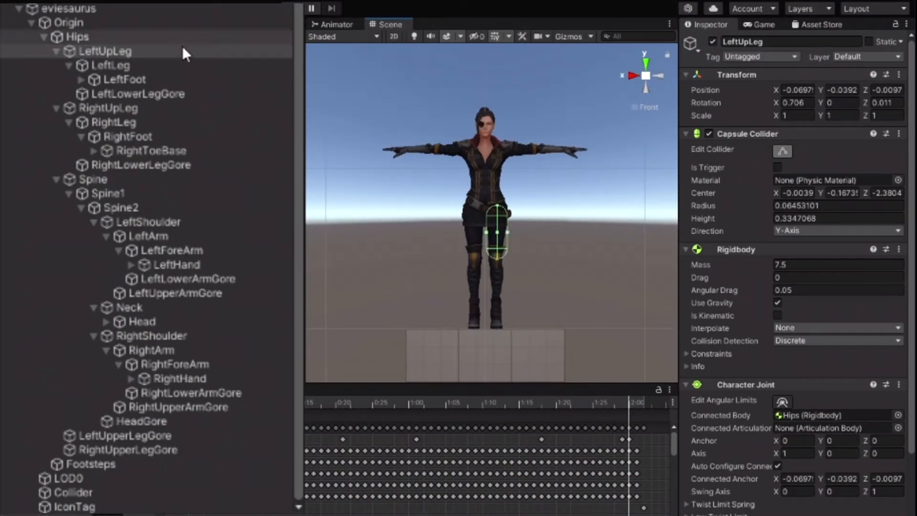
# - Fit the LeftLeg capsule collider to the left lower leg, with a radius of about 0.050 and a height of about 0.388
pyautogui.click(114, 65)
pyautogui.moveTo(496, 327); pyautogui.dragTo(505, 289)
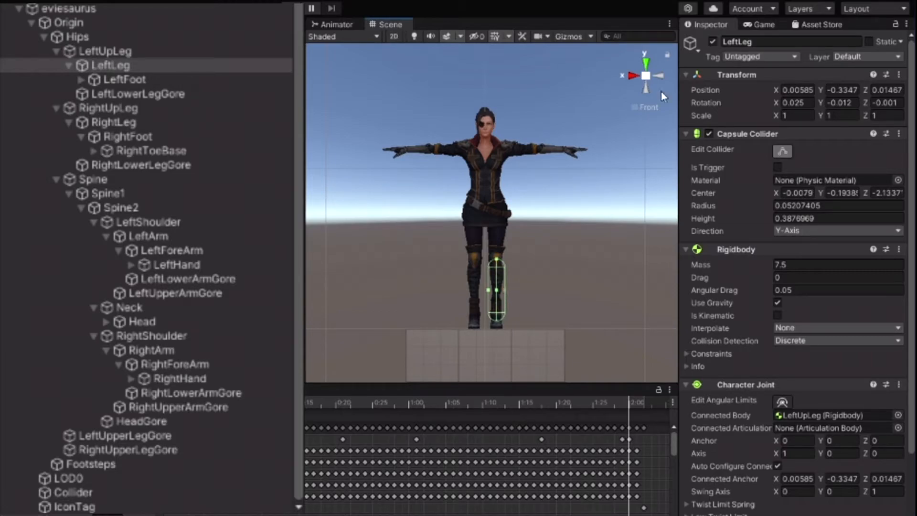
pyautogui.click(659, 77)
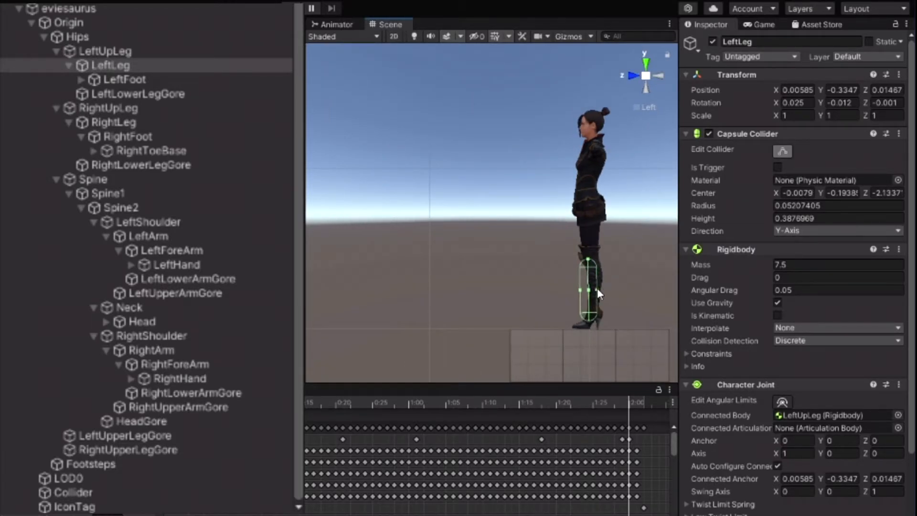
pyautogui.moveTo(598, 290); pyautogui.dragTo(587, 294)
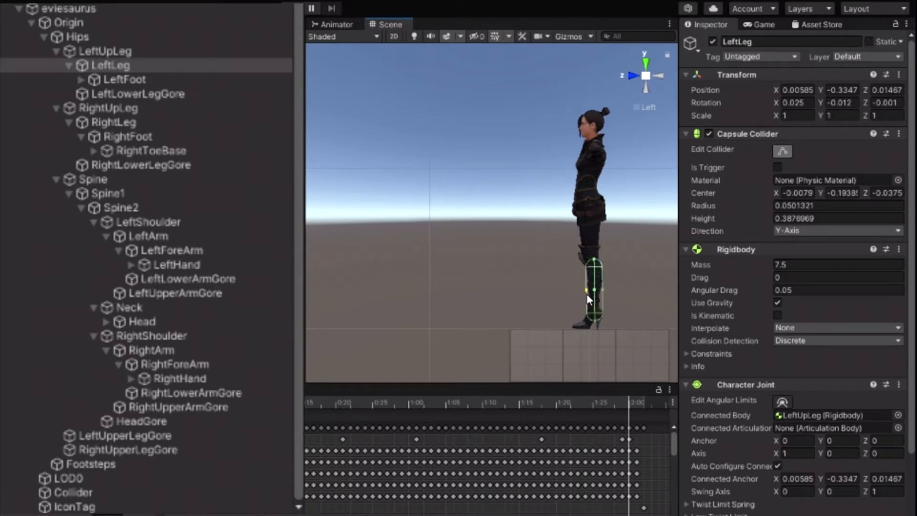
pyautogui.click(658, 76)
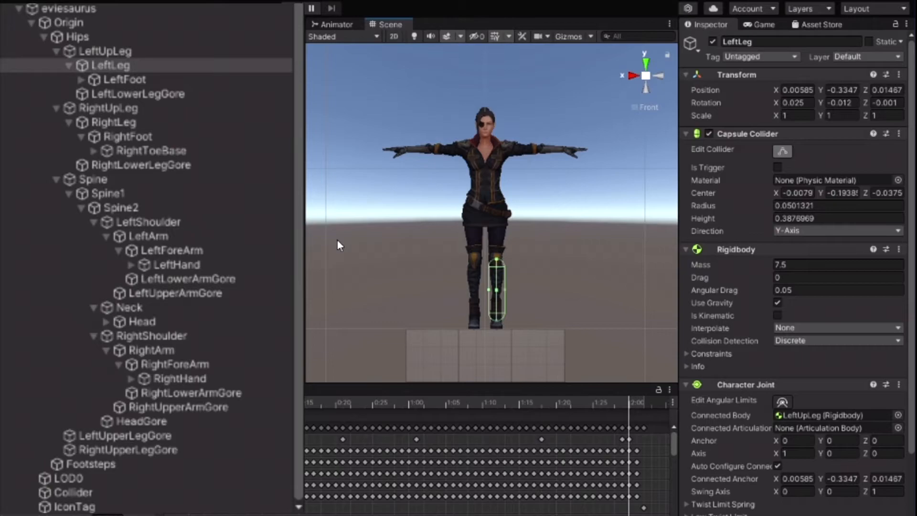
# - Narrow the RightUpLeg capsule collider to fit the right thigh, with a radius of about 0.065
pyautogui.click(144, 110)
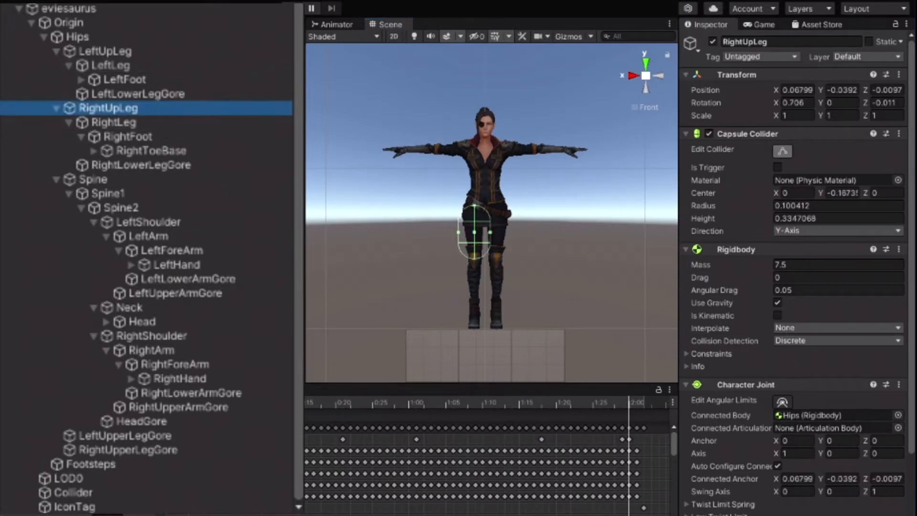
pyautogui.moveTo(456, 234); pyautogui.dragTo(483, 233)
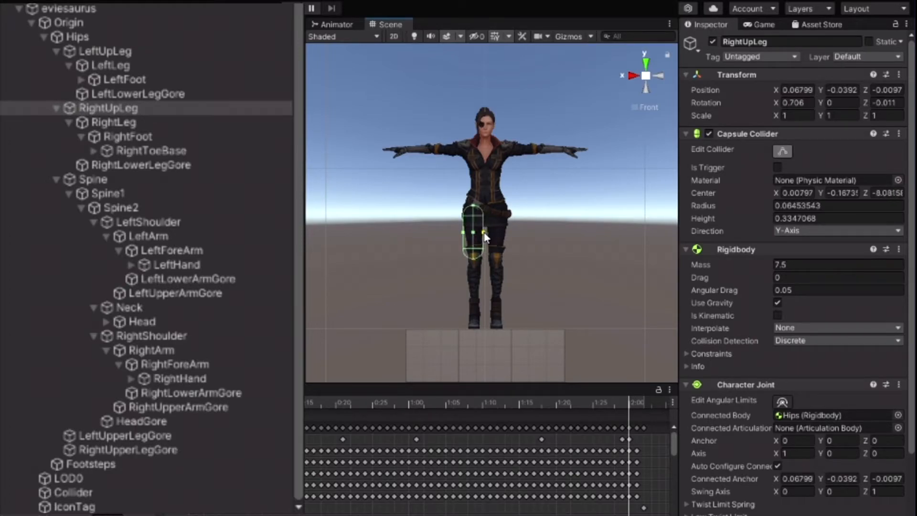
pyautogui.click(657, 75)
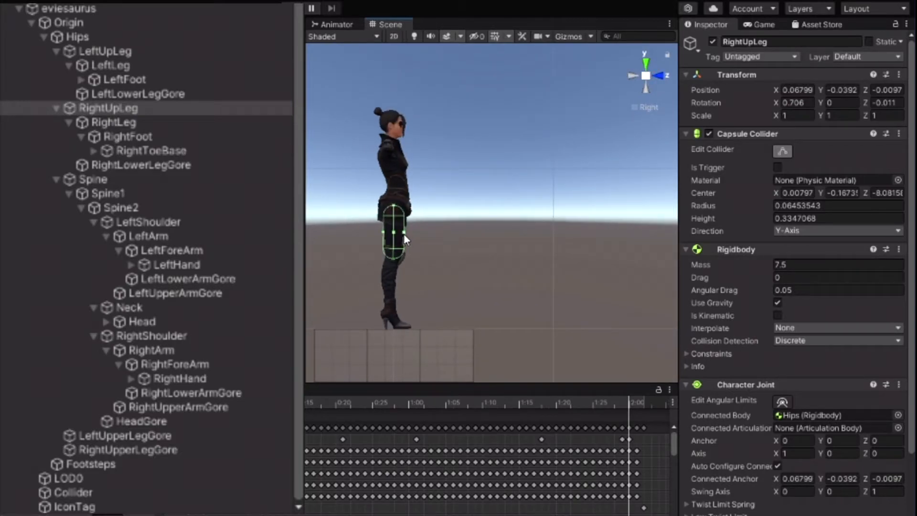
# - Fit the RightLeg capsule collider to the right lower leg, with a radius of about 0.054 and a height of about 0.396
pyautogui.click(156, 122)
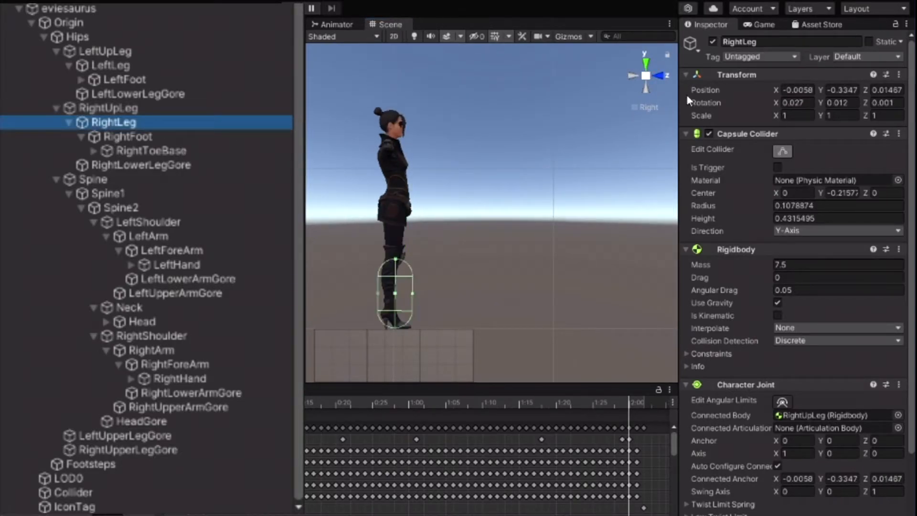
pyautogui.click(661, 76)
pyautogui.moveTo(460, 293); pyautogui.dragTo(483, 291)
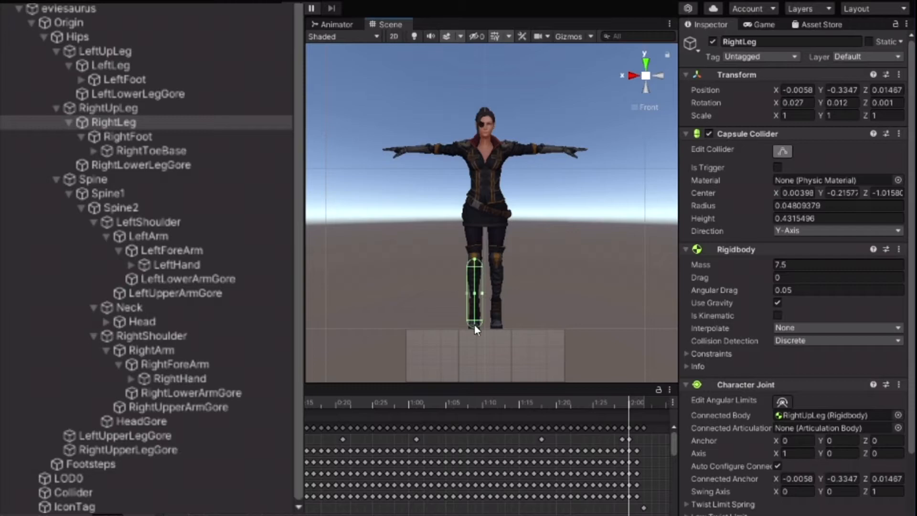
pyautogui.moveTo(475, 330); pyautogui.dragTo(493, 290)
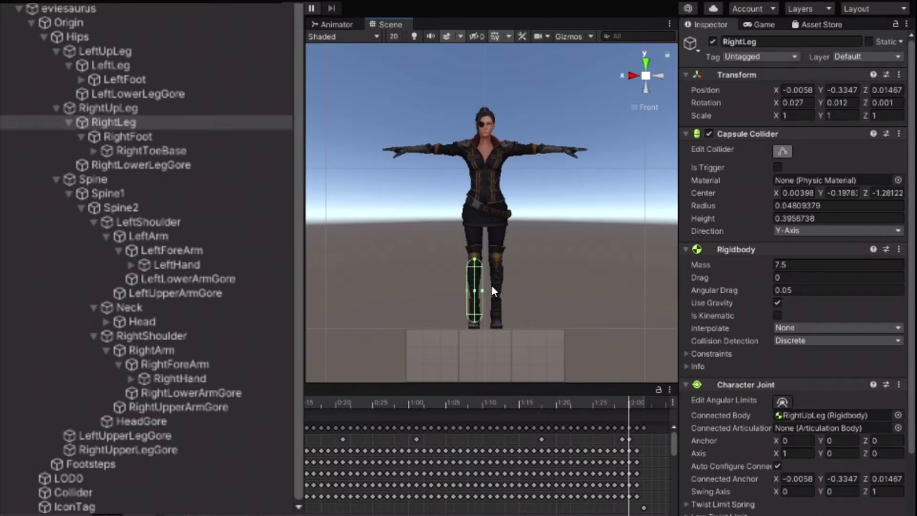
pyautogui.click(661, 74)
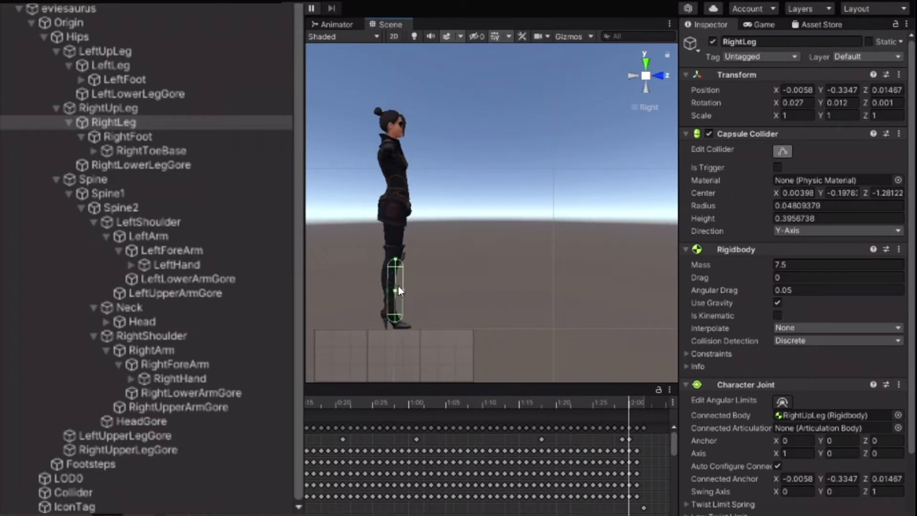
pyautogui.moveTo(389, 288)
pyautogui.mouseDown()
pyautogui.moveTo(381, 288)
pyautogui.moveTo(398, 288)
pyautogui.mouseUp()
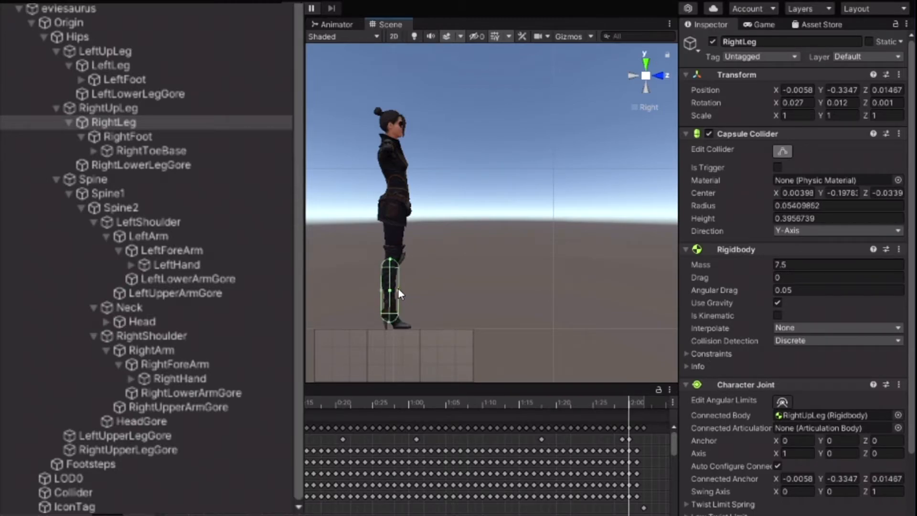
pyautogui.click(661, 74)
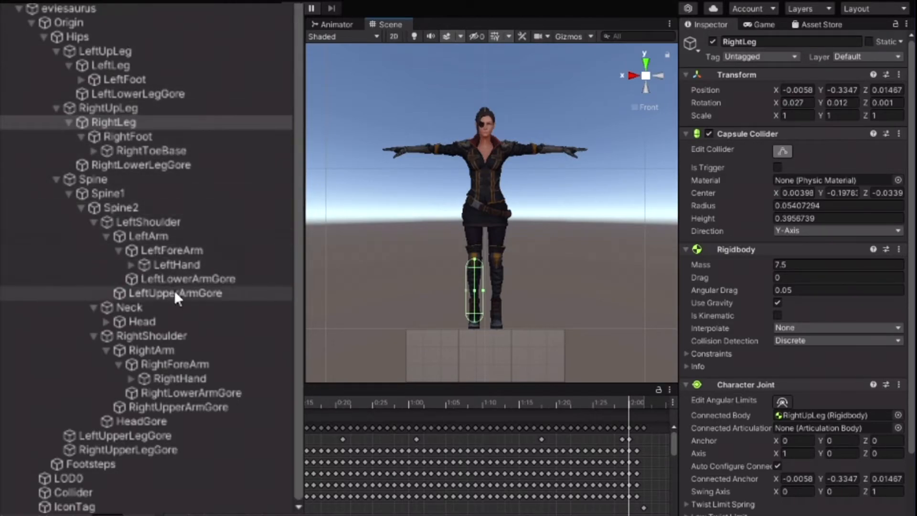
# - Inspect how the LeftArm capsule collider fits the left upper arm from the front and back
pyautogui.click(186, 237)
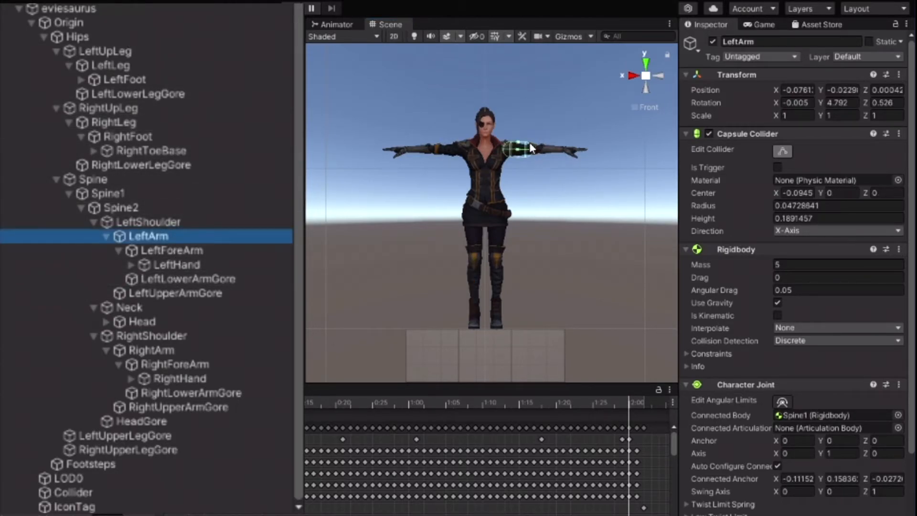
pyautogui.click(663, 77)
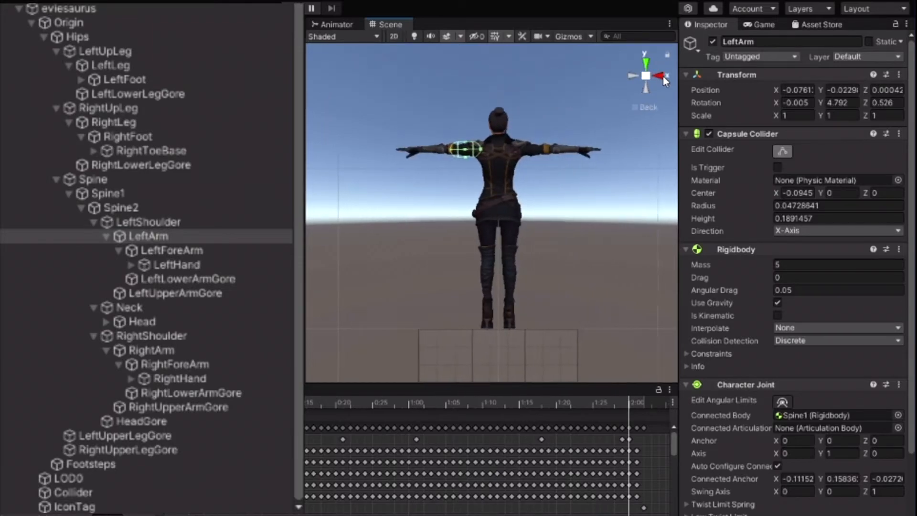
pyautogui.click(663, 76)
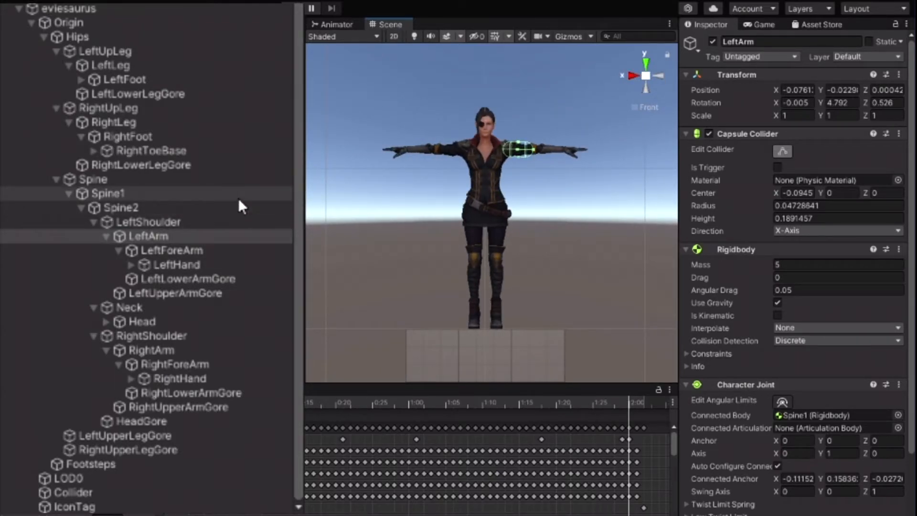
# - Shorten the LeftForeArm capsule collider to about 0.217 and slim its radius to about 0.040 to fit the left forearm
pyautogui.click(223, 251)
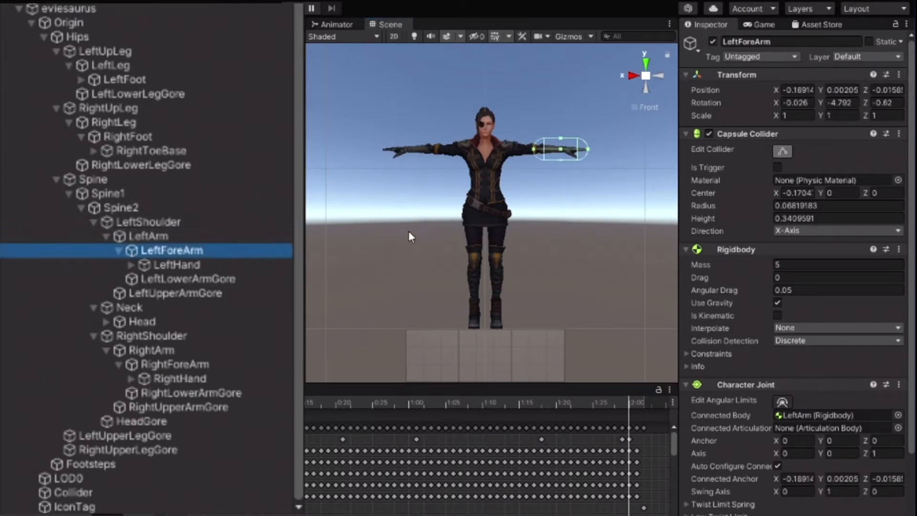
pyautogui.moveTo(588, 149); pyautogui.dragTo(570, 155)
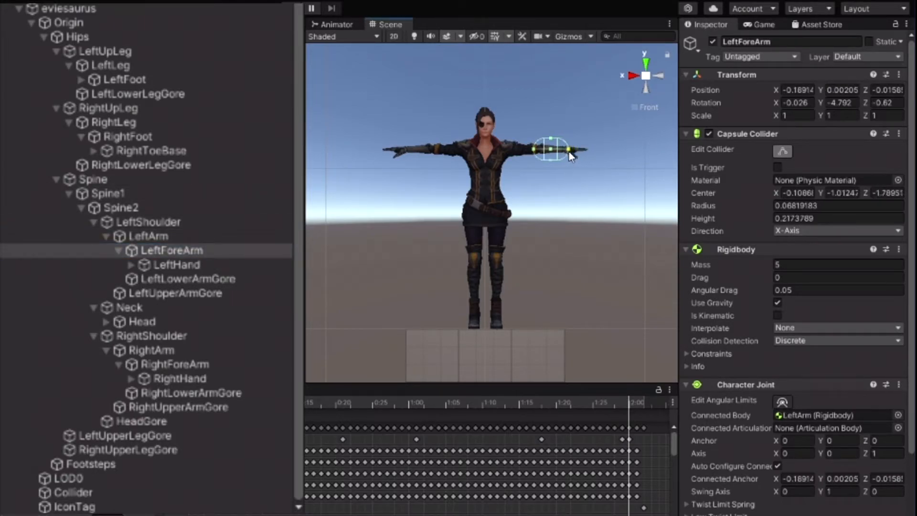
pyautogui.moveTo(551, 141); pyautogui.dragTo(552, 154)
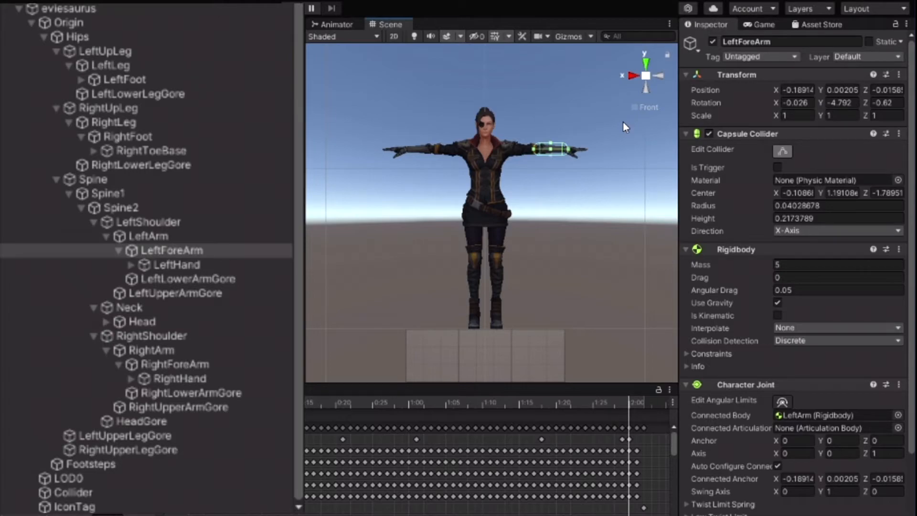
pyautogui.click(660, 77)
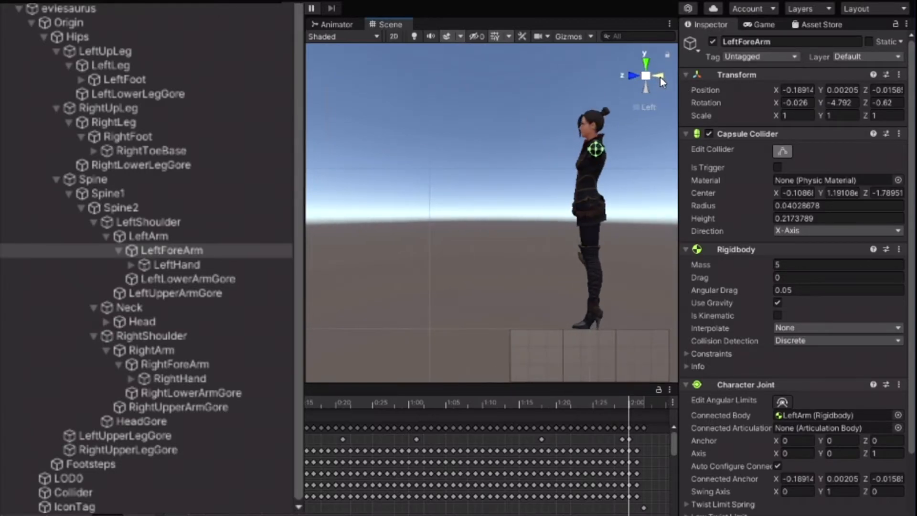
# - Inspect how the RightArm capsule collider fits the right upper arm from different sides
pyautogui.click(661, 77)
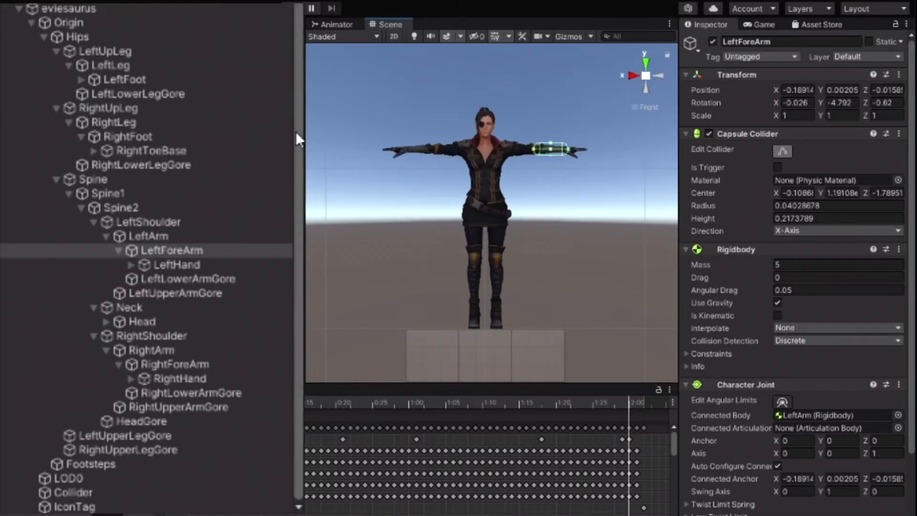
pyautogui.click(217, 350)
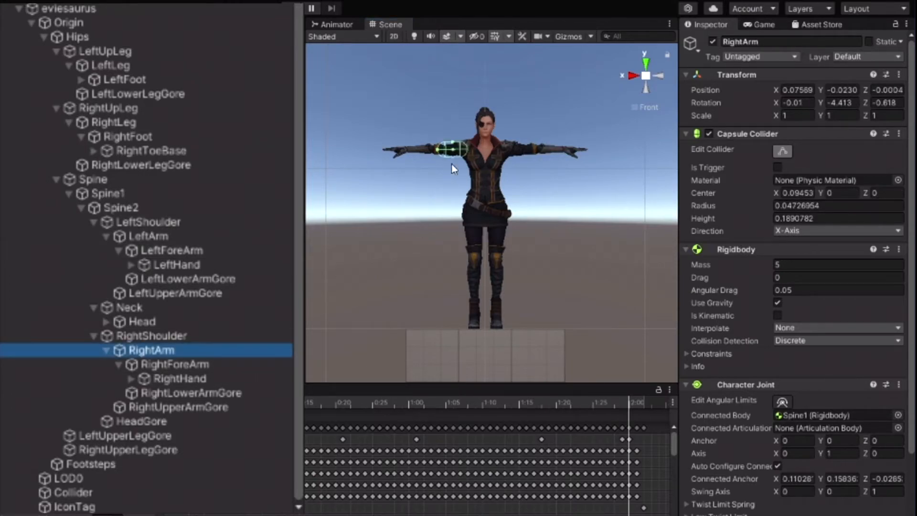
pyautogui.click(664, 77)
pyautogui.click(664, 76)
# - Shorten the RightForeArm capsule collider to about 0.224 and slim its radius to about 0.036 to fit the right forearm
pyautogui.click(186, 364)
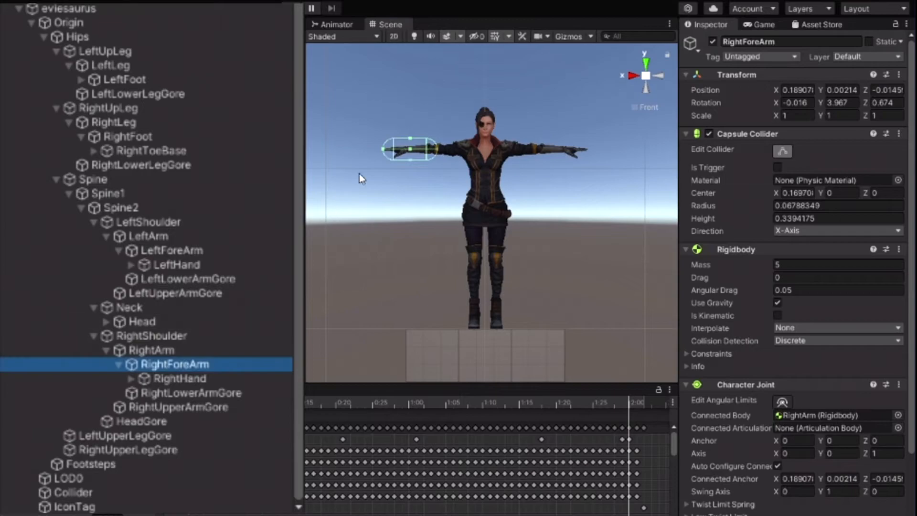
pyautogui.moveTo(383, 148); pyautogui.dragTo(418, 155)
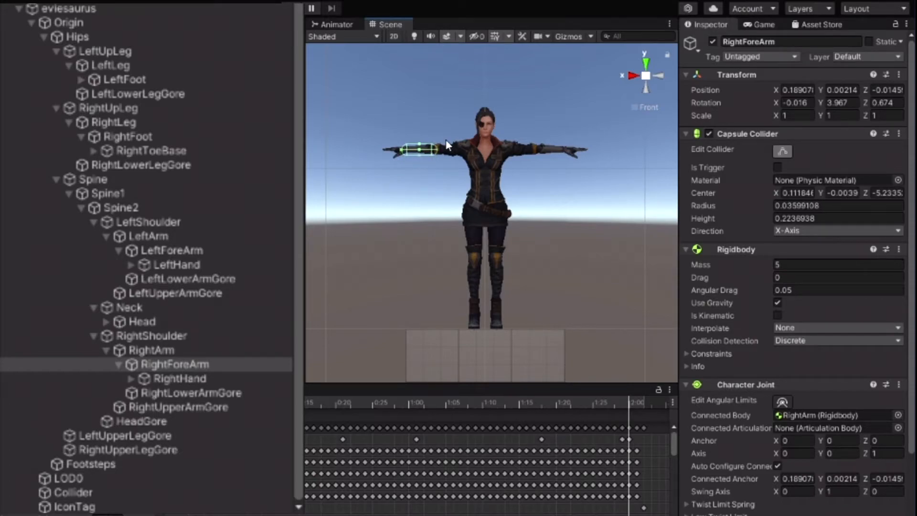
pyautogui.click(660, 75)
pyautogui.click(660, 75)
pyautogui.click(660, 76)
pyautogui.click(660, 76)
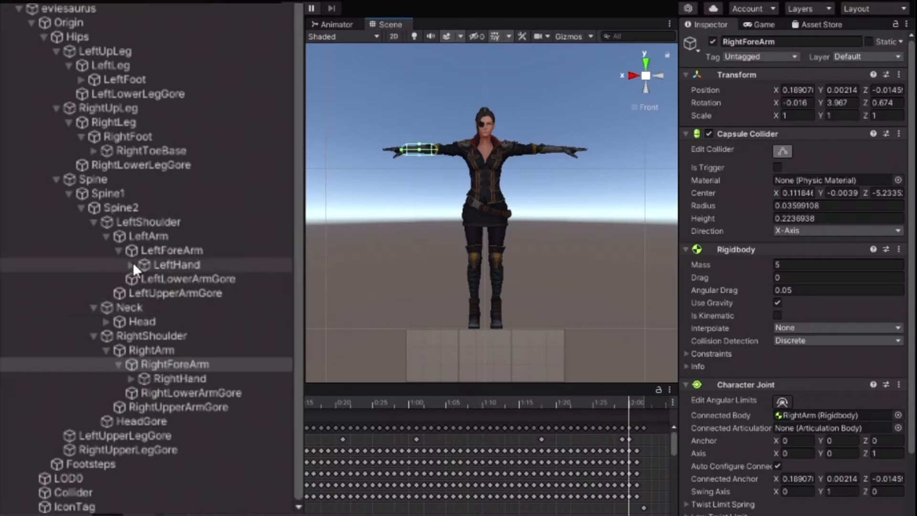
# - With Origin selected, display the scene gizmos, inspect all body colliders together from different sides, and hide the gizmos again
pyautogui.click(139, 22)
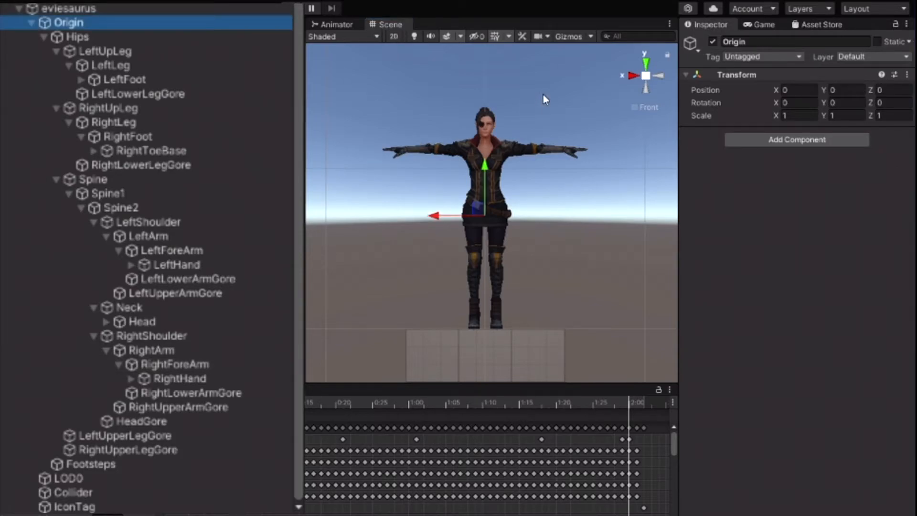
pyautogui.click(572, 38)
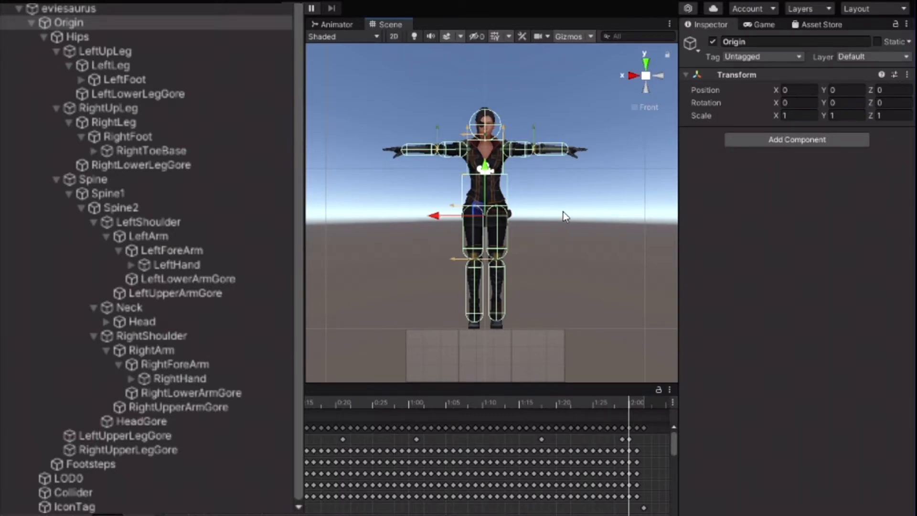
pyautogui.click(658, 76)
pyautogui.click(658, 77)
pyautogui.click(658, 76)
pyautogui.click(583, 36)
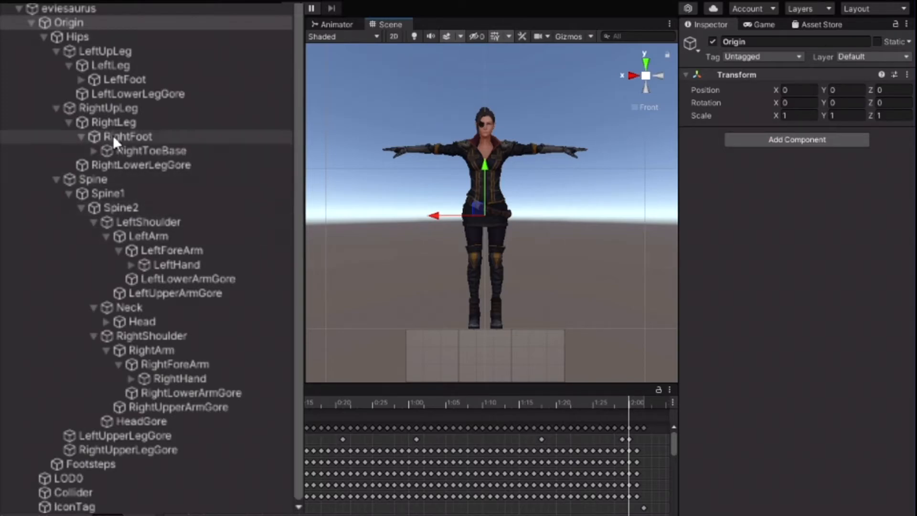
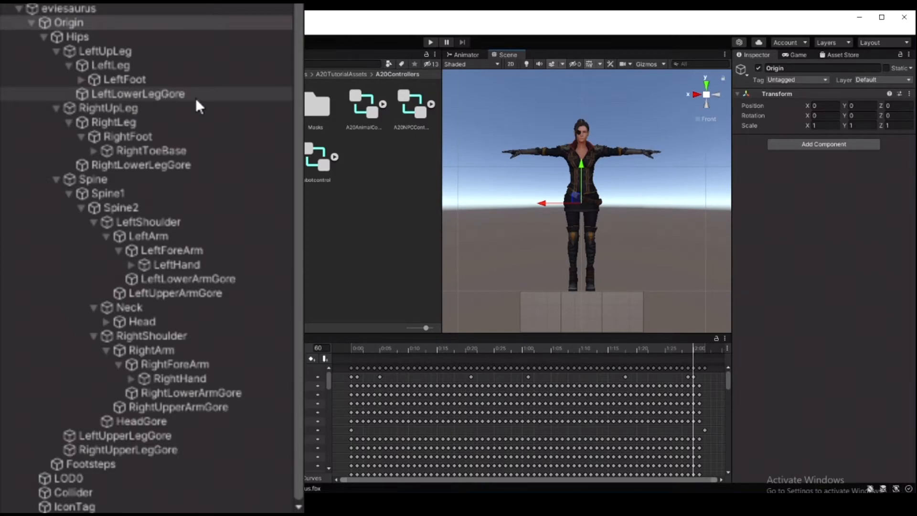
# - Assign the E_BP_BipedRoot tag to the Origin object
pyautogui.rightClick(90, 22)
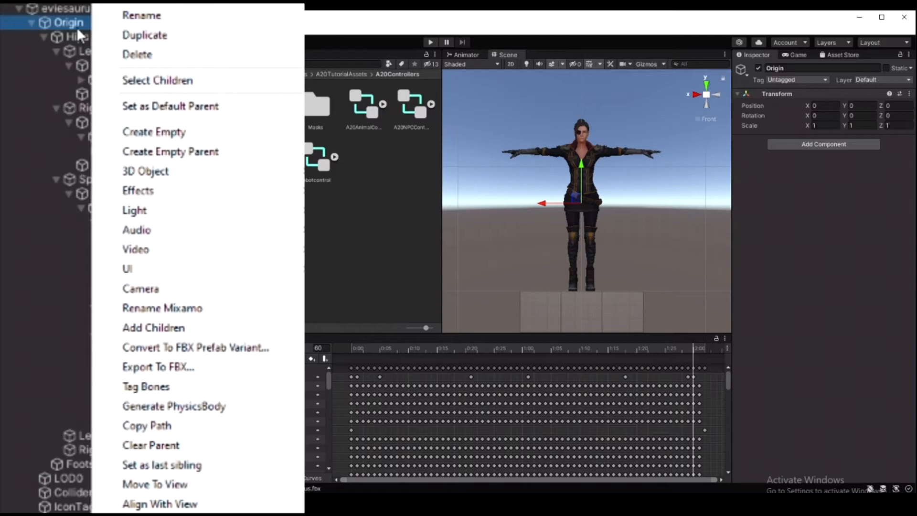
pyautogui.click(63, 38)
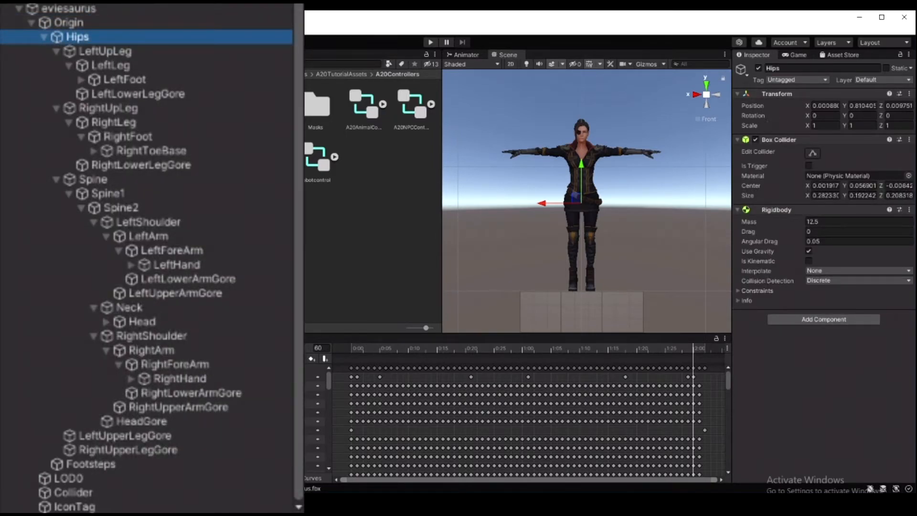
pyautogui.click(134, 22)
pyautogui.click(821, 79)
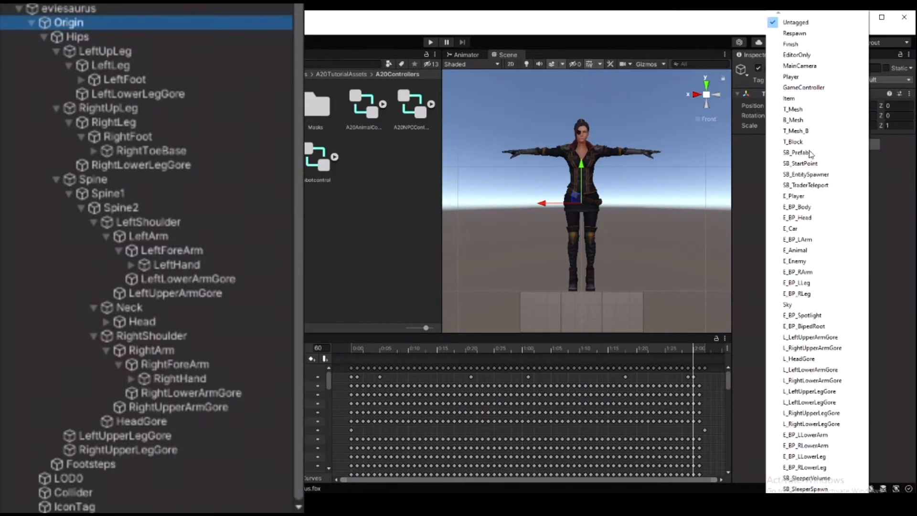
pyautogui.click(812, 327)
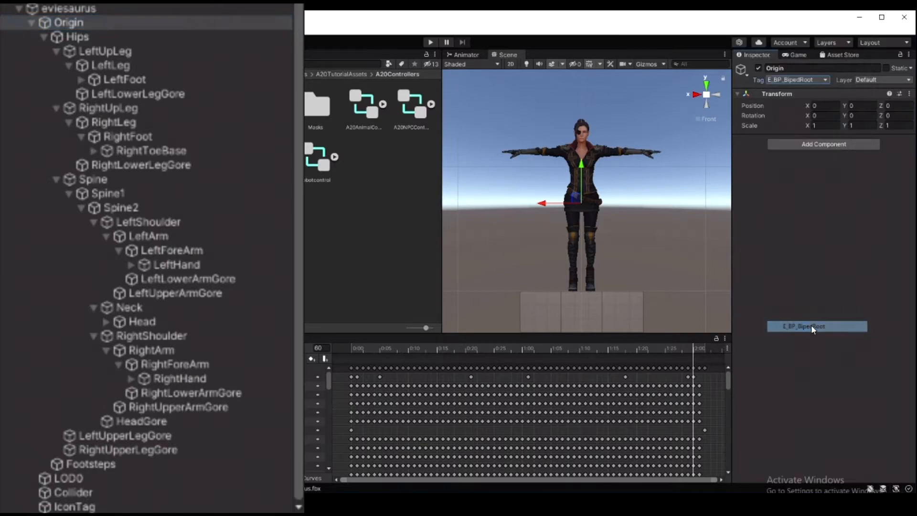
# - Assign the E_BP_Body tag to both the Hips and Spine1 bones
pyautogui.click(127, 37)
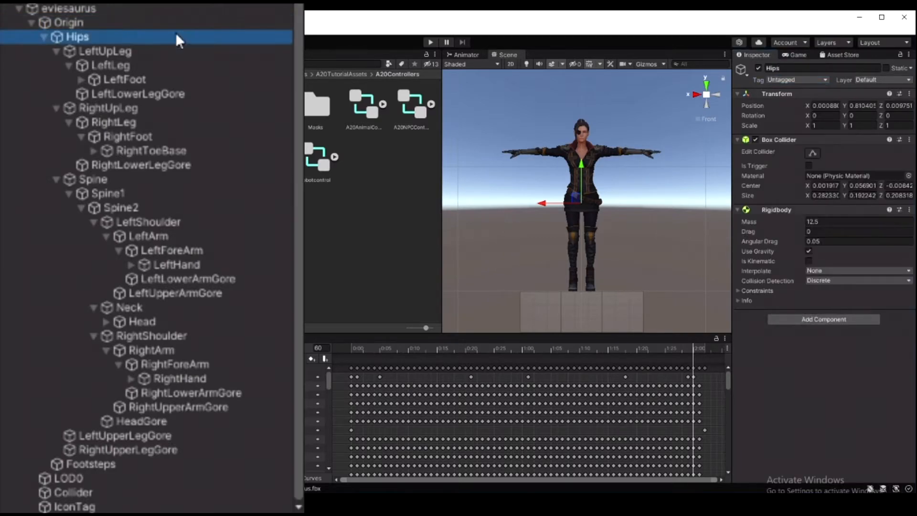
pyautogui.click(822, 81)
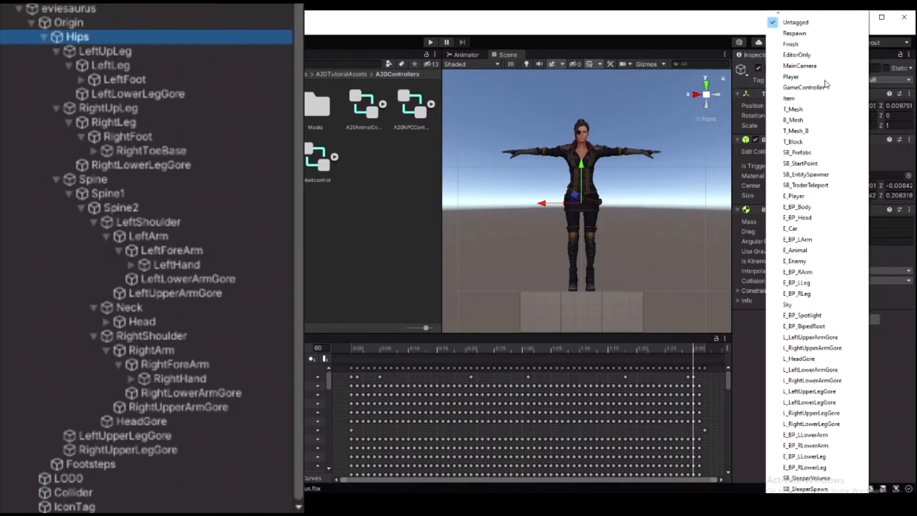
pyautogui.click(797, 207)
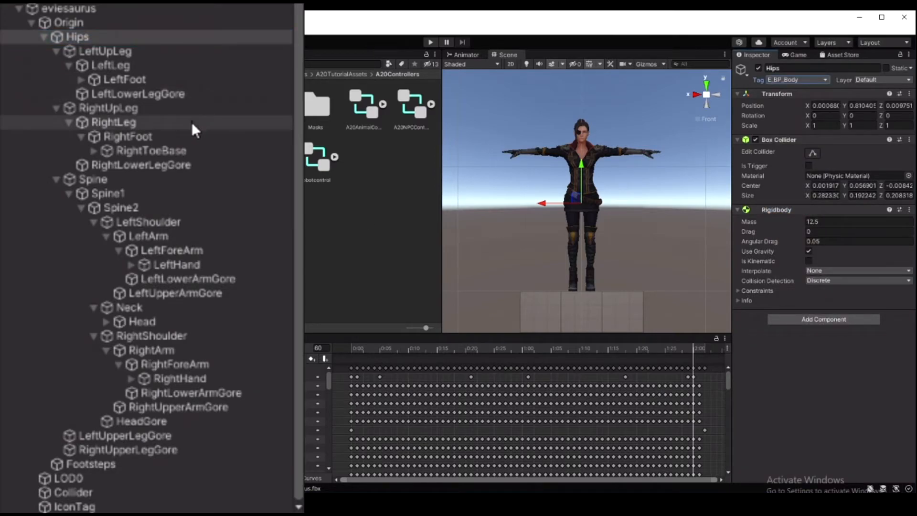
pyautogui.click(188, 194)
pyautogui.click(820, 80)
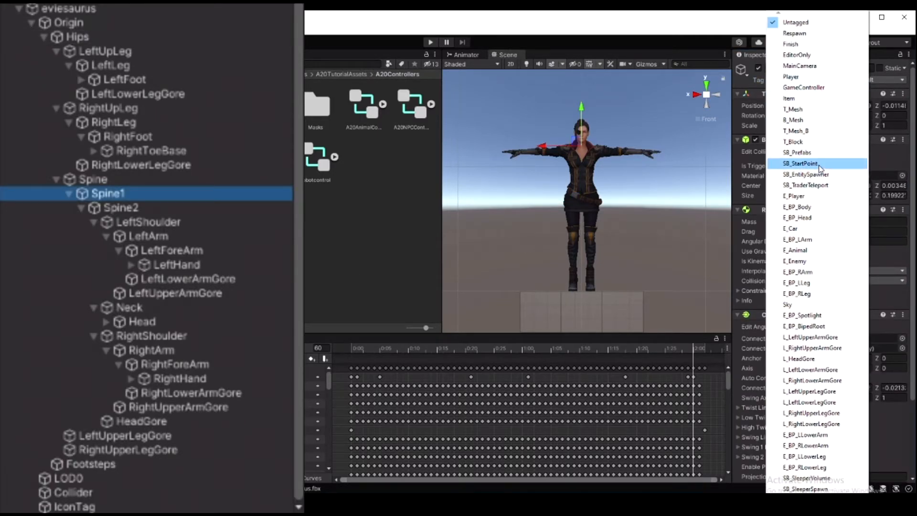
pyautogui.click(805, 207)
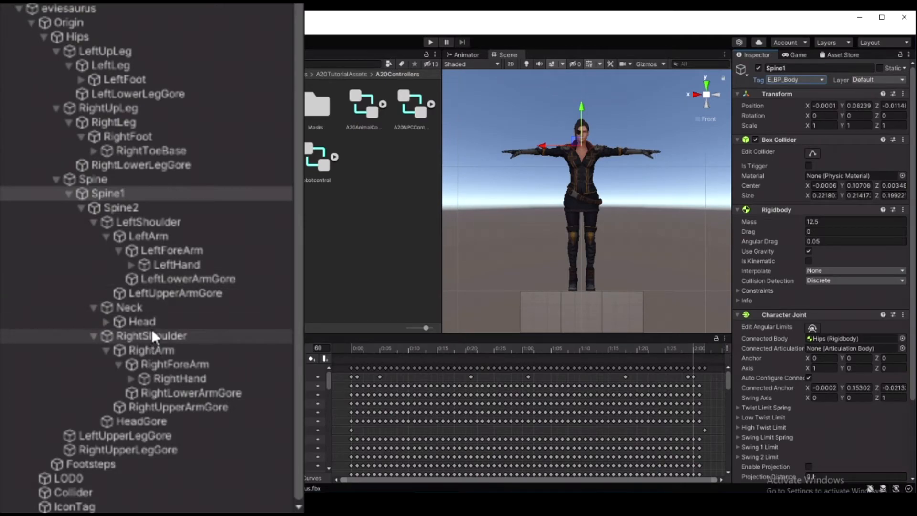
# - Assign the E_BP_Head tag to the Head bone
pyautogui.click(180, 319)
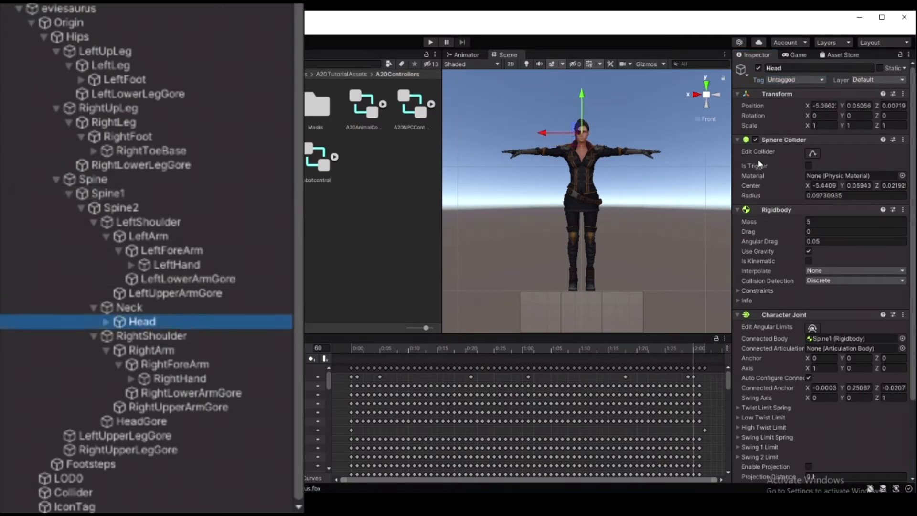
pyautogui.click(818, 80)
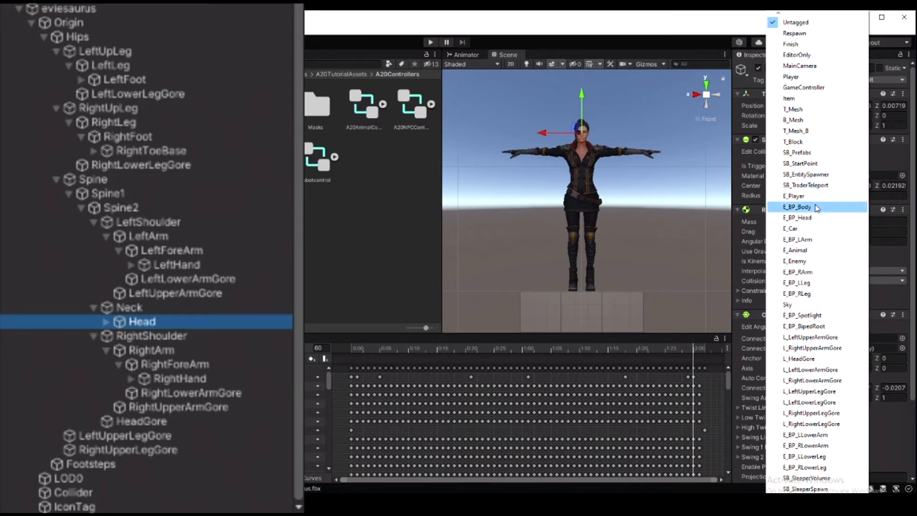
pyautogui.click(813, 218)
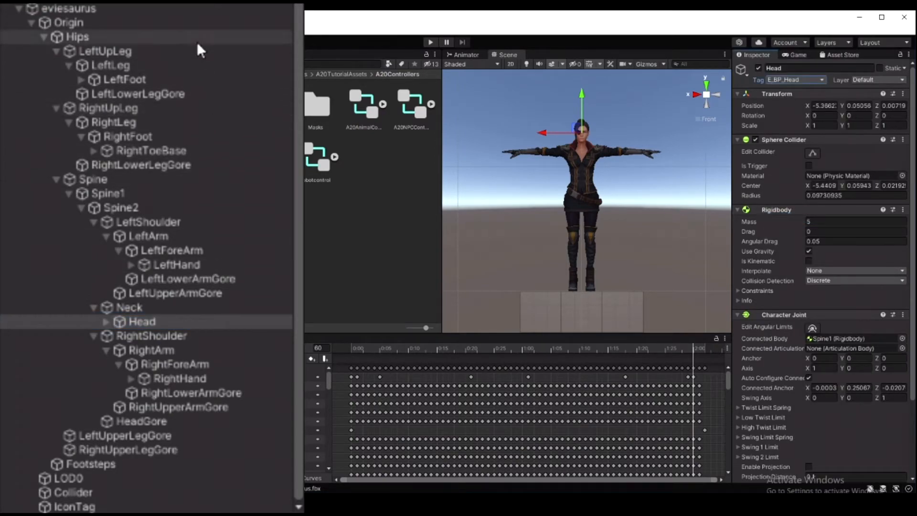
# - Tag the left leg bones, using E_BP_LLeg for LeftUpLeg and E_BP_LLowerLeg for LeftLeg
pyautogui.click(184, 51)
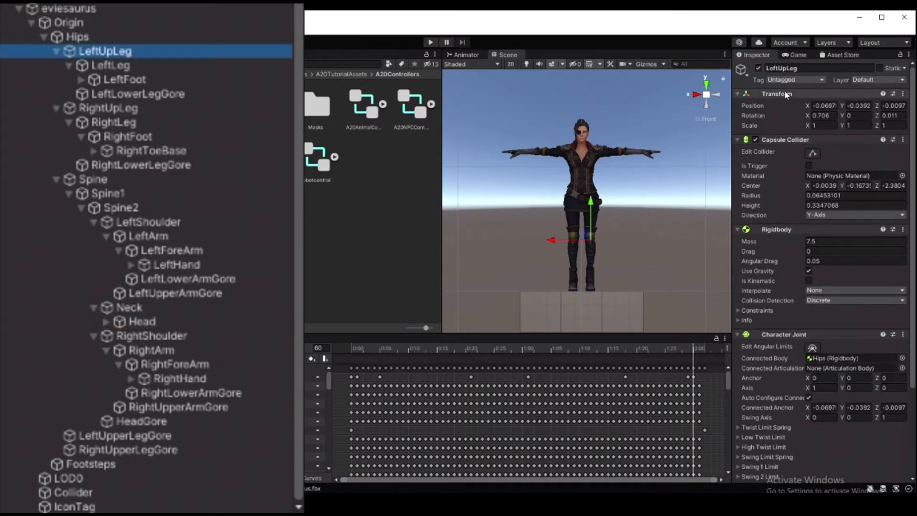
pyautogui.click(796, 80)
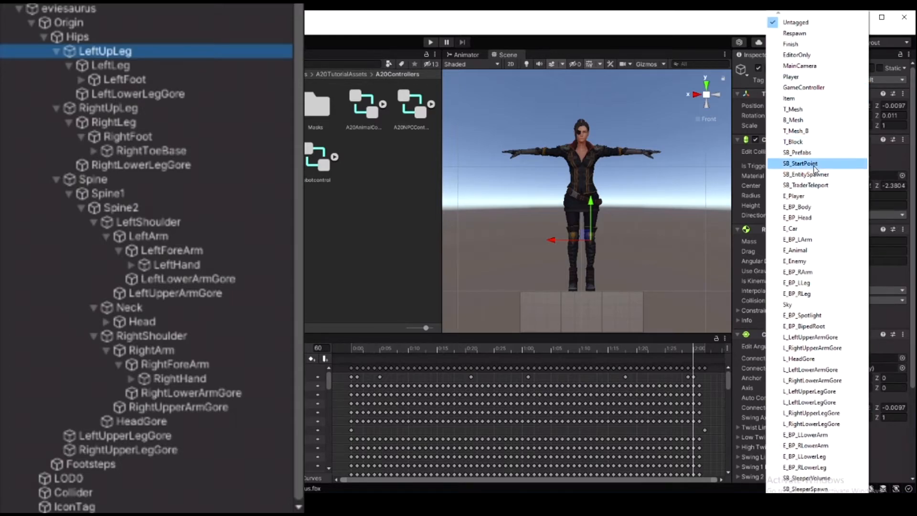
pyautogui.click(810, 282)
pyautogui.click(114, 64)
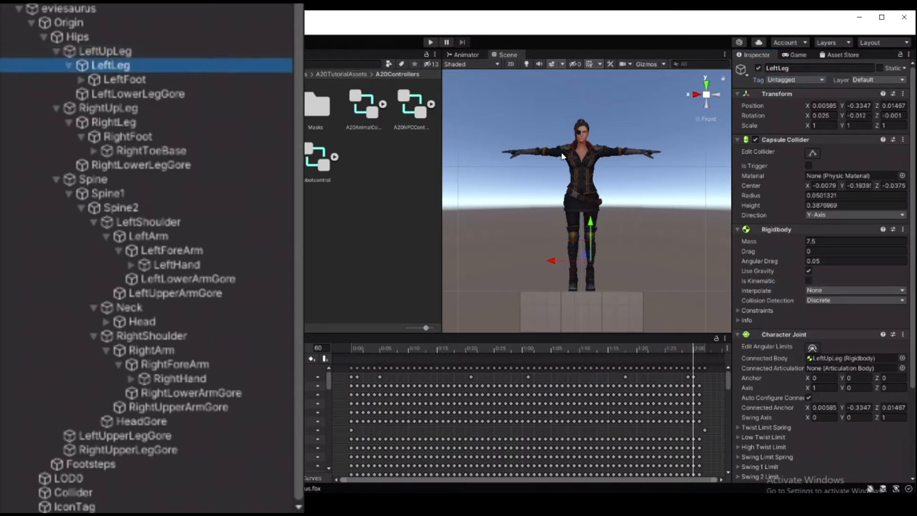
pyautogui.click(821, 79)
pyautogui.click(821, 80)
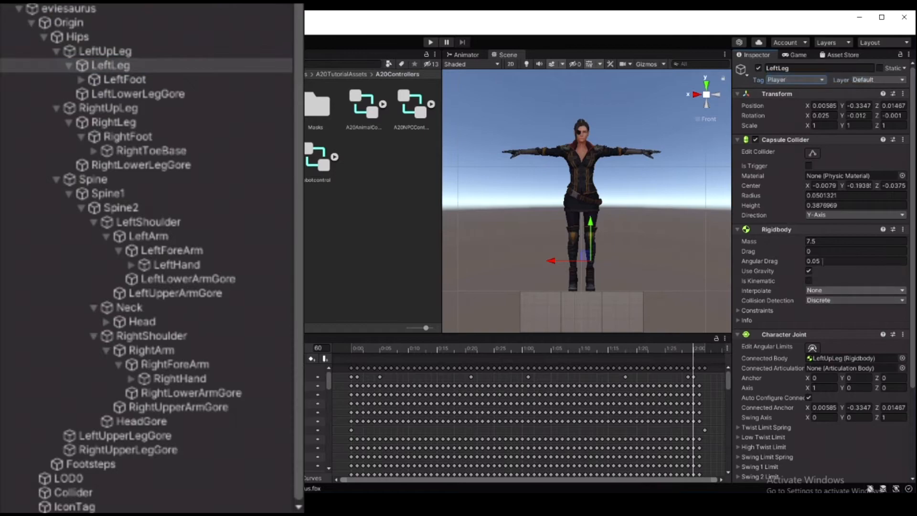
pyautogui.click(821, 81)
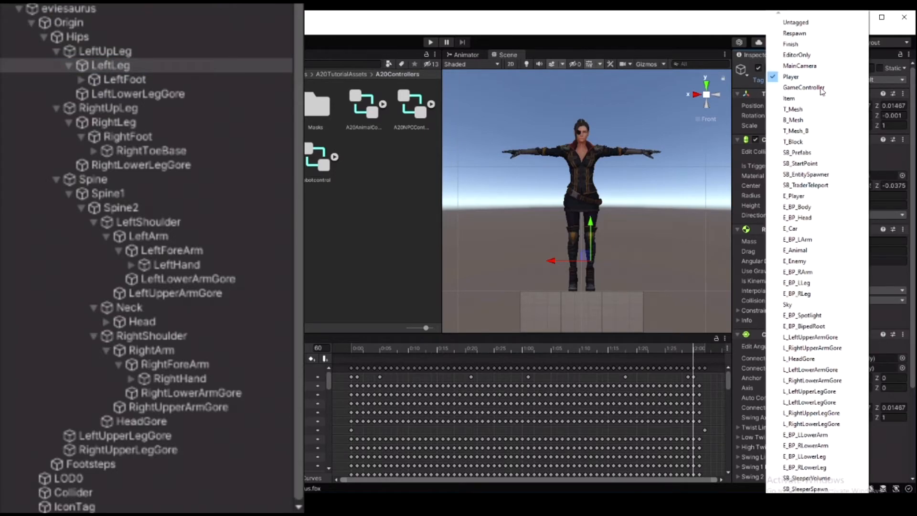
pyautogui.click(811, 456)
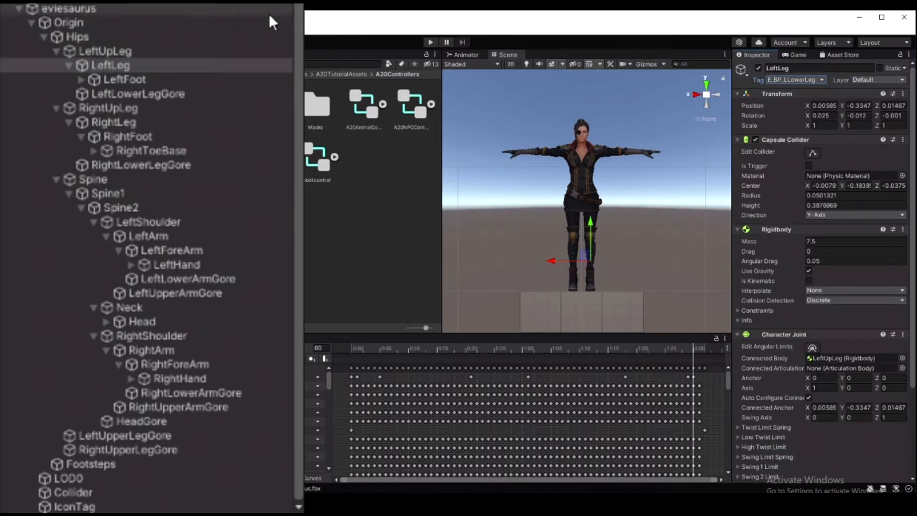
# - Tag the right leg bones, using E_BP_RLeg for RightUpLeg and E_BP_RLowerLeg for RightLeg
pyautogui.click(170, 108)
pyautogui.click(814, 83)
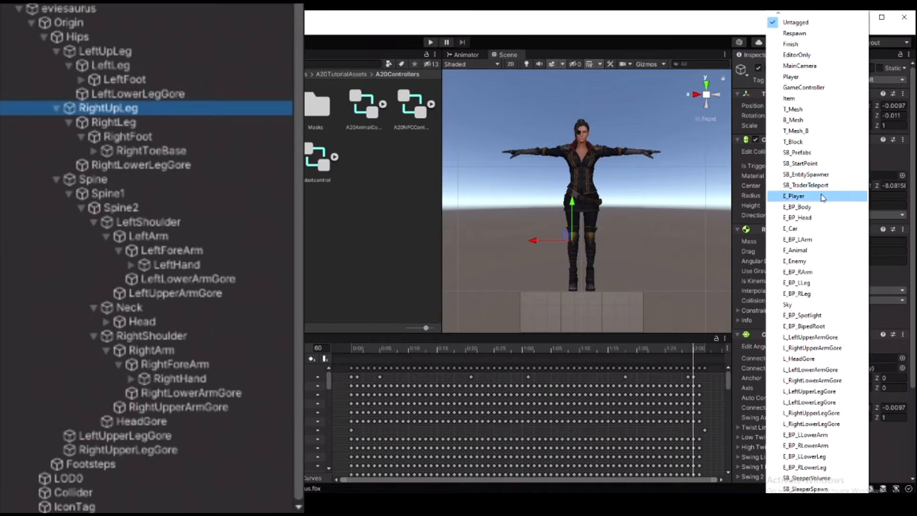
pyautogui.click(812, 293)
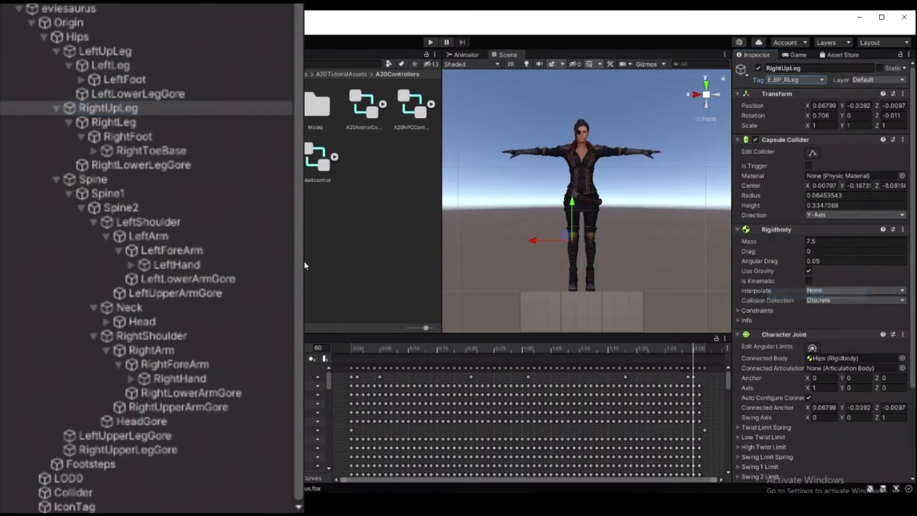
pyautogui.click(179, 120)
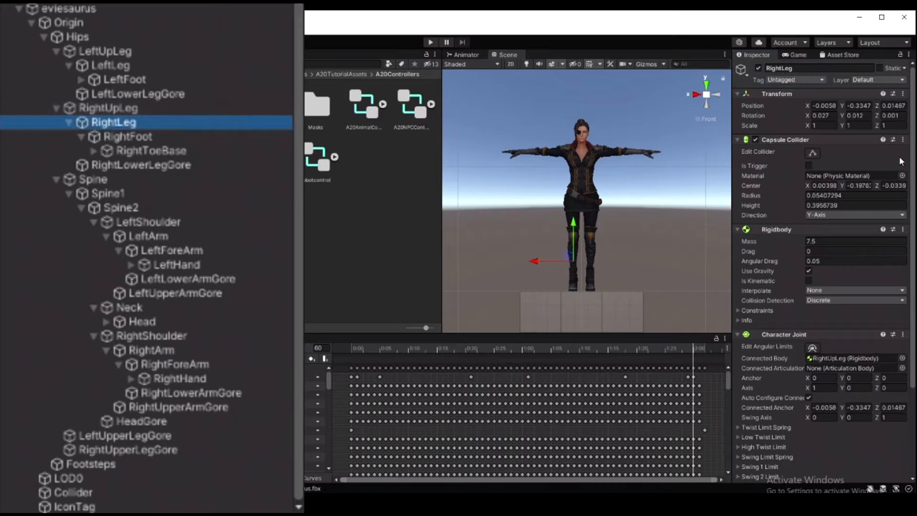
pyautogui.click(812, 79)
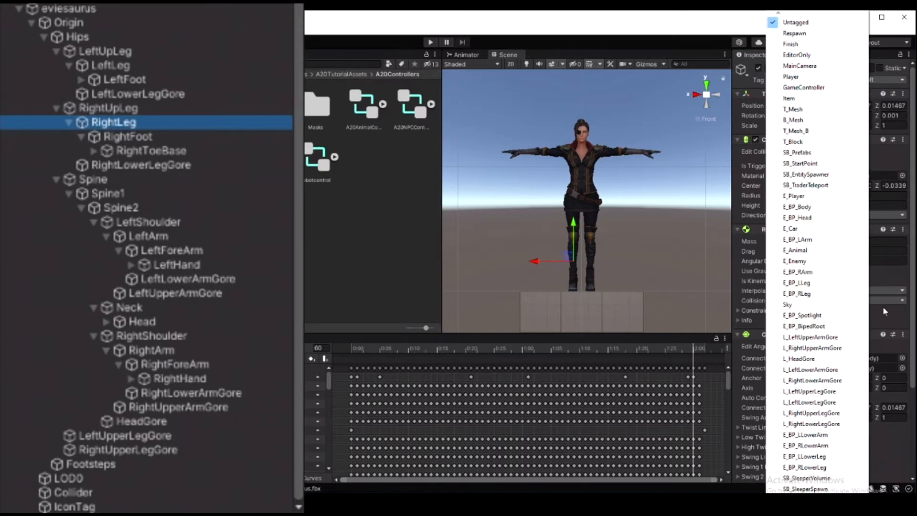
pyautogui.click(828, 470)
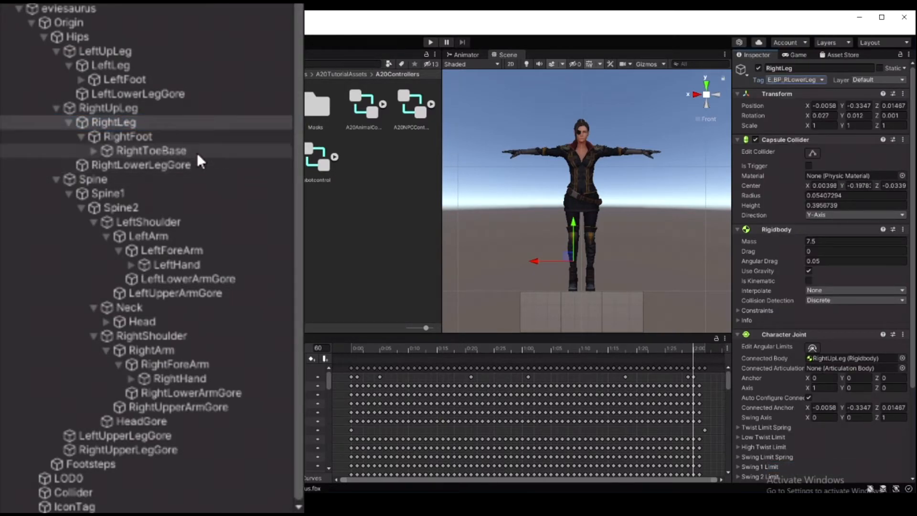
# - Tag the left arm bones, using E_BP_LArm for LeftArm and E_BP_LLowerArm for LeftForeArm
pyautogui.click(188, 235)
pyautogui.click(814, 79)
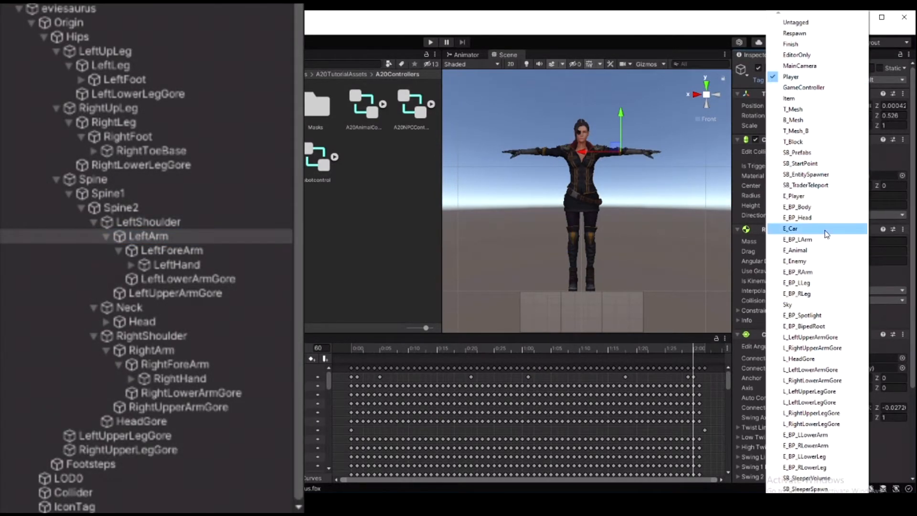
pyautogui.click(807, 240)
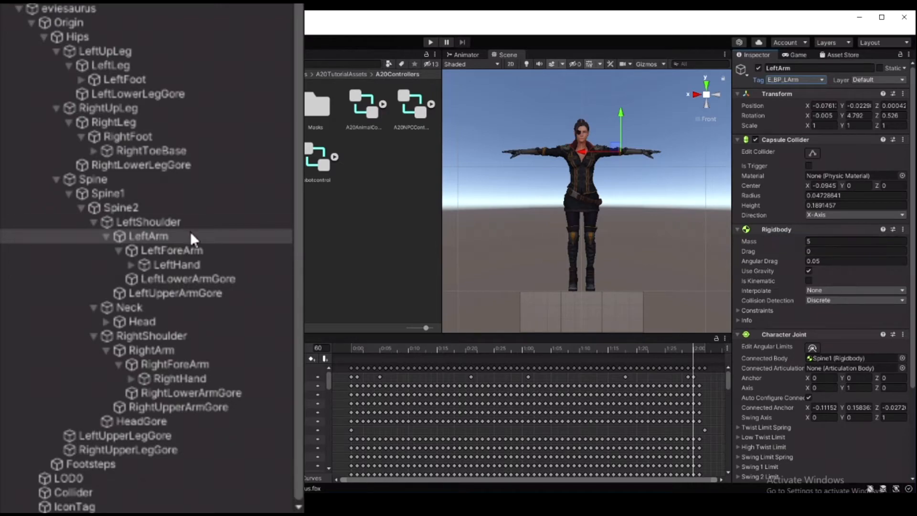
pyautogui.click(172, 249)
pyautogui.click(819, 79)
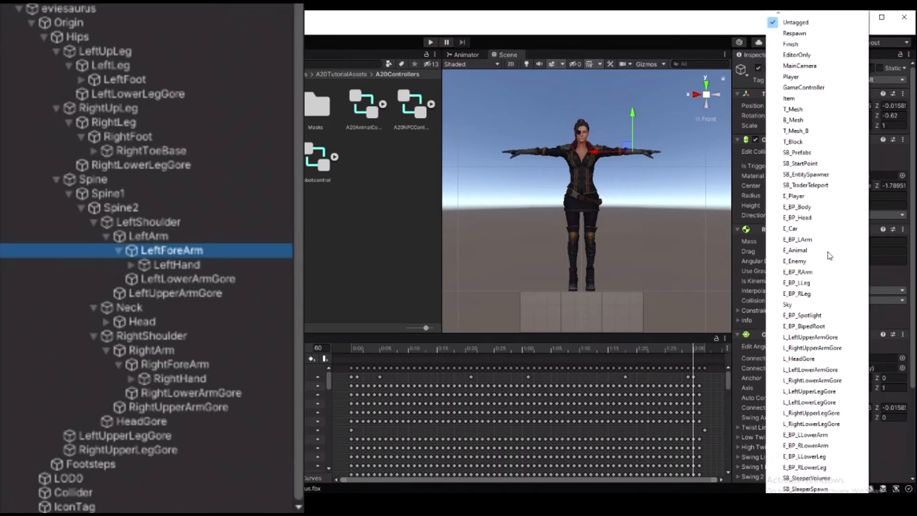
pyautogui.click(818, 435)
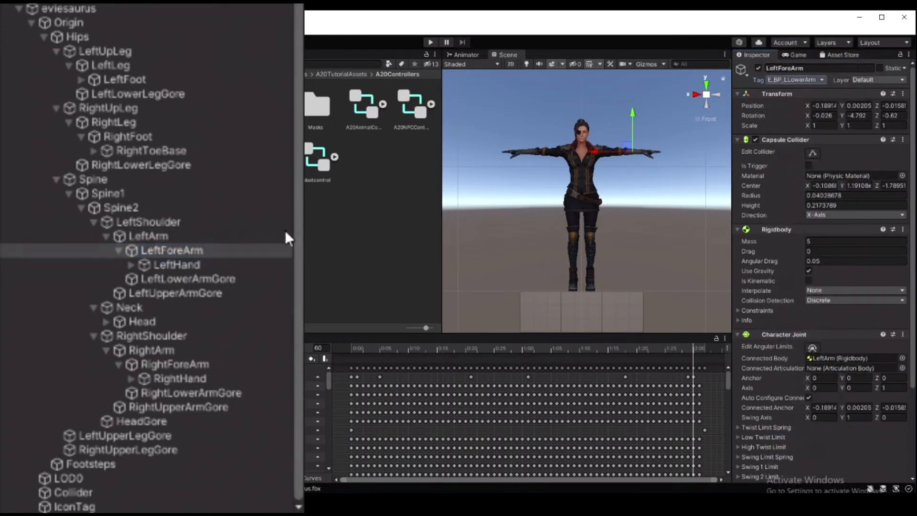
# - Tag the right arm bones, using E_BP_RArm for RightArm and E_BP_RLowerArm for RightForeArm
pyautogui.click(210, 352)
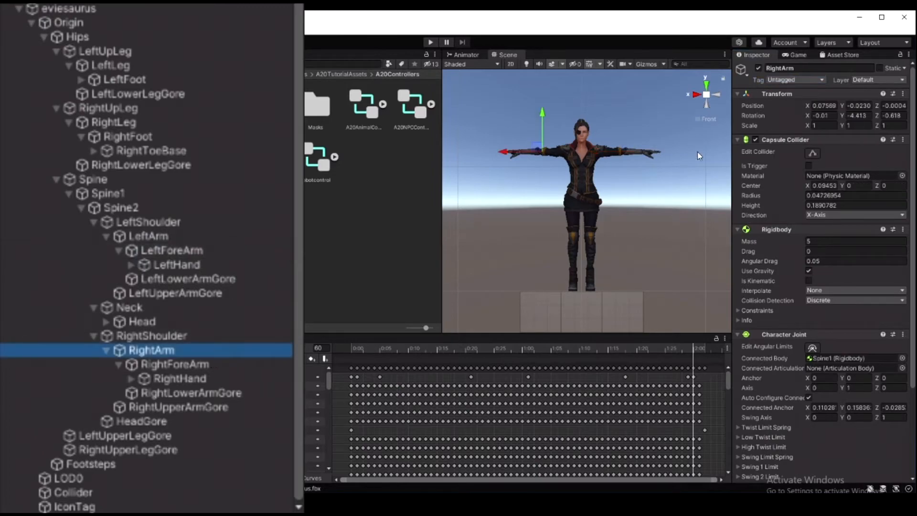
pyautogui.click(824, 83)
pyautogui.click(805, 272)
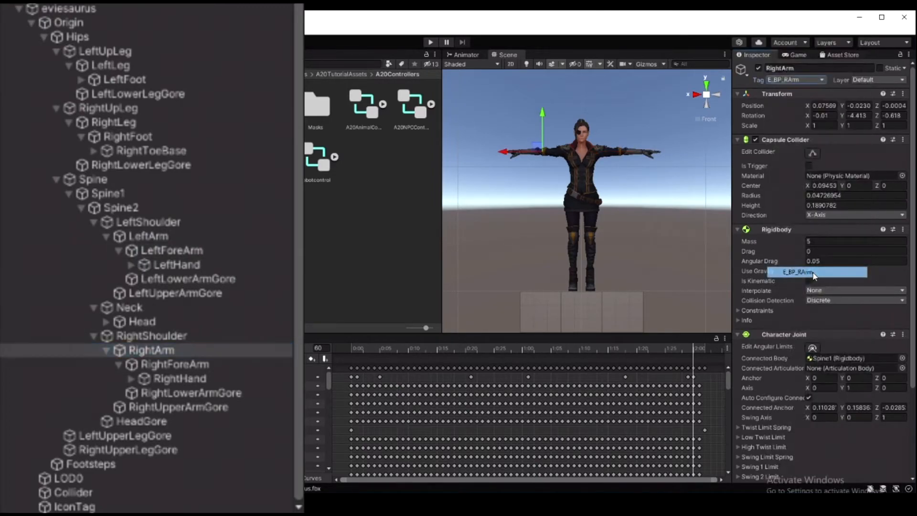
pyautogui.click(245, 363)
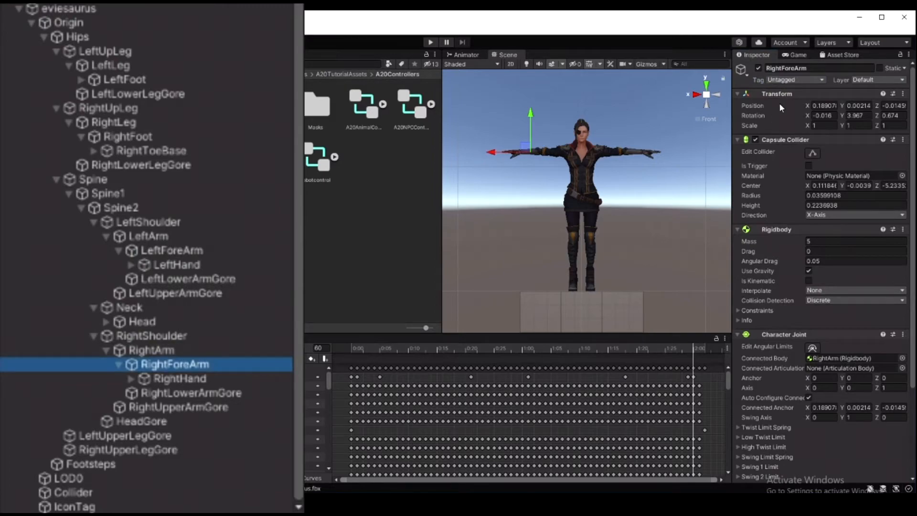
pyautogui.click(824, 81)
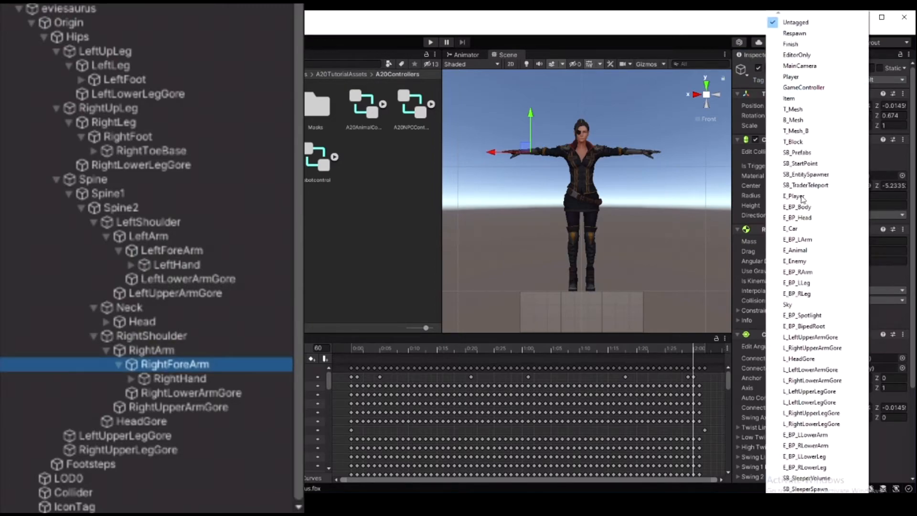
pyautogui.click(822, 446)
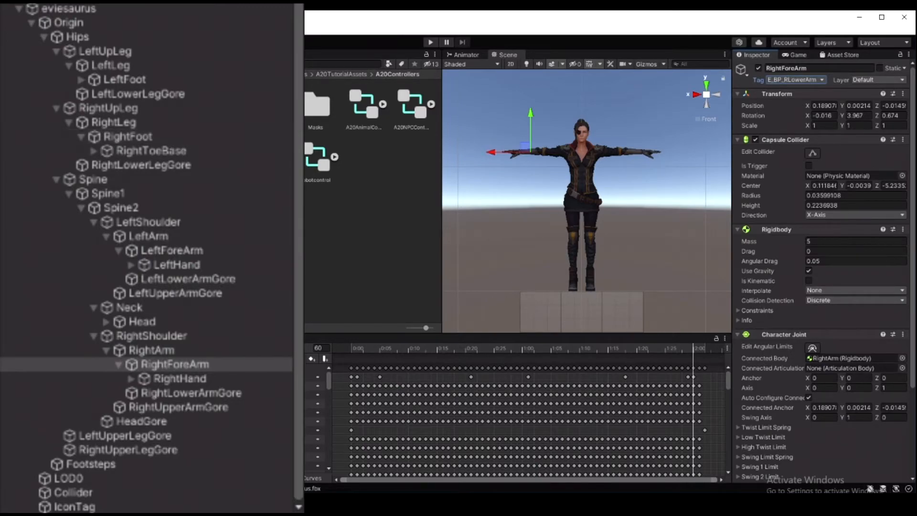
# - Assign the L_LeftLowerLegGore and L_RightLowerLegGore tags to the matching lower-leg gore objects
pyautogui.click(233, 93)
pyautogui.click(823, 81)
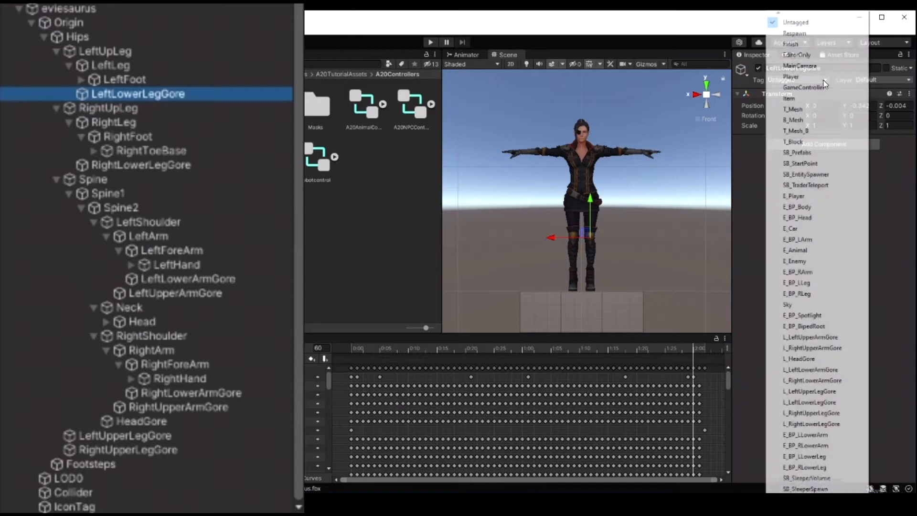
pyautogui.click(812, 402)
pyautogui.click(179, 165)
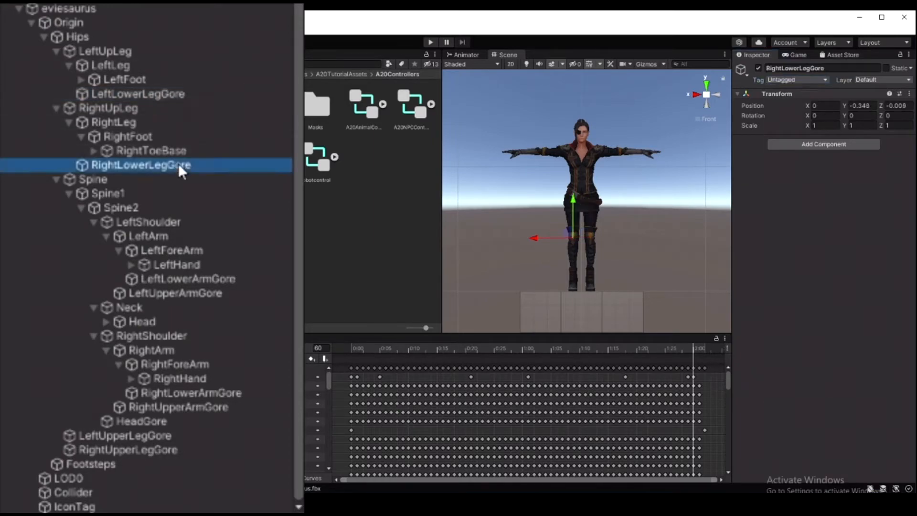
pyautogui.click(826, 79)
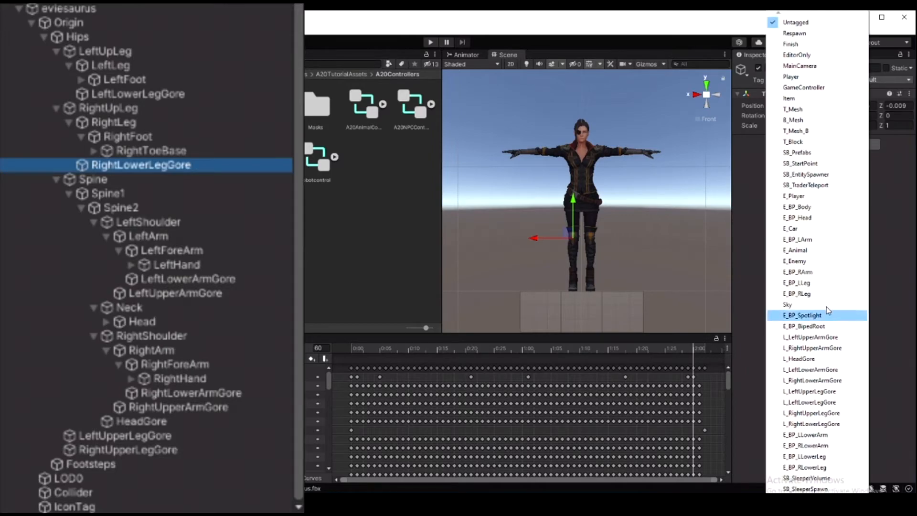
pyautogui.click(826, 425)
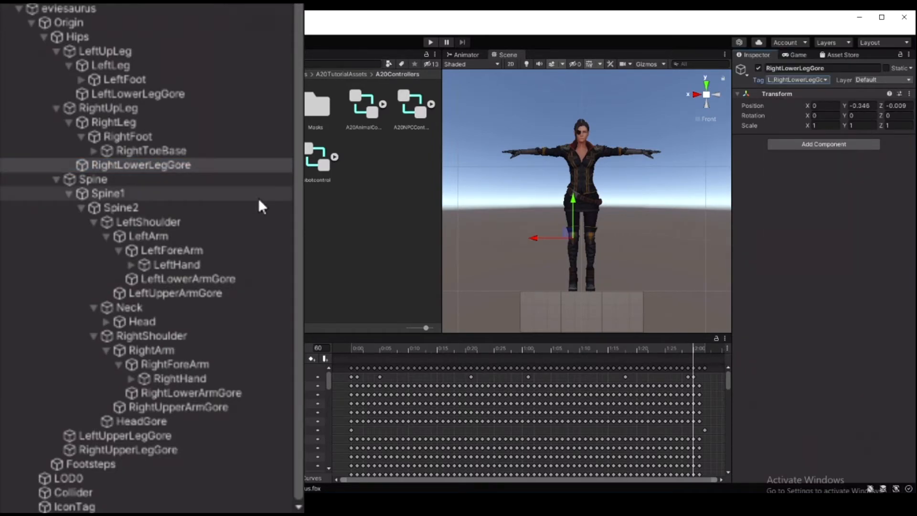
# - Tag the left arm gore objects, using L_LeftLowerArmGore for LeftLowerArmGore and L_LeftUpperArmGore for LeftUpperArmGore
pyautogui.click(233, 279)
pyautogui.click(812, 79)
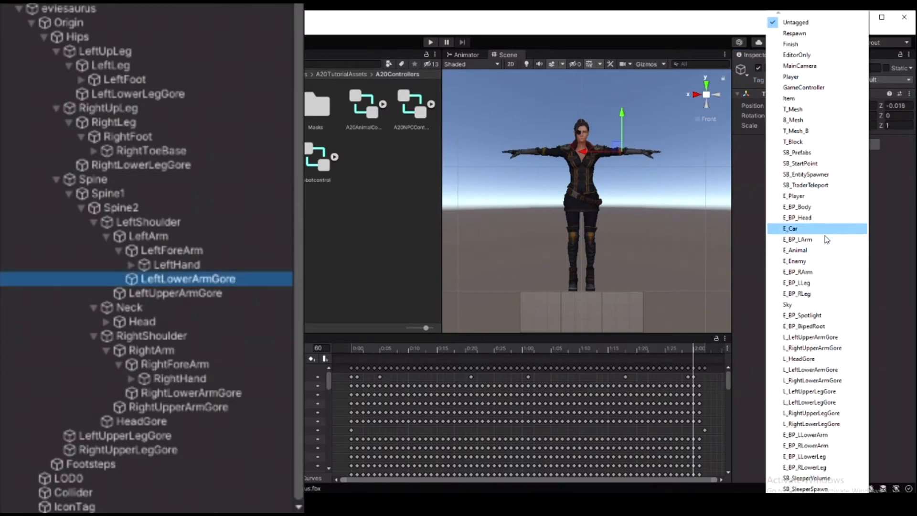
pyautogui.click(812, 370)
pyautogui.click(167, 294)
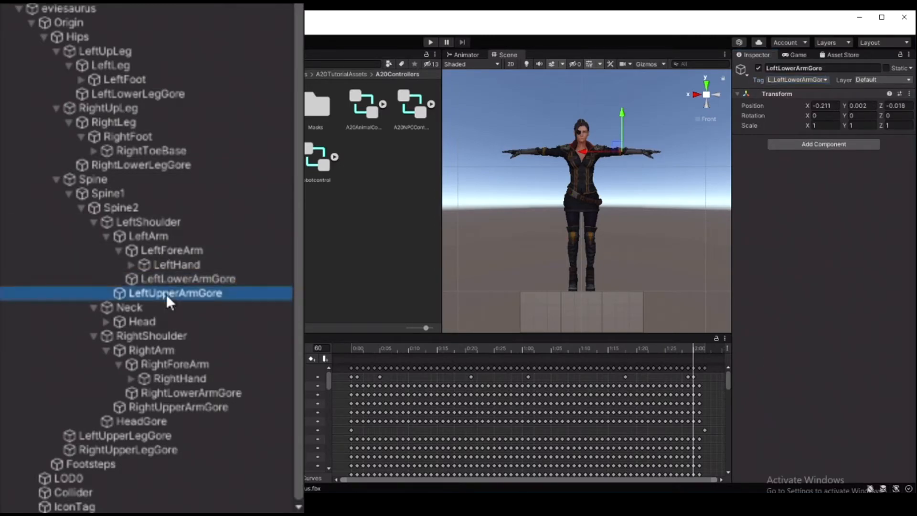
pyautogui.click(821, 82)
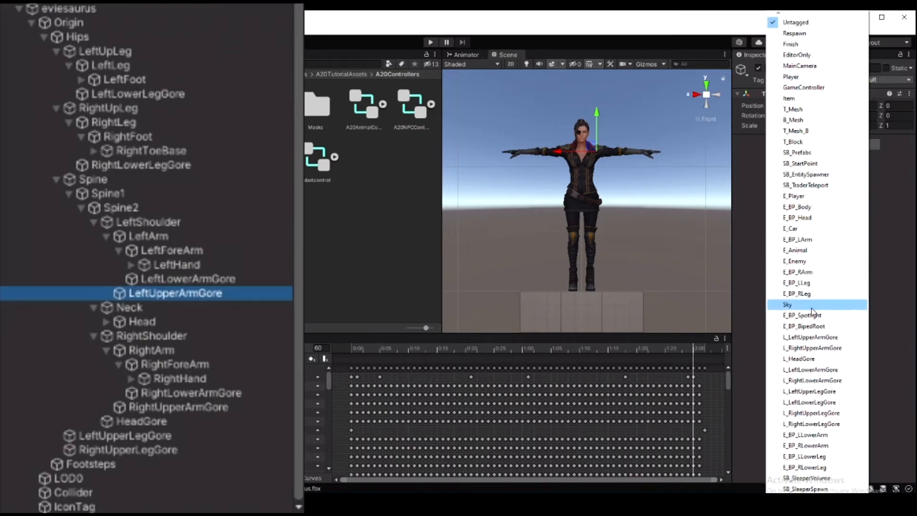
pyautogui.click(812, 337)
# - Tag the right arm gore objects, using L_RightLowerArmGore for RightLowerArmGore and L_RightUpperArmGore for RightUpperArmGore
pyautogui.click(231, 391)
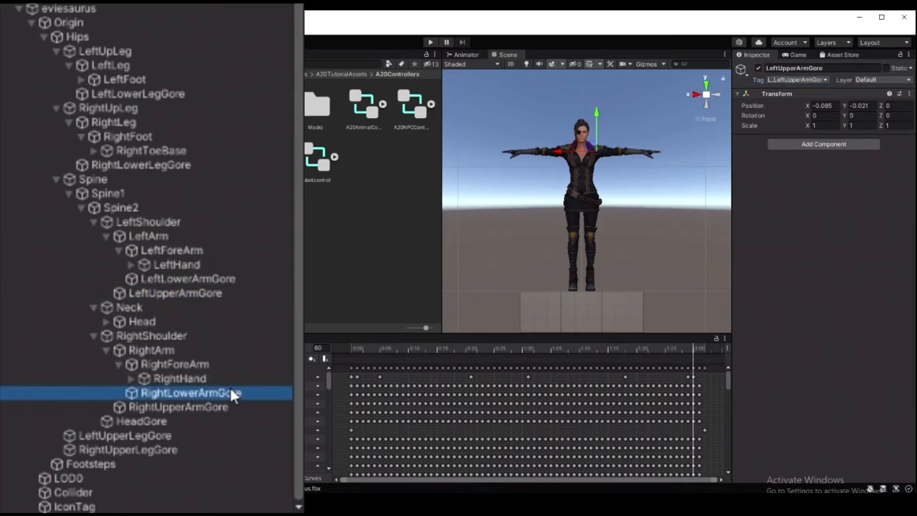
pyautogui.click(812, 82)
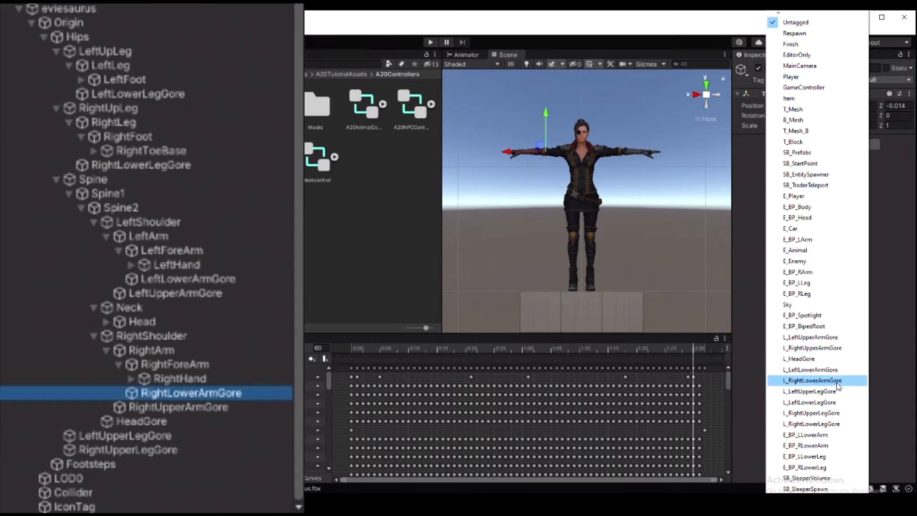
pyautogui.click(815, 380)
pyautogui.click(177, 408)
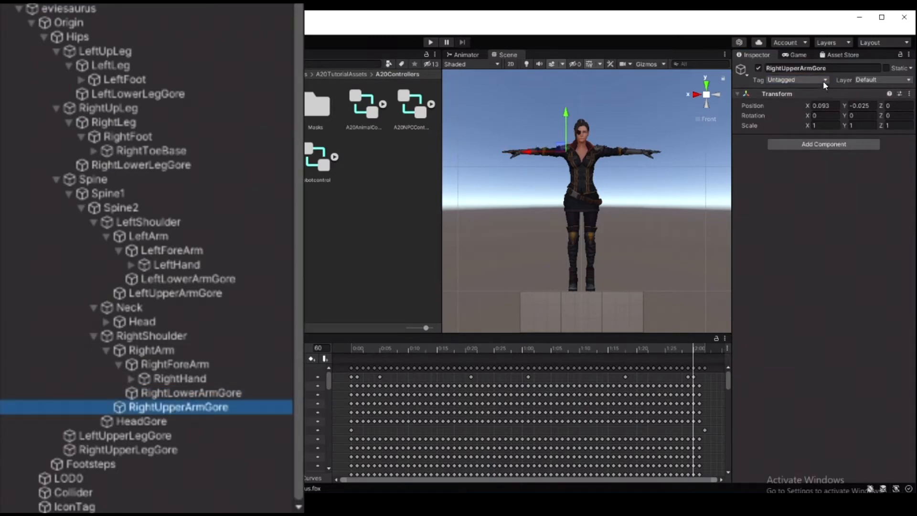
pyautogui.click(824, 81)
pyautogui.click(828, 348)
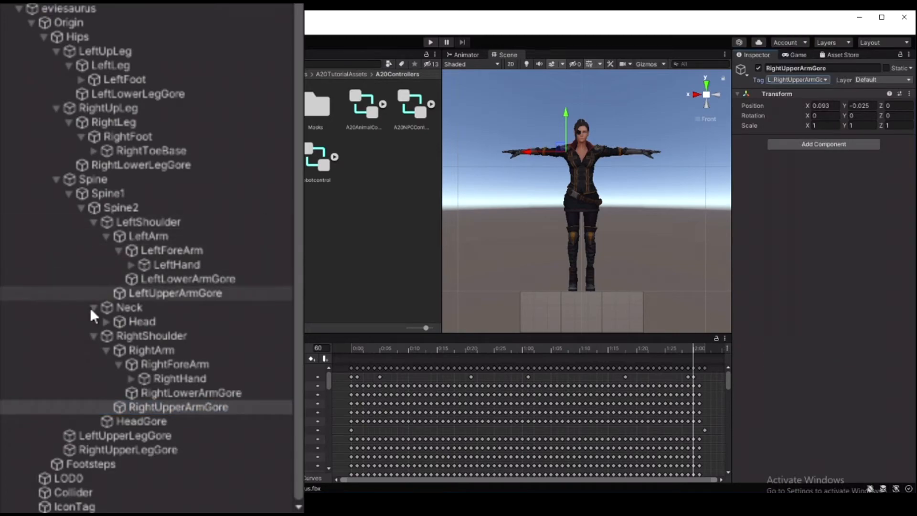
# - Assign the L_HeadGore tag to the HeadGore object
pyautogui.click(200, 420)
pyautogui.click(813, 82)
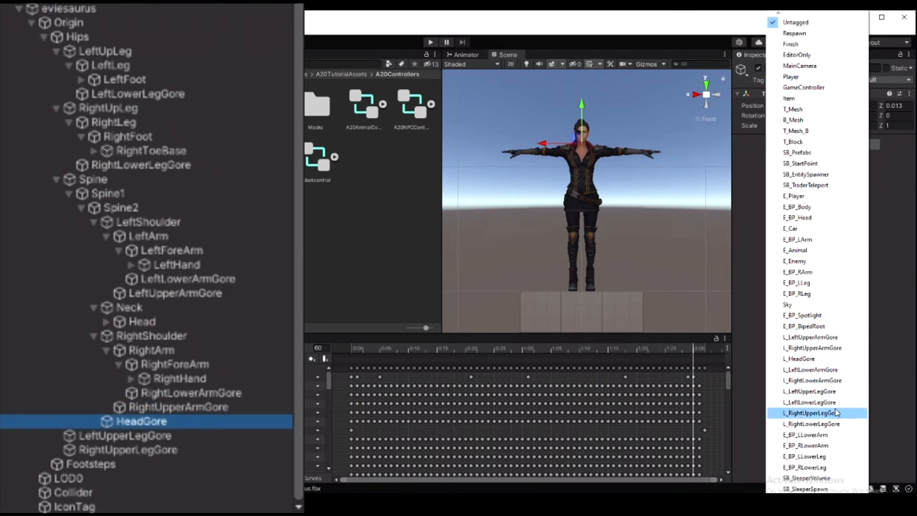
pyautogui.click(811, 358)
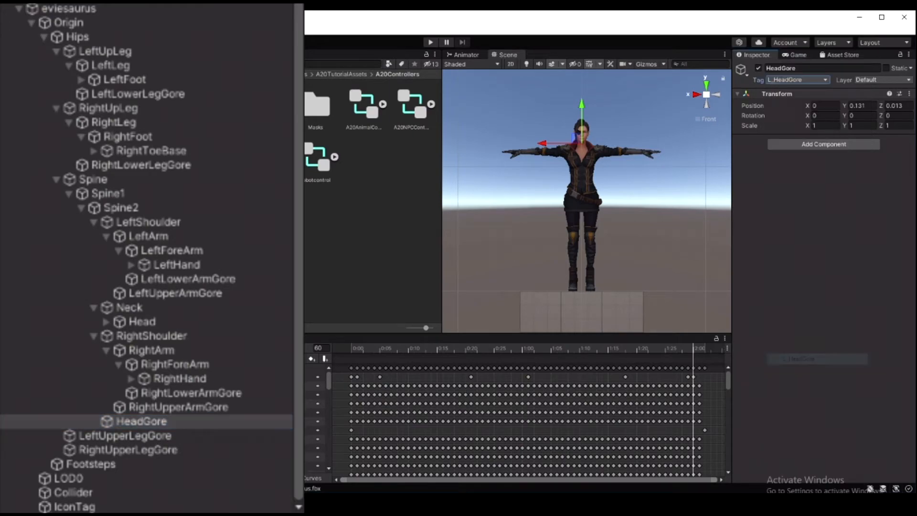
# - Assign the L_LeftUpperLegGore and L_RightUpperLegGore tags to the matching upper-leg gore objects
pyautogui.click(186, 434)
pyautogui.click(821, 80)
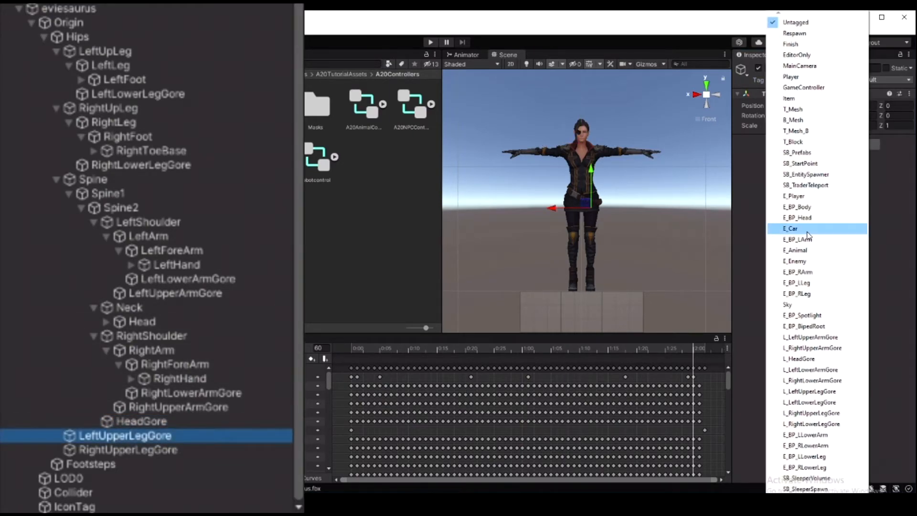
pyautogui.click(820, 391)
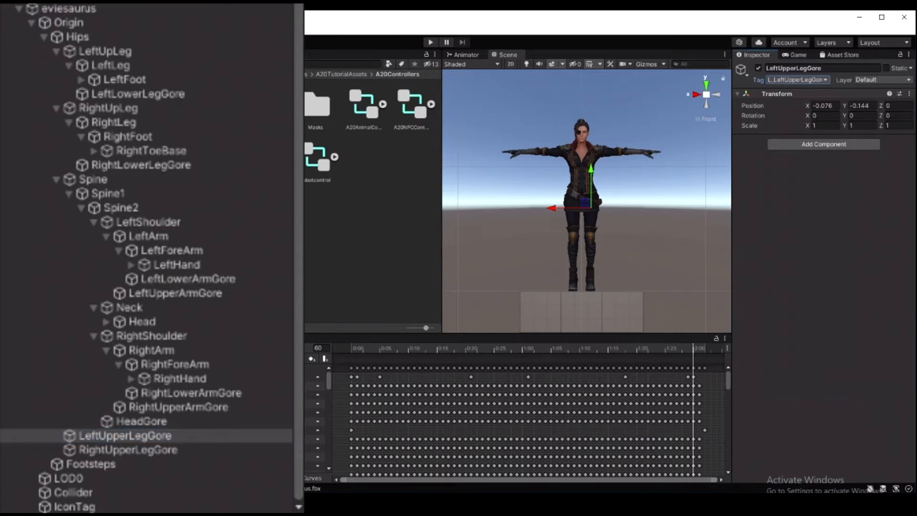
pyautogui.click(220, 449)
pyautogui.click(827, 79)
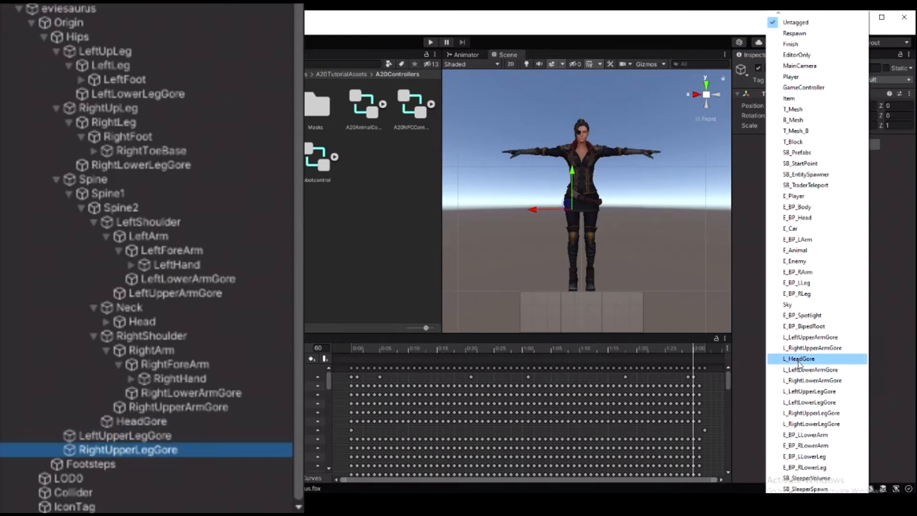
pyautogui.click(814, 412)
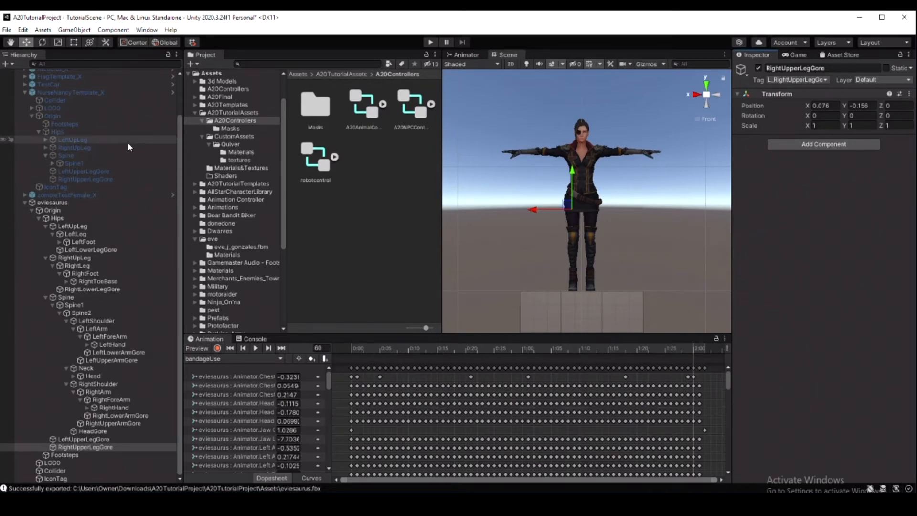
# - Expand the NurseNancyTemplate_X skeleton from Spine1 through the right arm to show the children of RightHand
pyautogui.click(53, 163)
pyautogui.click(61, 171)
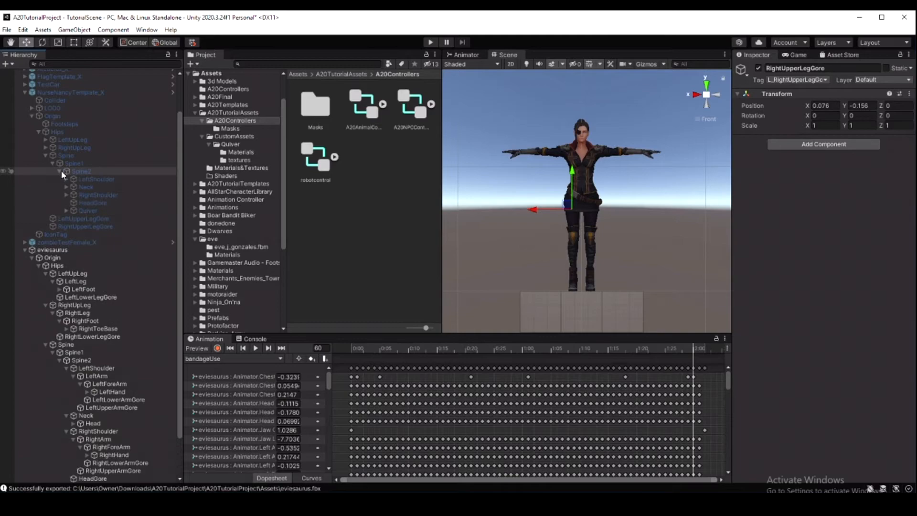
pyautogui.click(67, 195)
pyautogui.click(73, 203)
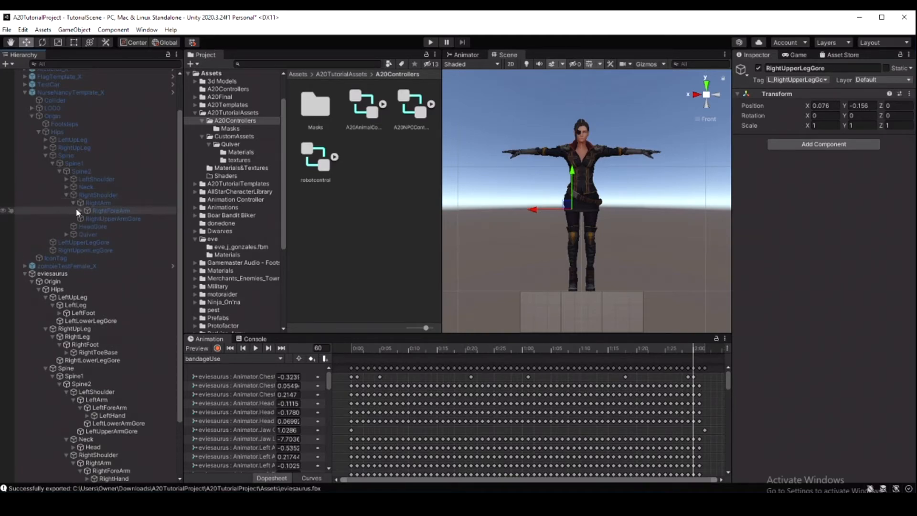
pyautogui.click(80, 211)
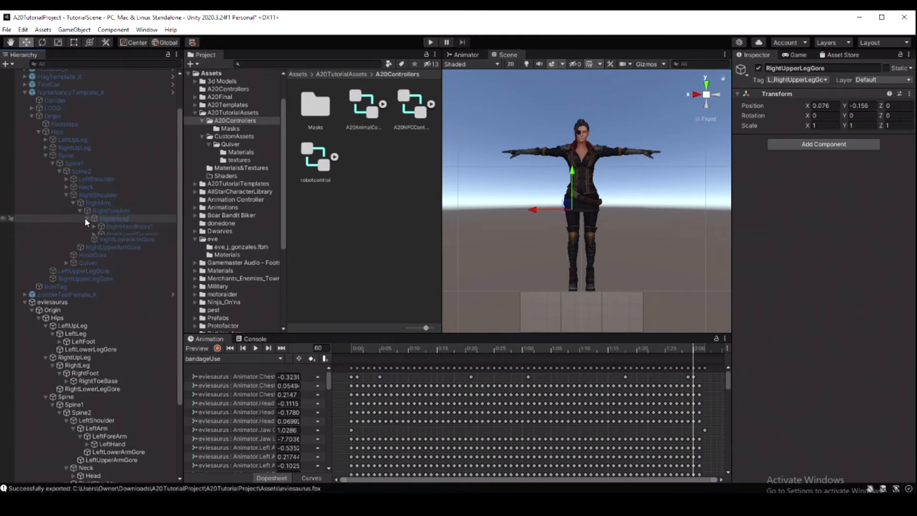
pyautogui.click(87, 218)
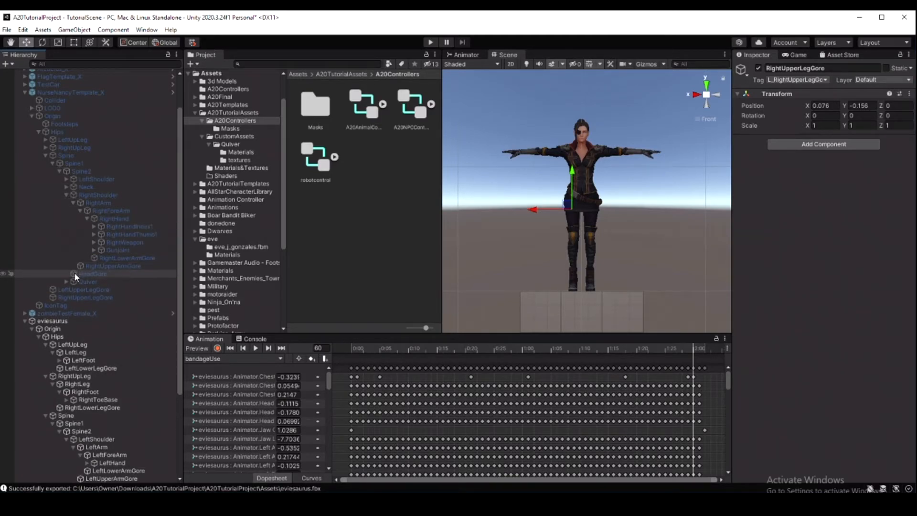
# - Copy the LeftWeapon object found under the LeftHand bone of NurseNancyTemplate_X
pyautogui.click(67, 178)
pyautogui.click(73, 186)
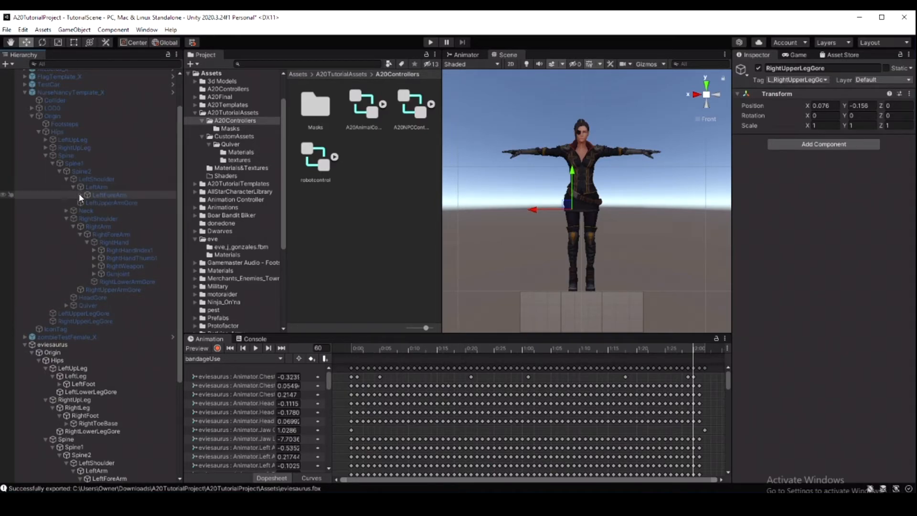
pyautogui.click(80, 195)
pyautogui.click(86, 202)
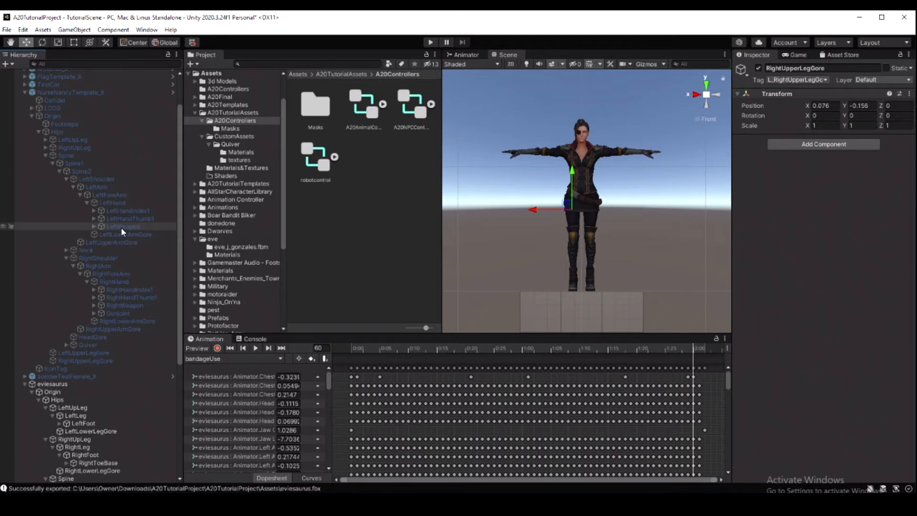
pyautogui.click(122, 227)
pyautogui.rightClick(121, 228)
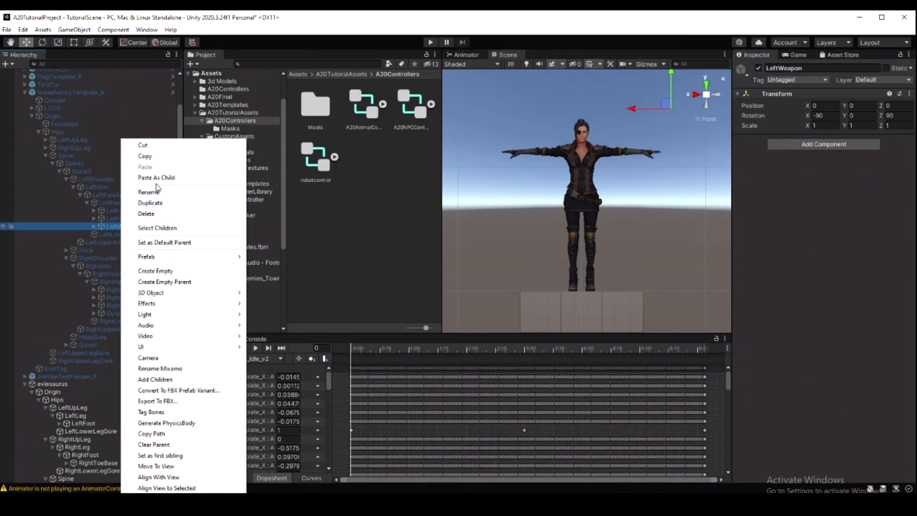
pyautogui.click(165, 159)
# - Paste the copied LeftWeapon object as a child of the LeftHand bone of eviesaurus
pyautogui.scroll(-6, 125, 282)
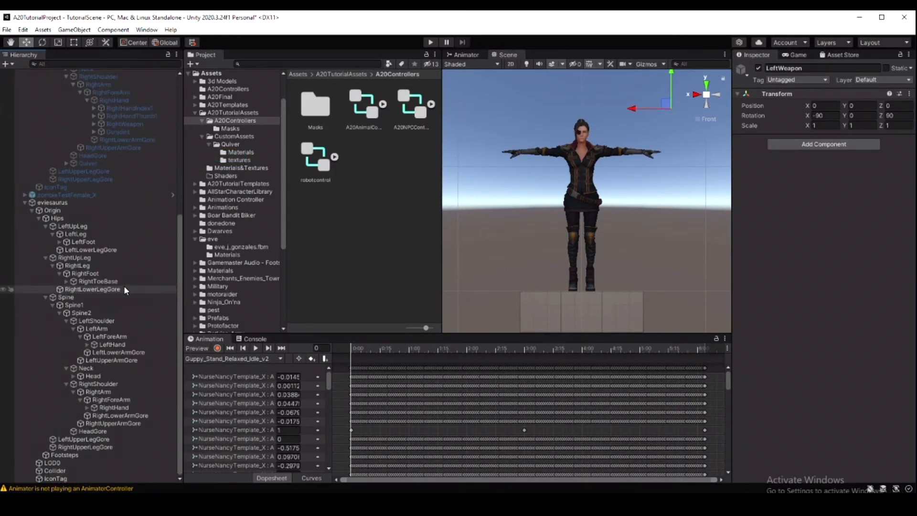
pyautogui.click(137, 344)
pyautogui.rightClick(137, 345)
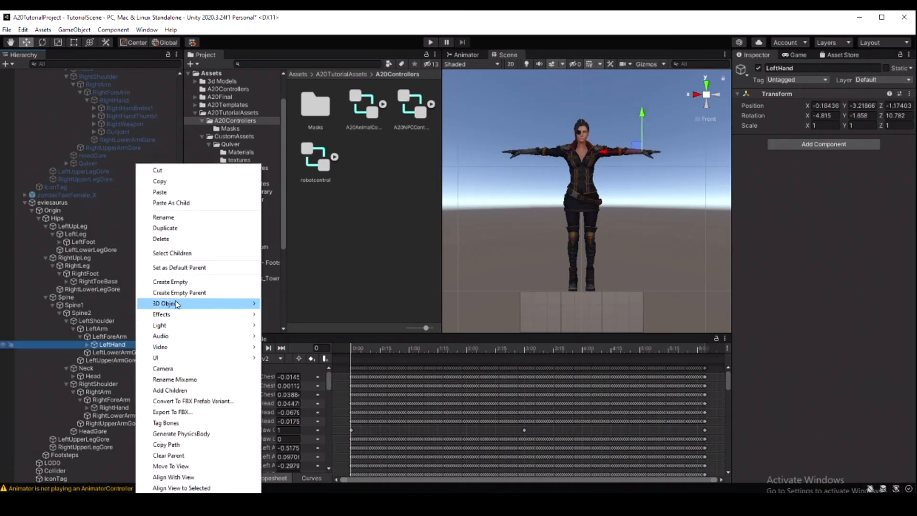
pyautogui.click(186, 203)
# - Copy the RightWeapon and Gunjoint objects found under the RightHand bone of NurseNancyTemplate_X
pyautogui.scroll(3, 104, 254)
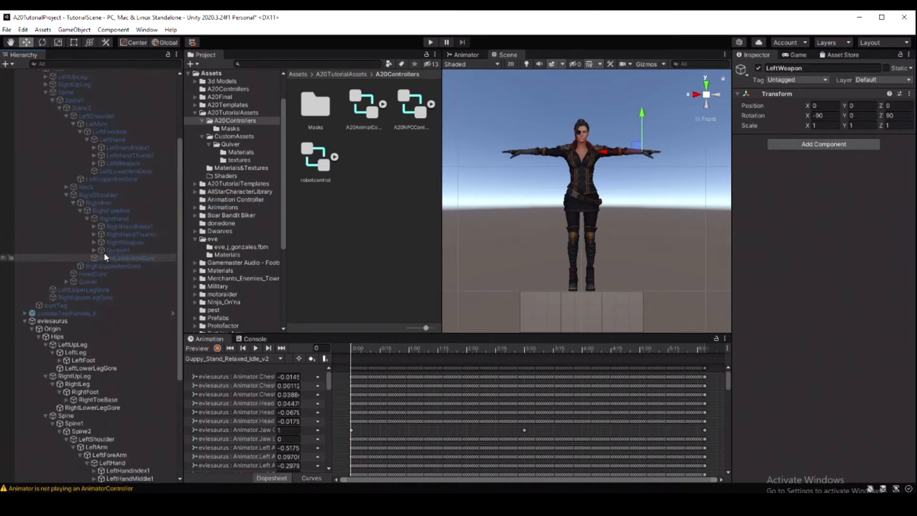
pyautogui.scroll(3, 104, 253)
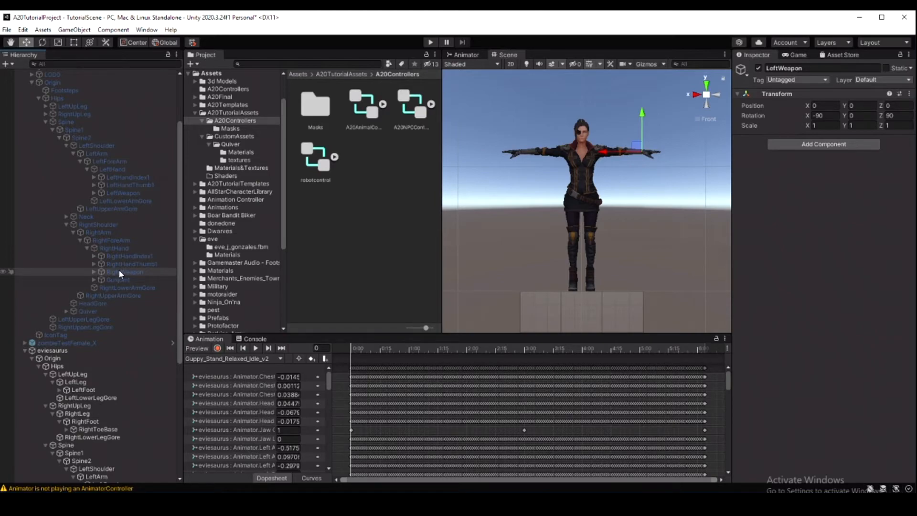
pyautogui.click(119, 272)
pyautogui.keyDown('ctrl'); pyautogui.click(122, 280); pyautogui.keyUp('ctrl')
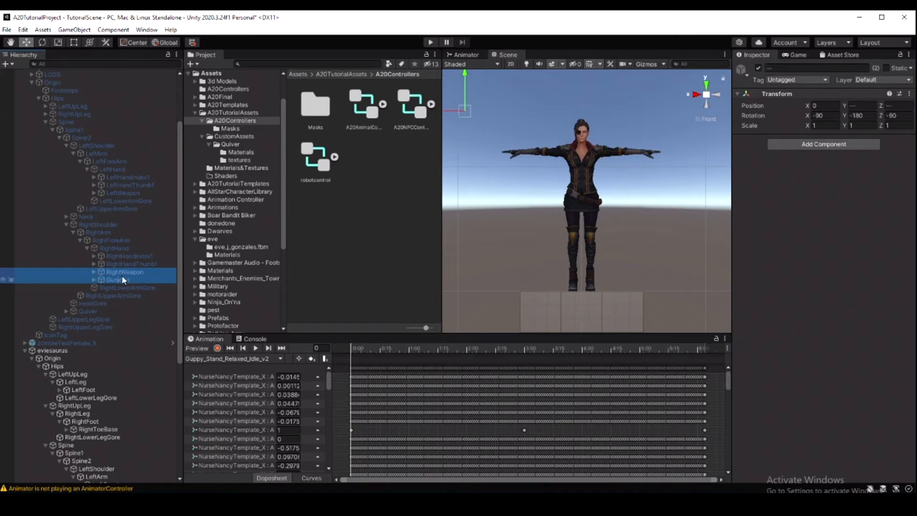
pyautogui.rightClick(122, 272)
pyautogui.click(179, 161)
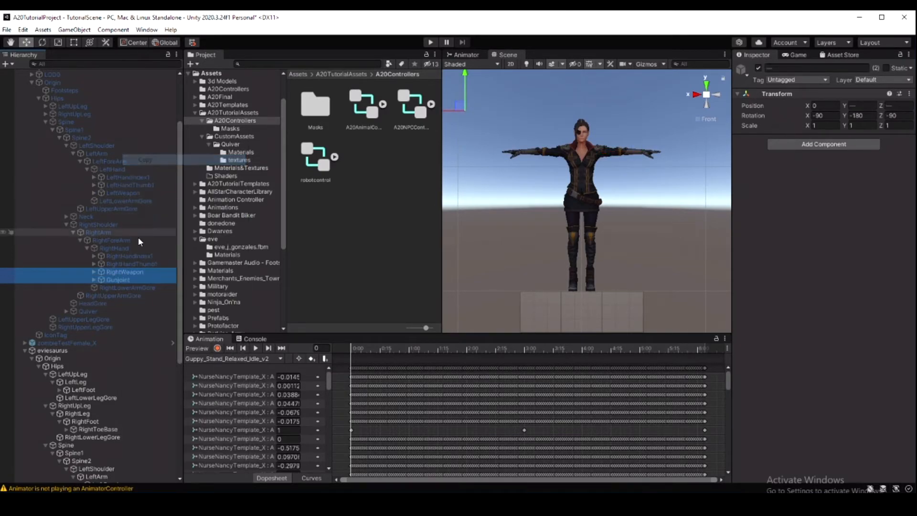
# - Paste RightWeapon and Gunjoint as children of the RightHand bone of eviesaurus
pyautogui.scroll(-8, 129, 286)
pyautogui.click(140, 408)
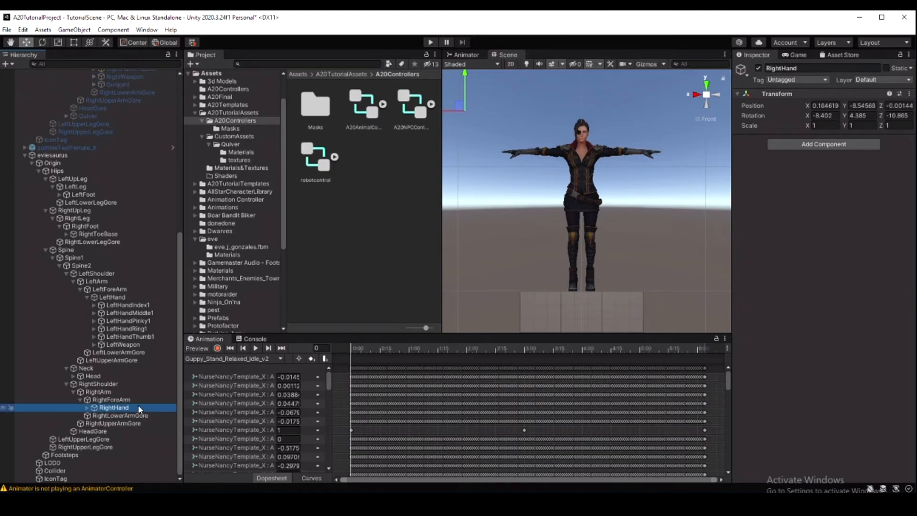
pyautogui.rightClick(140, 409)
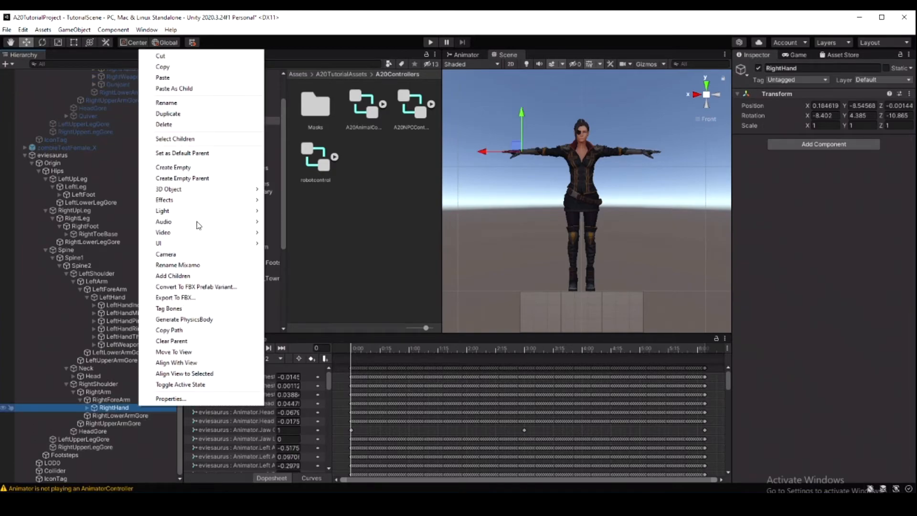
pyautogui.click(198, 90)
# - Delete the advancedWoodenBowPrefab object under LBow in the LeftWeapon of eviesaurus
pyautogui.scroll(-3, 106, 151)
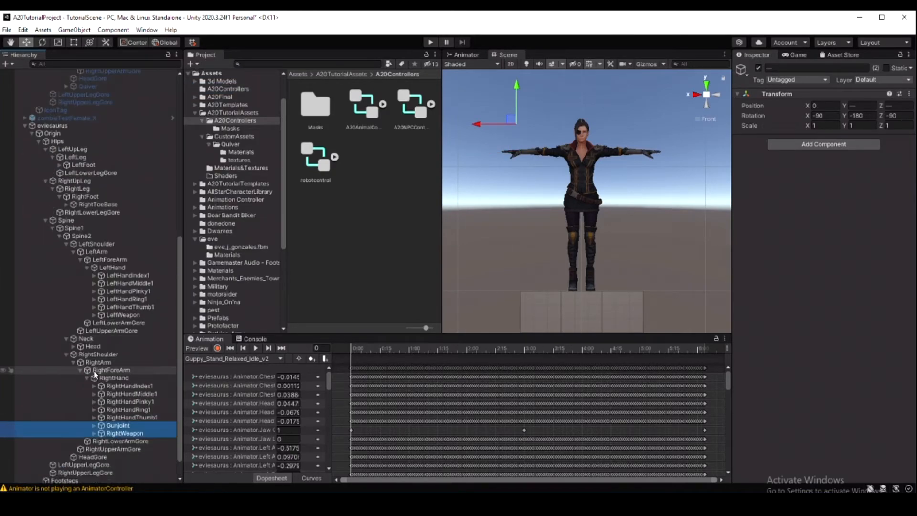
pyautogui.scroll(3, 89, 184)
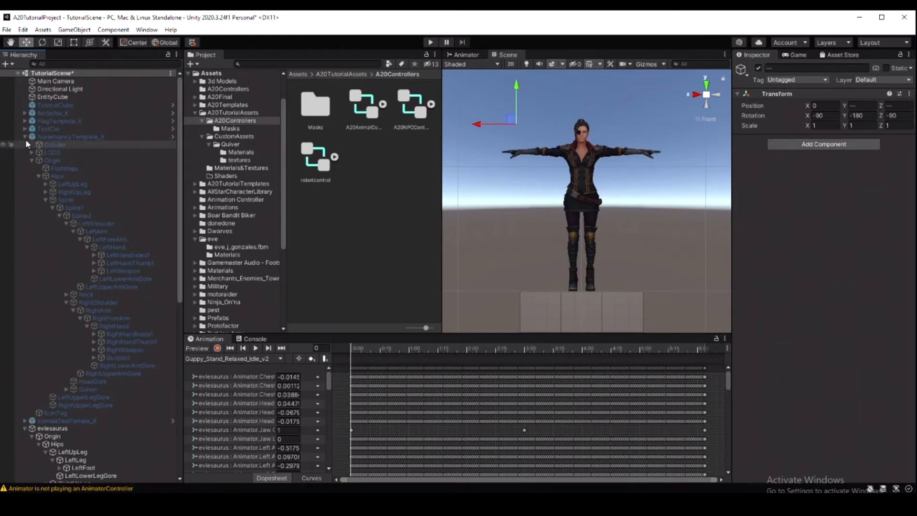
pyautogui.scroll(-3, 70, 246)
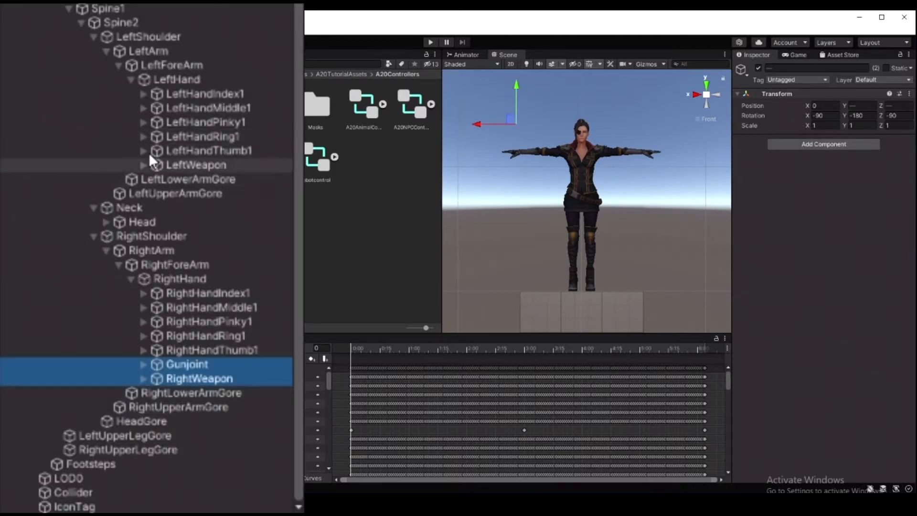
pyautogui.click(143, 165)
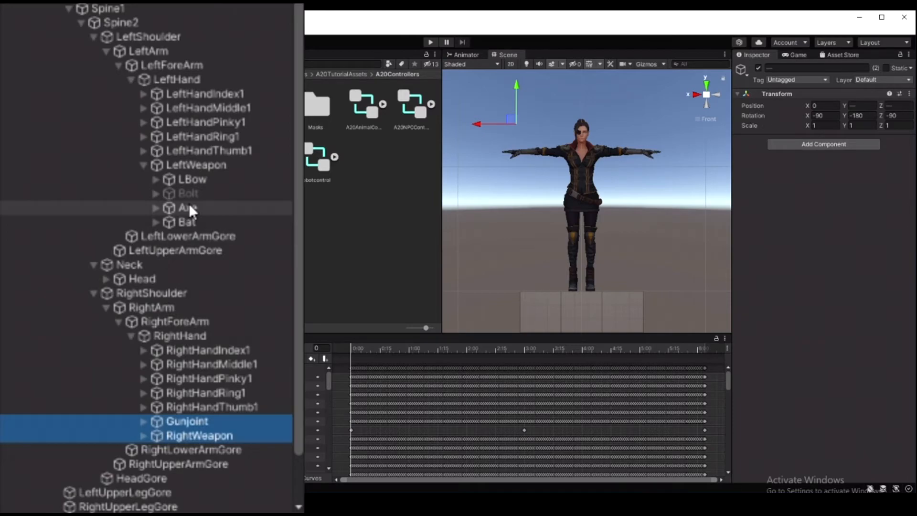
pyautogui.click(156, 179)
pyautogui.click(213, 190)
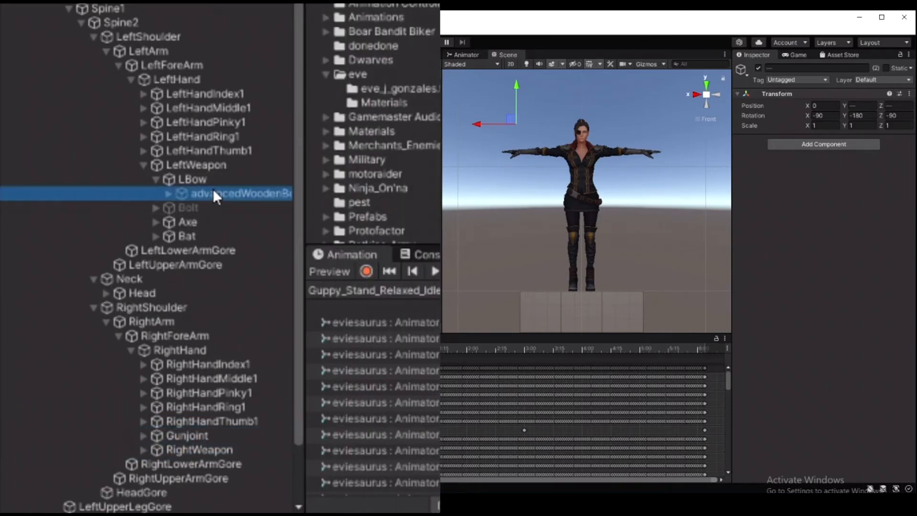
pyautogui.rightClick(213, 189)
pyautogui.click(277, 68)
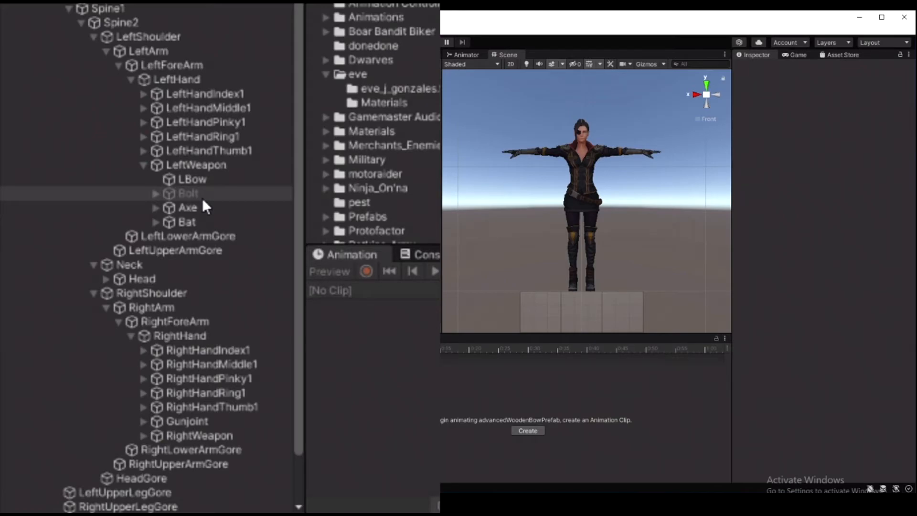
# - Delete the CrossbowBolt object under Bolt in LeftWeapon and activate the Bolt object
pyautogui.click(152, 194)
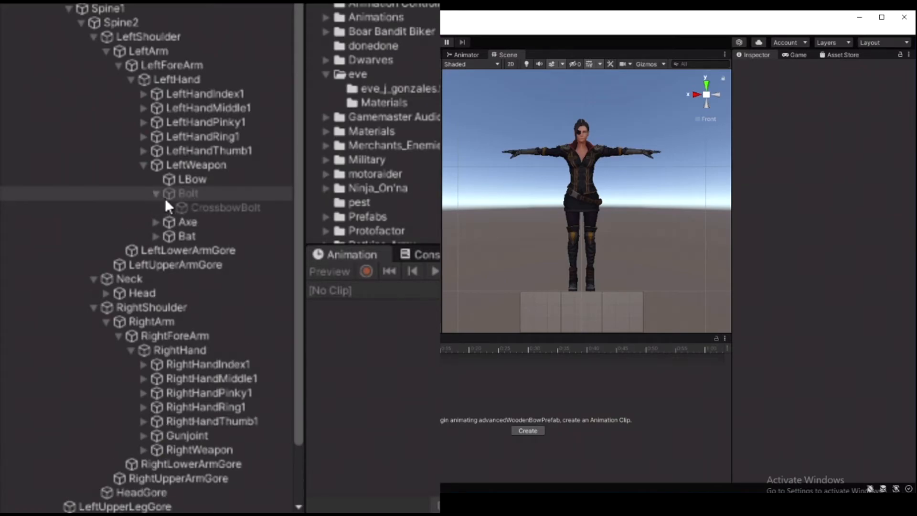
pyautogui.rightClick(216, 207)
pyautogui.click(323, 71)
pyautogui.click(191, 193)
pyautogui.click(759, 68)
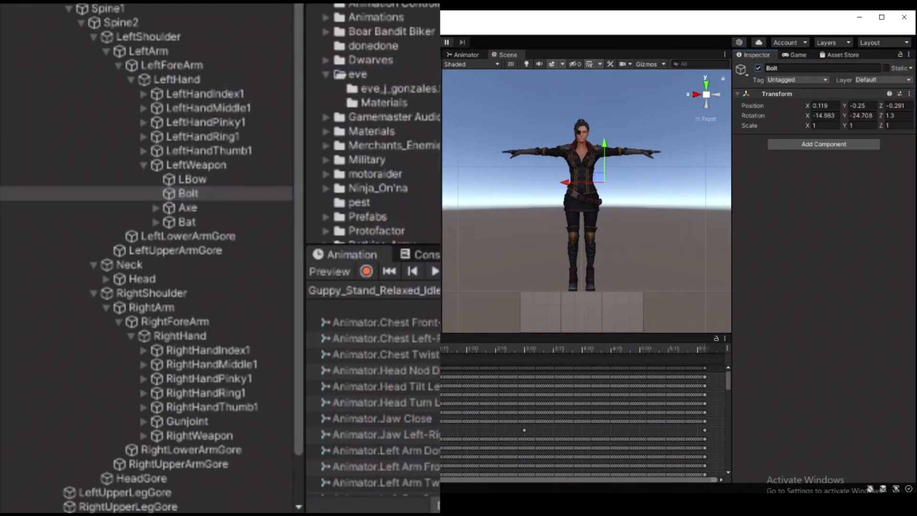
# - Delete the bat_Prefab object under Bat in the LeftWeapon of eviesaurus
pyautogui.click(154, 223)
pyautogui.scroll(-2, 193, 188)
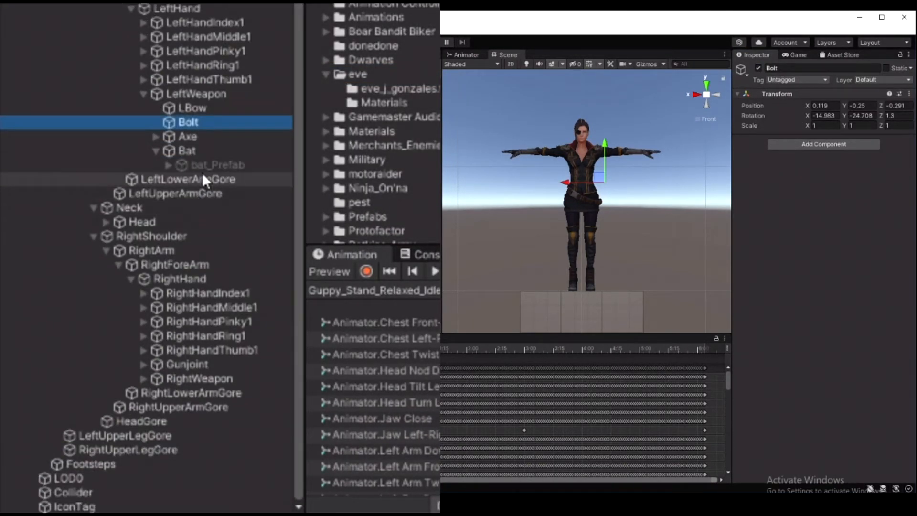
pyautogui.rightClick(201, 161)
pyautogui.click(248, 74)
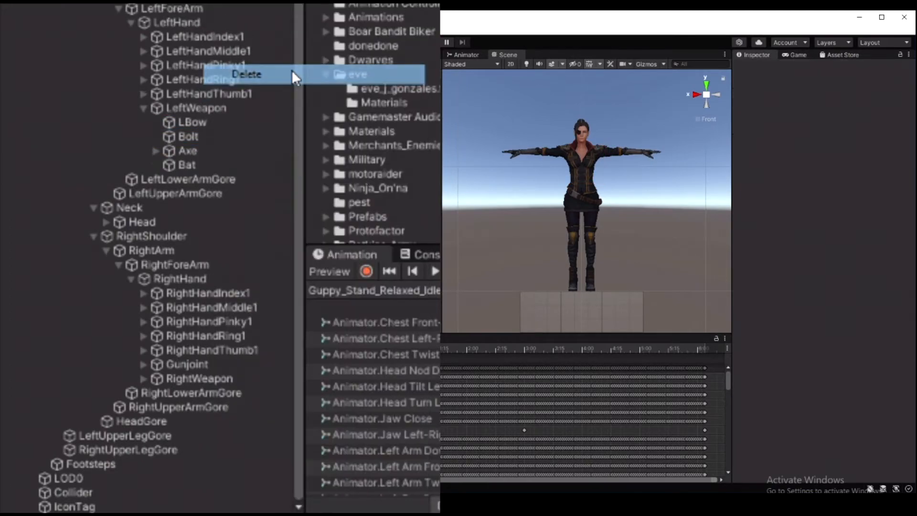
# - Activate the fireaxe_ironPrefab object under Axe in the LeftWeapon of eviesaurus
pyautogui.click(156, 150)
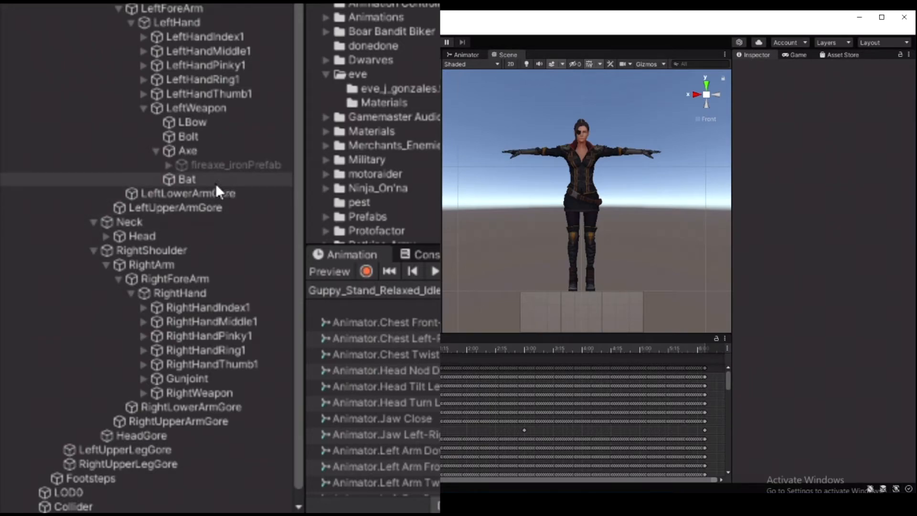
pyautogui.click(211, 164)
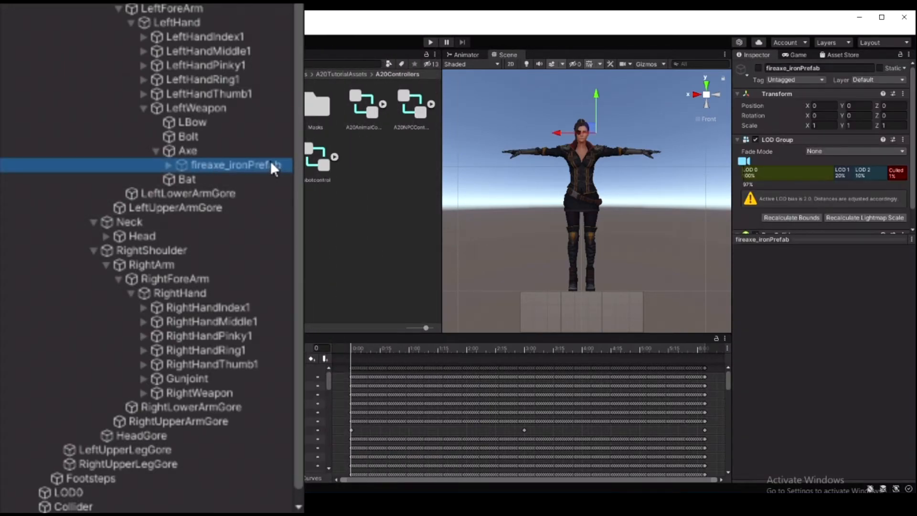
pyautogui.click(759, 68)
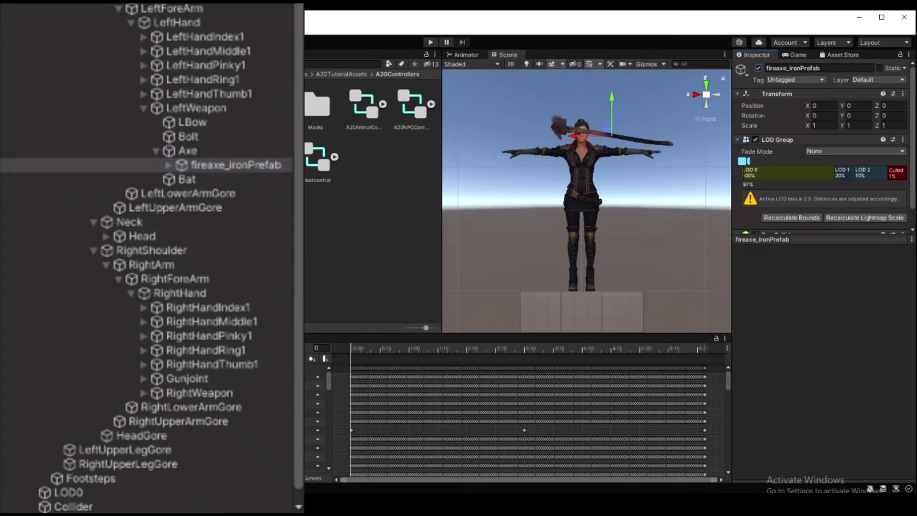
# - Select the Axe object and pose the character with the axeHold animation, stopping its playback at frame 14
pyautogui.click(193, 148)
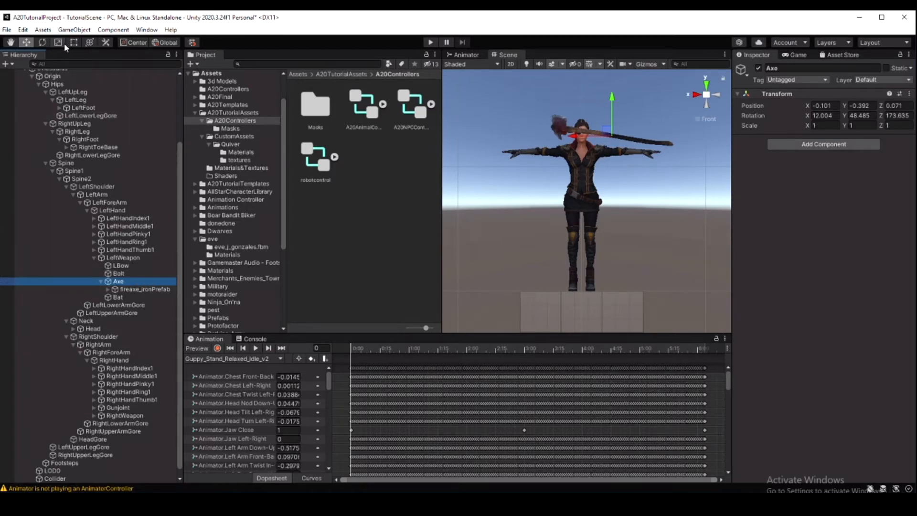
pyautogui.click(42, 42)
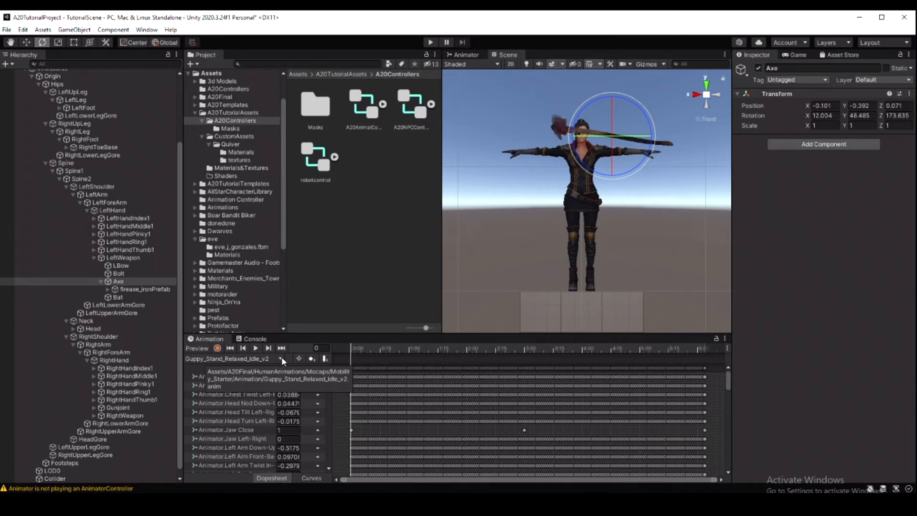
pyautogui.click(282, 358)
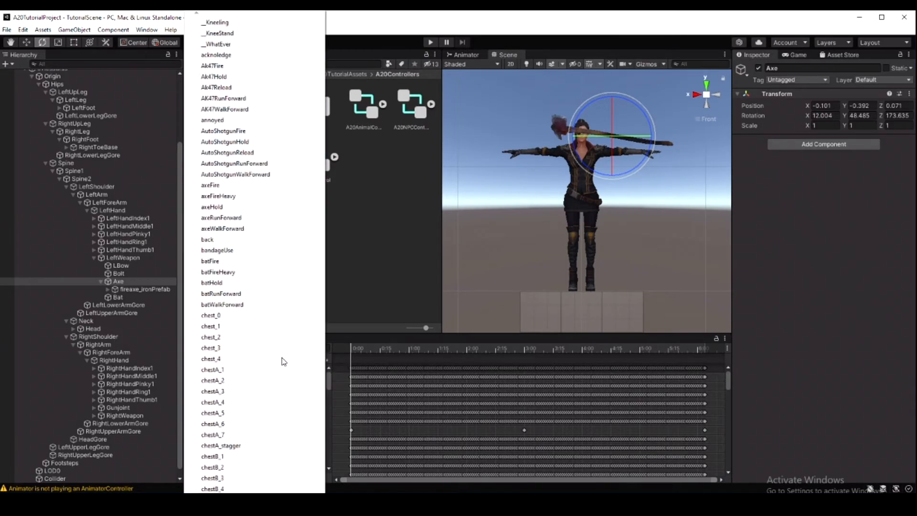
pyautogui.click(260, 210)
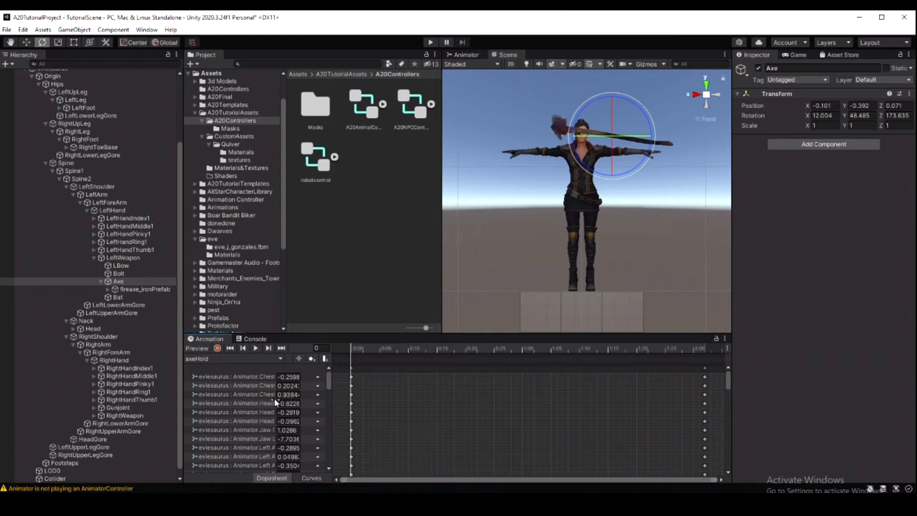
pyautogui.click(256, 348)
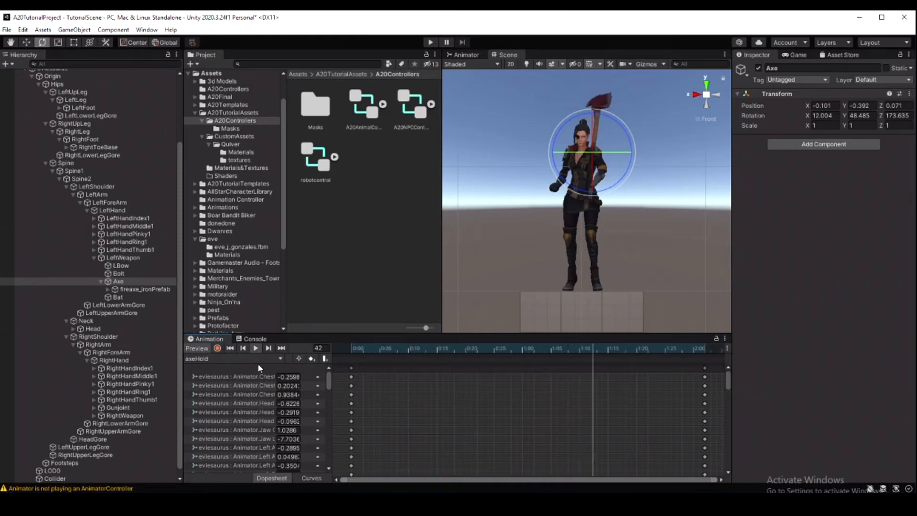
pyautogui.click(257, 349)
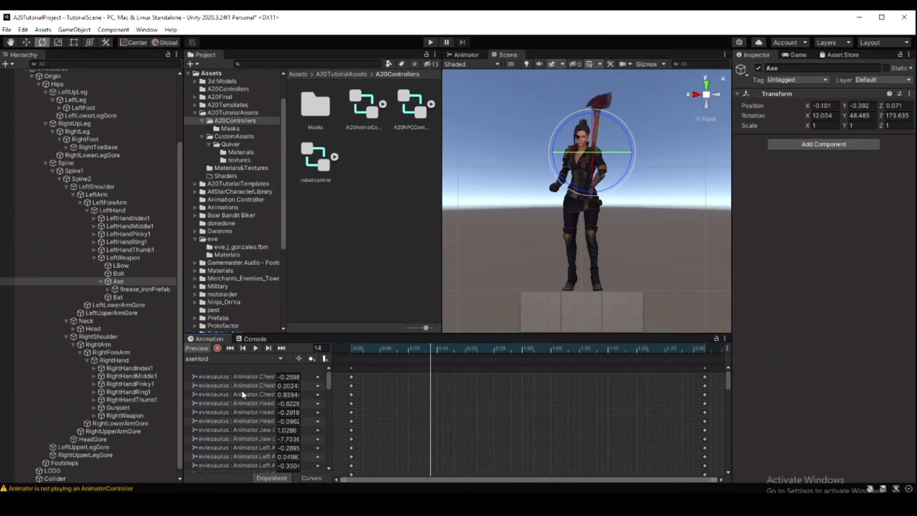
# - Rotate the Axe to about -18, 6, 84 and move it into the hands at about -0.373, 0.096, 0.028
pyautogui.moveTo(622, 153); pyautogui.dragTo(629, 170)
pyautogui.click(27, 42)
pyautogui.moveTo(594, 121); pyautogui.dragTo(527, 196)
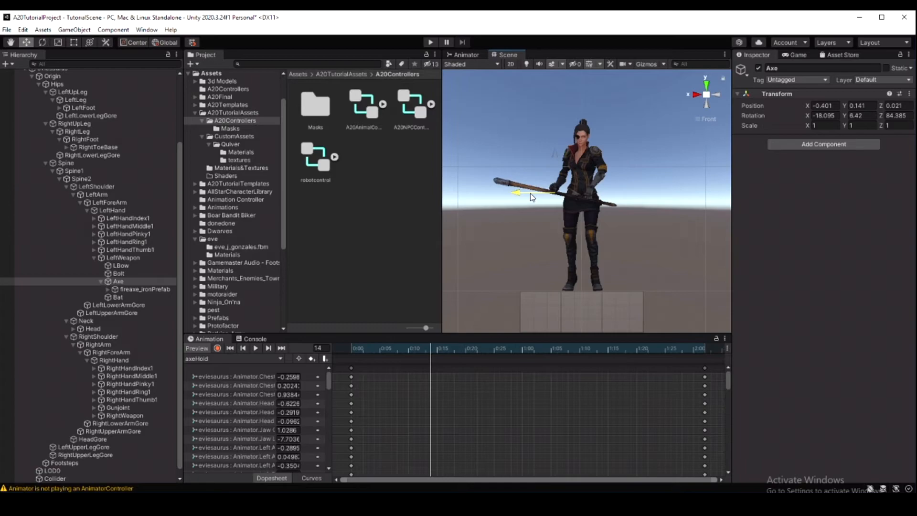
pyautogui.moveTo(532, 196); pyautogui.dragTo(563, 166)
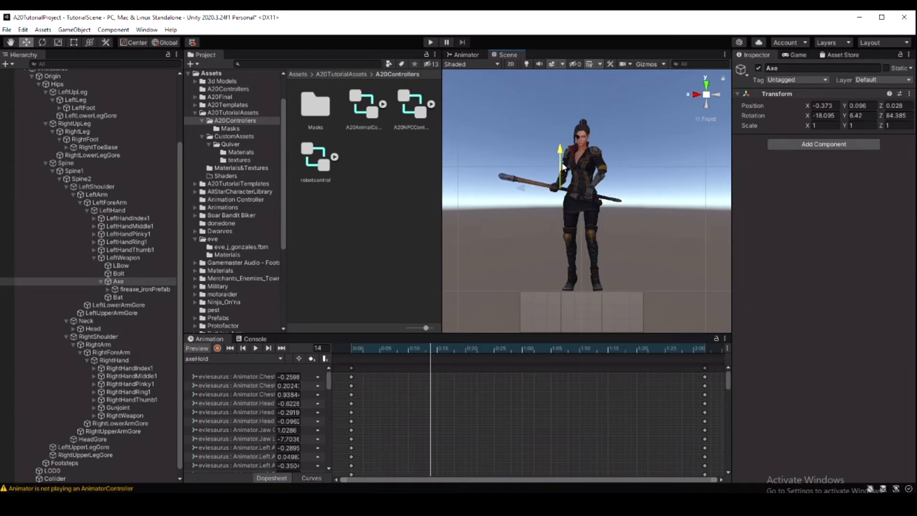
# - From the side, refine the Axe's rotation to about -21, -6, 89 and its position to about -0.393, 0.066, -0.059
pyautogui.click(715, 94)
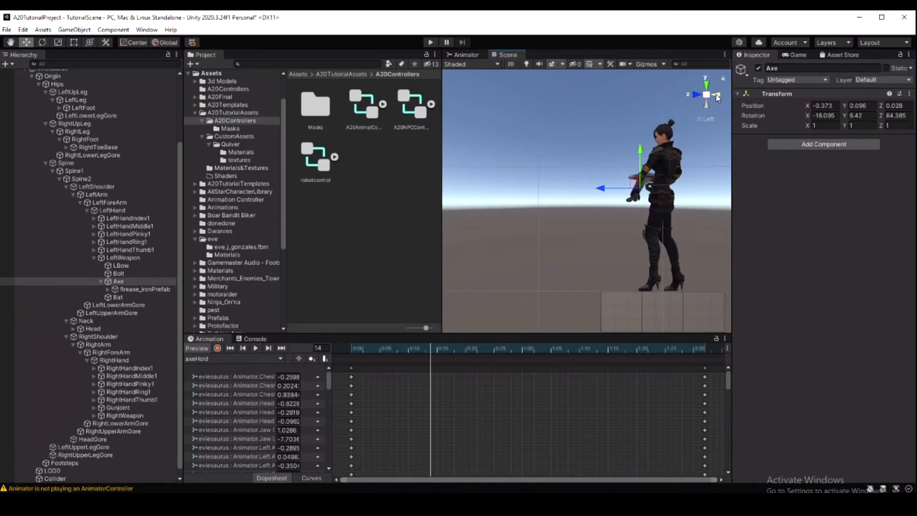
pyautogui.click(715, 94)
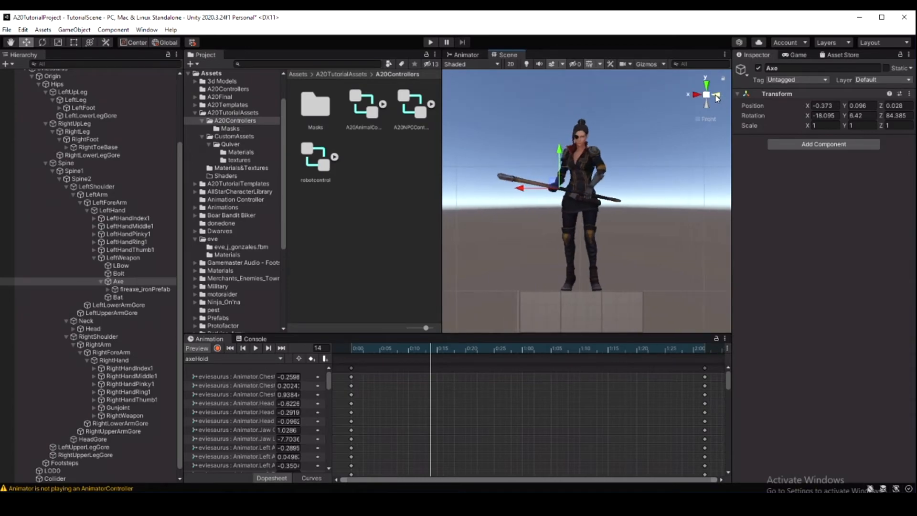
pyautogui.click(698, 96)
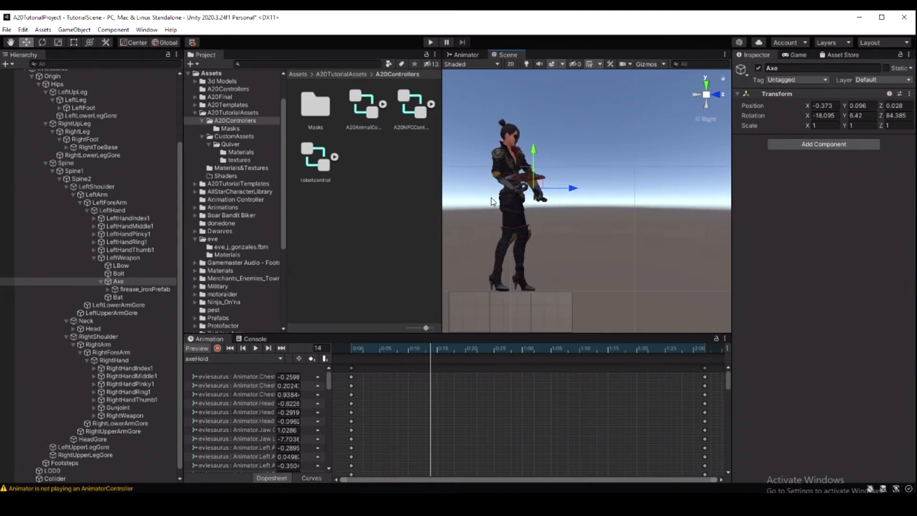
pyautogui.click(42, 43)
pyautogui.moveTo(520, 188); pyautogui.dragTo(514, 191)
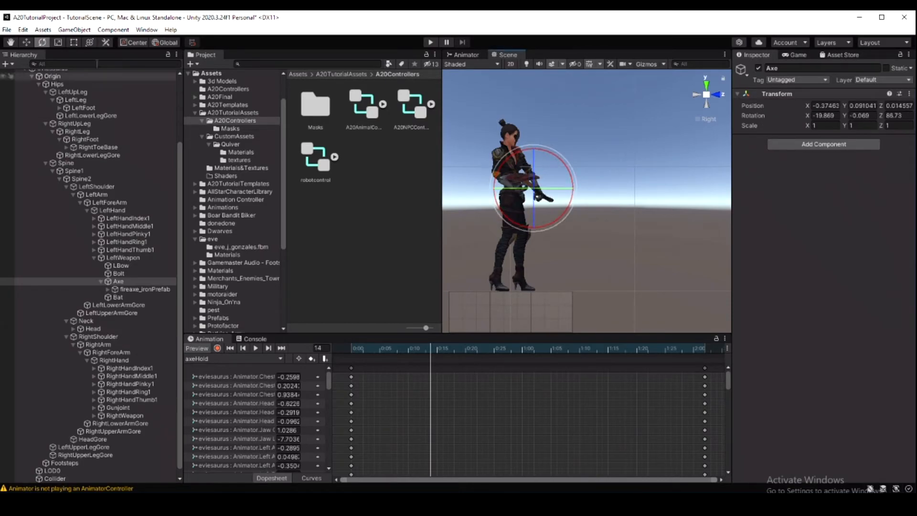
pyautogui.click(26, 43)
pyautogui.moveTo(566, 189); pyautogui.dragTo(536, 192)
pyautogui.click(42, 43)
pyautogui.click(26, 42)
pyautogui.moveTo(544, 188); pyautogui.dragTo(546, 194)
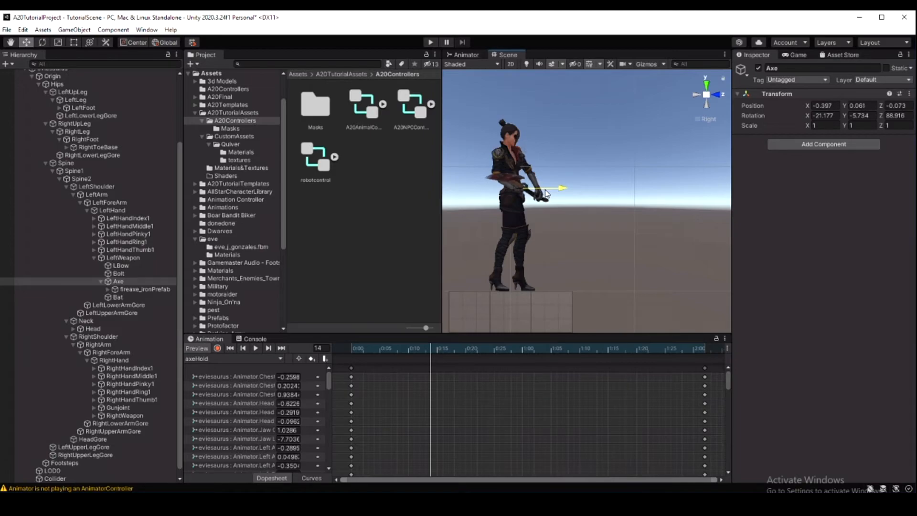
pyautogui.click(718, 96)
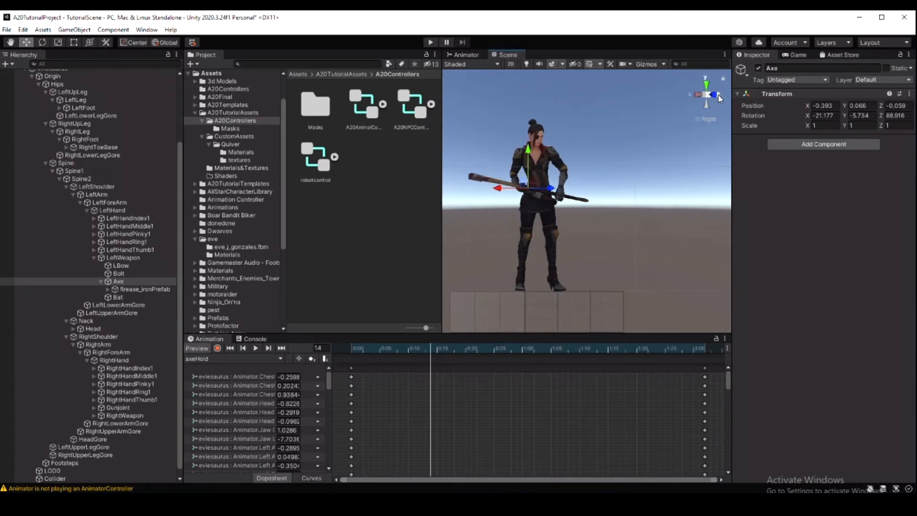
# - Check the axe's fit in the hands by playing the axeFire animation and viewing it from several sides
pyautogui.click(718, 96)
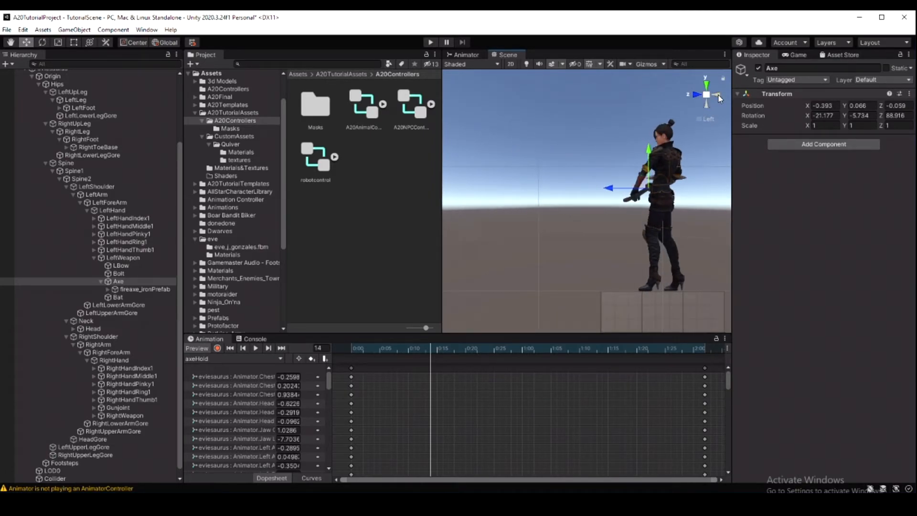
pyautogui.click(719, 96)
pyautogui.click(718, 96)
pyautogui.click(718, 95)
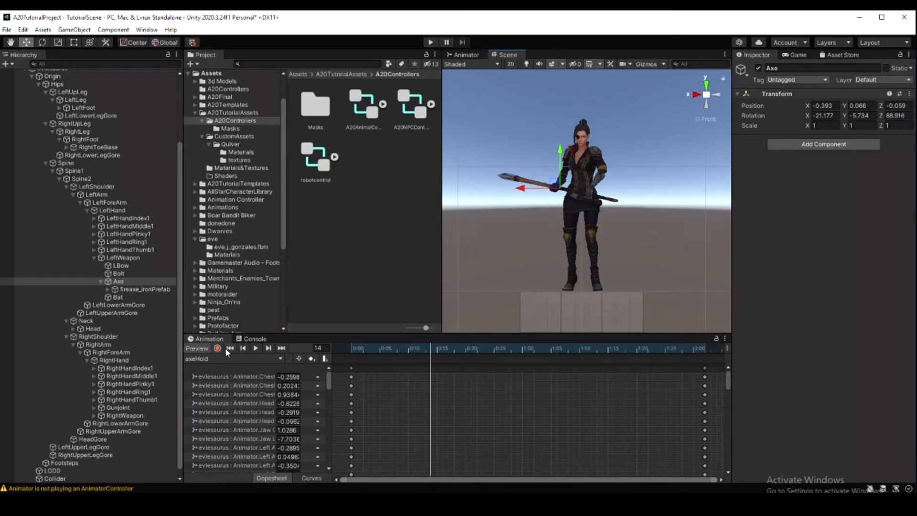
pyautogui.click(281, 359)
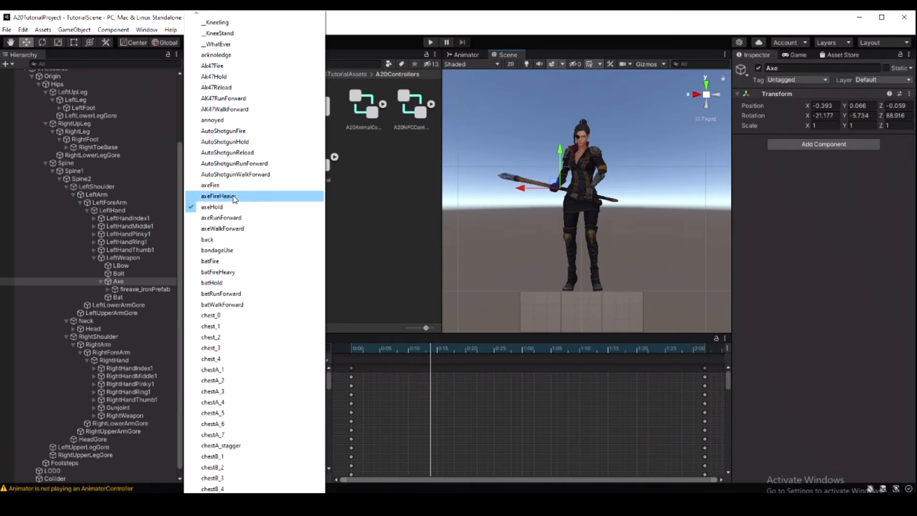
pyautogui.click(233, 188)
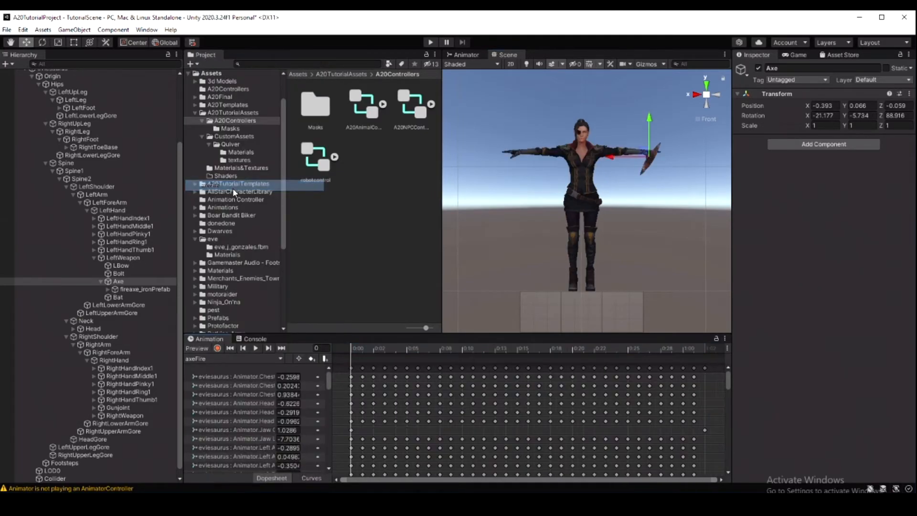
pyautogui.click(256, 347)
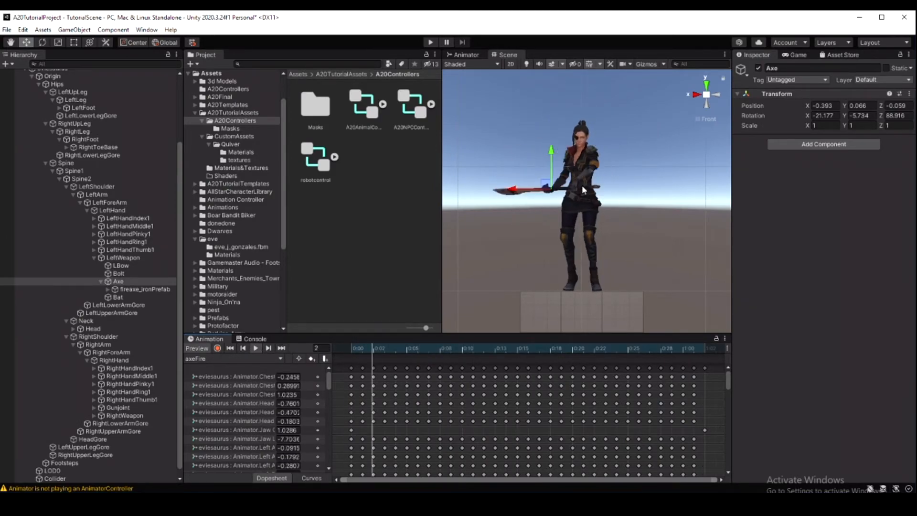
pyautogui.click(717, 95)
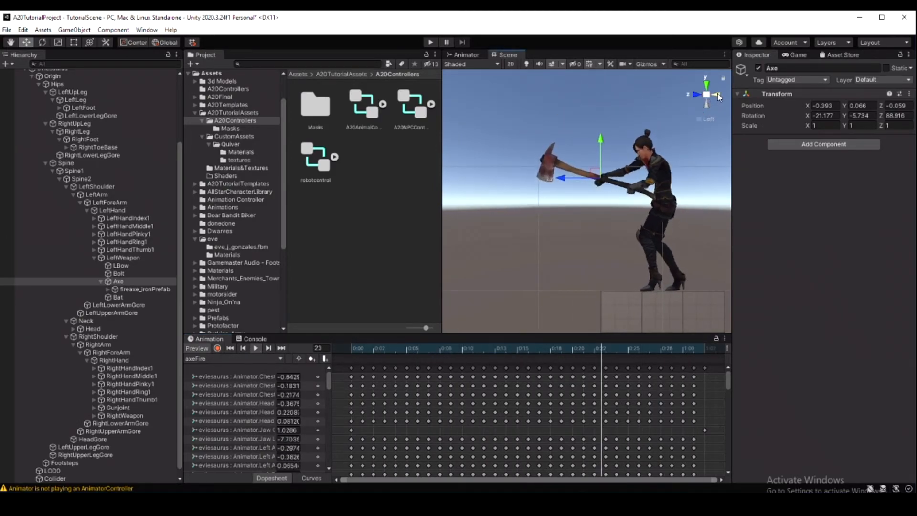
pyautogui.click(719, 97)
pyautogui.click(719, 97)
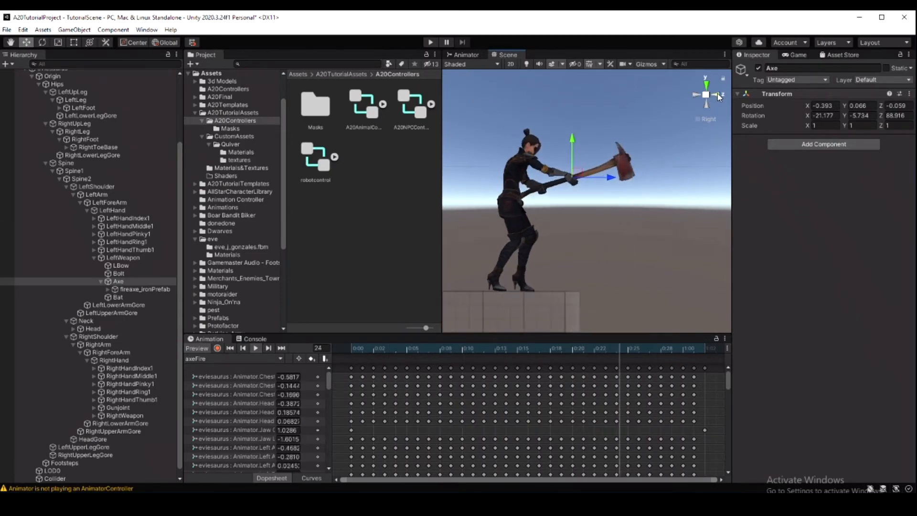
# - Play the axeRunForward animation, check the axe's grip from all around, and stop the playback
pyautogui.click(280, 358)
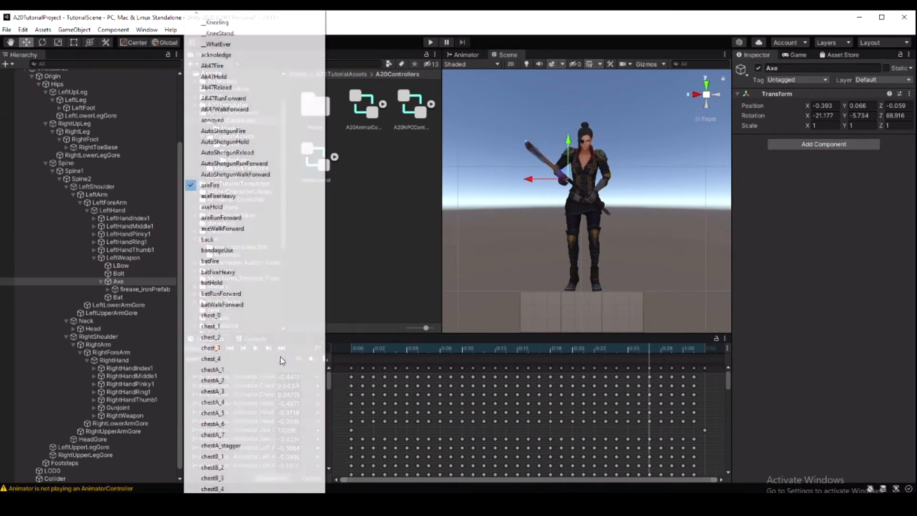
pyautogui.click(239, 218)
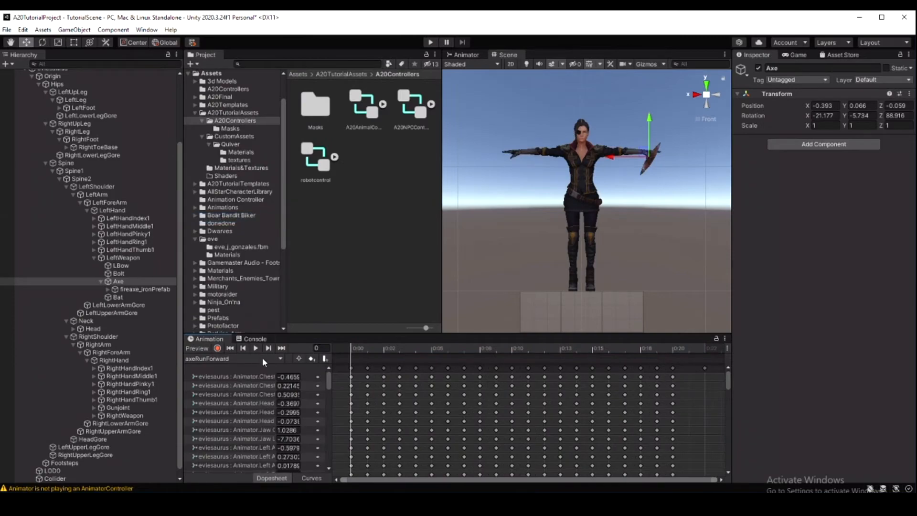
pyautogui.click(256, 348)
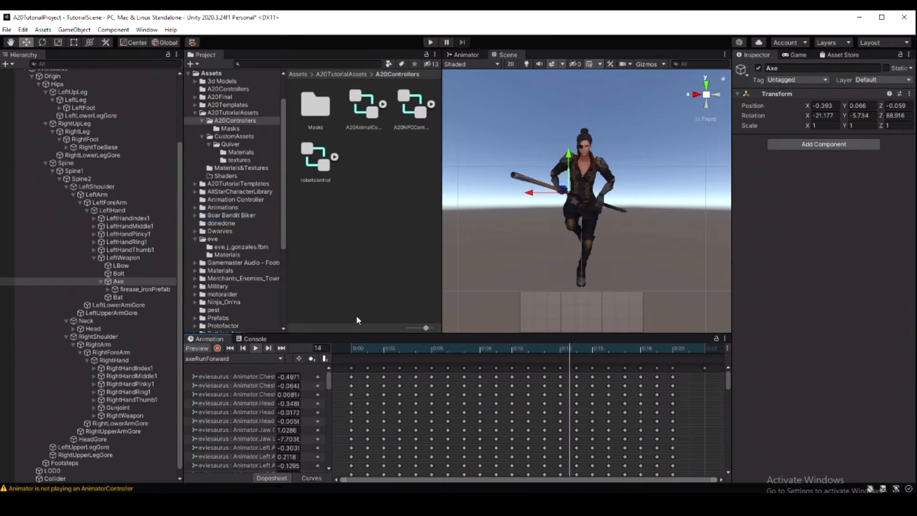
pyautogui.click(717, 95)
pyautogui.click(718, 96)
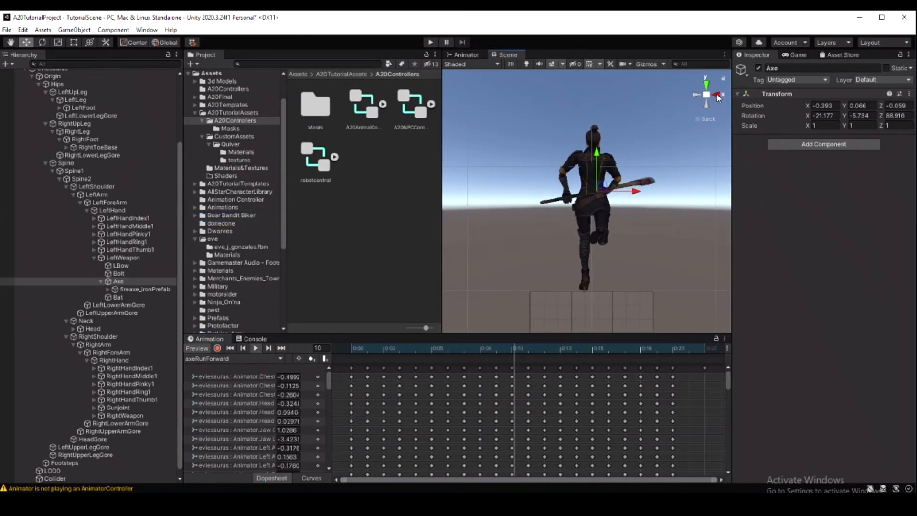
pyautogui.click(718, 95)
pyautogui.click(257, 347)
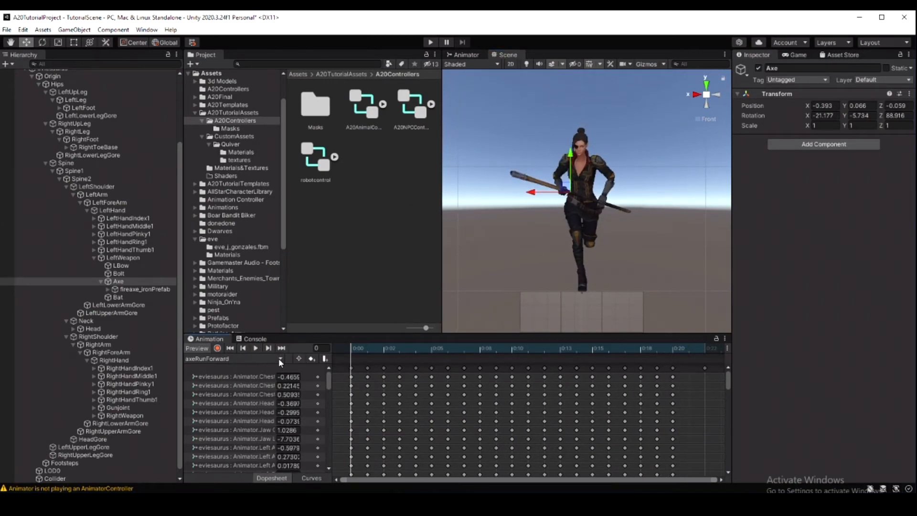
# - Turn off the animation preview and delete the fireaxe_ironPrefab object under Axe
pyautogui.click(278, 359)
pyautogui.click(202, 349)
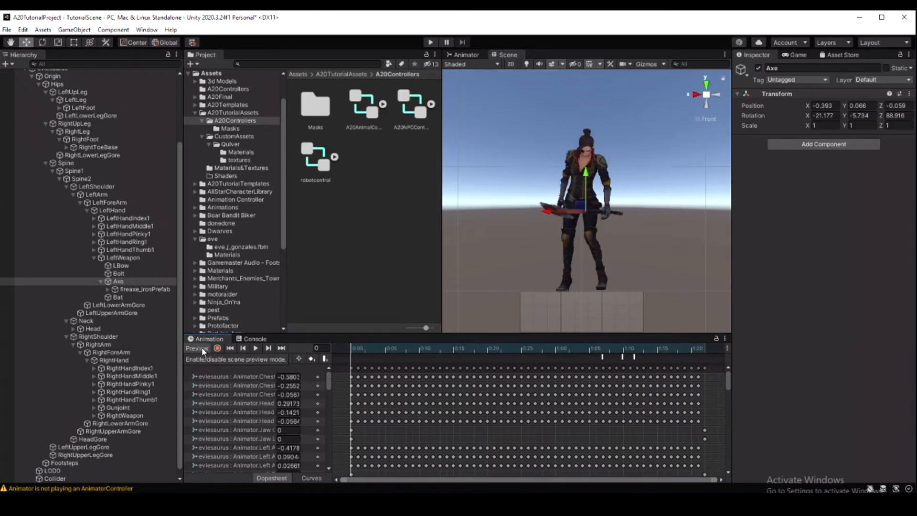
pyautogui.click(203, 349)
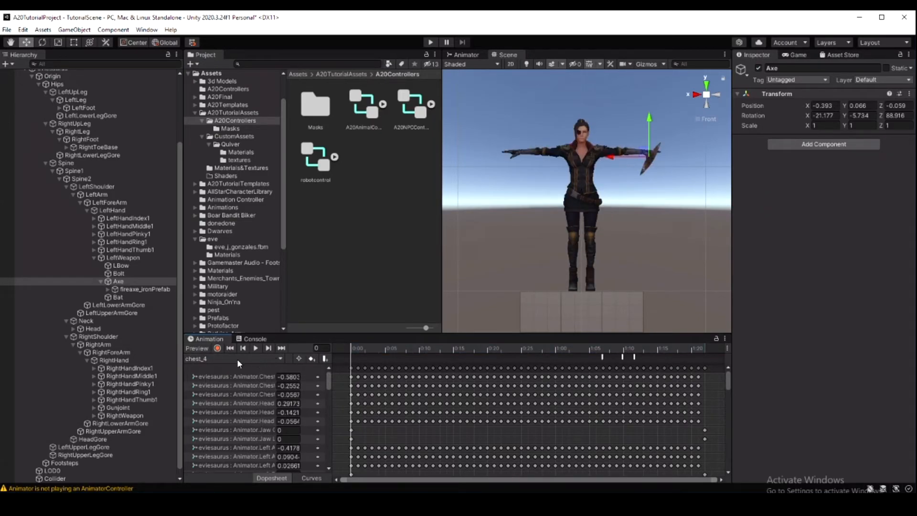
pyautogui.rightClick(126, 290)
pyautogui.click(181, 240)
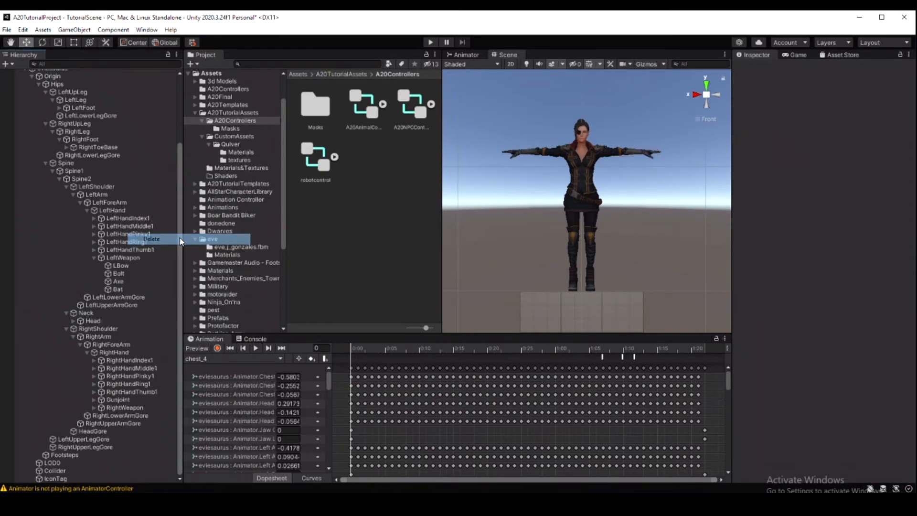
# - Activate the Club_Wood_Refined object under Club in the RightWeapon of eviesaurus
pyautogui.click(94, 257)
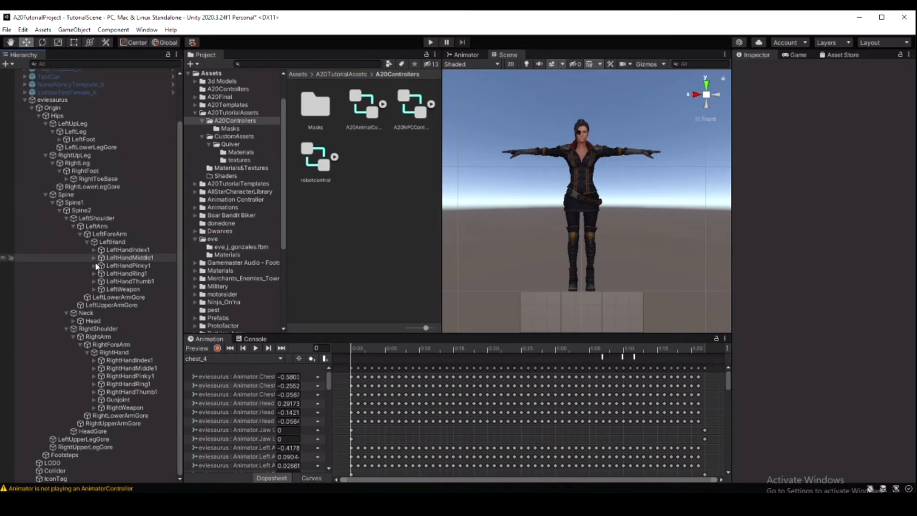
pyautogui.click(94, 407)
pyautogui.scroll(-3, 102, 401)
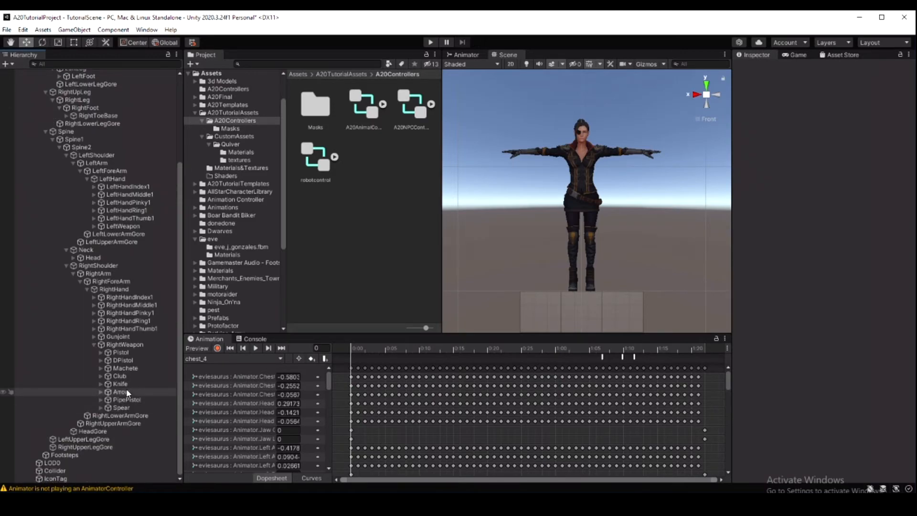
pyautogui.click(100, 376)
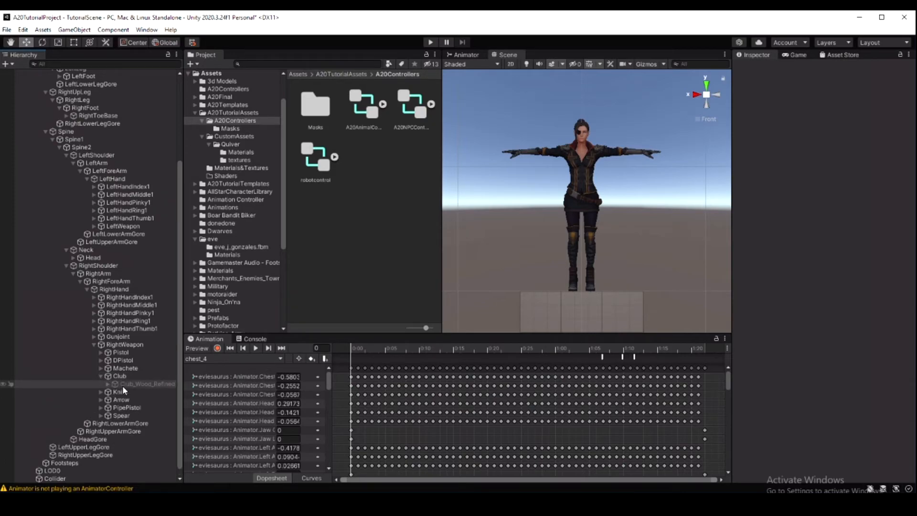
pyautogui.click(123, 385)
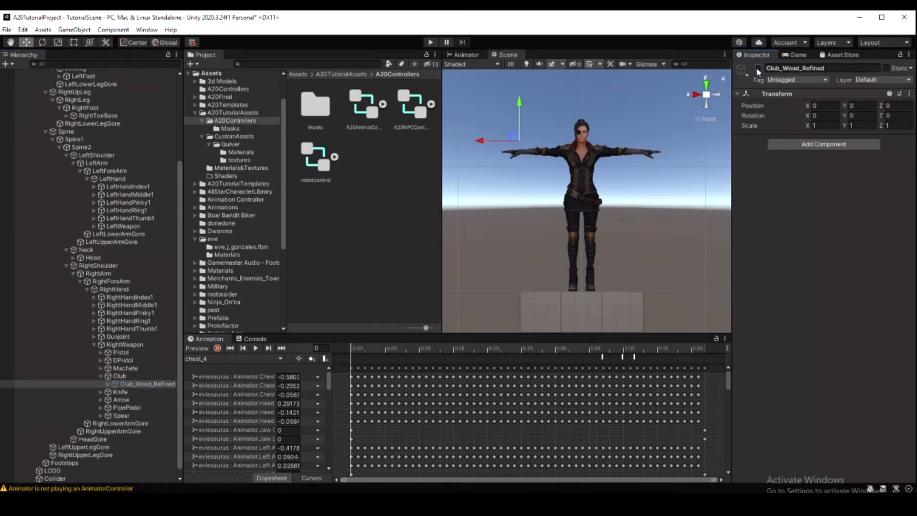
pyautogui.click(757, 68)
# - Select the Club object and pose the character with the clubHold animation, stopping its playback at frame 23
pyautogui.click(120, 377)
pyautogui.click(279, 358)
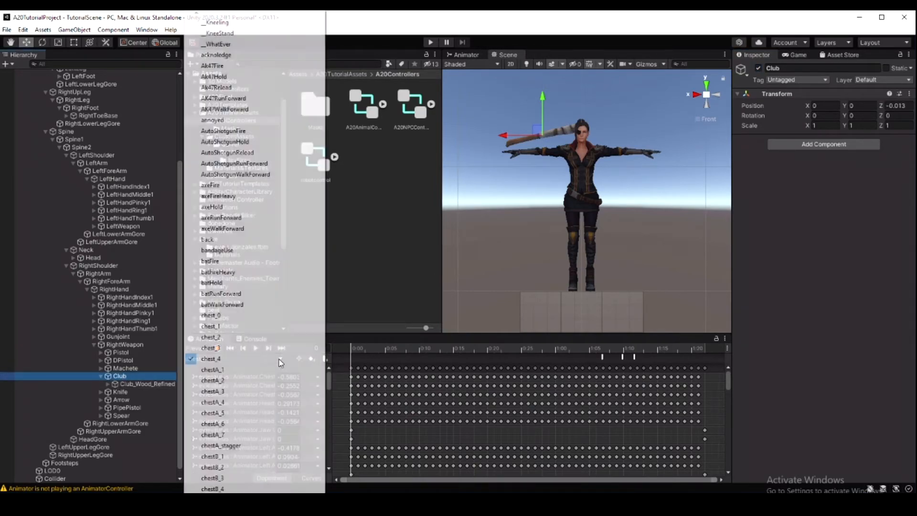
pyautogui.scroll(-15, 255, 258)
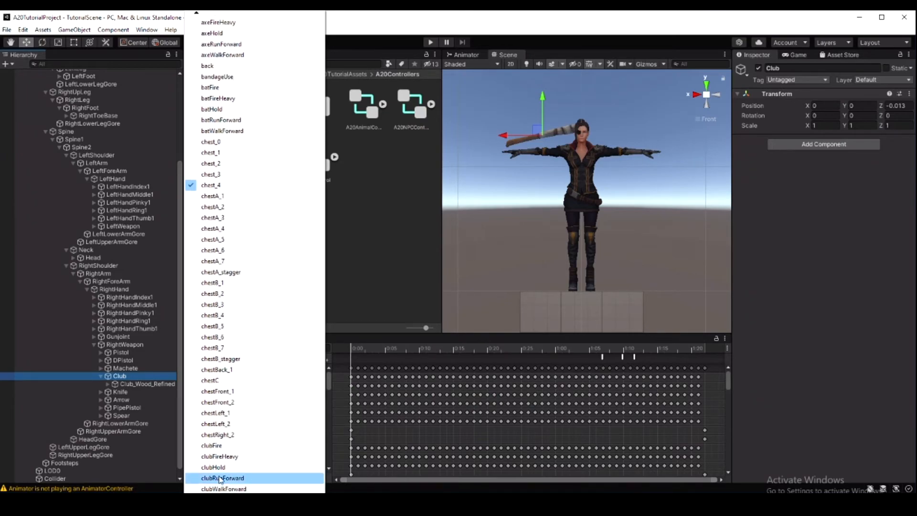
pyautogui.click(219, 474)
pyautogui.click(255, 348)
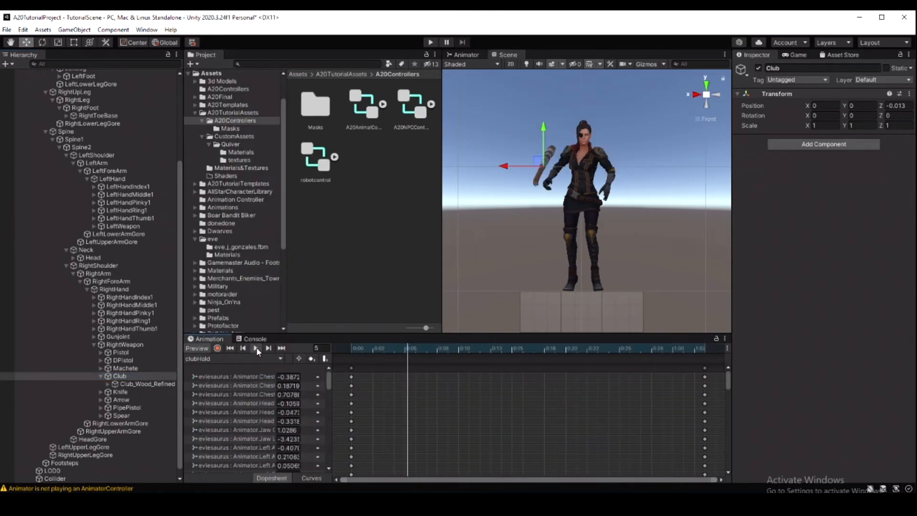
# - From the side, rotate the Club to about 10, -21, 85 and move it toward the hand at about 0.039, -0.092, -0.035
pyautogui.click(720, 97)
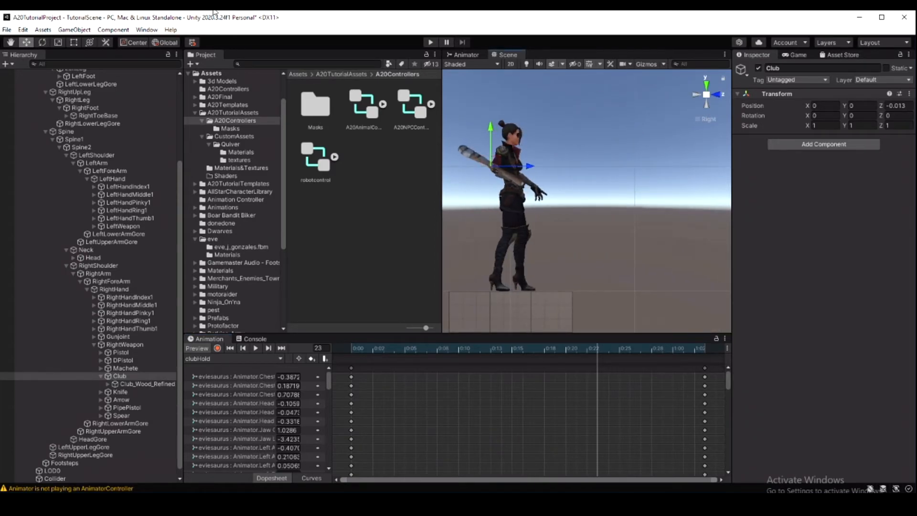
pyautogui.click(42, 42)
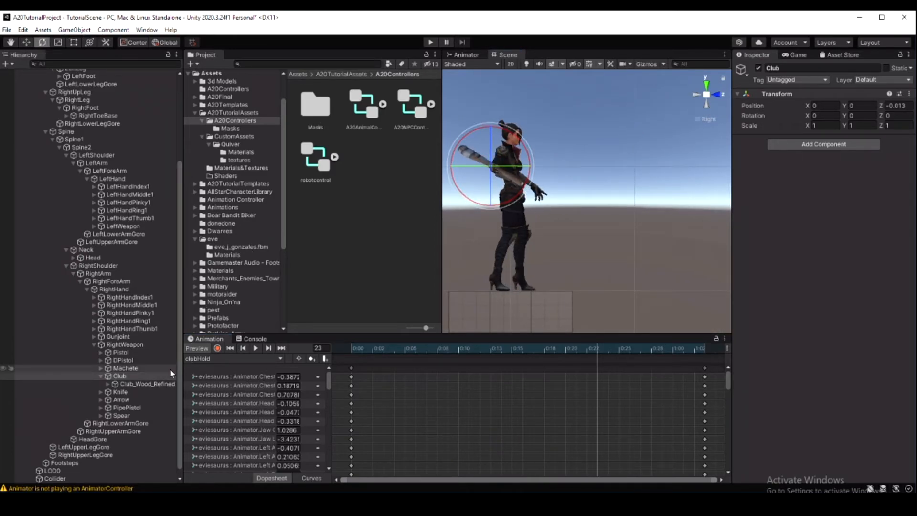
pyautogui.moveTo(531, 147); pyautogui.dragTo(506, 236)
pyautogui.moveTo(535, 163); pyautogui.dragTo(523, 199)
pyautogui.click(30, 42)
pyautogui.moveTo(513, 167); pyautogui.dragTo(551, 170)
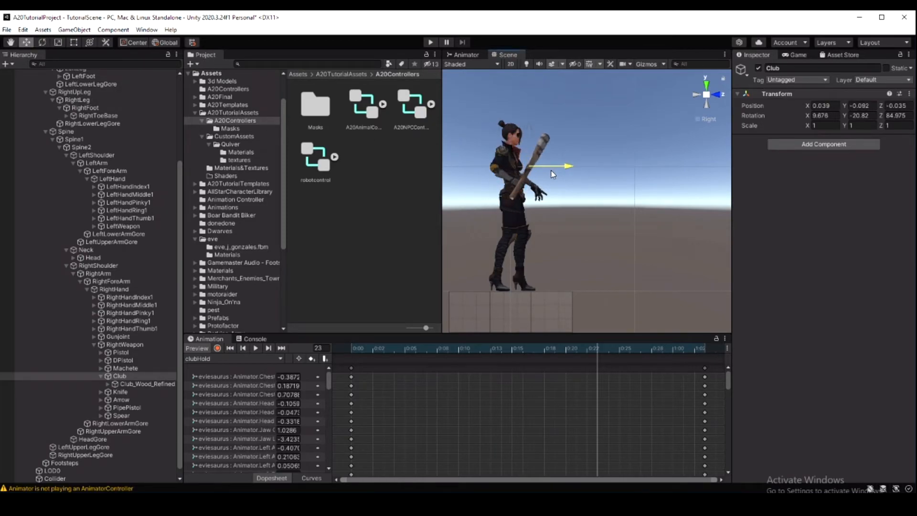
# - Refine the Club's rotation to about 17, -9, 87 and its position in the hand to about 0.051, -0.071, -0.117
pyautogui.click(716, 96)
pyautogui.moveTo(531, 173)
pyautogui.mouseDown()
pyautogui.moveTo(519, 168)
pyautogui.moveTo(527, 173)
pyautogui.mouseUp()
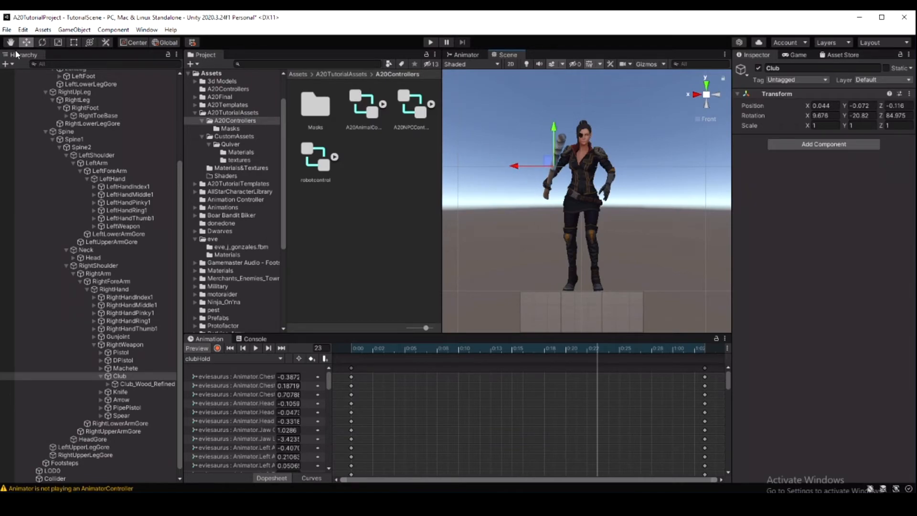
pyautogui.click(41, 43)
pyautogui.moveTo(587, 194); pyautogui.dragTo(597, 181)
pyautogui.click(26, 41)
pyautogui.moveTo(528, 165); pyautogui.dragTo(525, 164)
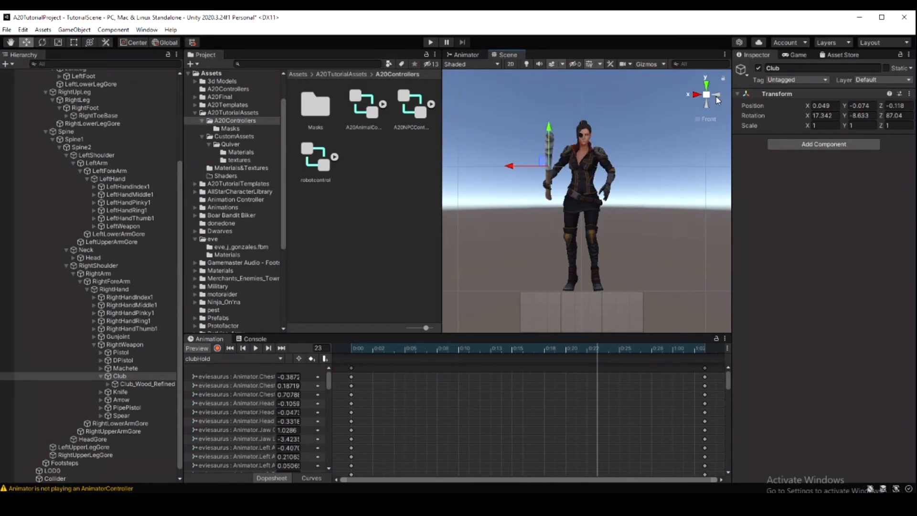
pyautogui.click(716, 96)
pyautogui.click(716, 96)
pyautogui.click(715, 97)
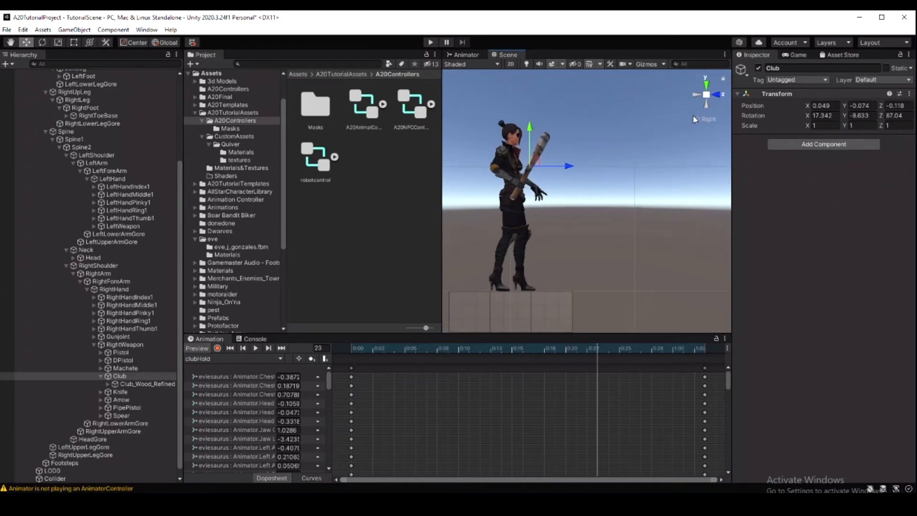
pyautogui.moveTo(555, 168); pyautogui.dragTo(556, 168)
pyautogui.click(717, 96)
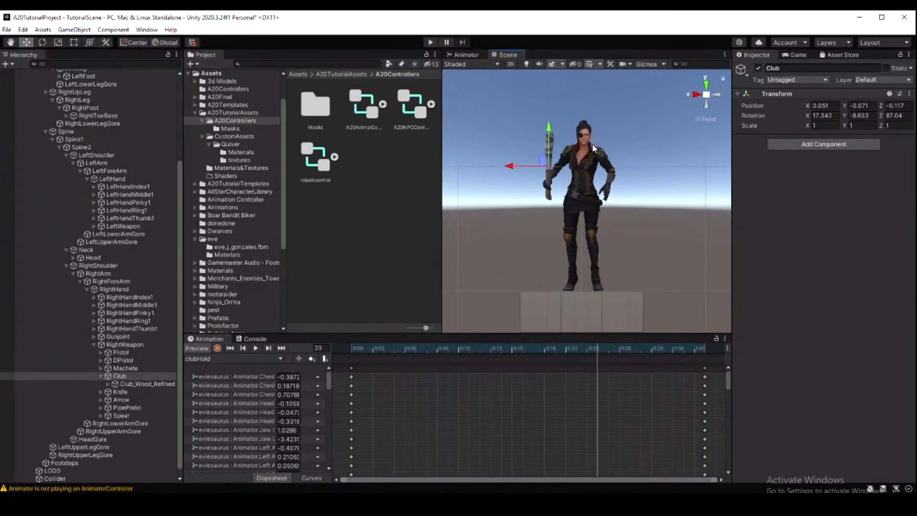
# - Play the clubWalkForward animation, check the club's grip from the front and side, and stop the playback
pyautogui.click(282, 358)
pyautogui.scroll(-5, 255, 252)
pyautogui.scroll(-2, 255, 252)
pyautogui.click(222, 467)
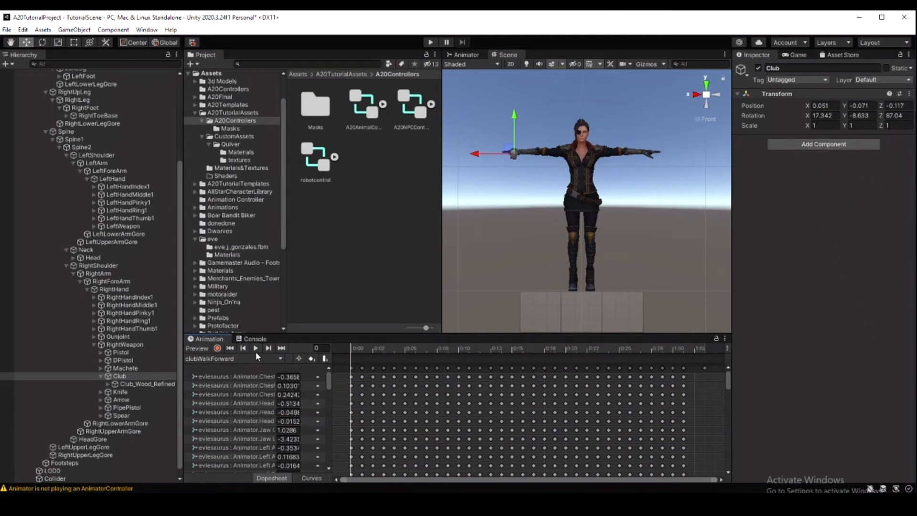
pyautogui.click(255, 348)
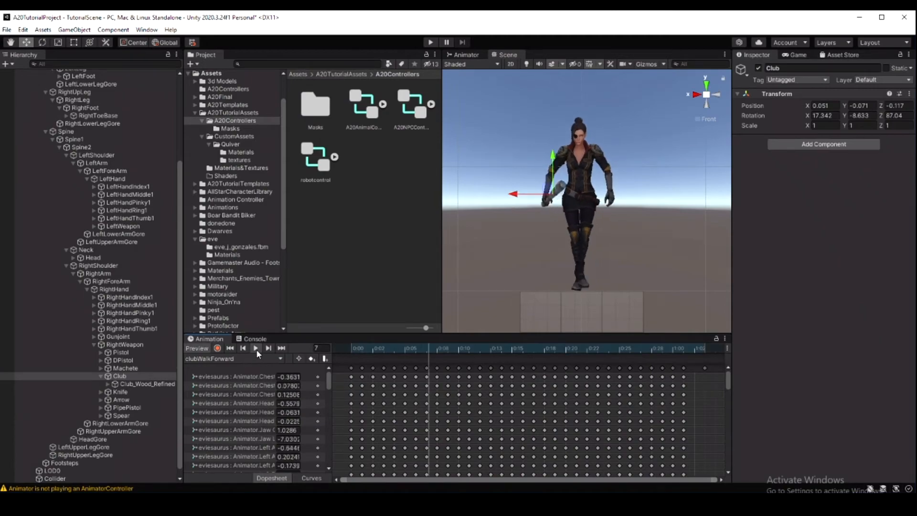
pyautogui.click(715, 96)
pyautogui.click(717, 97)
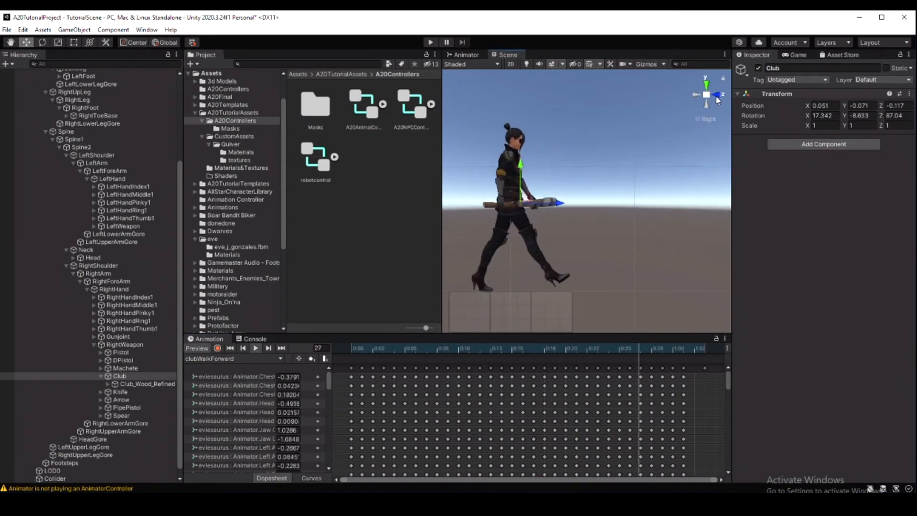
pyautogui.click(256, 348)
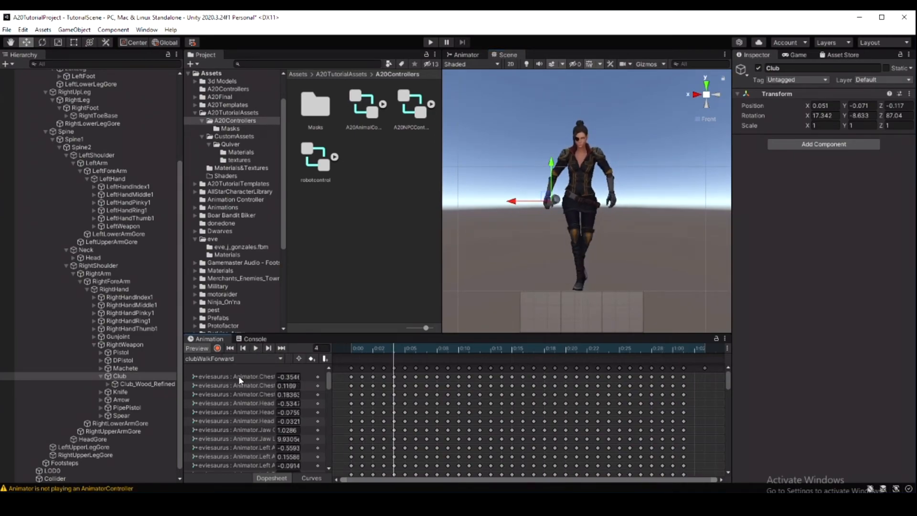
# - Play the clubFire animation to check how the club sits in the hand during the swing
pyautogui.click(281, 358)
pyautogui.scroll(-5, 231, 478)
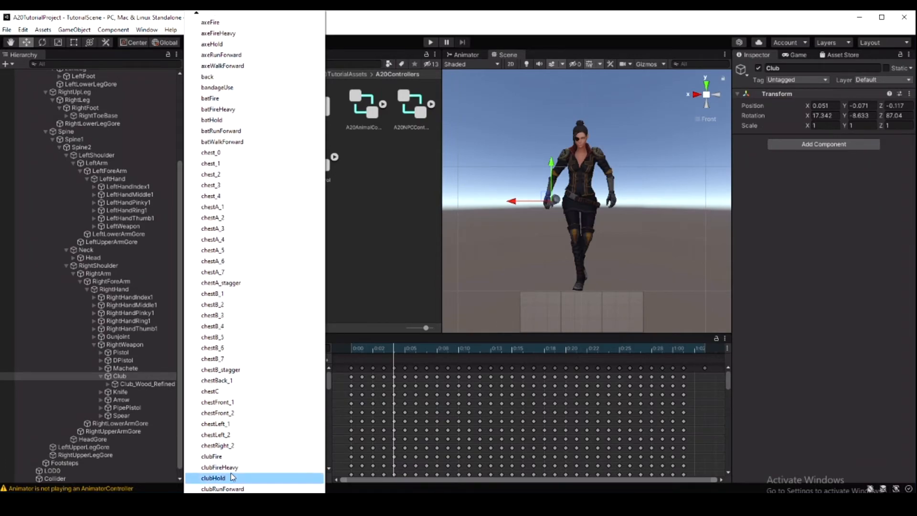
pyautogui.click(229, 456)
pyautogui.click(255, 349)
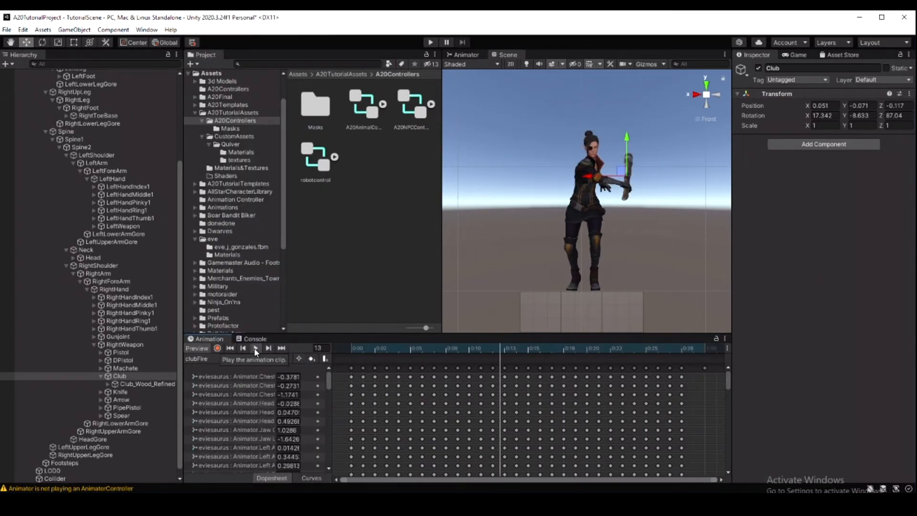
# - Check the club's swing in the clubFire animation from the side and front, and end the animation preview
pyautogui.click(718, 94)
pyautogui.click(720, 95)
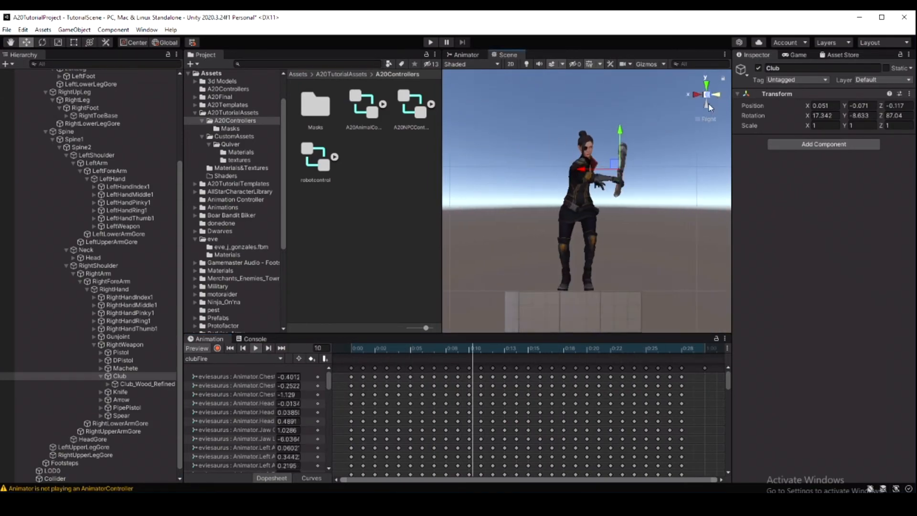
pyautogui.click(204, 348)
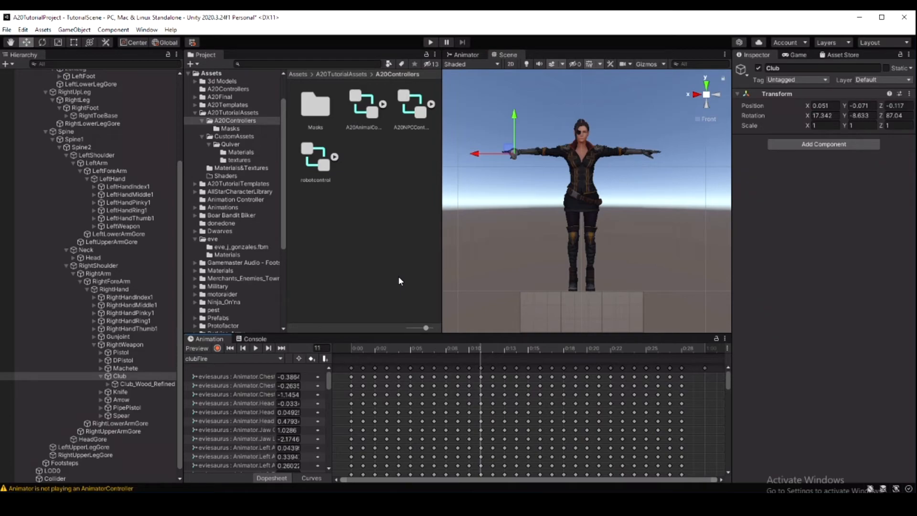
# - Delete the Club_Wood_Refined model from the Club object and the PistolPrefab model from the Pistol object under RightWeapon
pyautogui.click(142, 384)
pyautogui.rightClick(142, 384)
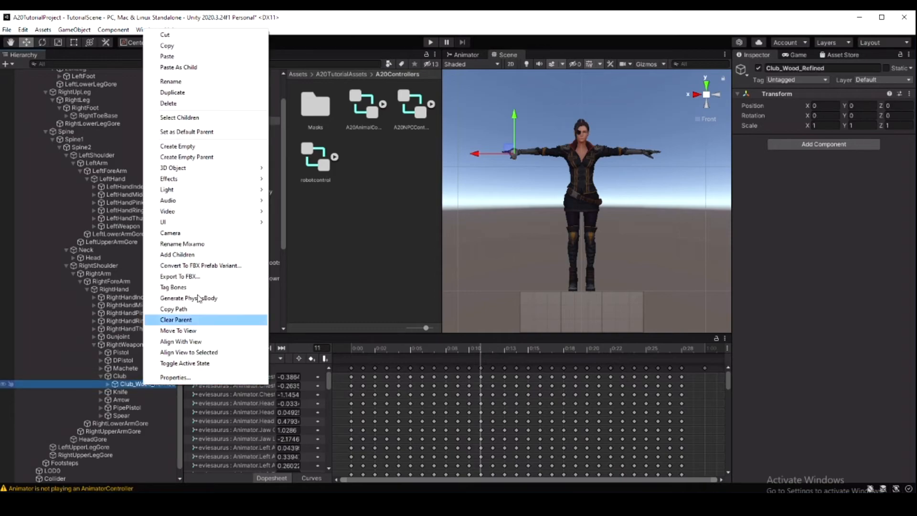
pyautogui.click(198, 103)
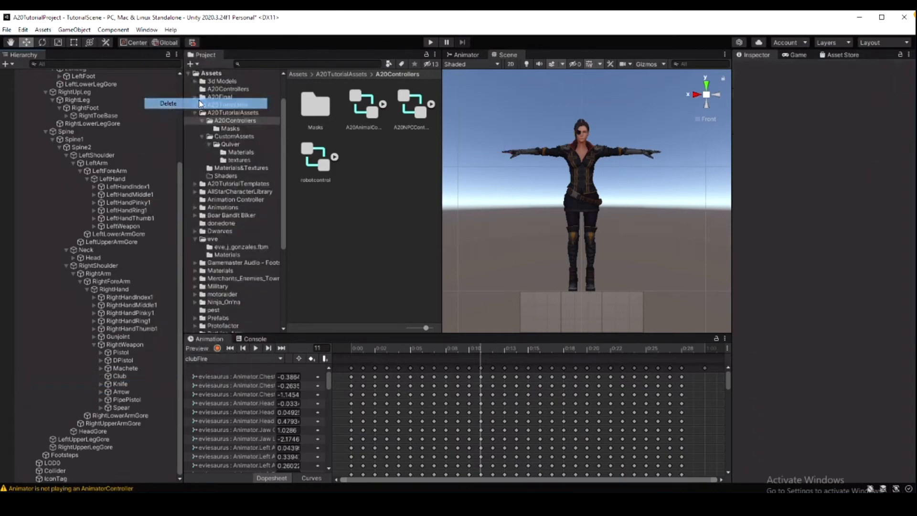
pyautogui.click(101, 353)
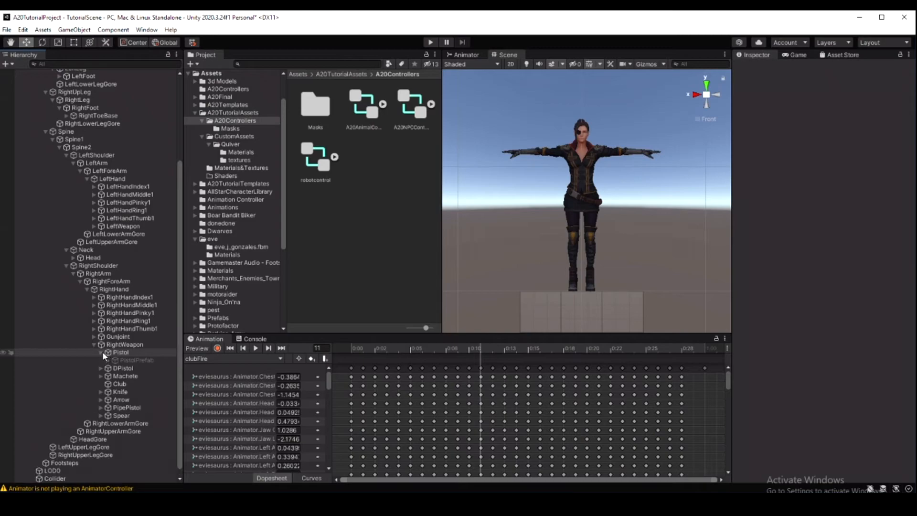
pyautogui.click(117, 361)
pyautogui.rightClick(117, 360)
pyautogui.click(168, 240)
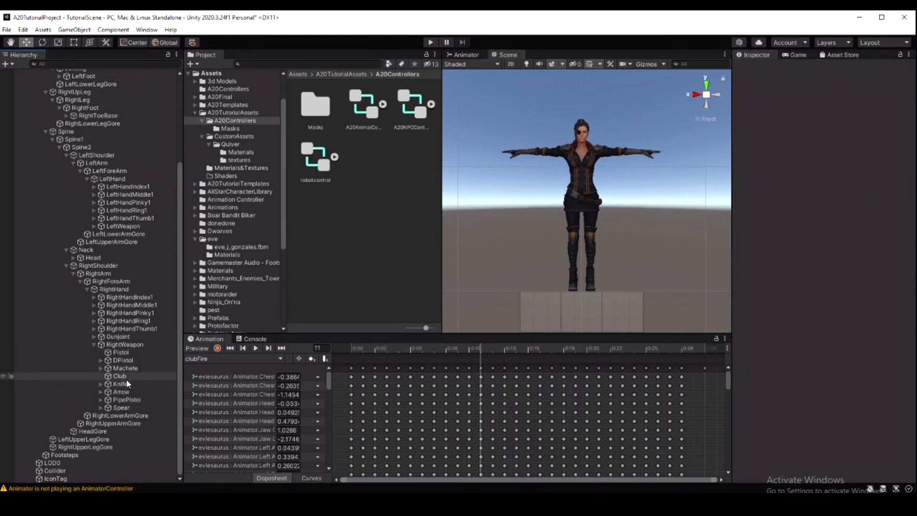
# - Collapse RightWeapon, expand Gunjoint, and activate the ak47 model inside its AK47 object
pyautogui.click(94, 344)
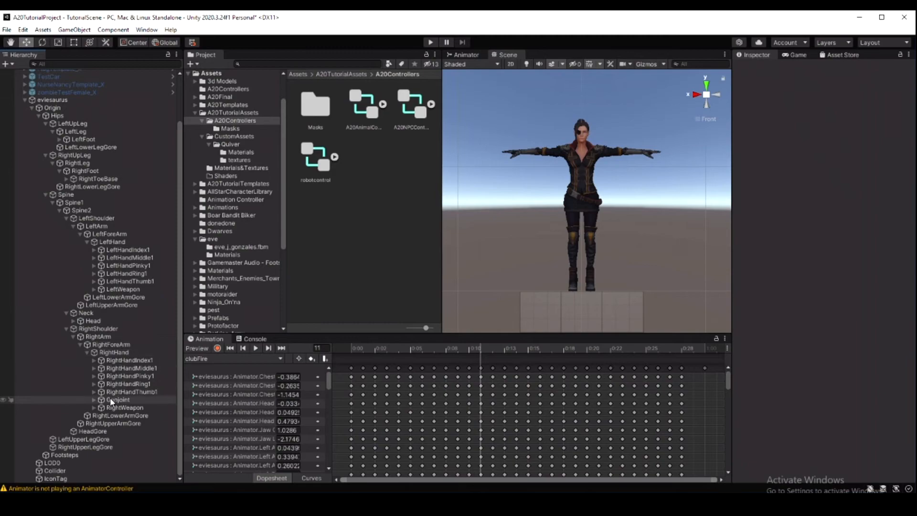
pyautogui.click(93, 400)
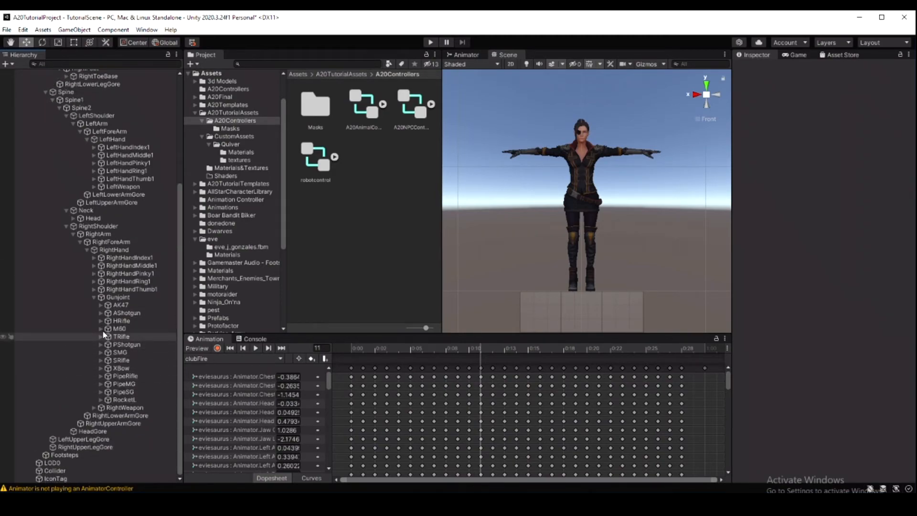
pyautogui.click(102, 306)
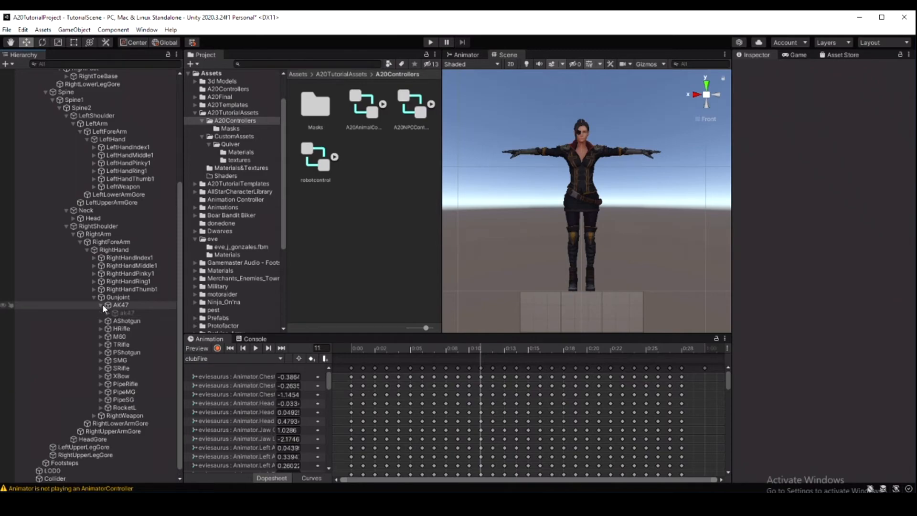
pyautogui.click(119, 313)
pyautogui.click(759, 67)
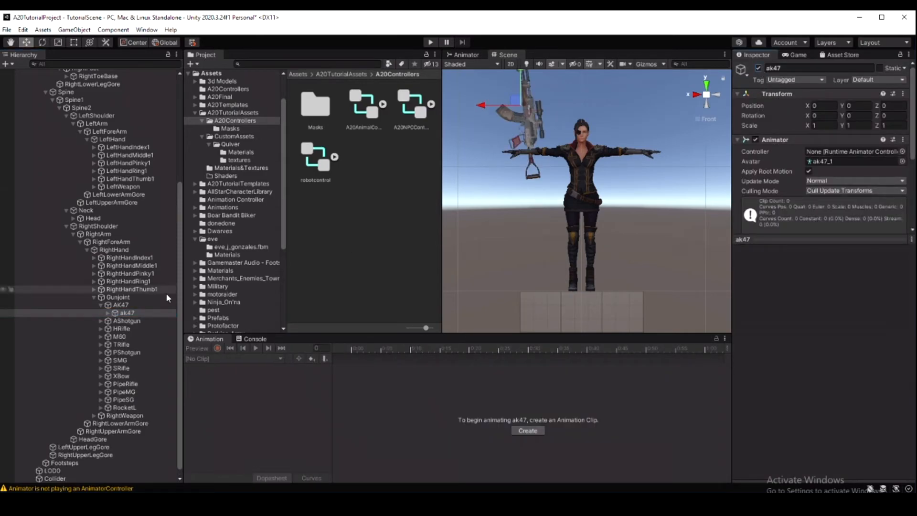
# - Select the AK47 parent object and play the Ak47Hold animation to put the character in the holding pose
pyautogui.click(126, 306)
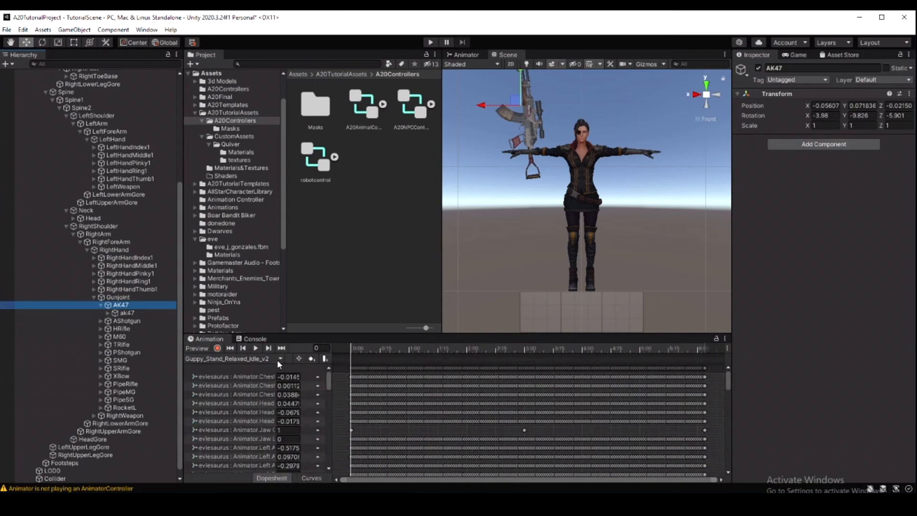
pyautogui.click(279, 359)
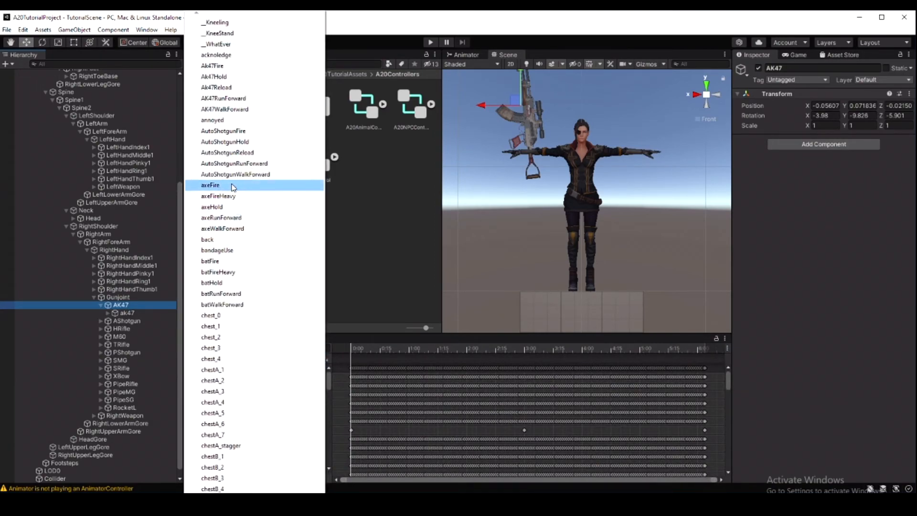
pyautogui.click(242, 78)
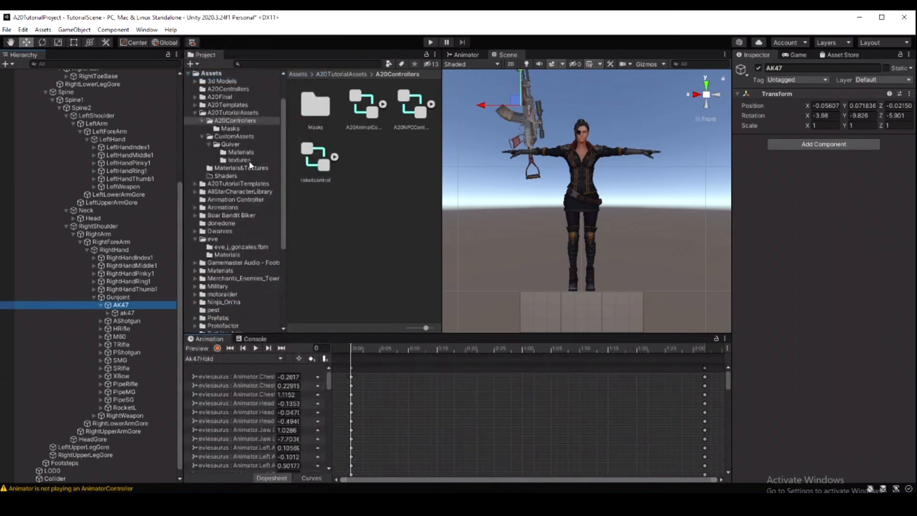
pyautogui.click(256, 348)
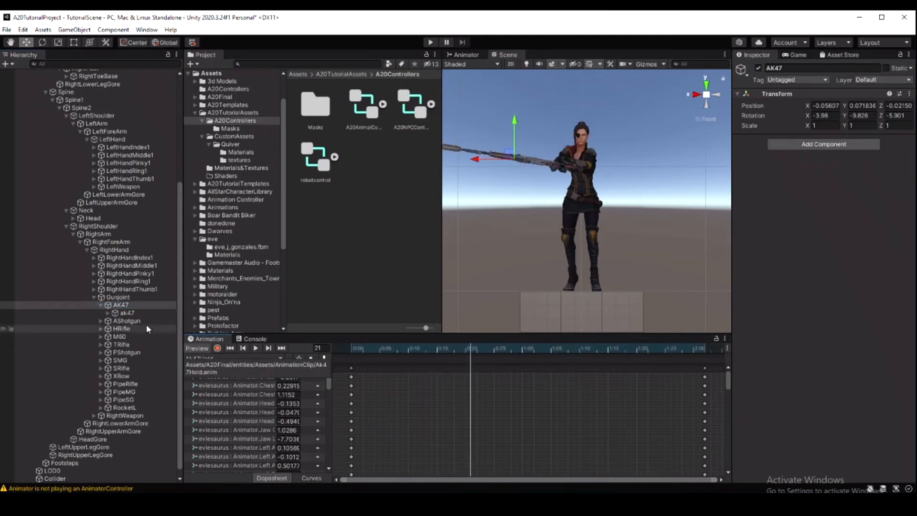
# - Rotate the AK47 object to about 76, -68, 21 so the rifle points forward and upright in the holding pose
pyautogui.click(42, 42)
pyautogui.click(715, 95)
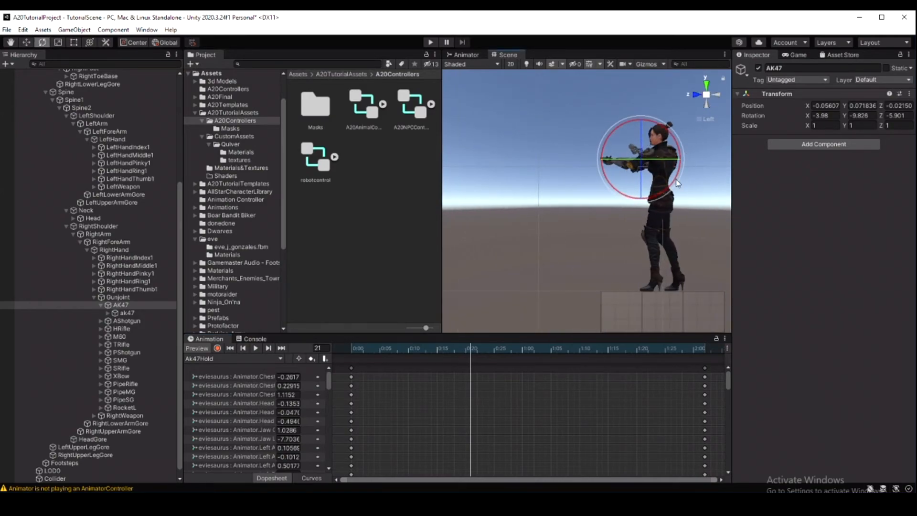
pyautogui.moveTo(644, 164)
pyautogui.mouseDown()
pyautogui.moveTo(632, 160)
pyautogui.moveTo(649, 167)
pyautogui.mouseUp()
pyautogui.click(716, 99)
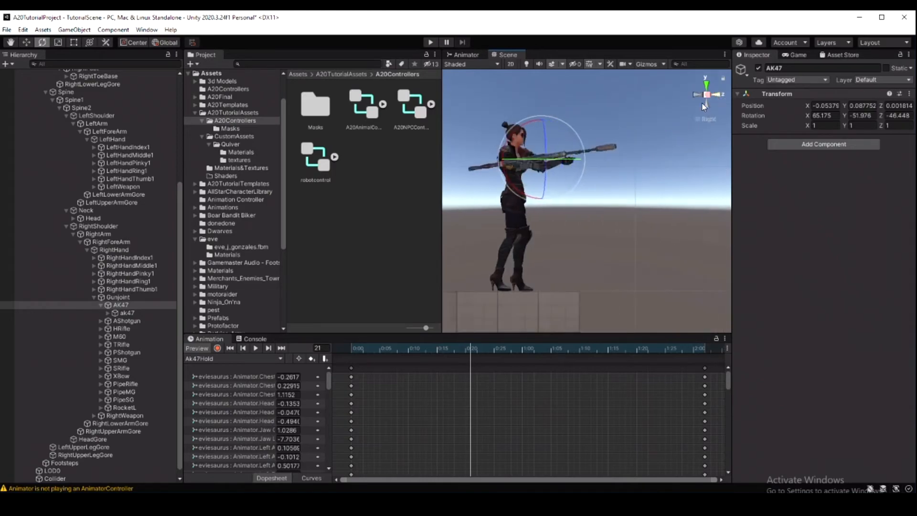
pyautogui.moveTo(531, 176)
pyautogui.mouseDown()
pyautogui.moveTo(541, 116)
pyautogui.moveTo(537, 168)
pyautogui.mouseUp()
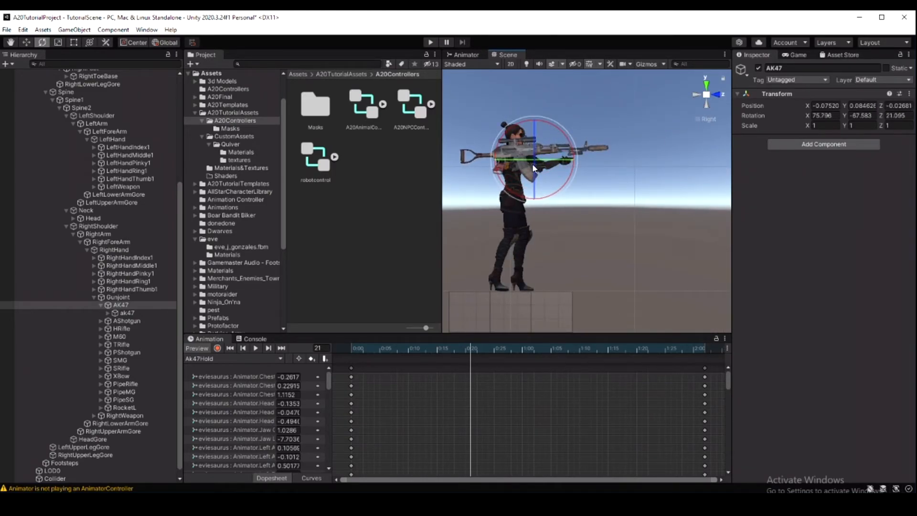
# - Move the AK47 into the hands at about -0.115, -0.373, -0.343 and check its fit from both sides and the back
pyautogui.press('w')
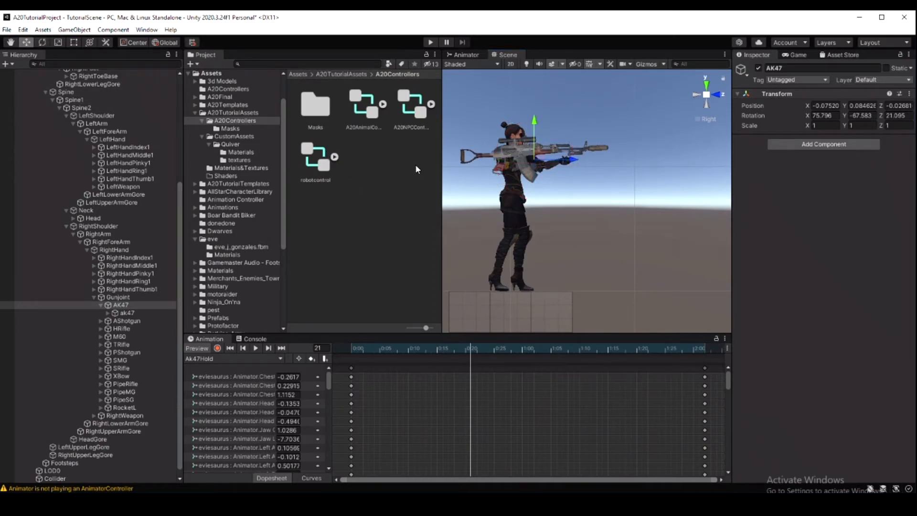
pyautogui.moveTo(536, 167); pyautogui.dragTo(589, 171)
pyautogui.click(716, 94)
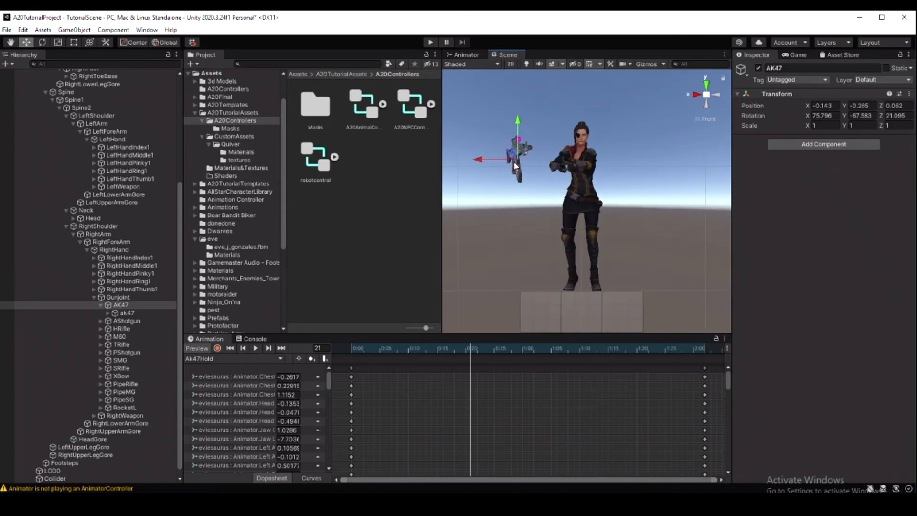
pyautogui.click(495, 159)
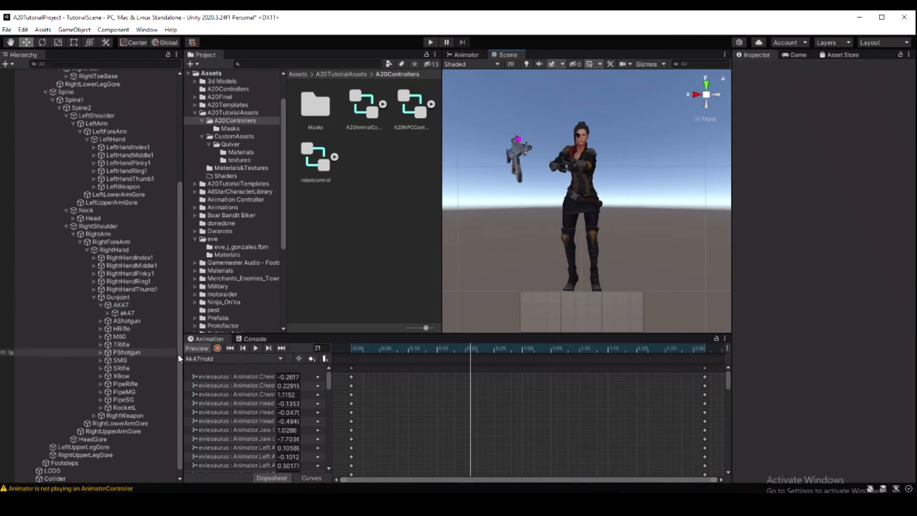
pyautogui.click(123, 304)
pyautogui.moveTo(485, 159); pyautogui.dragTo(543, 168)
pyautogui.moveTo(570, 127); pyautogui.dragTo(570, 132)
pyautogui.click(715, 97)
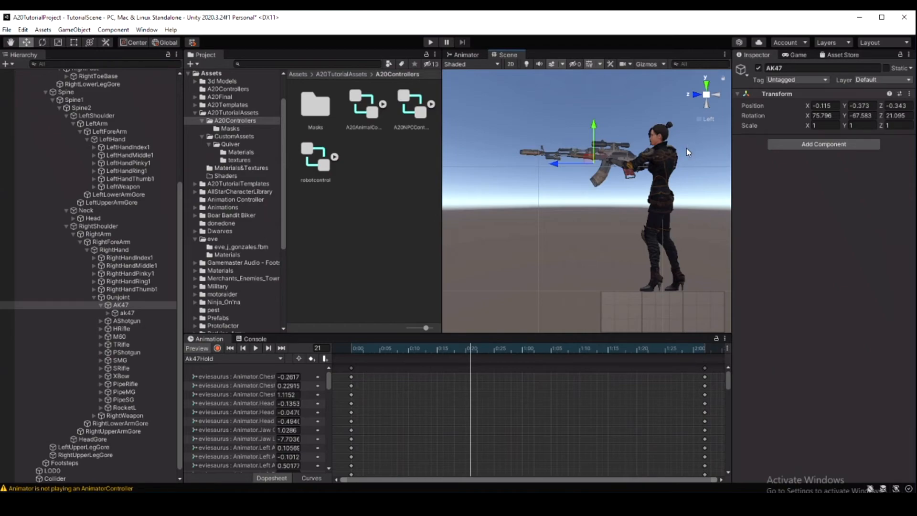
pyautogui.click(715, 97)
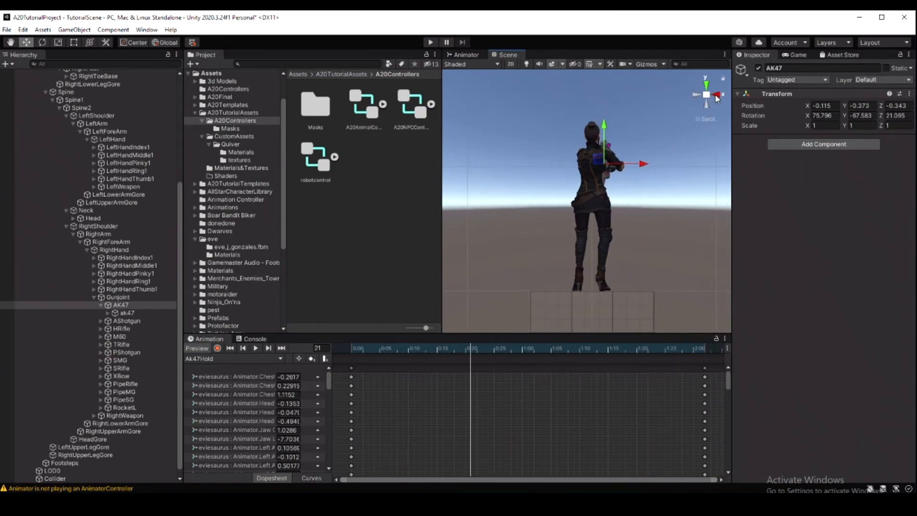
pyautogui.click(717, 98)
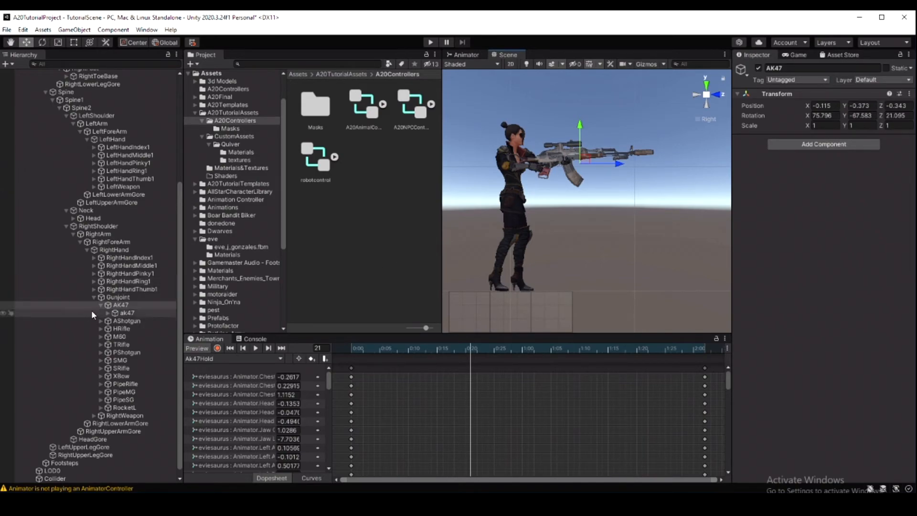
# - Deactivate the ak47 model and activate the tacticalAssaultRifle model inside the TRifle object
pyautogui.click(122, 312)
pyautogui.click(758, 68)
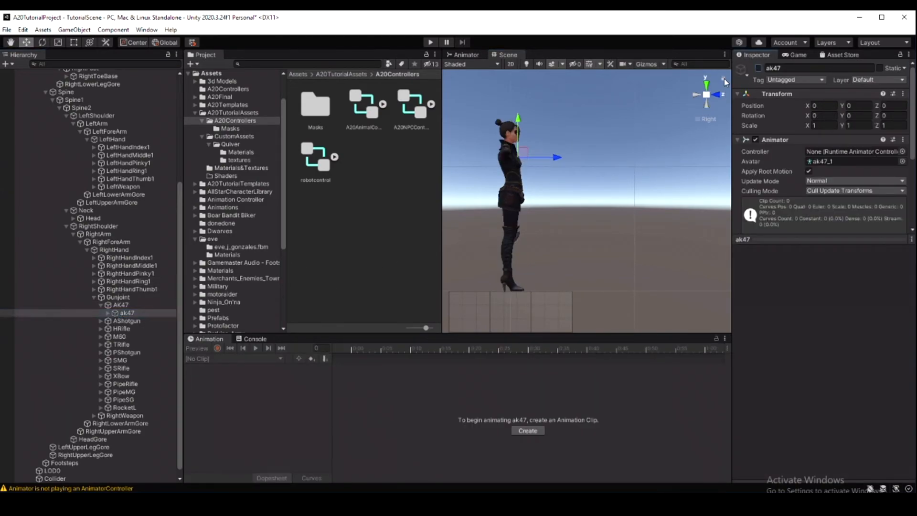
pyautogui.click(101, 344)
pyautogui.click(120, 354)
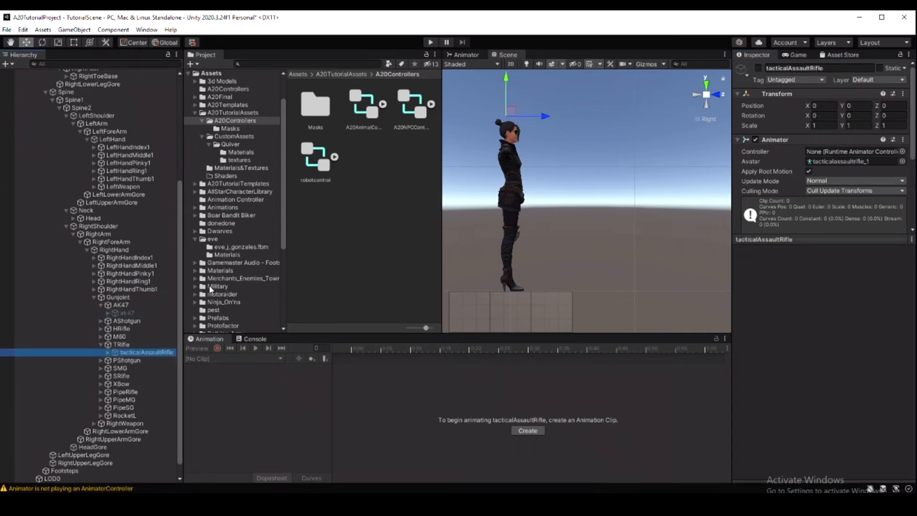
pyautogui.click(758, 67)
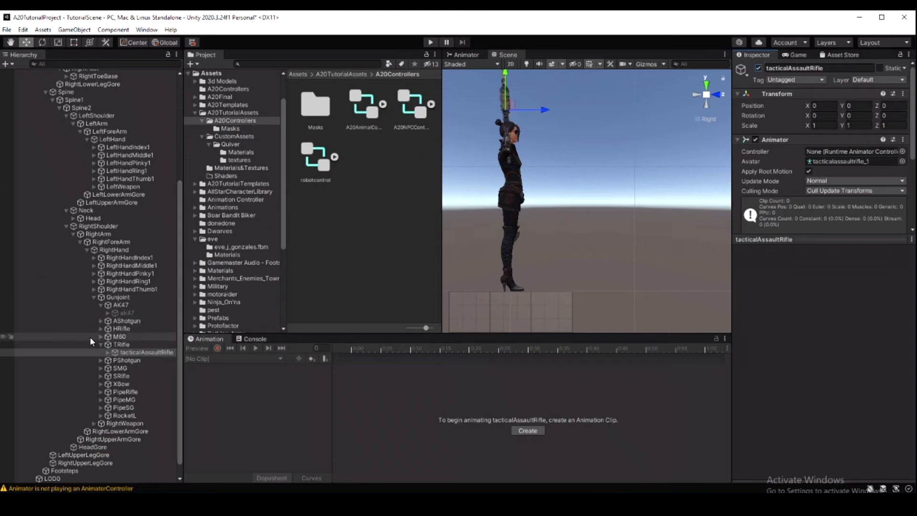
# - Select the TRifle object, play the TacticalAssaultRifleHold animation and pause it in the holding pose
pyautogui.click(120, 344)
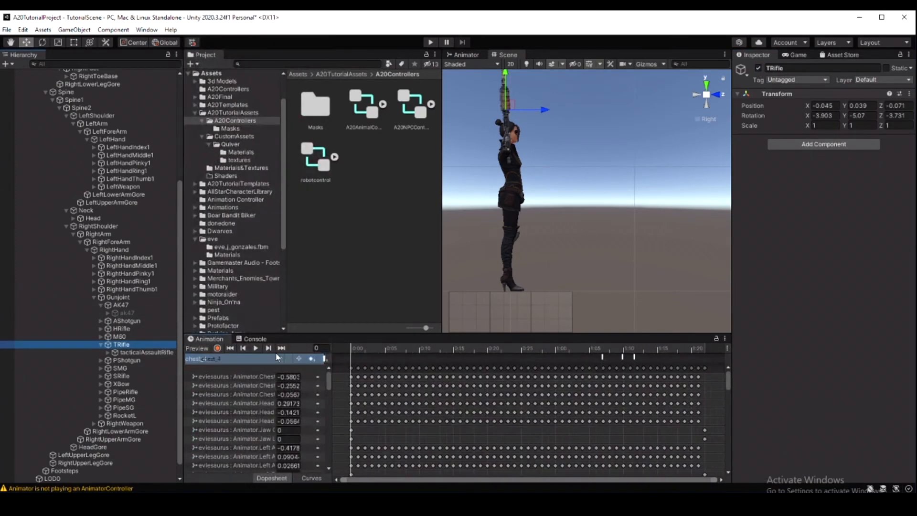
pyautogui.click(280, 358)
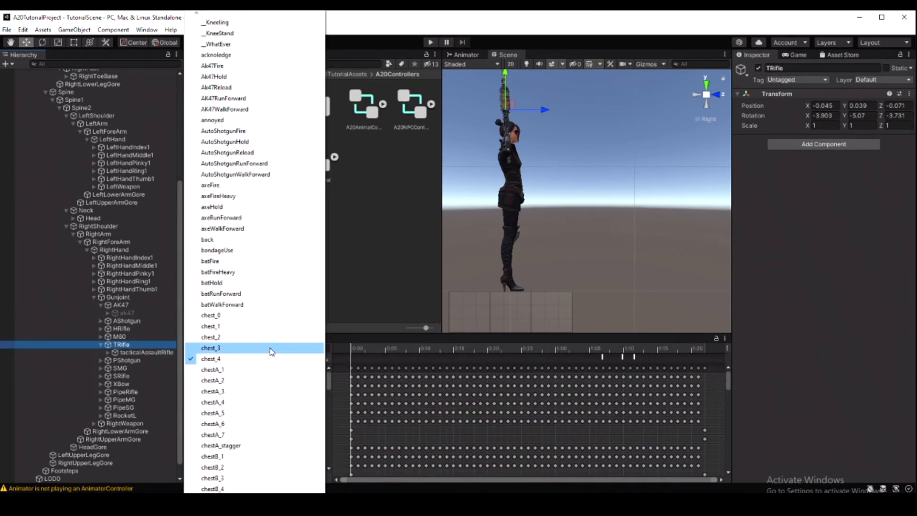
pyautogui.scroll(-10, 270, 349)
pyautogui.scroll(-4, 270, 348)
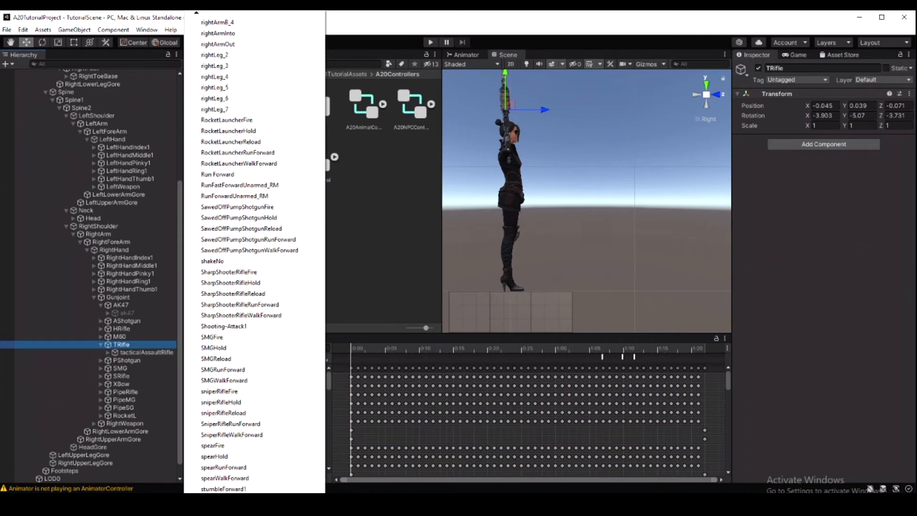
pyautogui.click(235, 468)
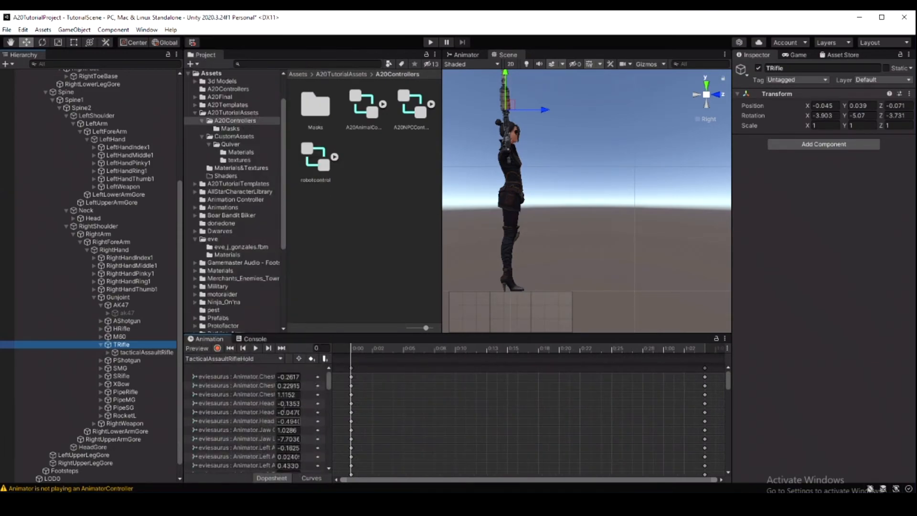
pyautogui.click(255, 348)
pyautogui.click(256, 348)
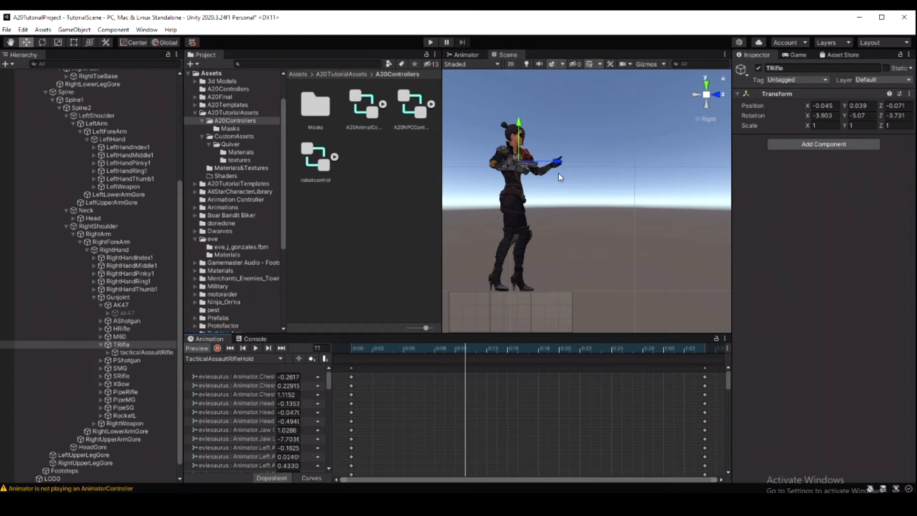
# - Rotate TRifle to about 78, -53, 31 and move it into the hands at about -0.105, -0.282, -0.335
pyautogui.click(42, 42)
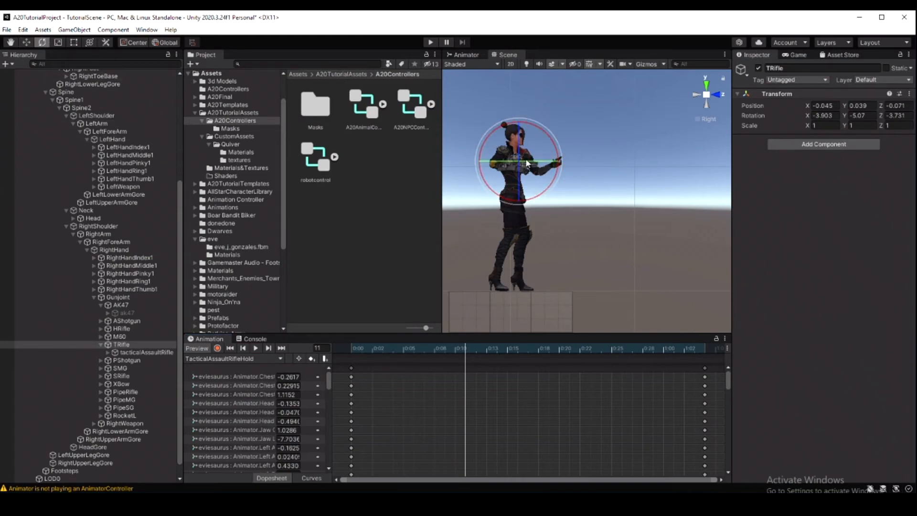
pyautogui.moveTo(525, 163); pyautogui.dragTo(519, 86)
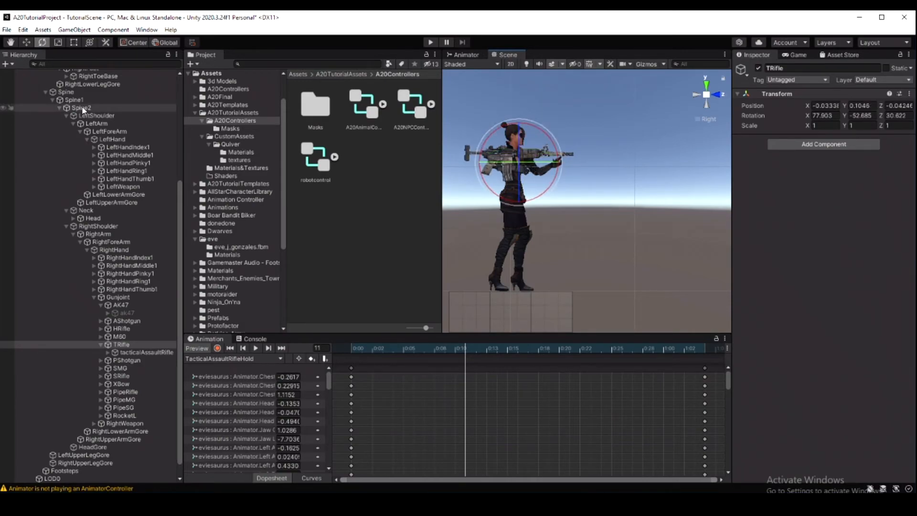
pyautogui.click(26, 42)
pyautogui.moveTo(534, 166); pyautogui.dragTo(573, 166)
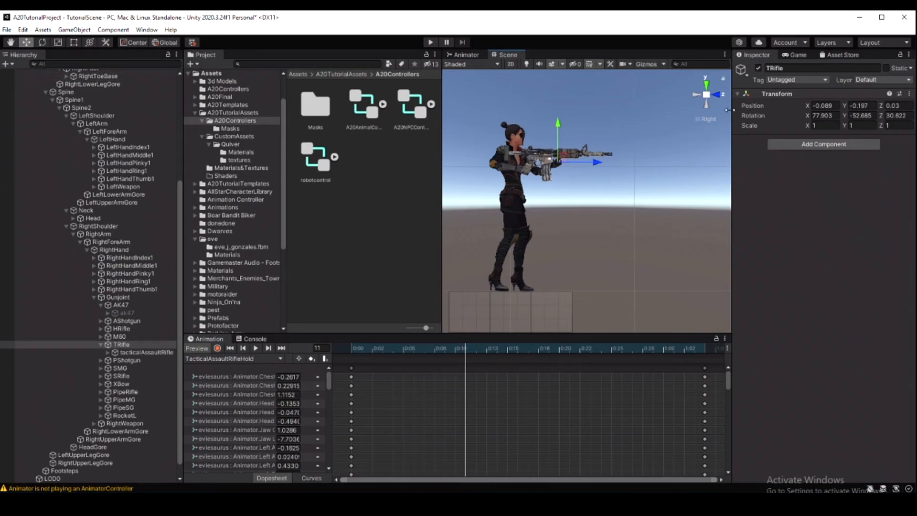
pyautogui.click(719, 96)
pyautogui.moveTo(492, 167); pyautogui.dragTo(538, 167)
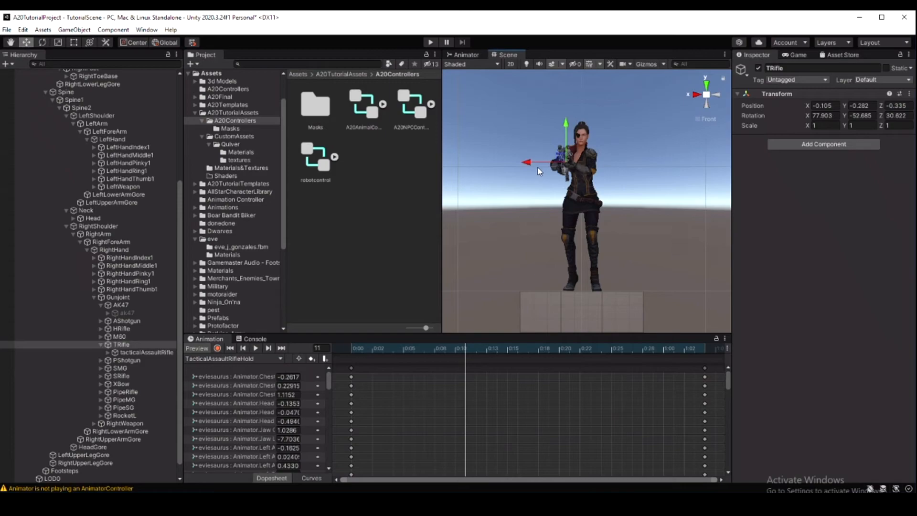
# - Move TRifle to about -0.06, -0.257, -0.343 so the assault rifle fits the hands, checking it from both sides and the back
pyautogui.moveTo(567, 131); pyautogui.dragTo(567, 133)
pyautogui.click(716, 98)
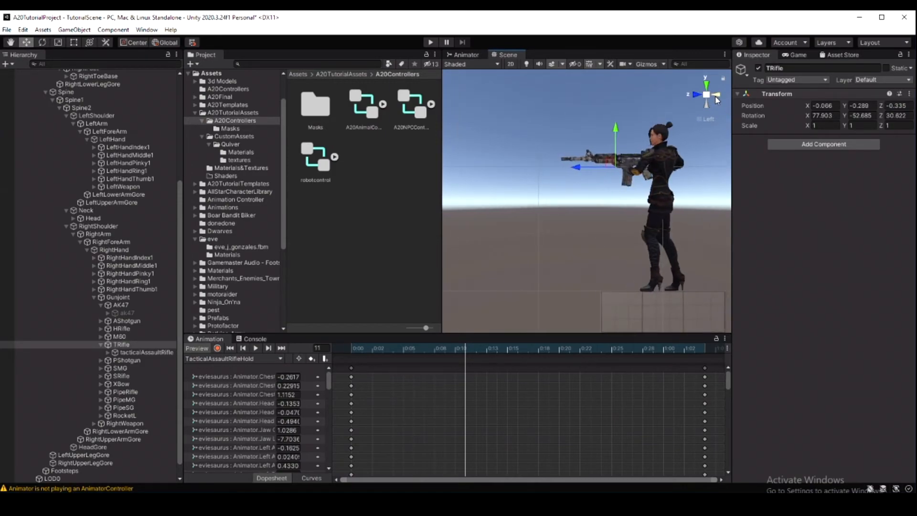
pyautogui.scroll(4, 650, 193)
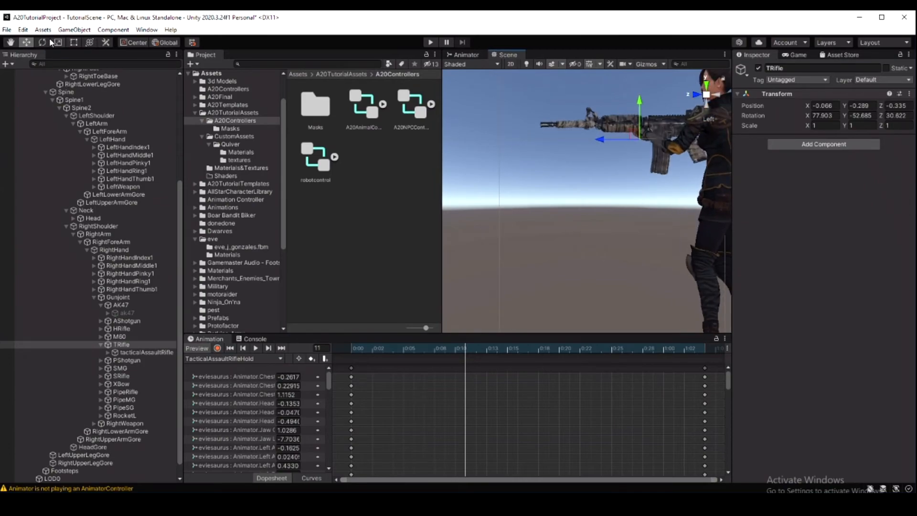
pyautogui.click(11, 42)
pyautogui.moveTo(723, 199); pyautogui.dragTo(641, 239)
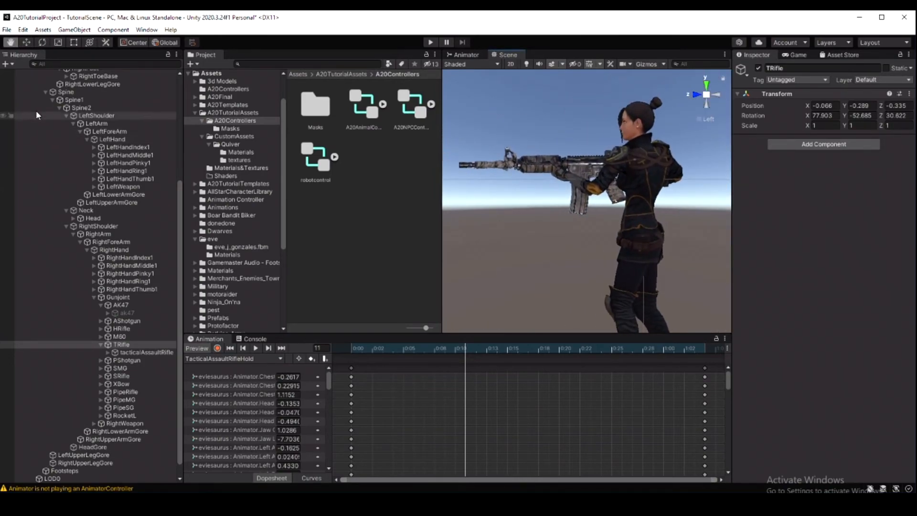
pyautogui.click(26, 42)
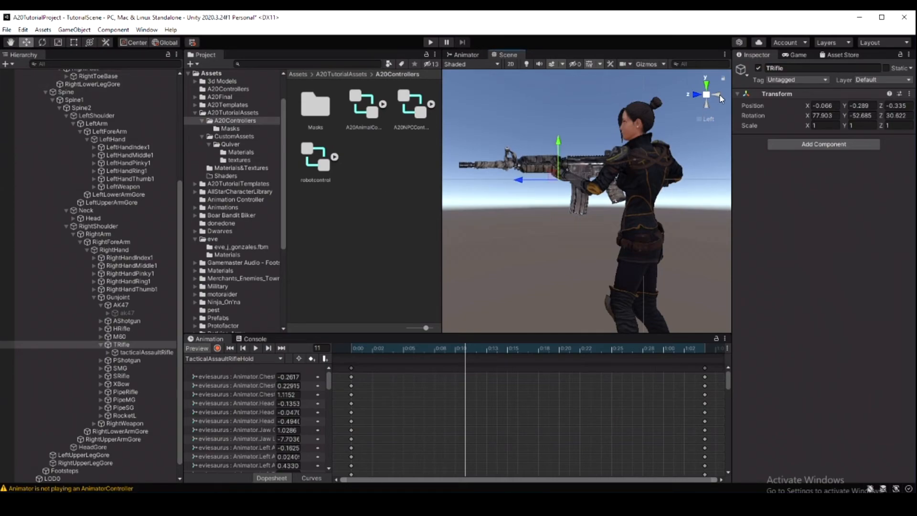
pyautogui.click(719, 94)
pyautogui.scroll(3, 637, 186)
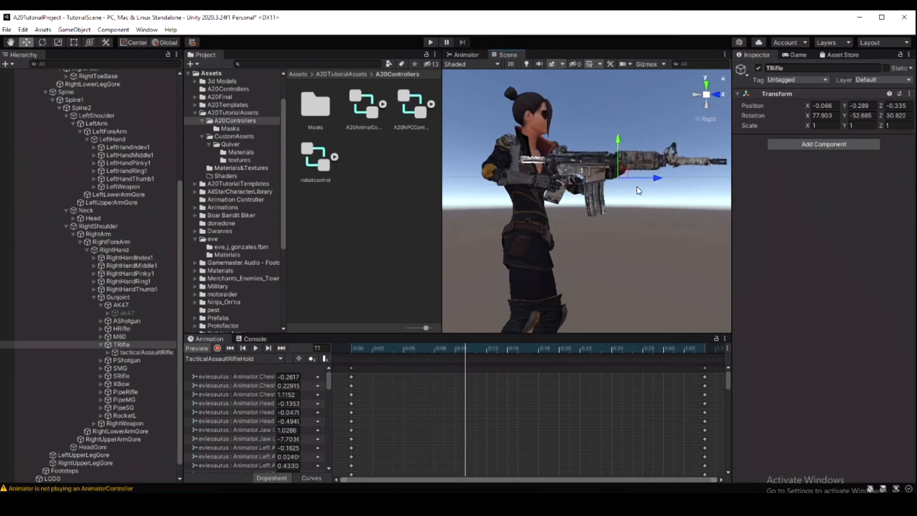
pyautogui.moveTo(645, 175); pyautogui.dragTo(637, 177)
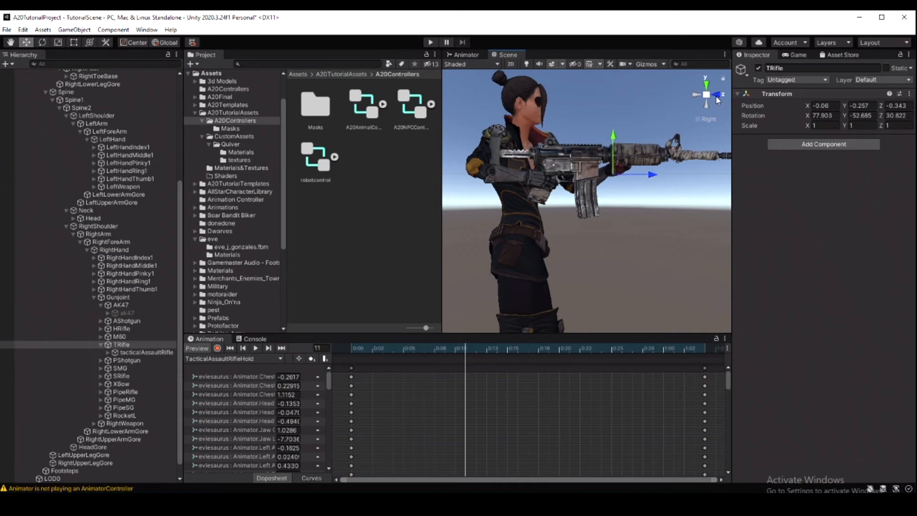
pyautogui.click(716, 98)
pyautogui.click(716, 96)
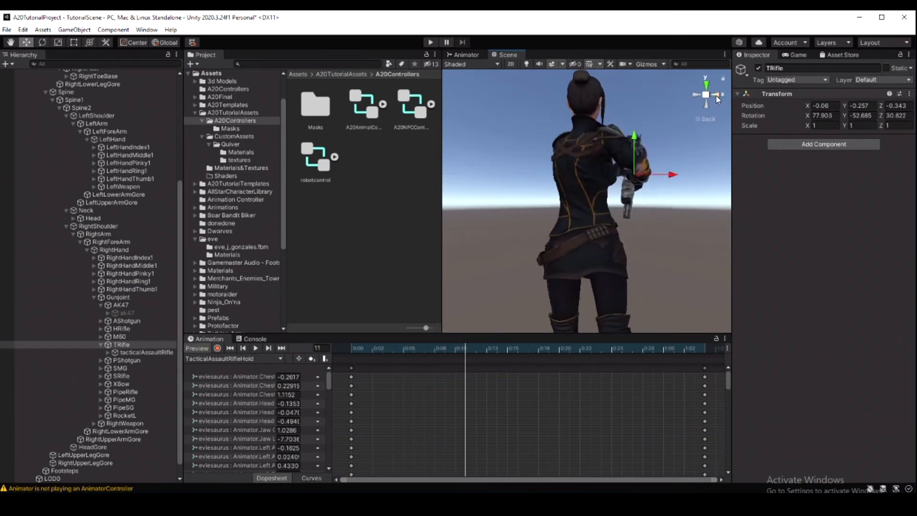
pyautogui.scroll(-2, 621, 234)
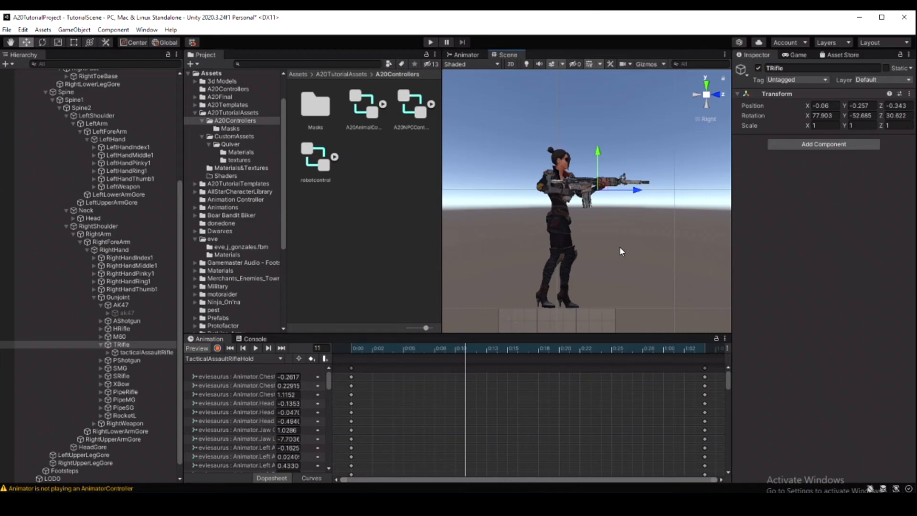
# - Delete the tacticalAssaultRifle model from the TRifle object and collapse the character's bone hierarchy down to Origin
pyautogui.click(139, 355)
pyautogui.rightClick(139, 354)
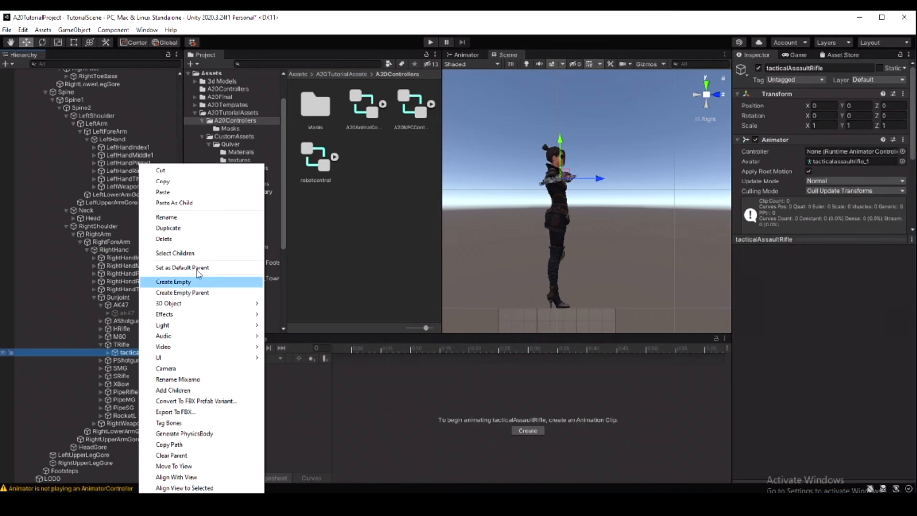
pyautogui.click(189, 243)
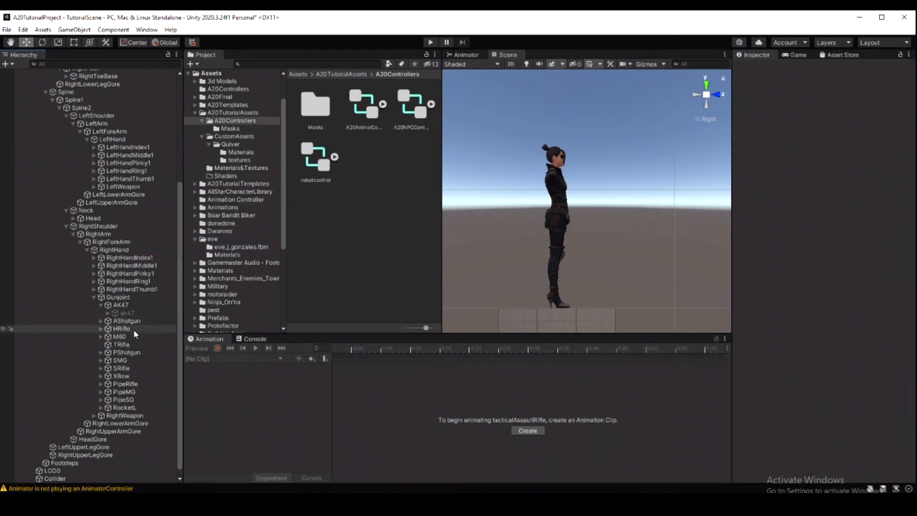
pyautogui.click(66, 225)
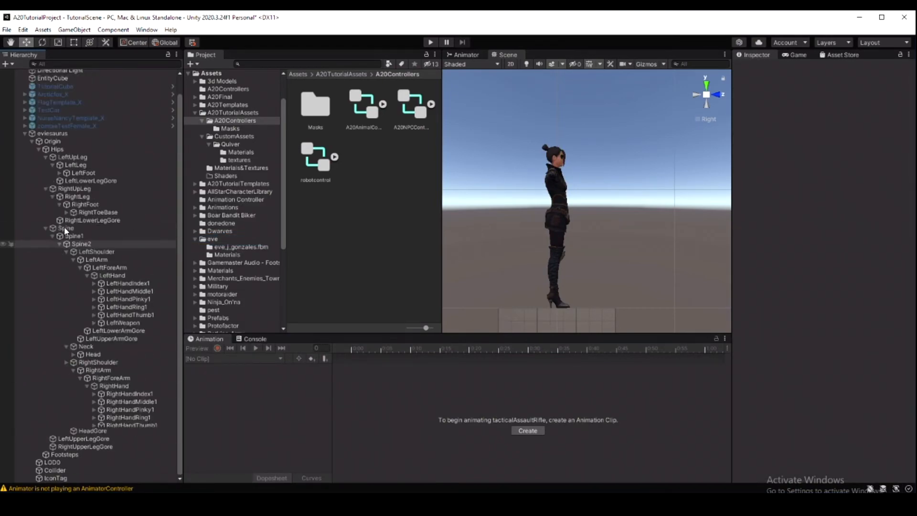
pyautogui.click(46, 208)
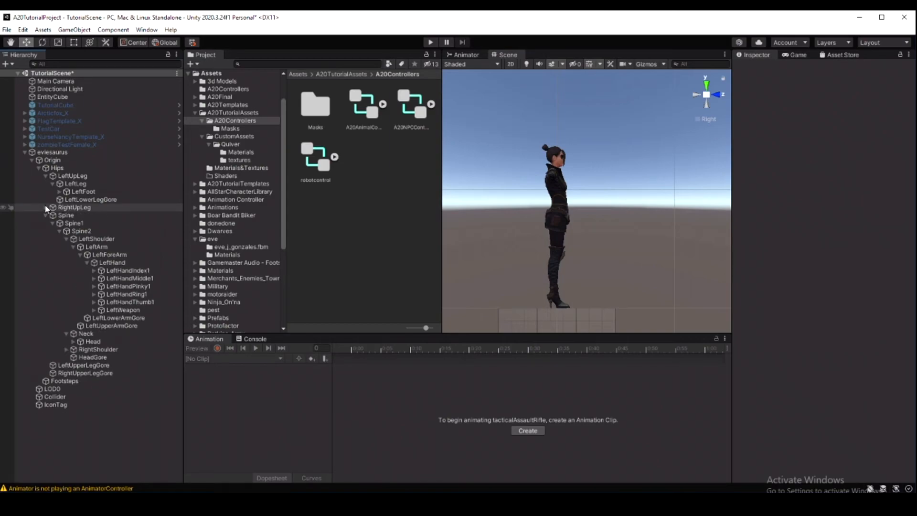
pyautogui.click(31, 160)
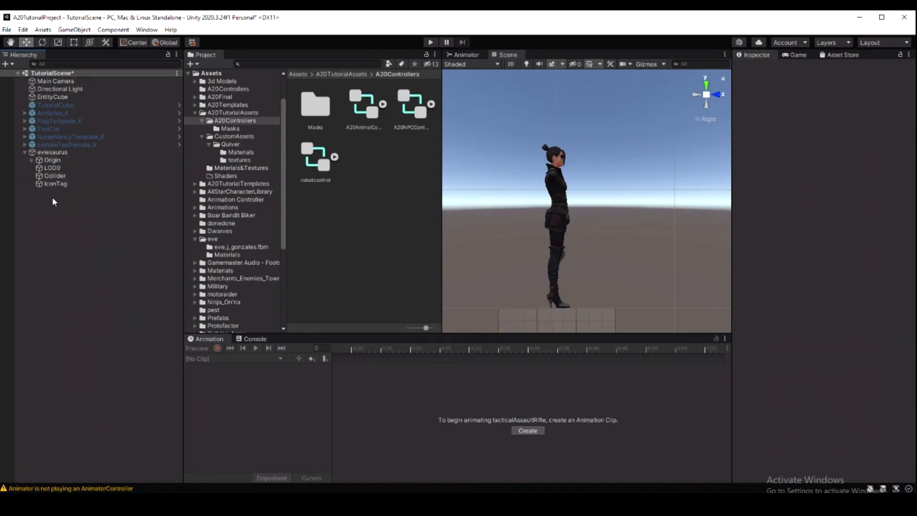
# - Rename the eviesaurus character object as EveDark
pyautogui.click(53, 152)
pyautogui.rightClick(58, 154)
pyautogui.click(102, 205)
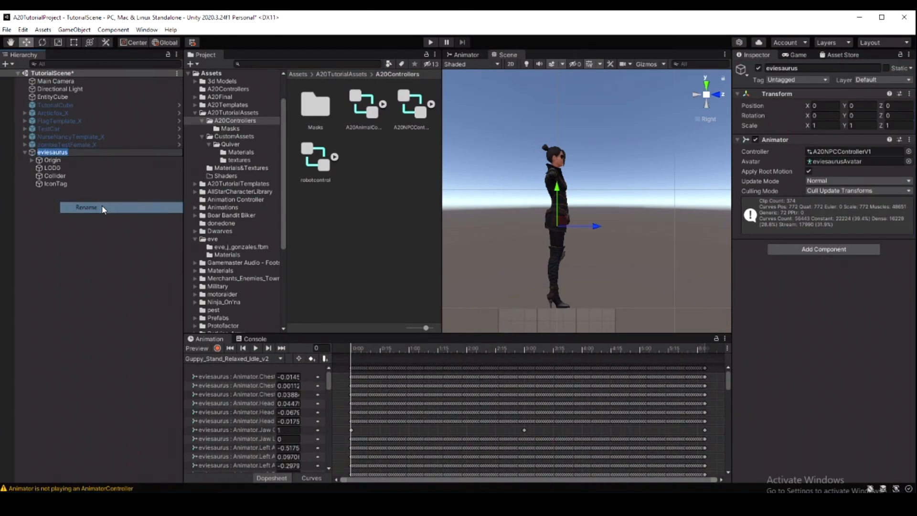
pyautogui.write('EveDark')
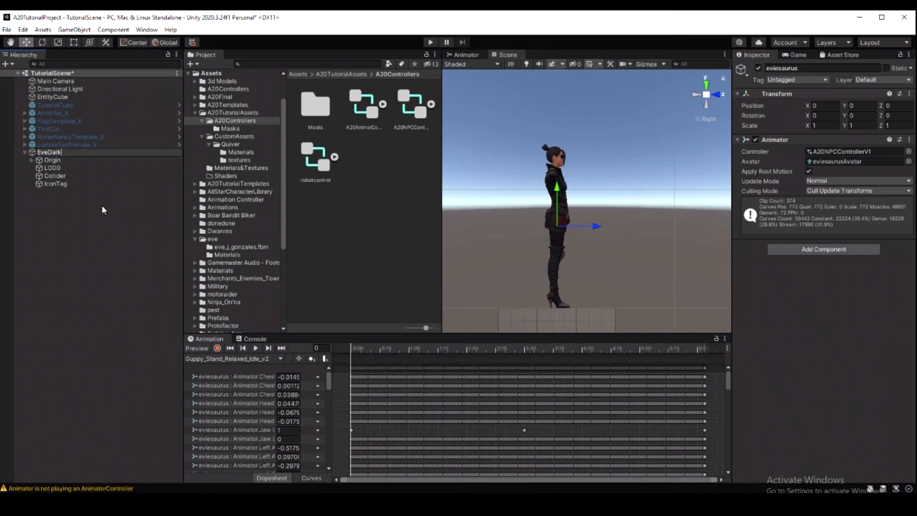
pyautogui.press('Return')
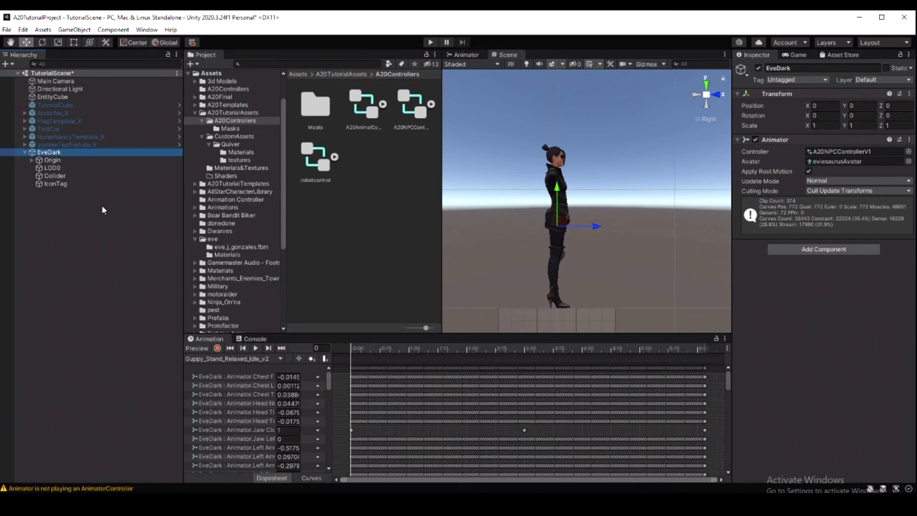
# - Save the EveDark character as a prefab in the donedone assets folder
pyautogui.scroll(-2, 208, 233)
pyautogui.scroll(3, 225, 272)
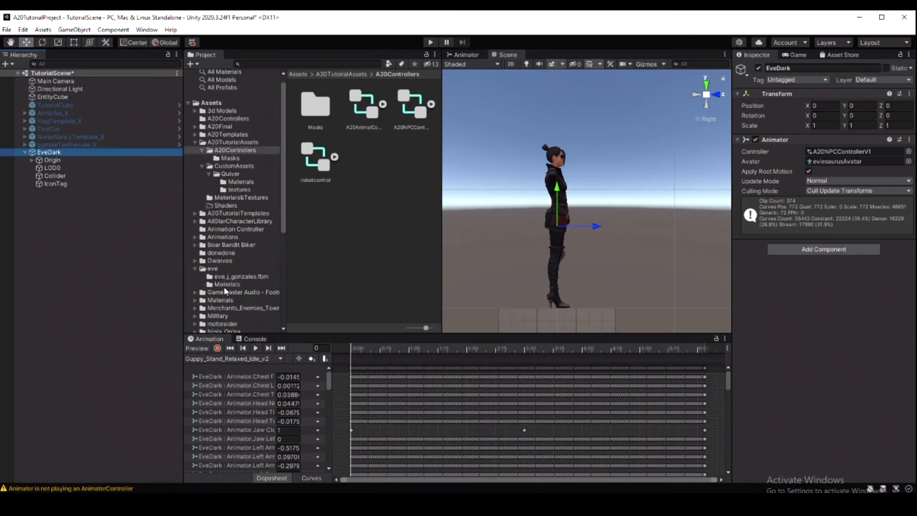
pyautogui.scroll(-2, 234, 260)
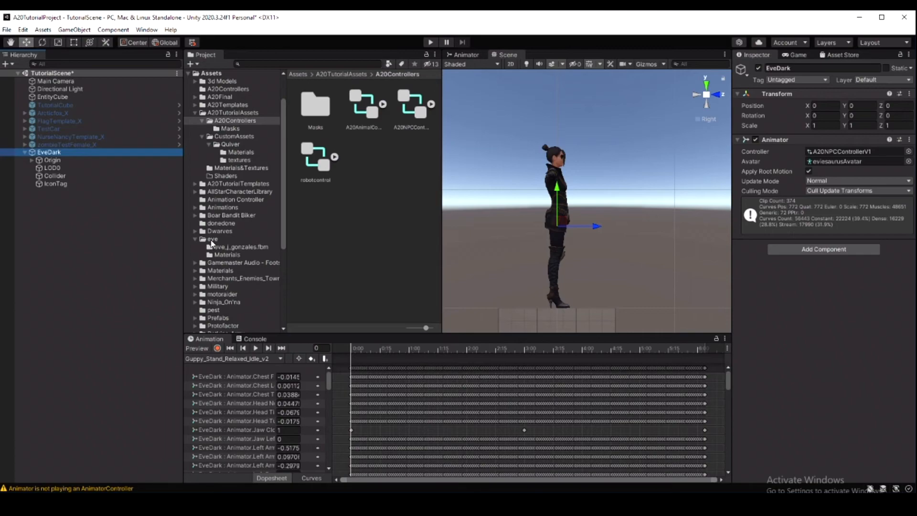
pyautogui.click(221, 223)
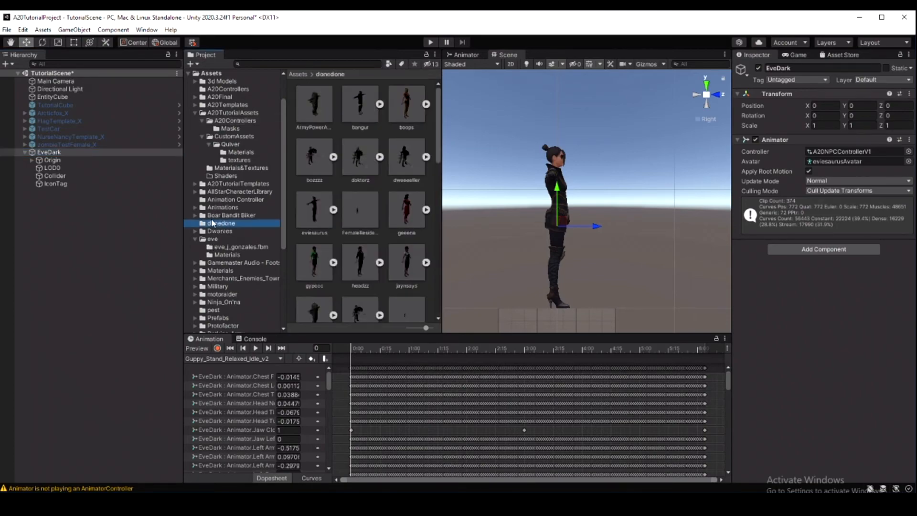
pyautogui.moveTo(56, 152); pyautogui.dragTo(391, 237)
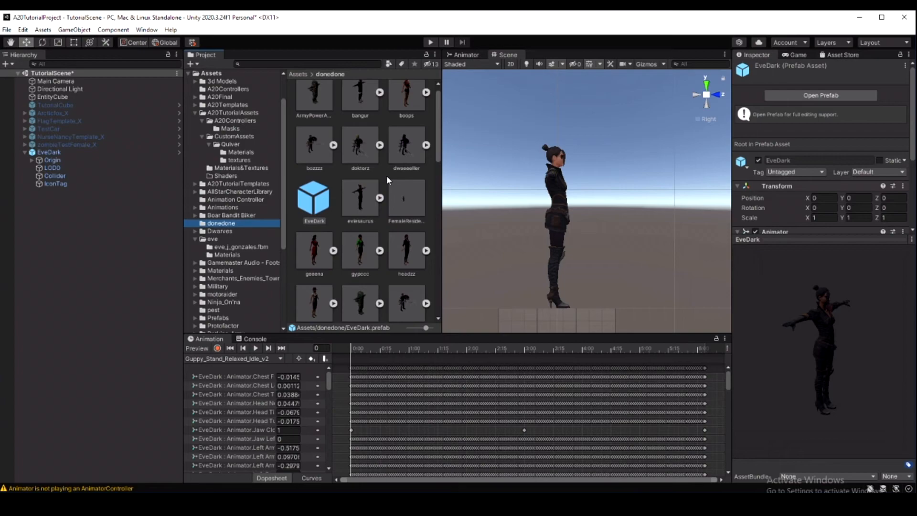
pyautogui.rightClick(313, 200)
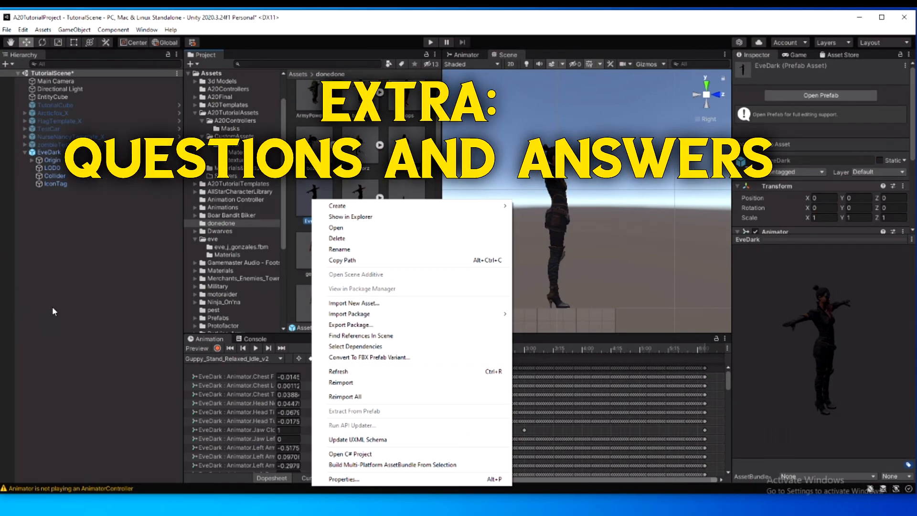
pyautogui.click(59, 303)
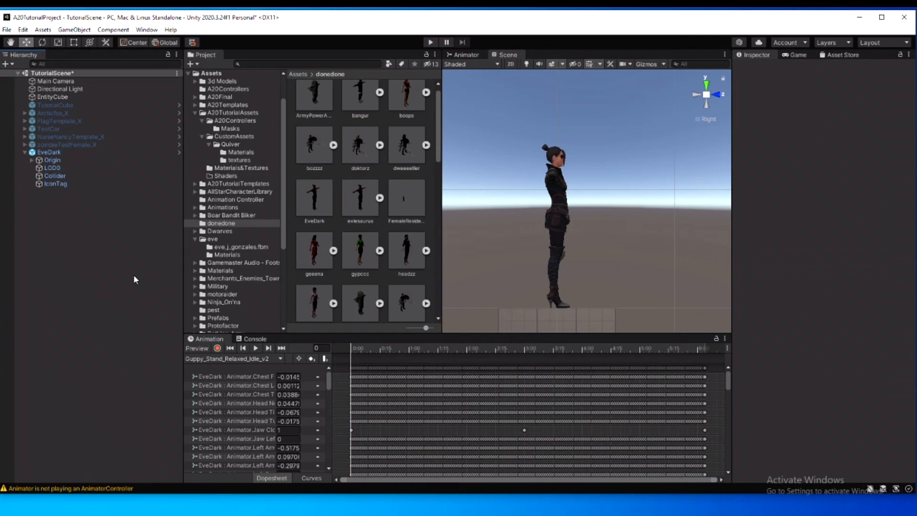
# - Browse to the Sci Fi Juggernaut prefabs in the Protofactor folder and preview the SciFiJuggernaut_Dark Variant from another angle
pyautogui.click(244, 87)
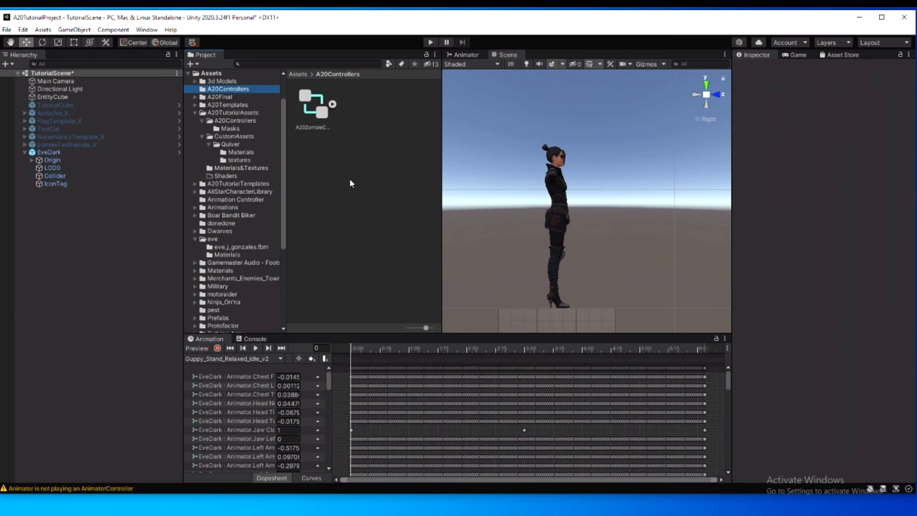
pyautogui.scroll(-4, 259, 229)
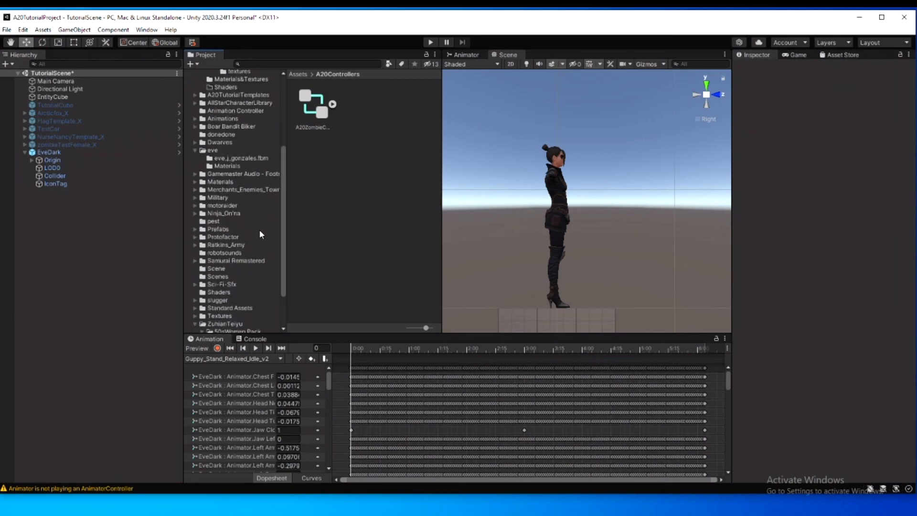
pyautogui.click(195, 237)
pyautogui.scroll(-3, 224, 277)
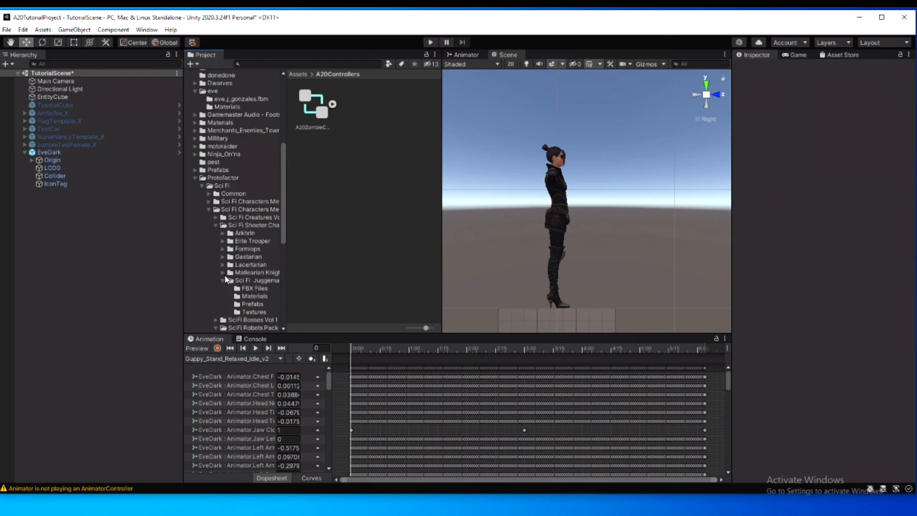
pyautogui.click(249, 304)
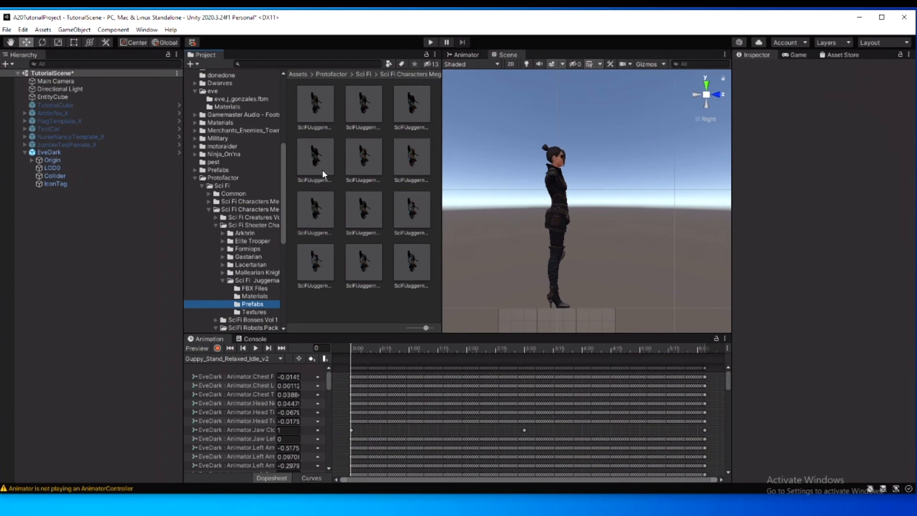
pyautogui.click(316, 157)
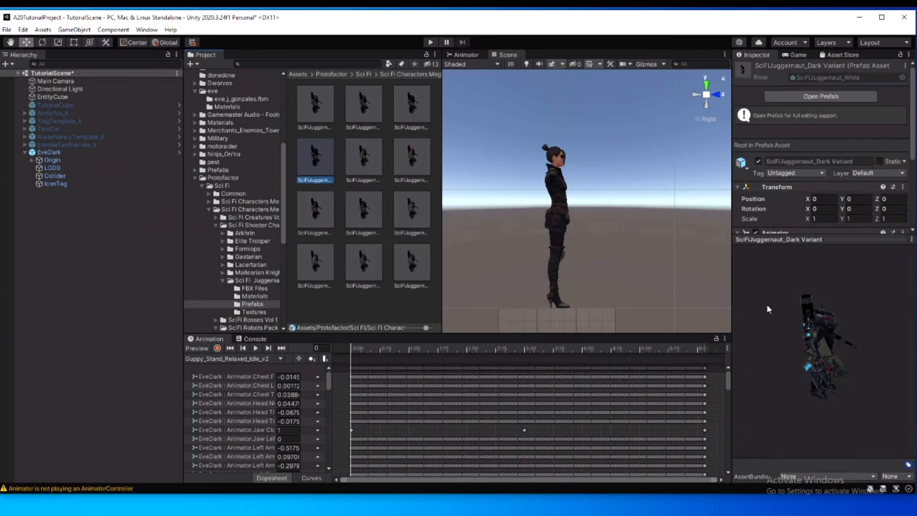
pyautogui.moveTo(827, 348); pyautogui.dragTo(779, 335)
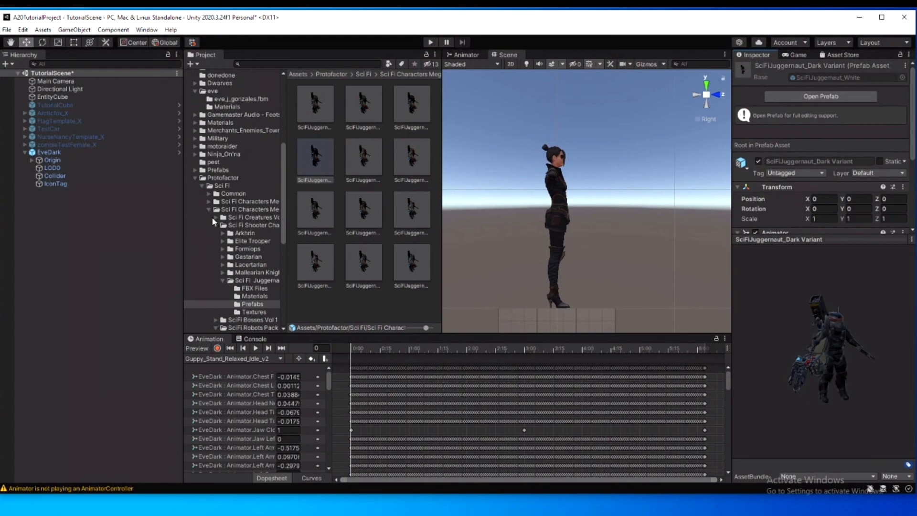
# - Preview the AssaultMechDark prefab in the Protofactor folder and place it in the scene
pyautogui.click(211, 178)
pyautogui.click(195, 178)
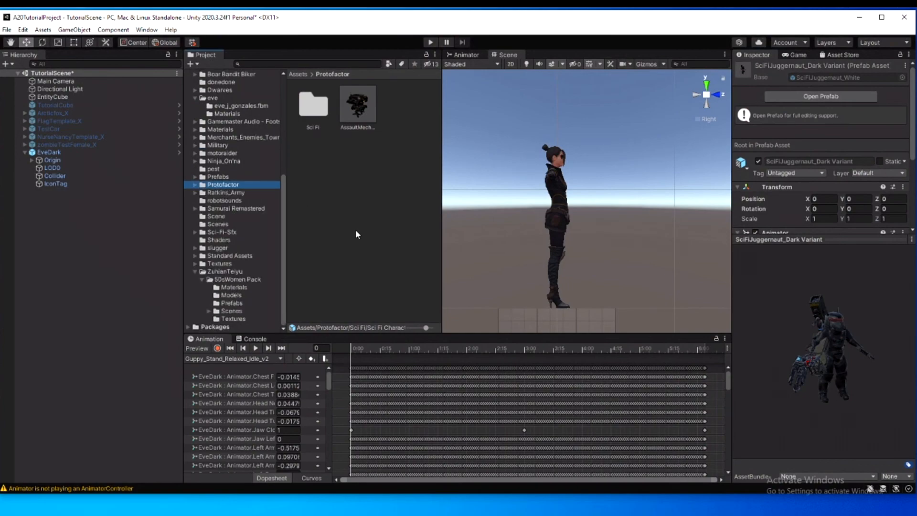
pyautogui.click(358, 120)
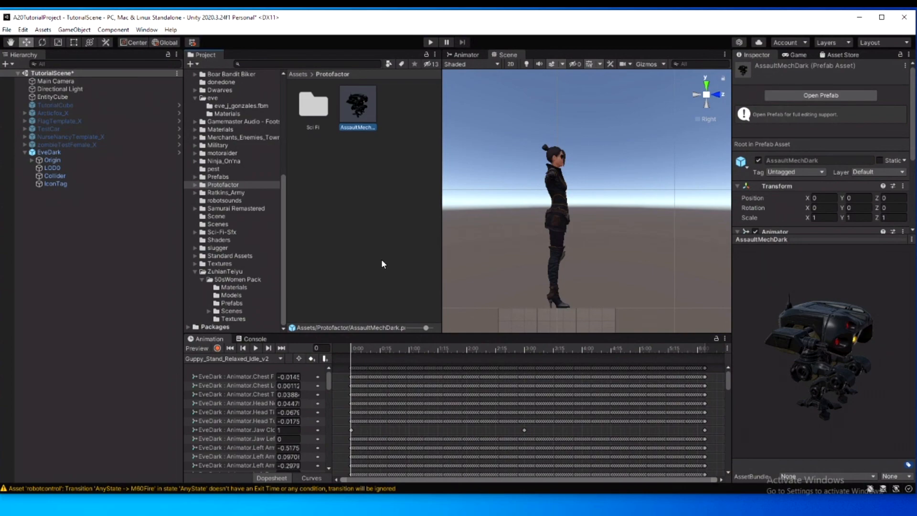
pyautogui.moveTo(859, 340); pyautogui.dragTo(799, 309)
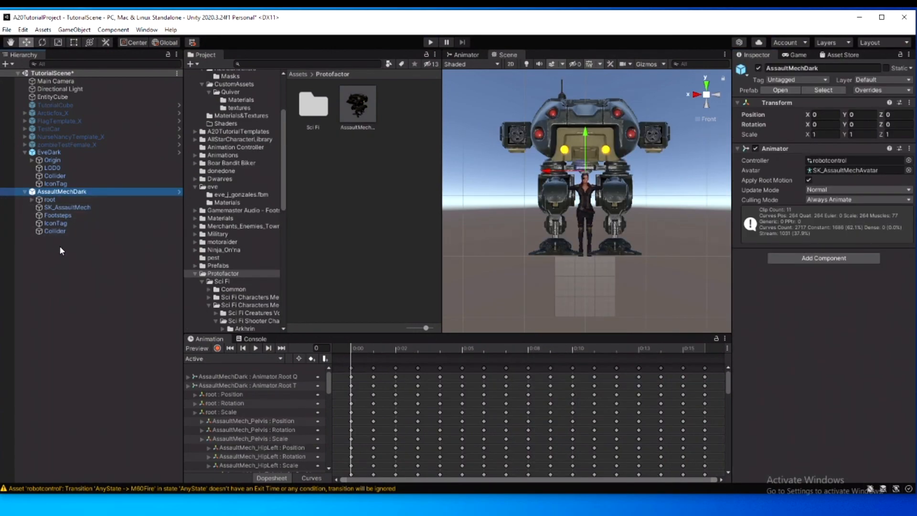
# - Expand AssaultMechDark's bone hierarchy and inspect the components on its pelvis, left hip and left thigh
pyautogui.click(32, 200)
pyautogui.click(39, 207)
pyautogui.click(46, 215)
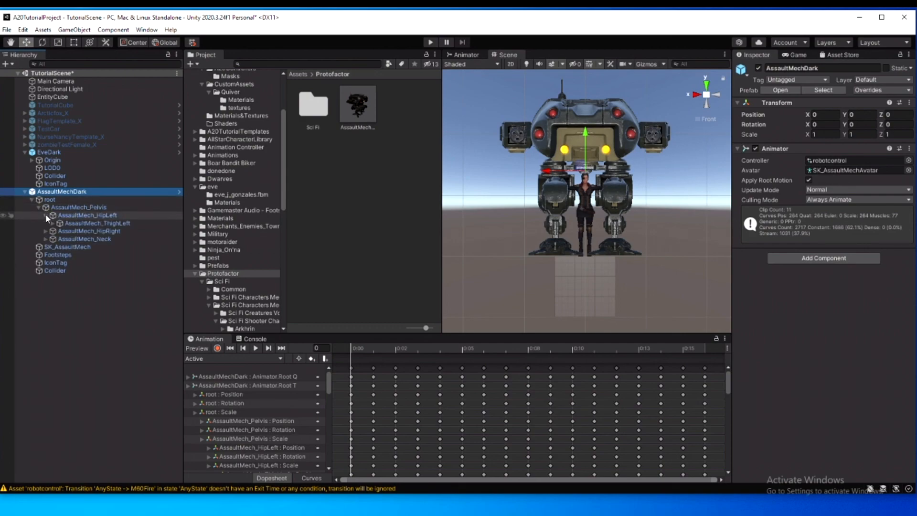
pyautogui.click(45, 231)
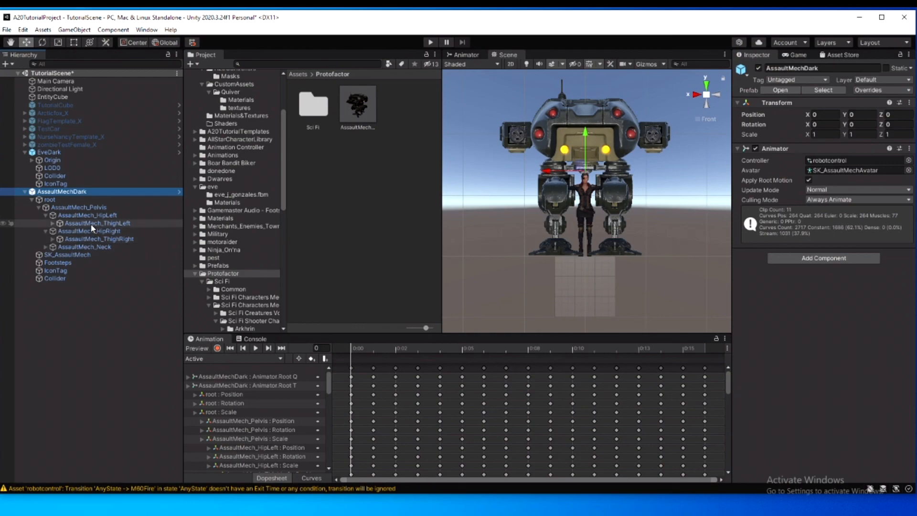
pyautogui.click(77, 207)
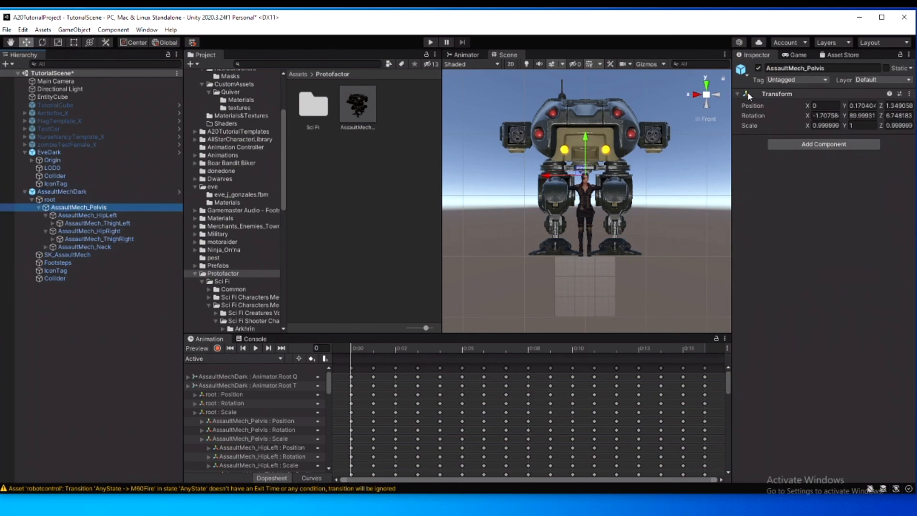
pyautogui.click(93, 216)
pyautogui.click(99, 223)
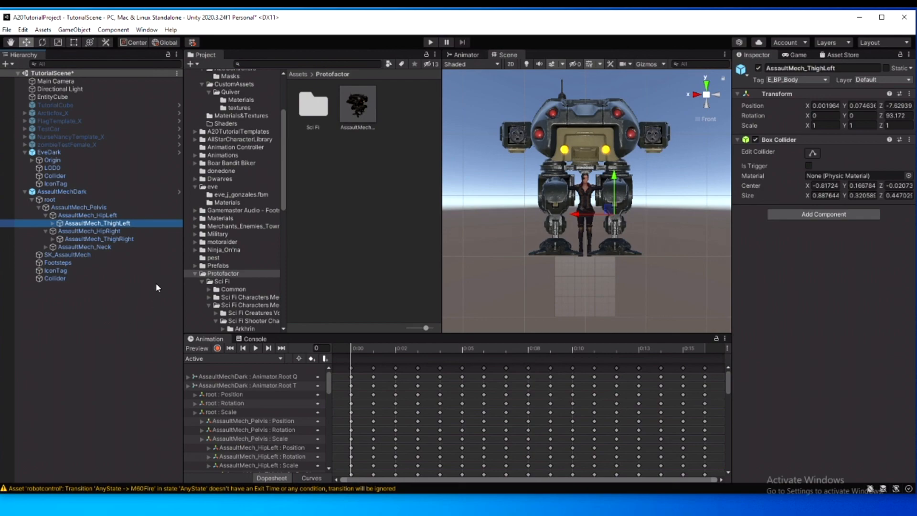
# - Examine the animal controller in the tutorial's A20Controllers folder and the Pain and Base Layer graphs of AssaultMechDark's robotcontrol animator
pyautogui.scroll(4, 234, 201)
pyautogui.click(235, 159)
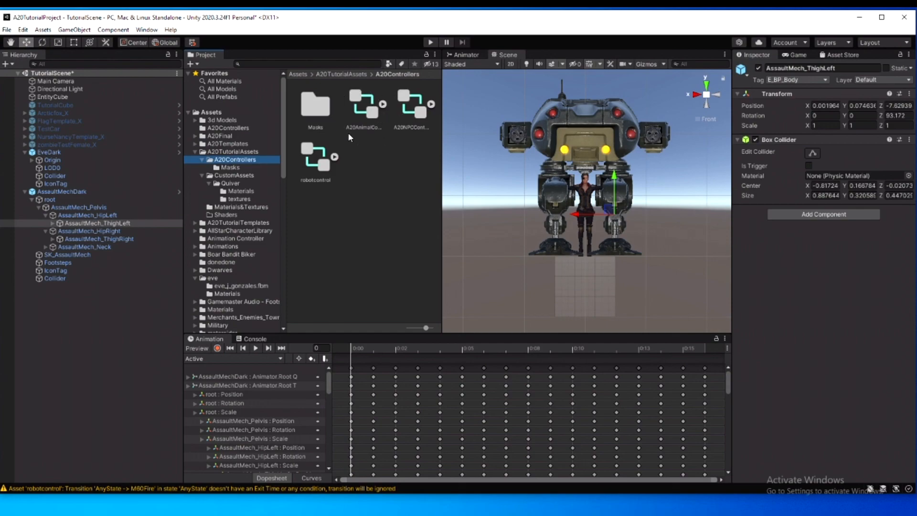
pyautogui.click(360, 109)
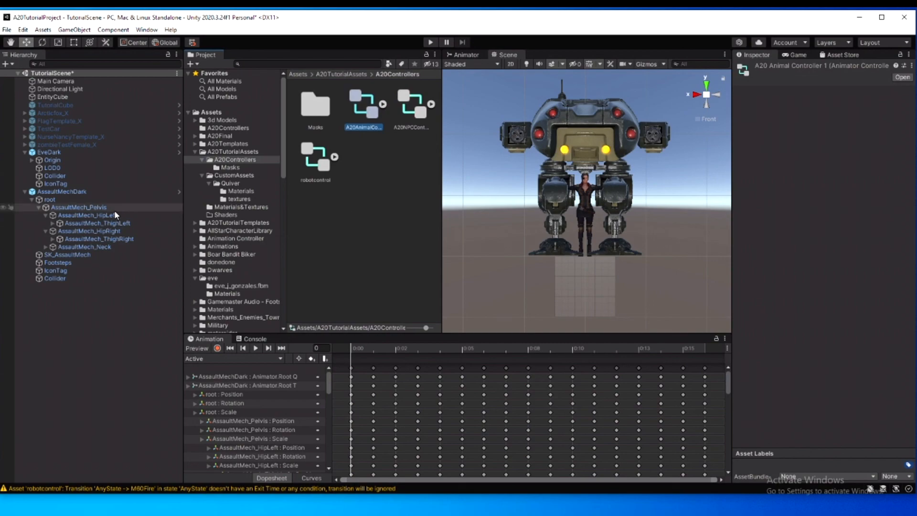
pyautogui.click(81, 191)
pyautogui.click(470, 55)
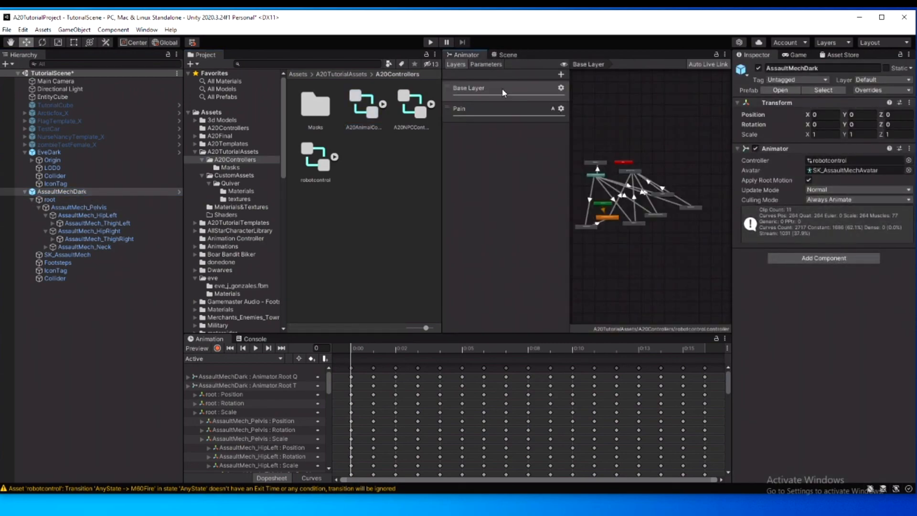
pyautogui.click(493, 117)
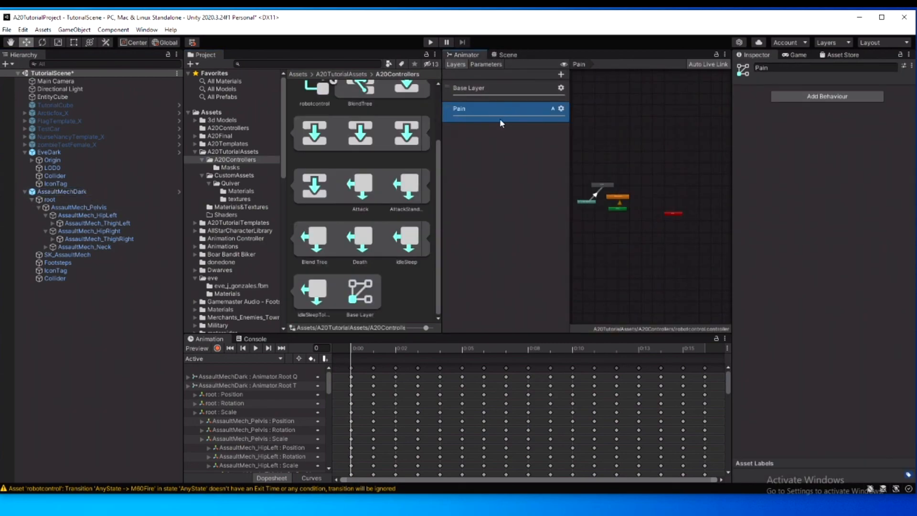
pyautogui.click(480, 94)
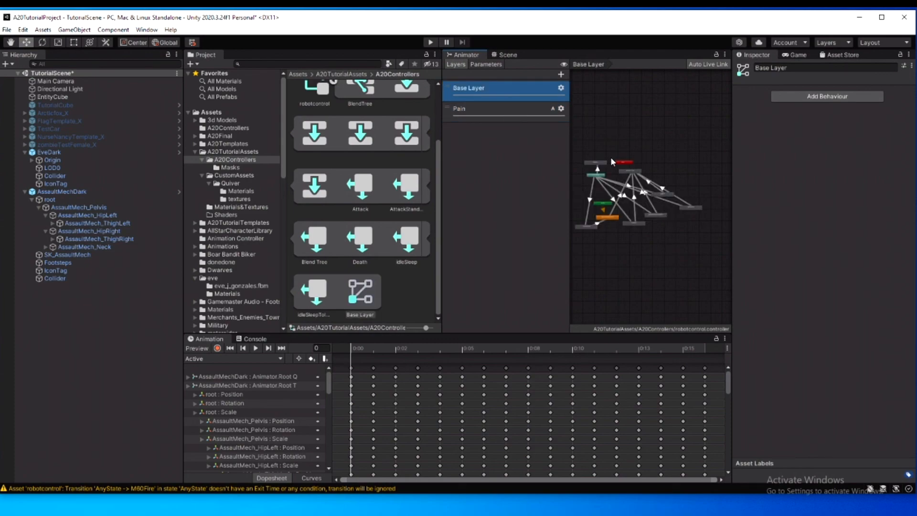